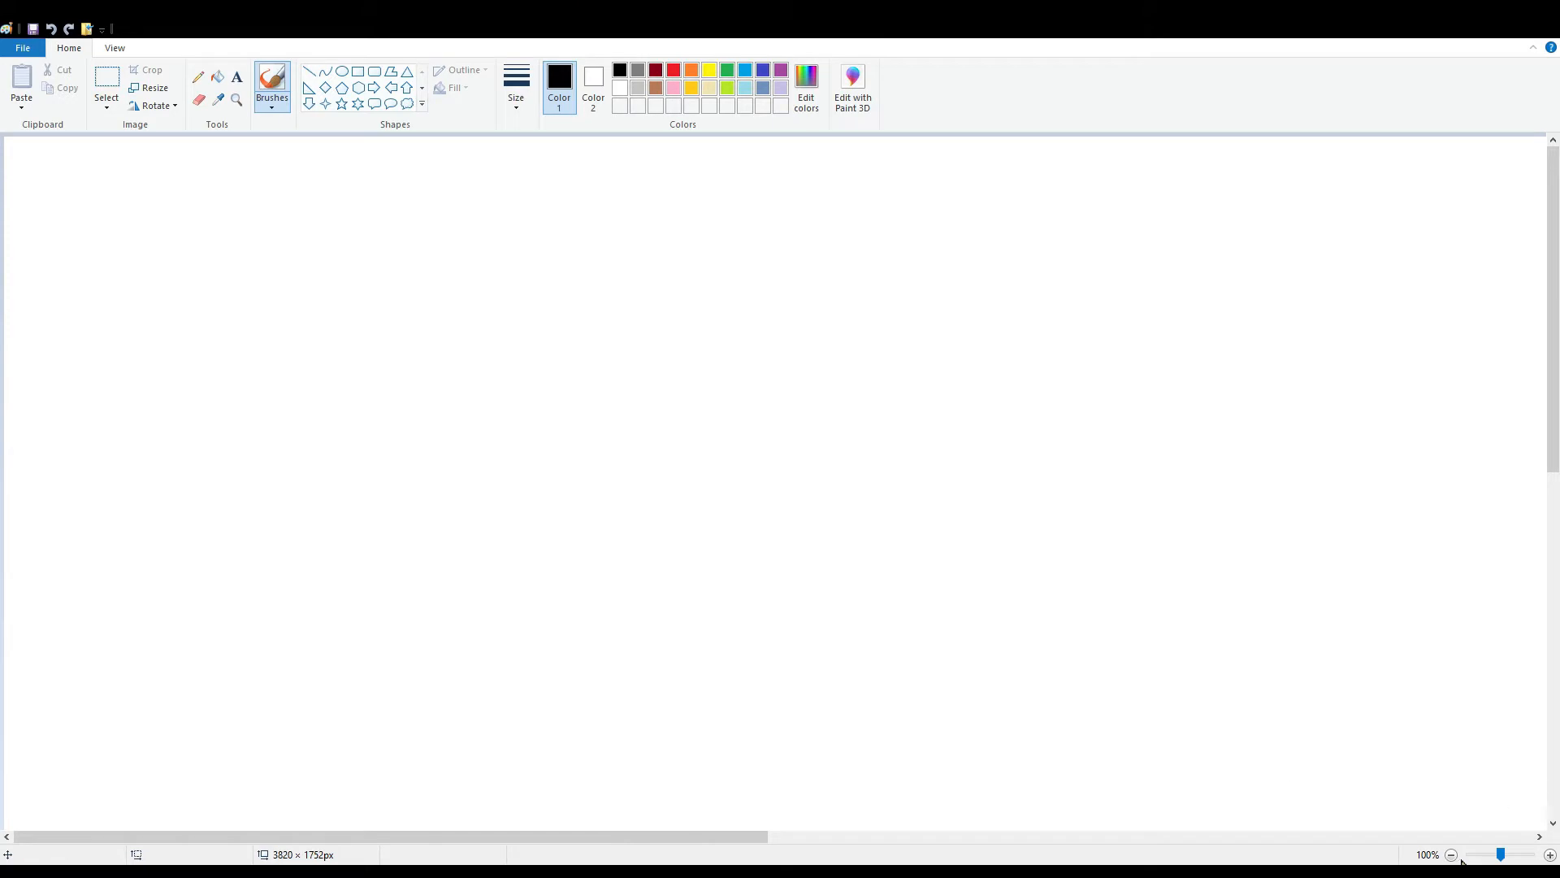
- Draw a large circle about 1389 × 1389 px near the middle of the canvas with the Oval shape
{"action": "left_click", "coordinate": [1452, 855]}
{"action": "left_click", "coordinate": [342, 71]}
{"action": "left_click_drag", "start_coordinate": [496, 241], "coordinate": [885, 629]}
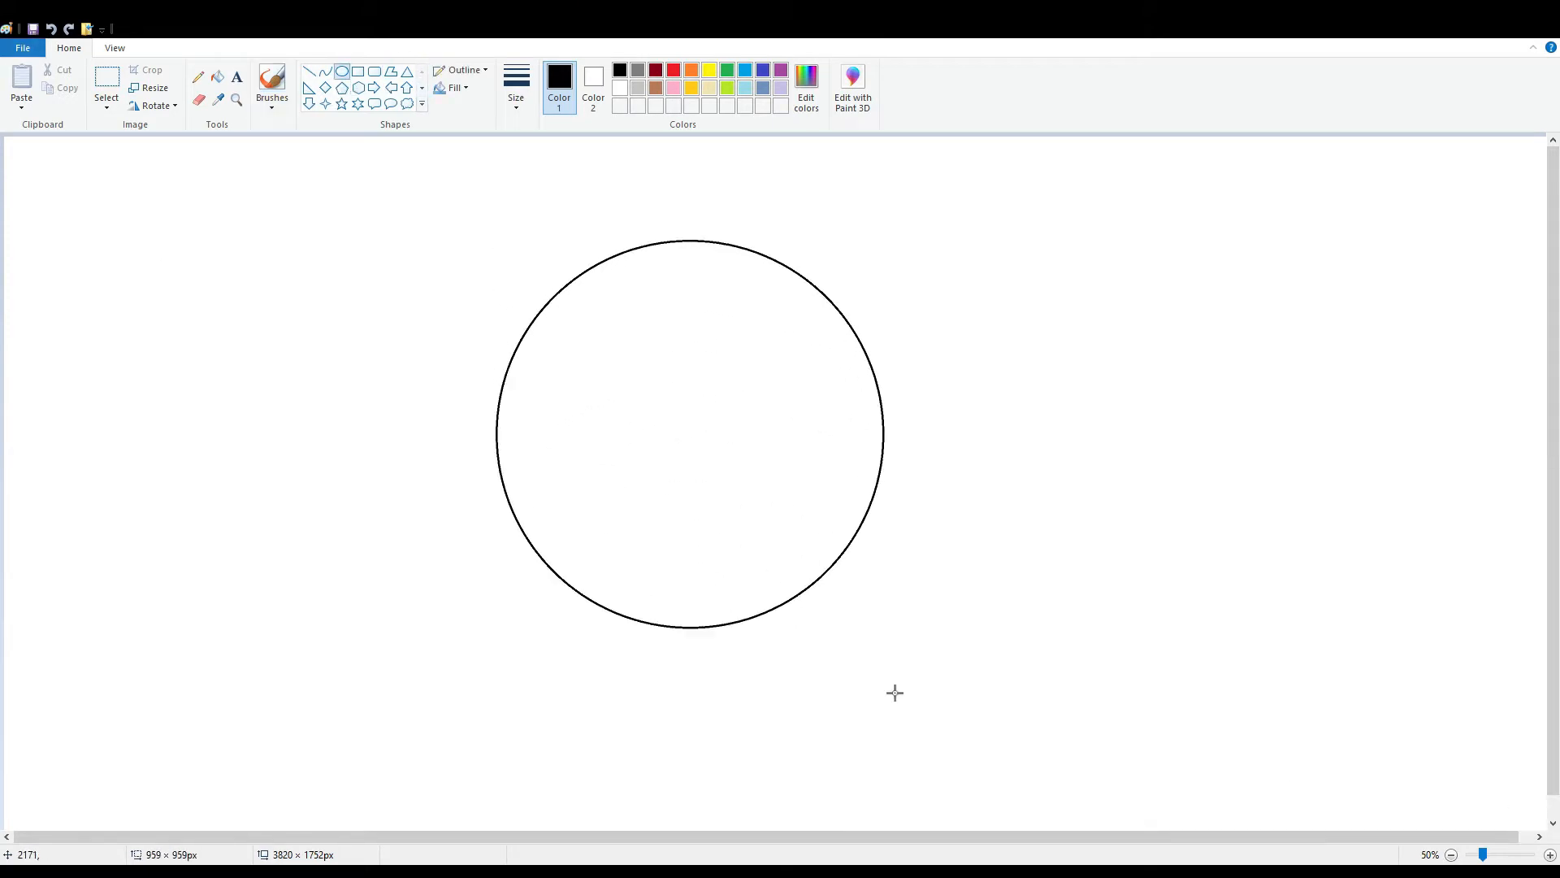
{"action": "left_click_drag", "start_coordinate": [895, 692], "coordinate": [1062, 832]}
{"action": "left_click_drag", "start_coordinate": [926, 674], "coordinate": [905, 563]}
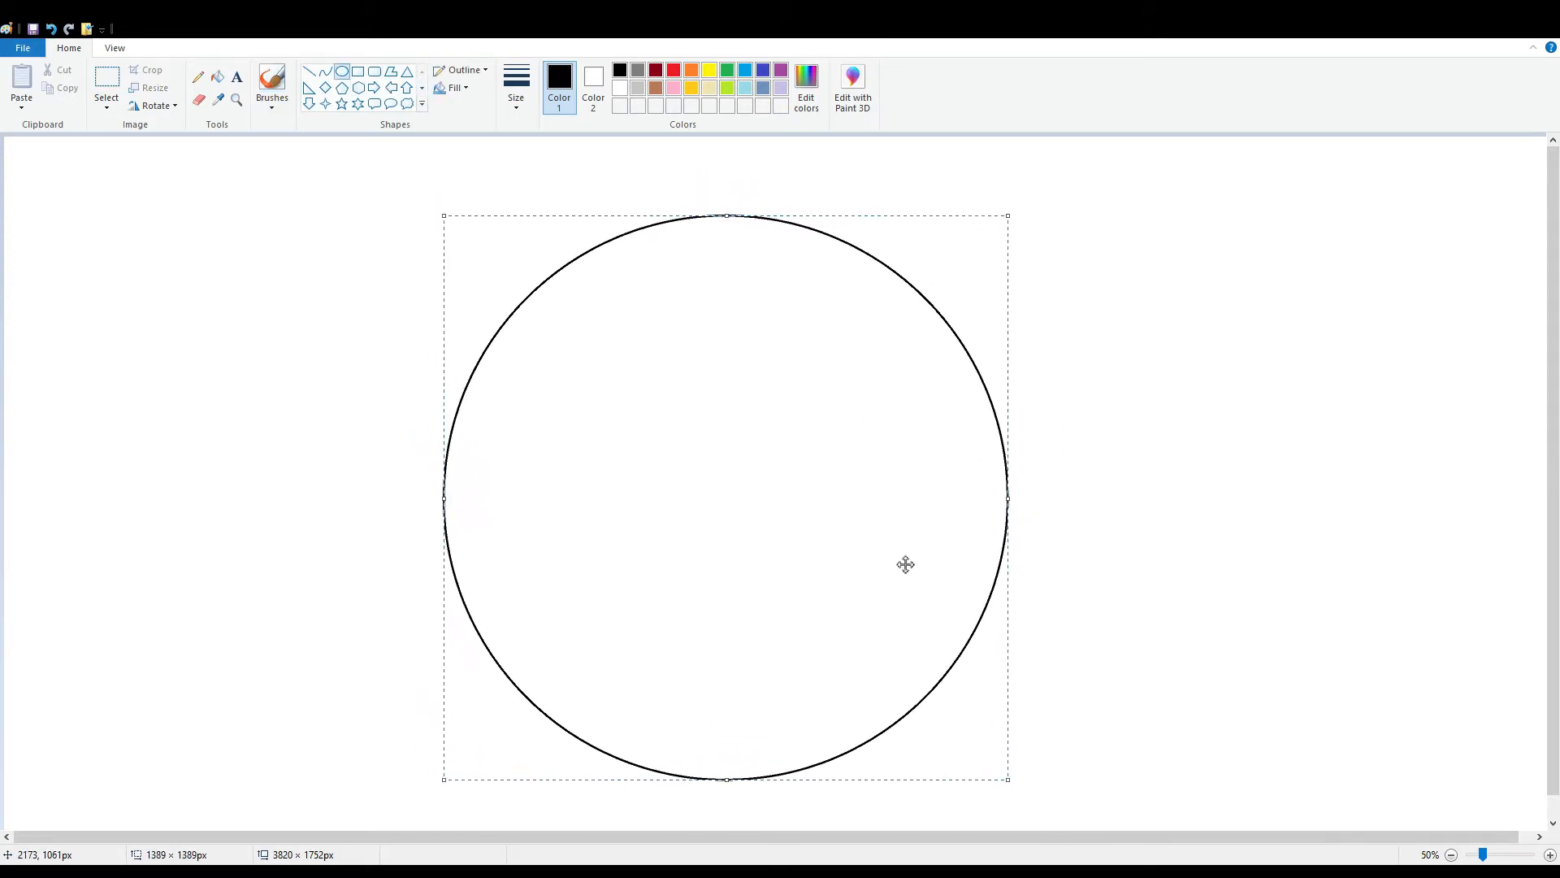
- Thicken the large circle's black outline and commit the shape
{"action": "key", "text": "ctrl+plus"}
{"action": "key", "text": "ctrl+plus"}
{"action": "key", "text": "ctrl+plus"}
{"action": "key", "text": "ctrl+plus"}
{"action": "key", "text": "ctrl+plus"}
{"action": "key", "text": "ctrl+plus"}
{"action": "key", "text": "ctrl+plus"}
{"action": "left_click", "coordinate": [1105, 489]}
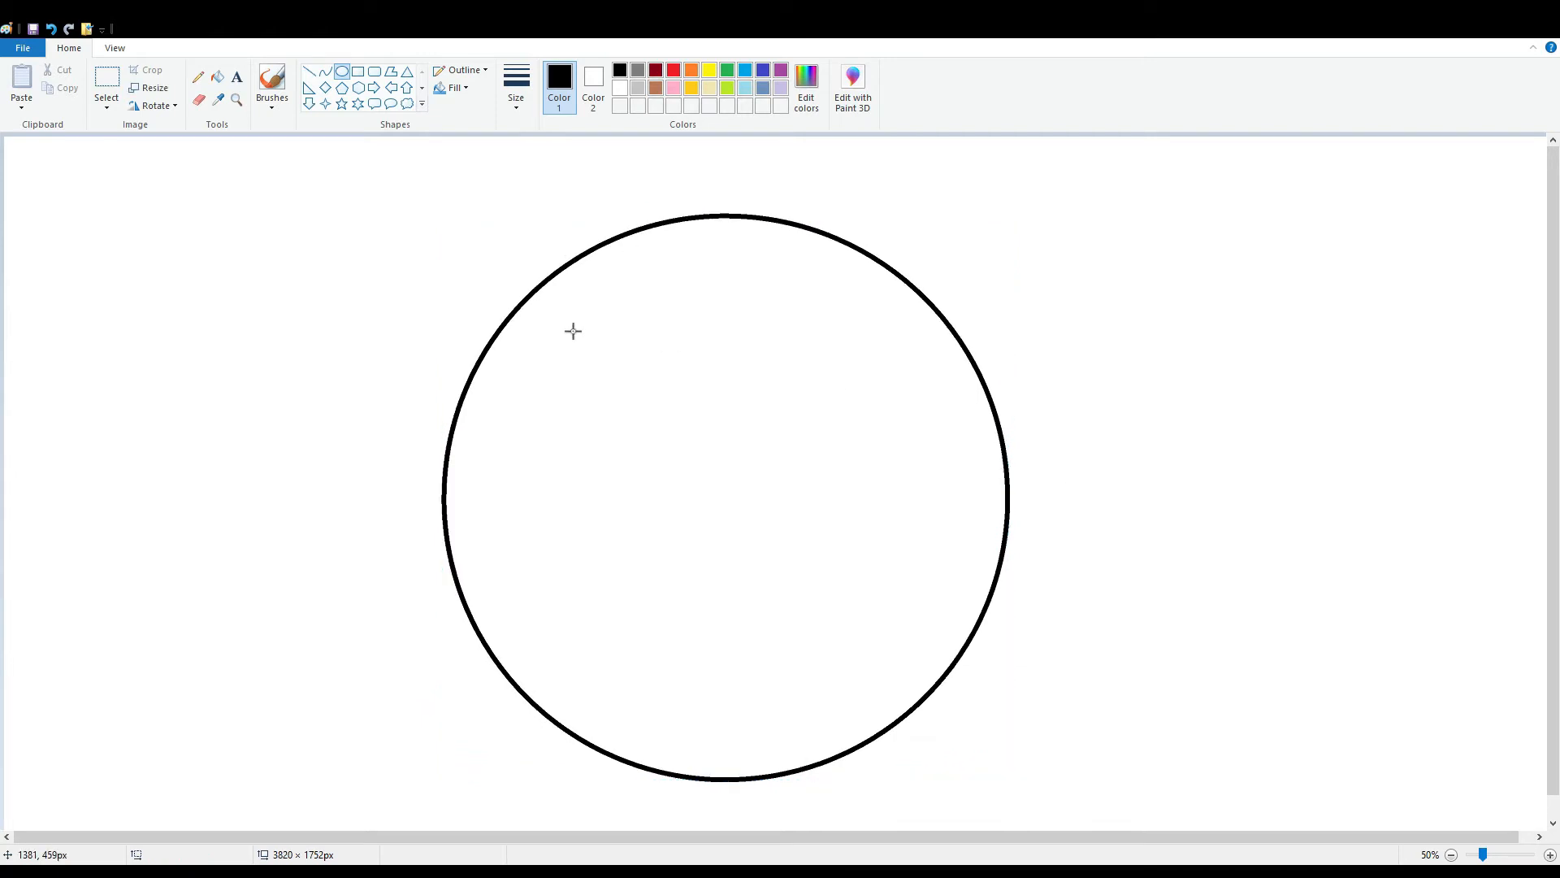
- Draw a small circle for the sun inside the upper left of the large circle
{"action": "left_click_drag", "start_coordinate": [551, 341], "coordinate": [649, 451]}
{"action": "left_click_drag", "start_coordinate": [583, 375], "coordinate": [601, 362]}
{"action": "left_click", "coordinate": [1516, 472]}
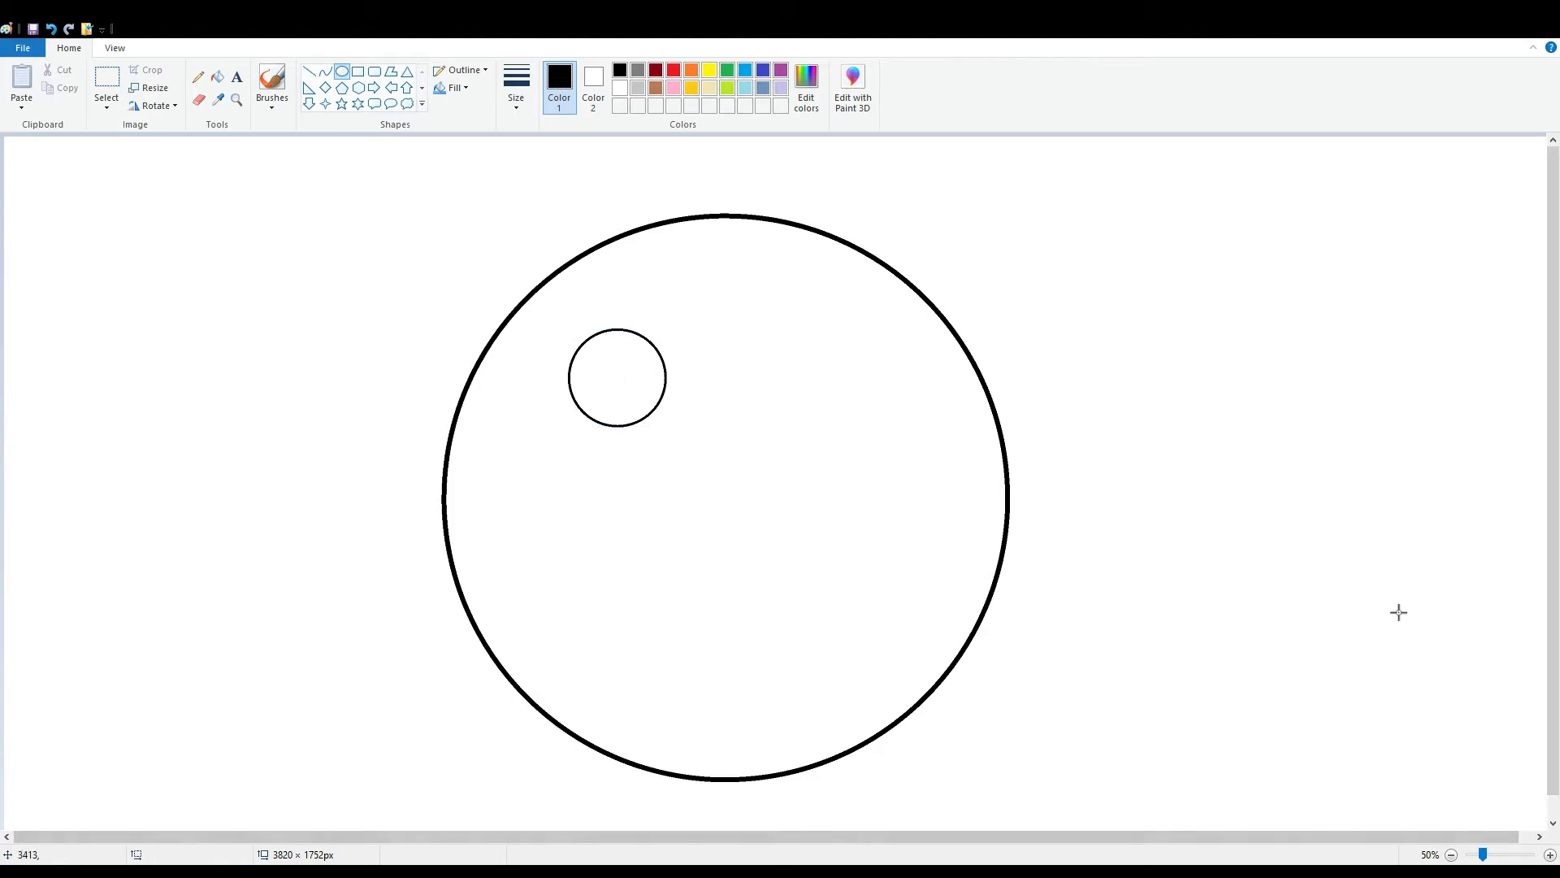
- Enlarge the drawing to 100% around the circles and switch to the Pencil tool
{"action": "left_click", "coordinate": [1526, 852]}
{"action": "scroll", "coordinate": [1153, 731], "scroll_direction": "down", "scroll_amount": 3}
{"action": "left_click_drag", "start_coordinate": [763, 837], "coordinate": [1071, 836]}
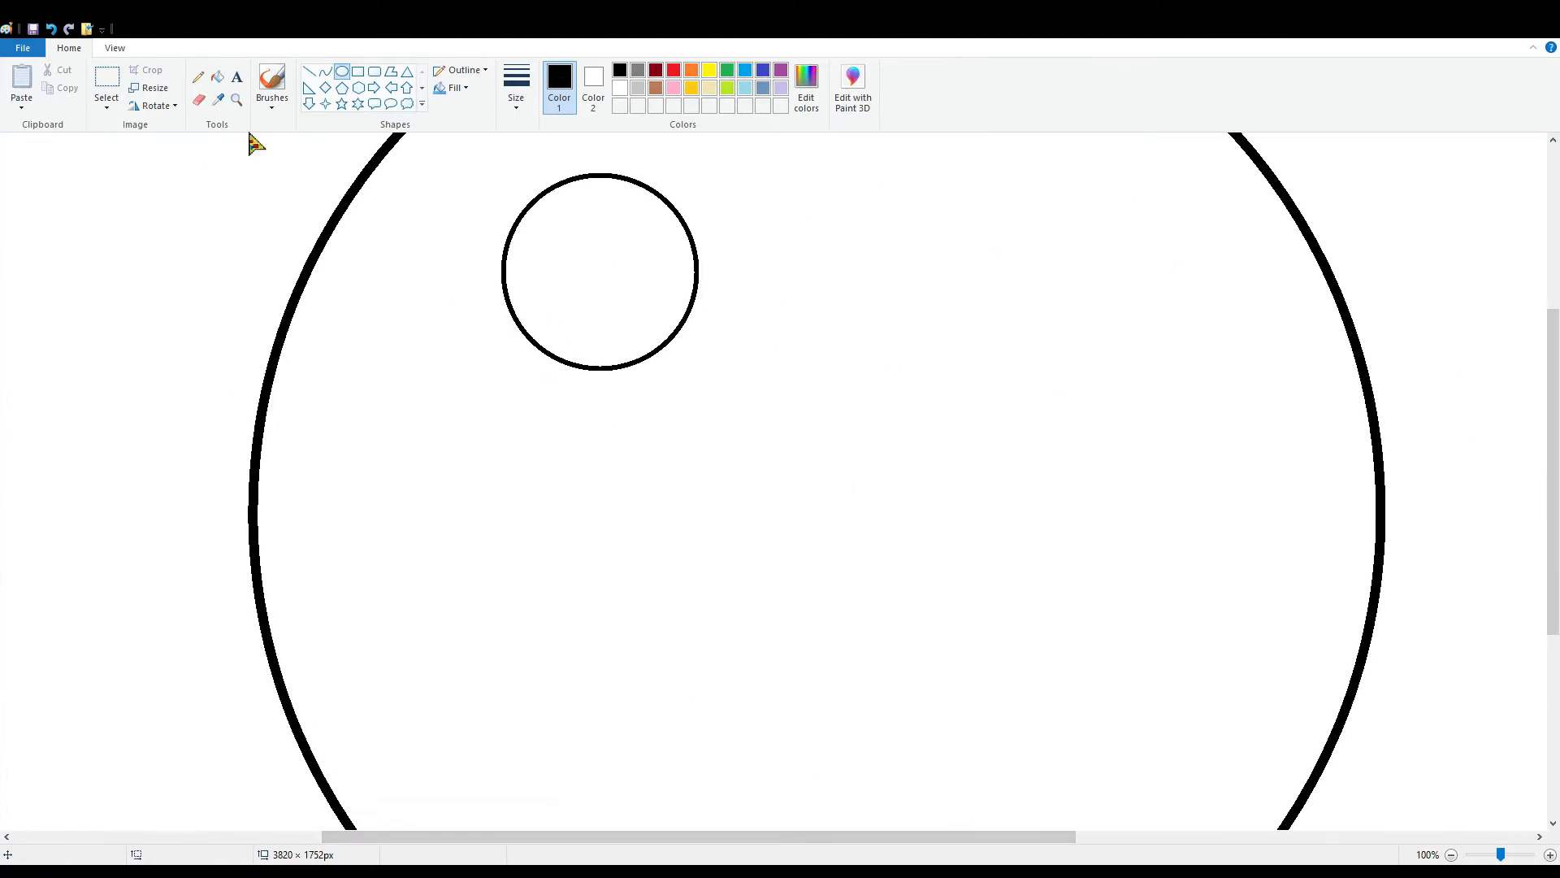
{"action": "left_click", "coordinate": [197, 77]}
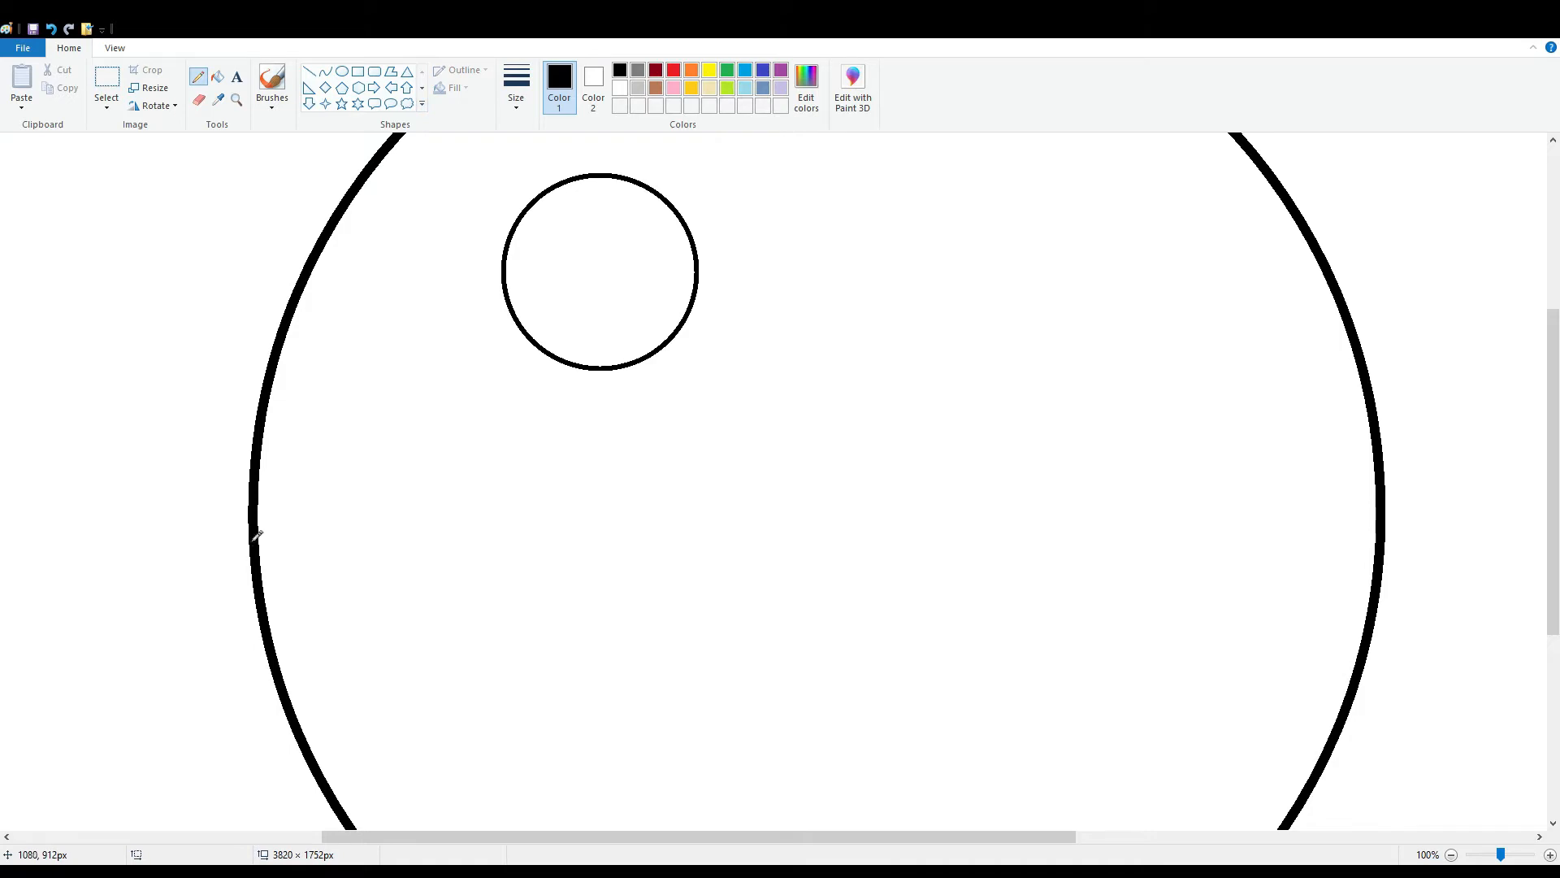
{"action": "mouse_move", "coordinate": [253, 536]}
{"action": "left_mouse_down"}
{"action": "mouse_move", "coordinate": [782, 352]}
{"action": "mouse_move", "coordinate": [1058, 338]}
{"action": "left_mouse_up"}
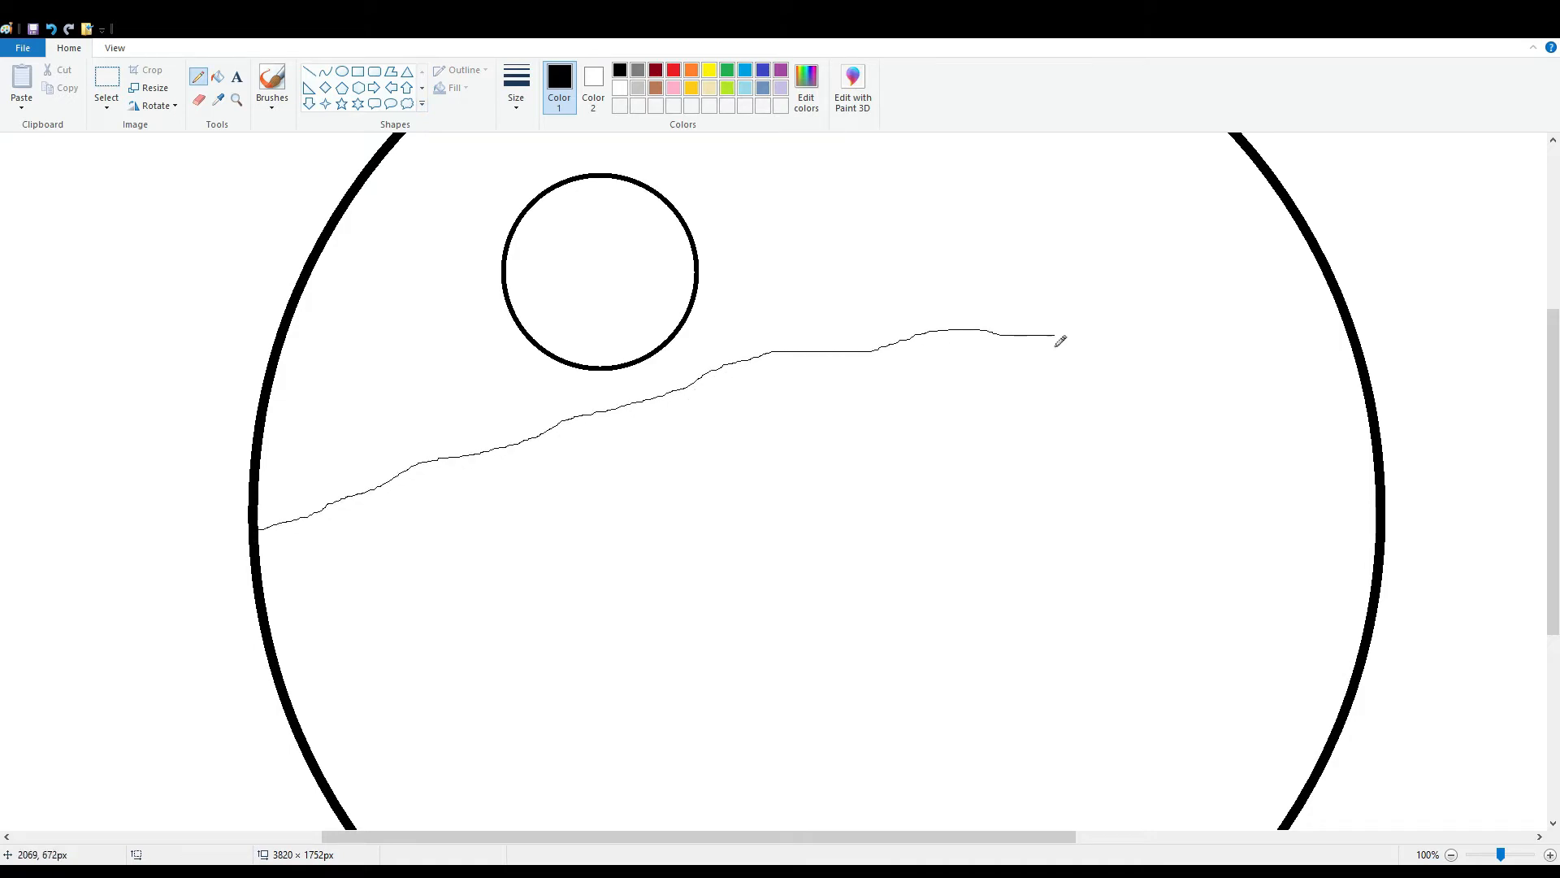
{"action": "key", "text": "ctrl+z"}
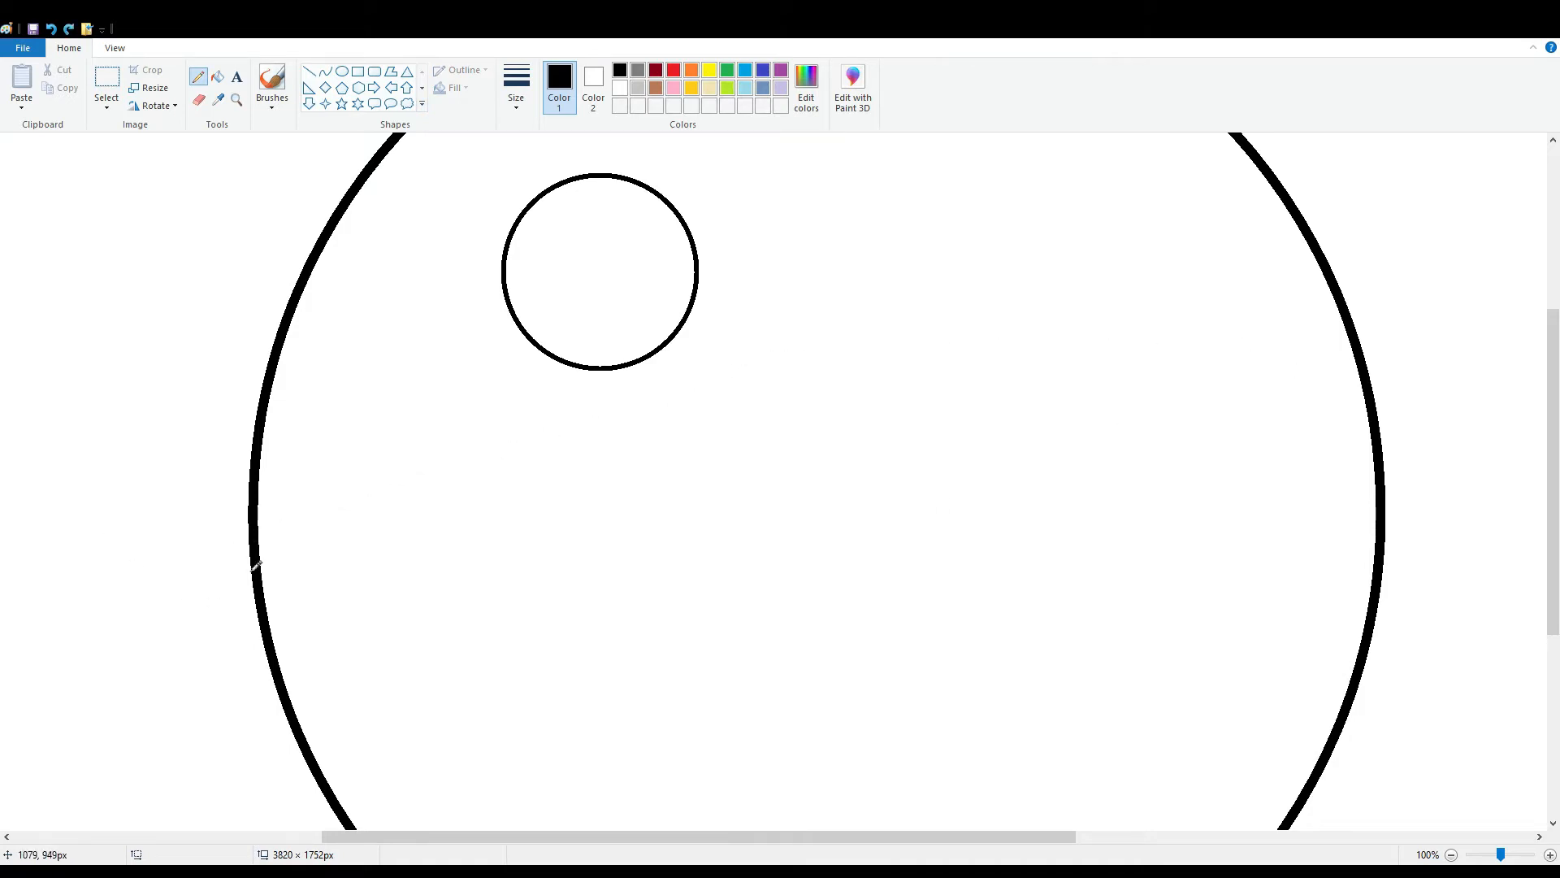
{"action": "mouse_move", "coordinate": [258, 550]}
{"action": "left_mouse_down"}
{"action": "mouse_move", "coordinate": [742, 478]}
{"action": "mouse_move", "coordinate": [1118, 299]}
{"action": "mouse_move", "coordinate": [1298, 311]}
{"action": "left_mouse_up"}
{"action": "key", "text": "ctrl+z"}
- Draw a thin freehand mountain ridge across the large circle, with a short second ridge behind its right slope
{"action": "mouse_move", "coordinate": [289, 520]}
{"action": "left_mouse_down"}
{"action": "mouse_move", "coordinate": [459, 532]}
{"action": "mouse_move", "coordinate": [530, 469]}
{"action": "left_mouse_up"}
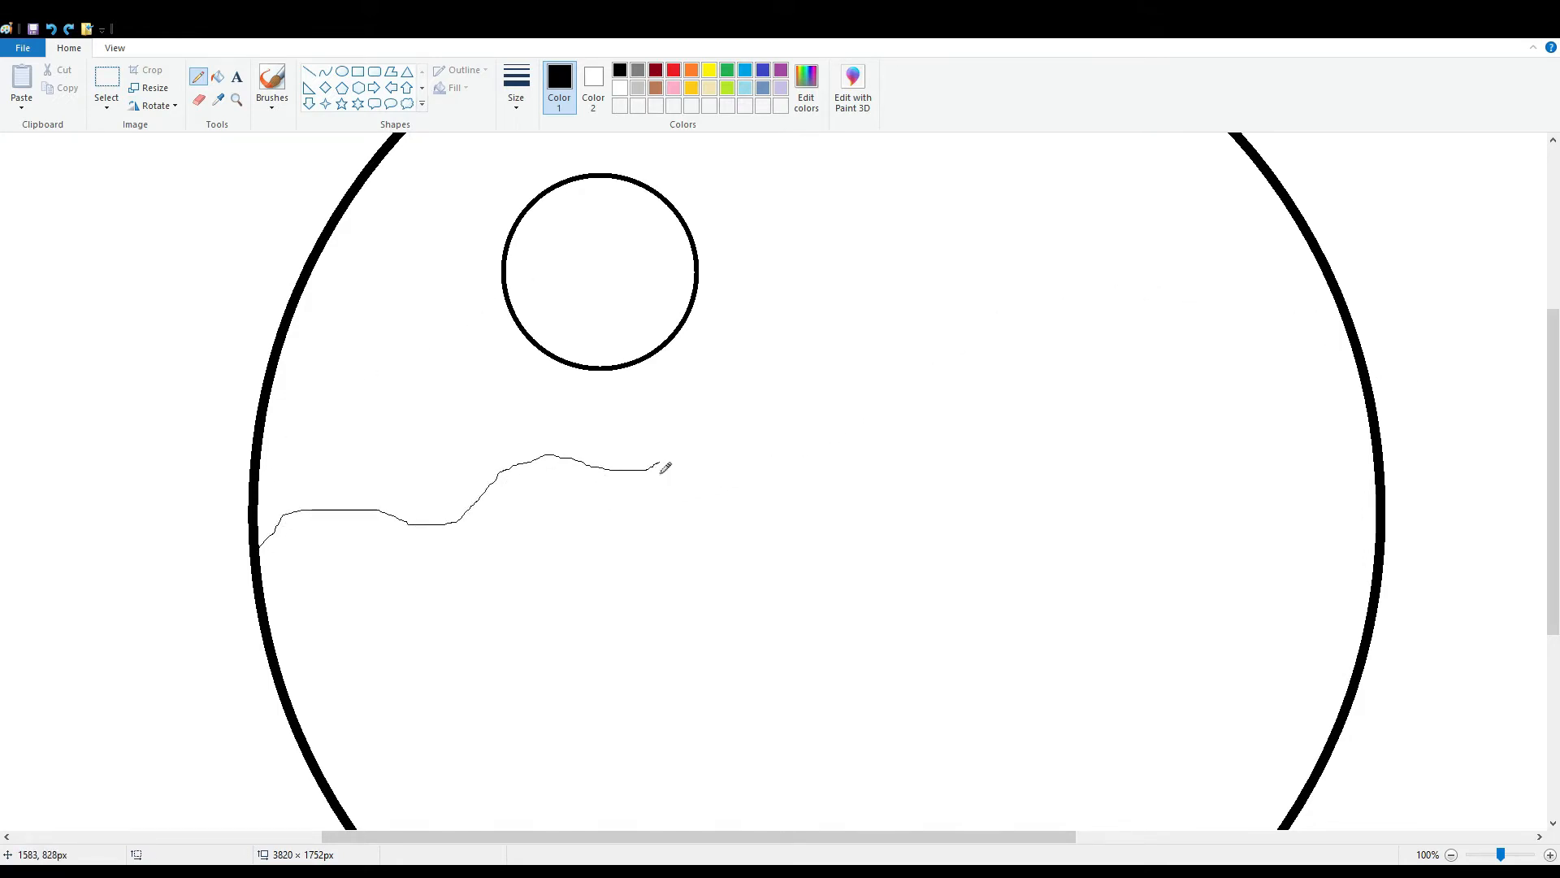
{"action": "left_click_drag", "start_coordinate": [663, 468], "coordinate": [791, 373]}
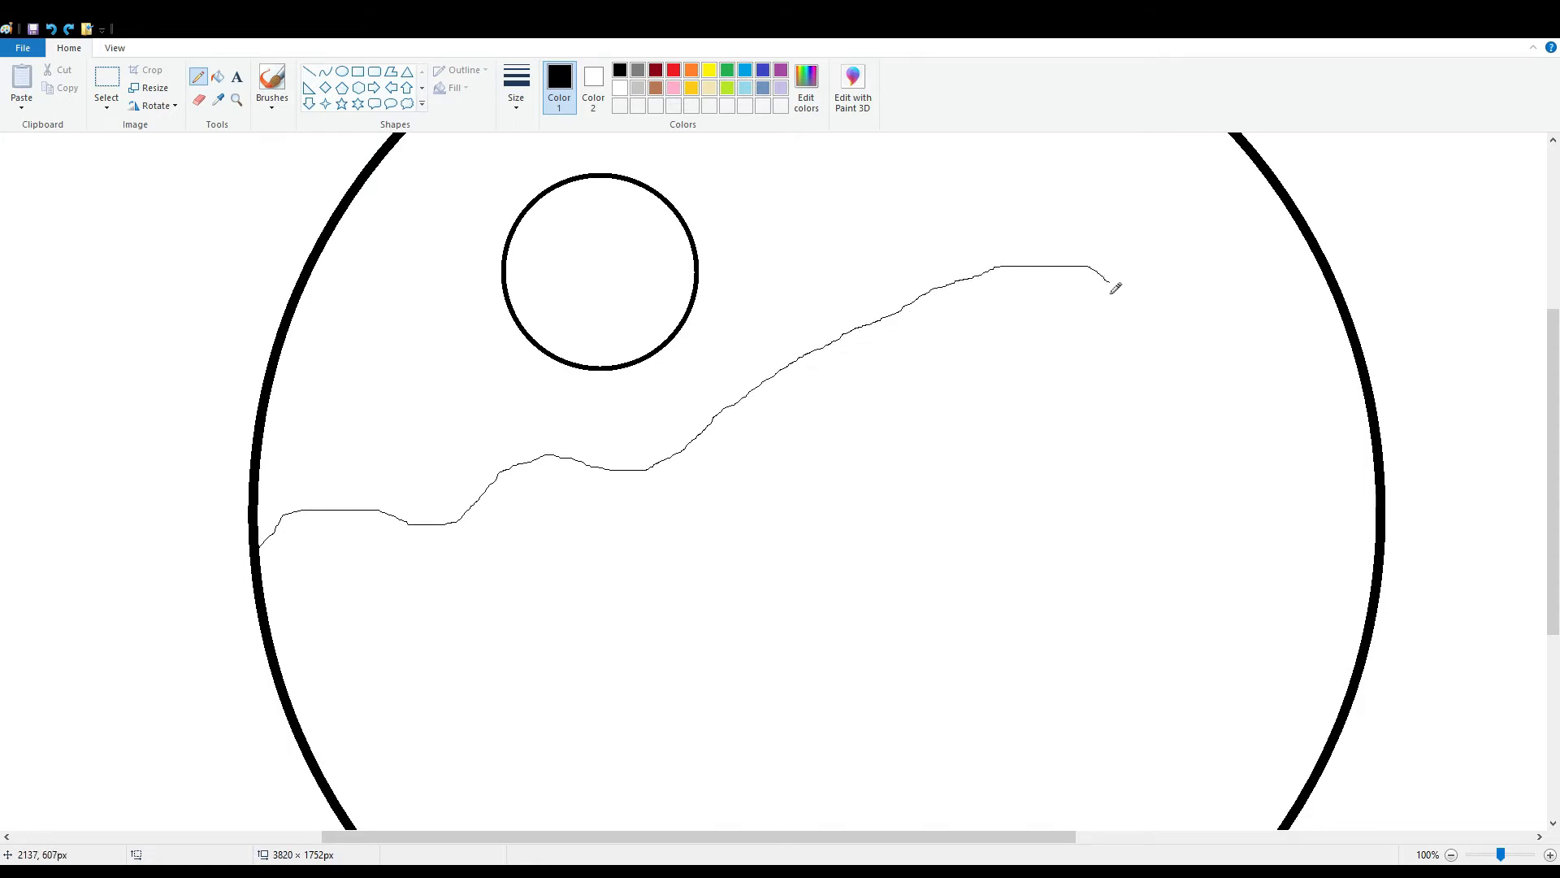
{"action": "mouse_move", "coordinate": [1110, 284]}
{"action": "left_mouse_down"}
{"action": "mouse_move", "coordinate": [1220, 418]}
{"action": "mouse_move", "coordinate": [1379, 471]}
{"action": "left_mouse_up"}
{"action": "scroll", "coordinate": [479, 392], "scroll_direction": "down", "scroll_amount": 2}
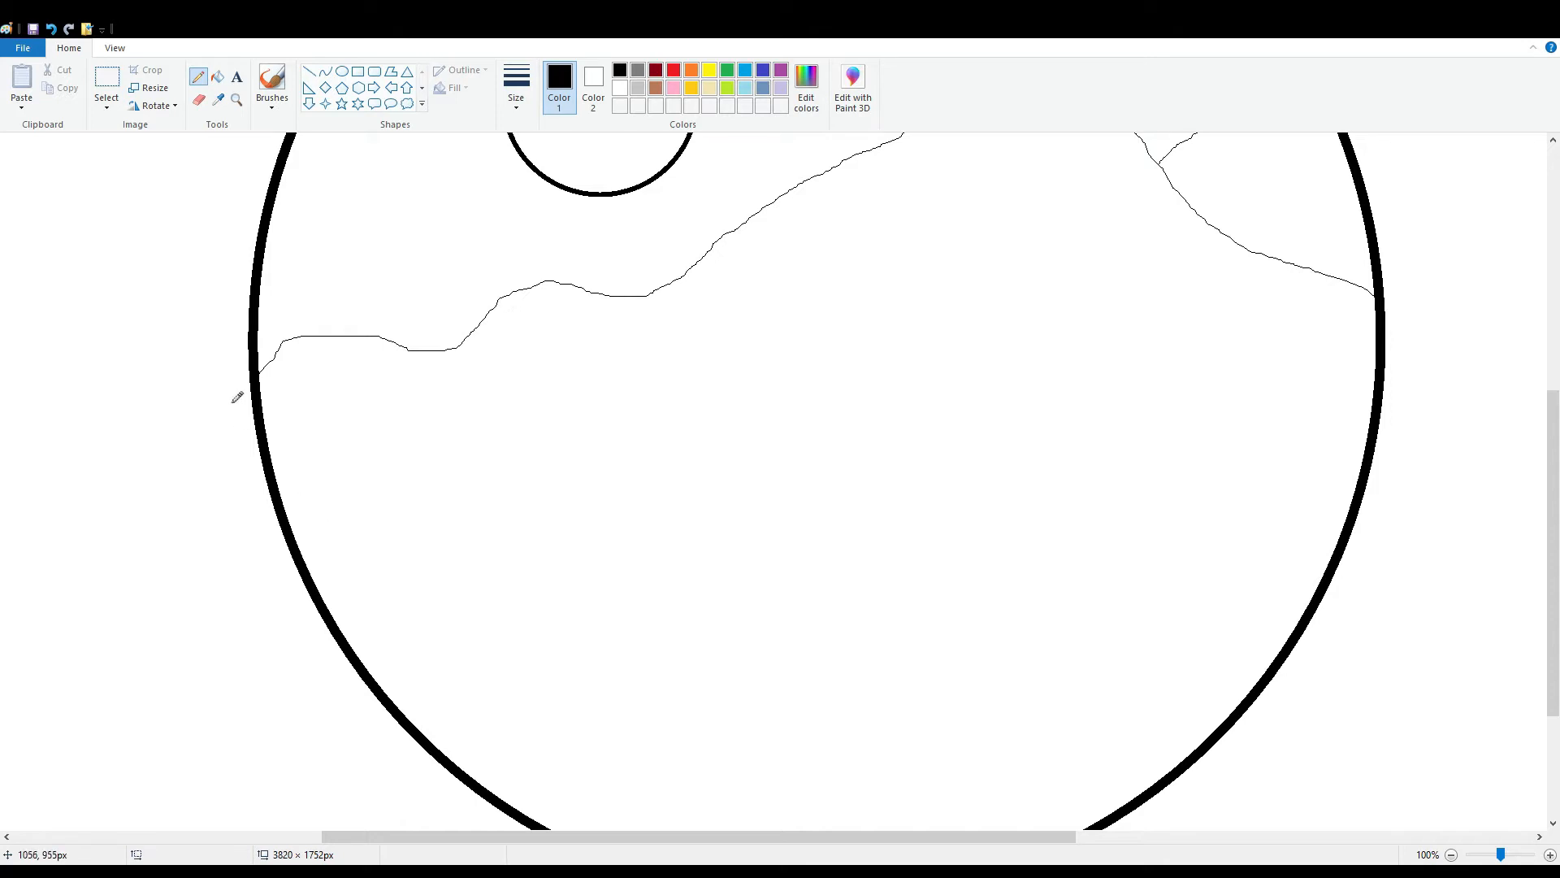
{"action": "scroll", "coordinate": [237, 396], "scroll_direction": "up", "scroll_amount": 2}
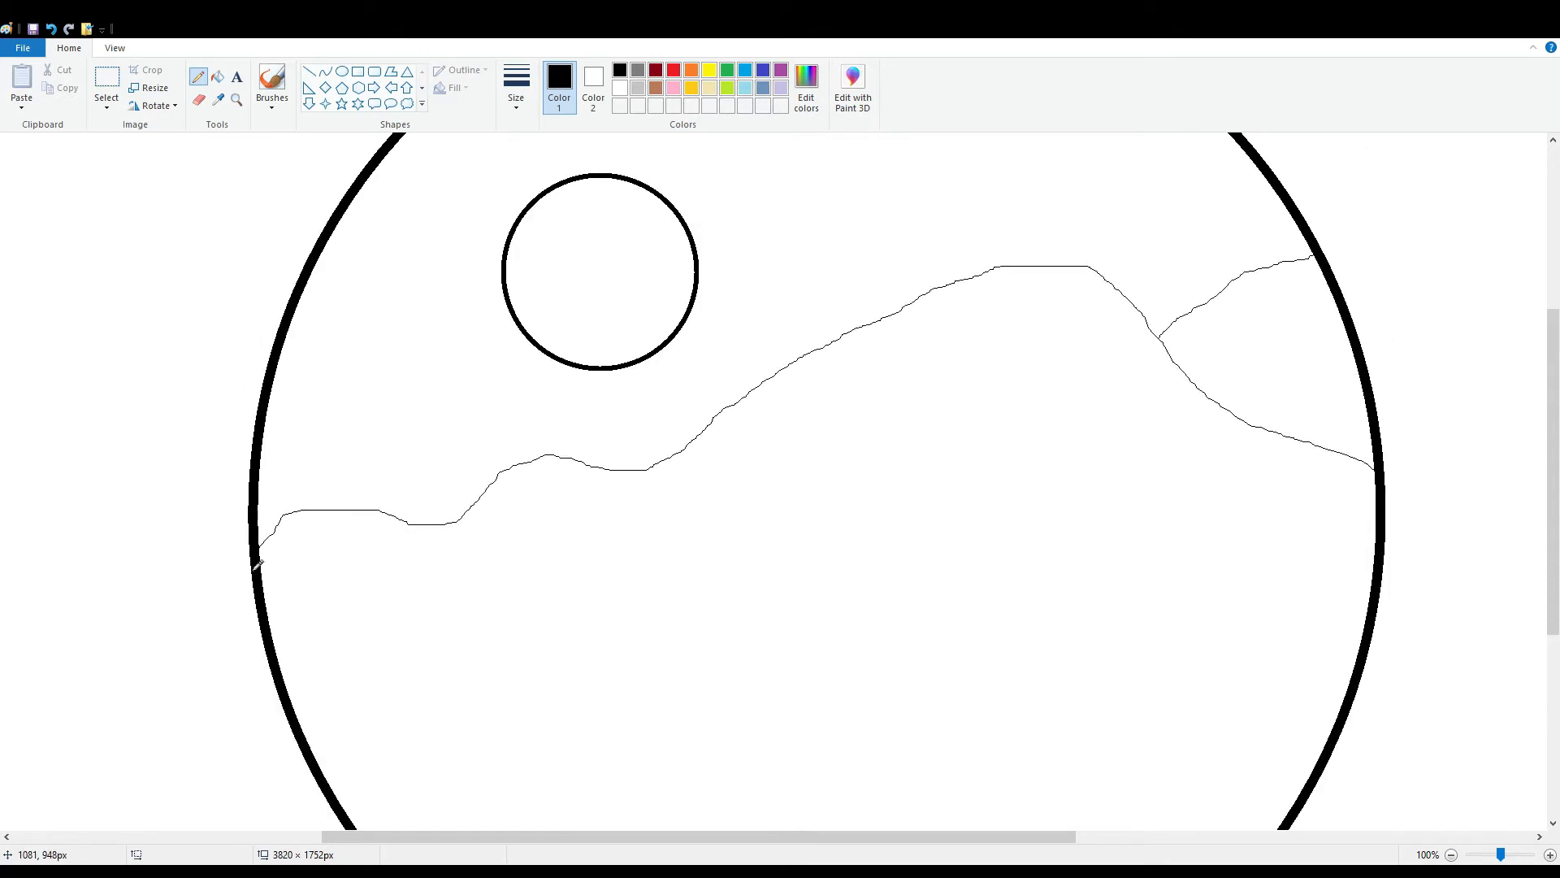
- Undo the latest strokes and draw two thicker freehand hill lines across the circle below the mountain ridge
{"action": "left_click", "coordinate": [50, 29]}
{"action": "left_click", "coordinate": [50, 29]}
{"action": "mouse_move", "coordinate": [319, 611]}
{"action": "left_mouse_down"}
{"action": "mouse_move", "coordinate": [591, 614]}
{"action": "mouse_move", "coordinate": [743, 569]}
{"action": "mouse_move", "coordinate": [1079, 602]}
{"action": "mouse_move", "coordinate": [1340, 541]}
{"action": "left_mouse_up"}
{"action": "scroll", "coordinate": [1267, 520], "scroll_direction": "down", "scroll_amount": 4}
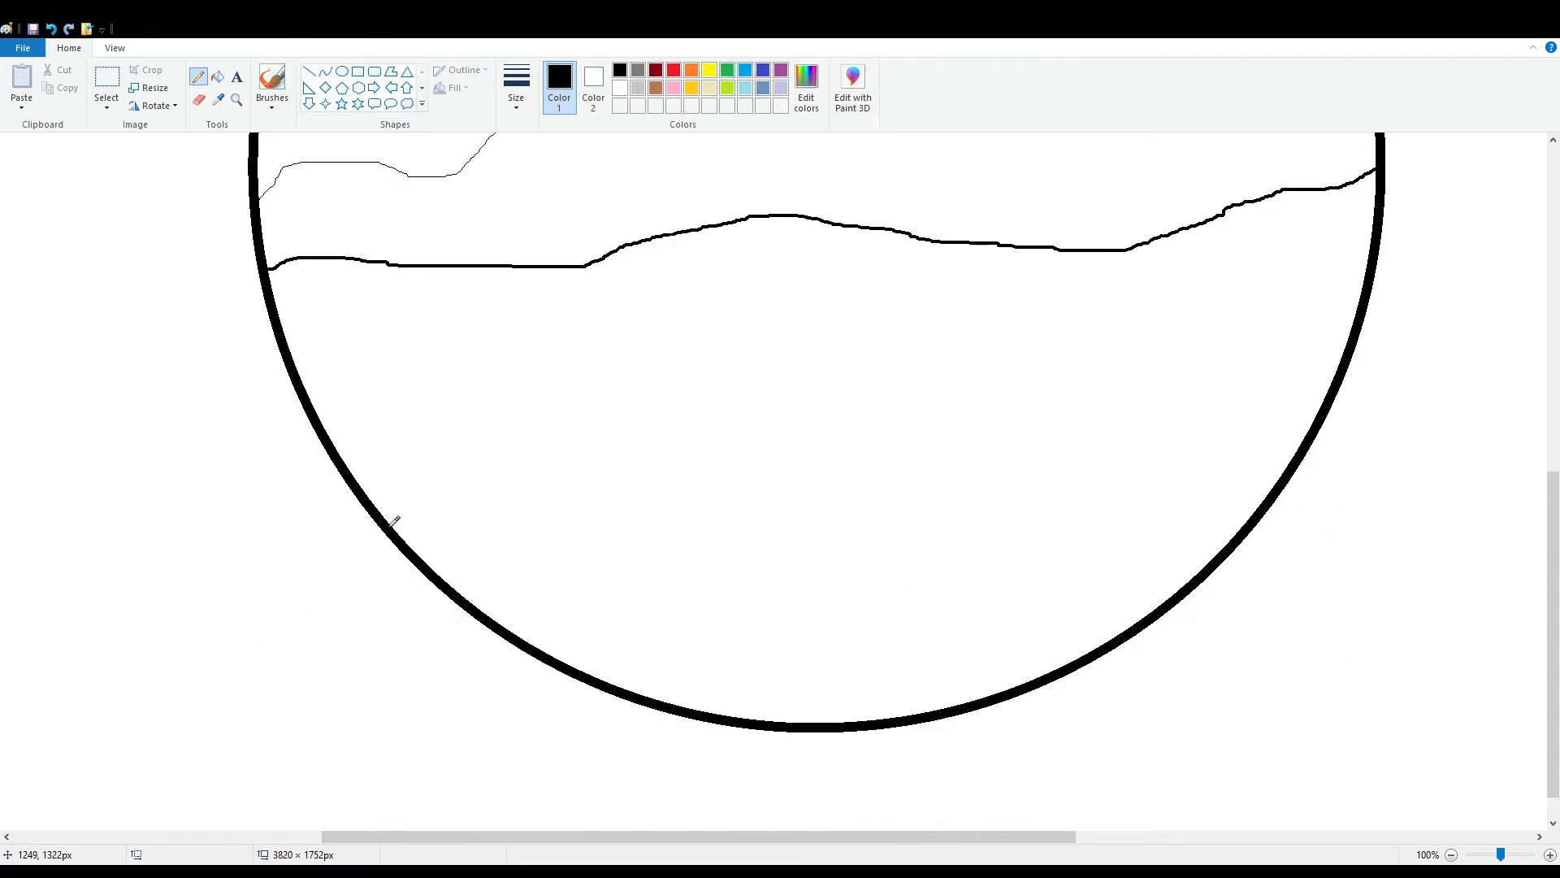
{"action": "mouse_move", "coordinate": [378, 512]}
{"action": "left_mouse_down"}
{"action": "mouse_move", "coordinate": [648, 494]}
{"action": "mouse_move", "coordinate": [765, 503]}
{"action": "mouse_move", "coordinate": [1326, 415]}
{"action": "left_mouse_up"}
{"action": "scroll", "coordinate": [376, 209], "scroll_direction": "up", "scroll_amount": 4}
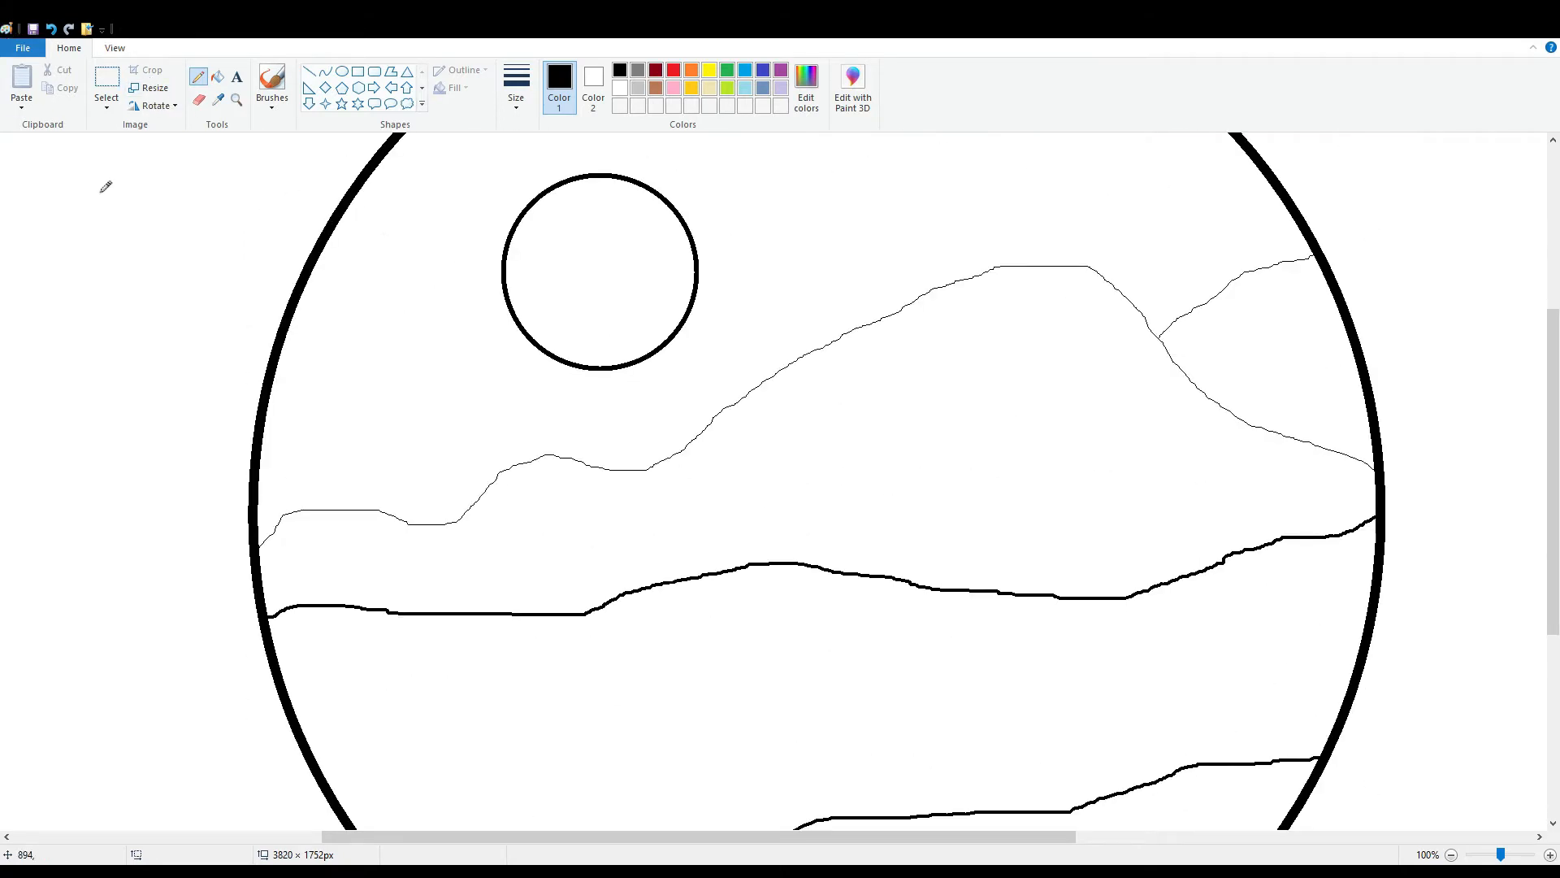
- Outline a cactus's left arm with curves in the empty area left of the circle, rounding its tip and inner bend
{"action": "left_click_drag", "start_coordinate": [442, 845], "coordinate": [199, 804]}
{"action": "left_click", "coordinate": [325, 71]}
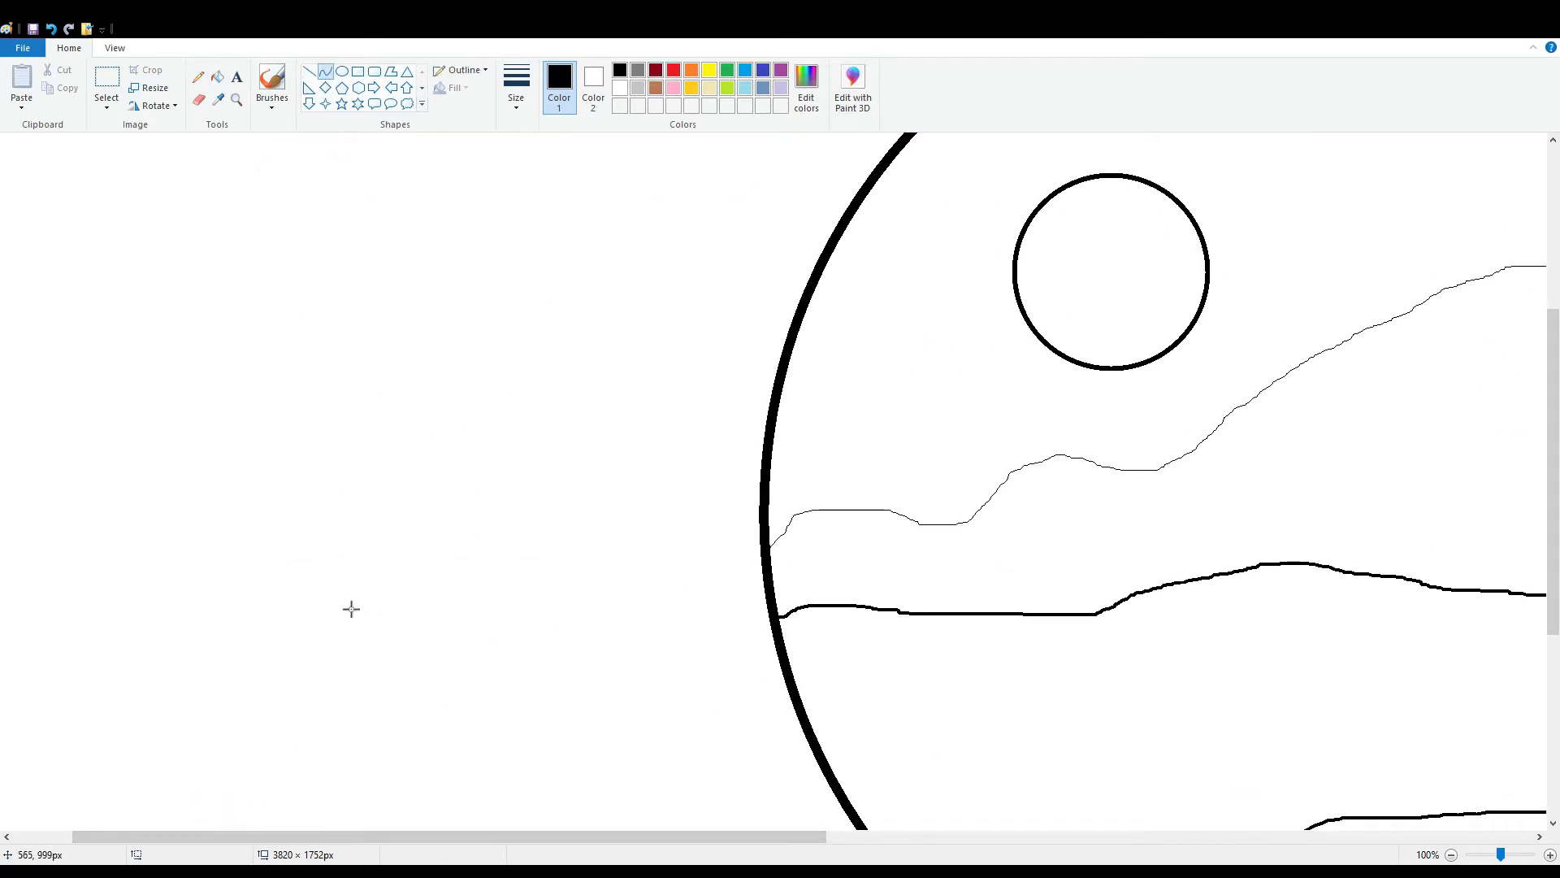
{"action": "mouse_move", "coordinate": [372, 488]}
{"action": "left_mouse_down"}
{"action": "mouse_move", "coordinate": [394, 567]}
{"action": "mouse_move", "coordinate": [380, 540]}
{"action": "mouse_move", "coordinate": [388, 553]}
{"action": "left_mouse_up"}
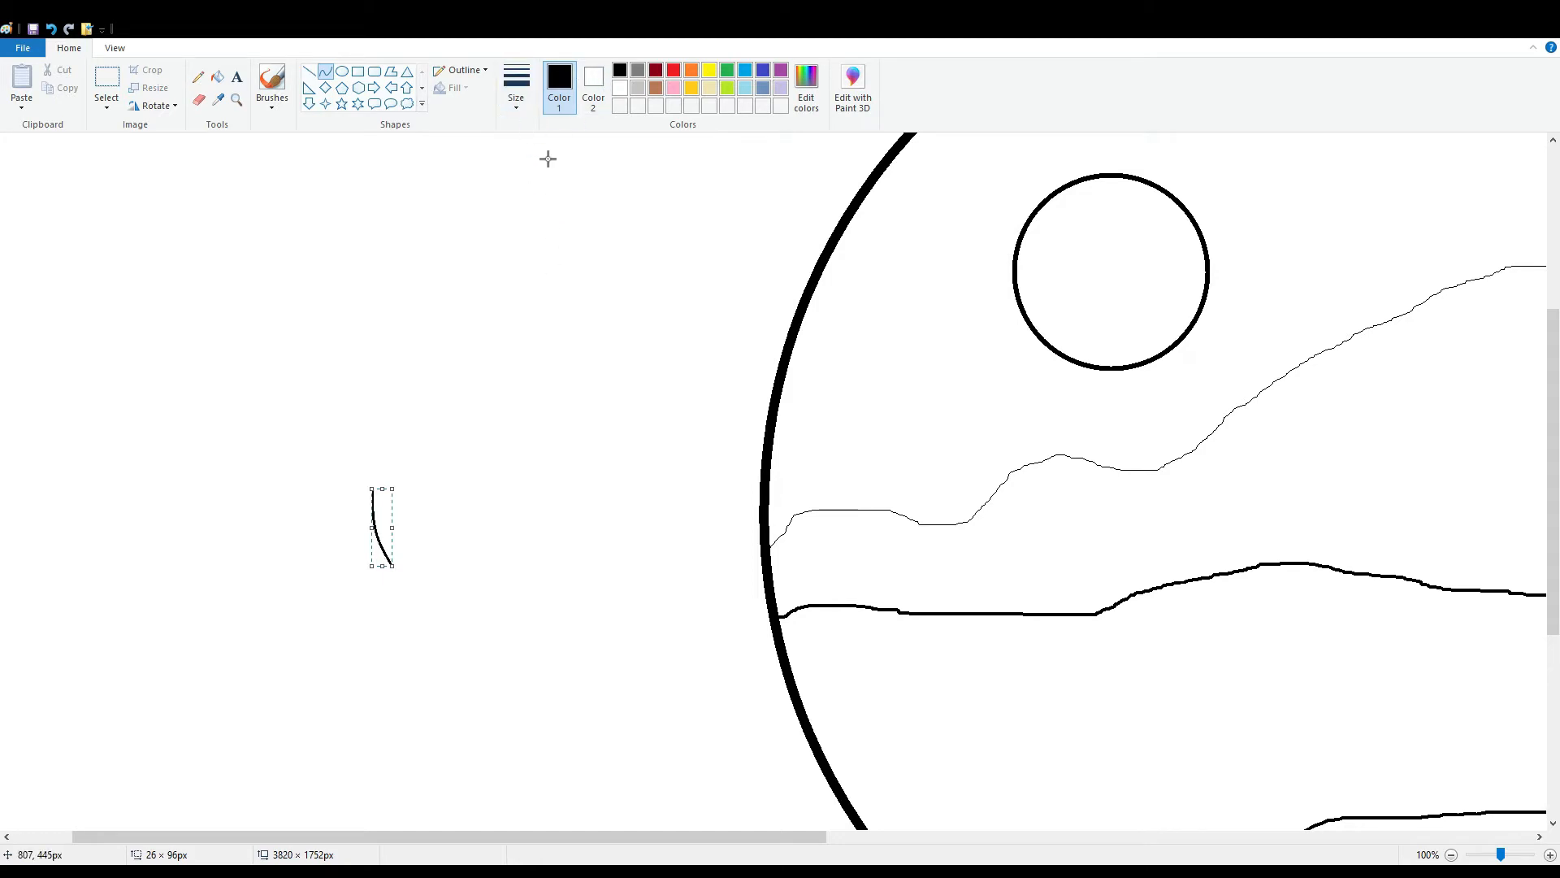
{"action": "left_click", "coordinate": [543, 289]}
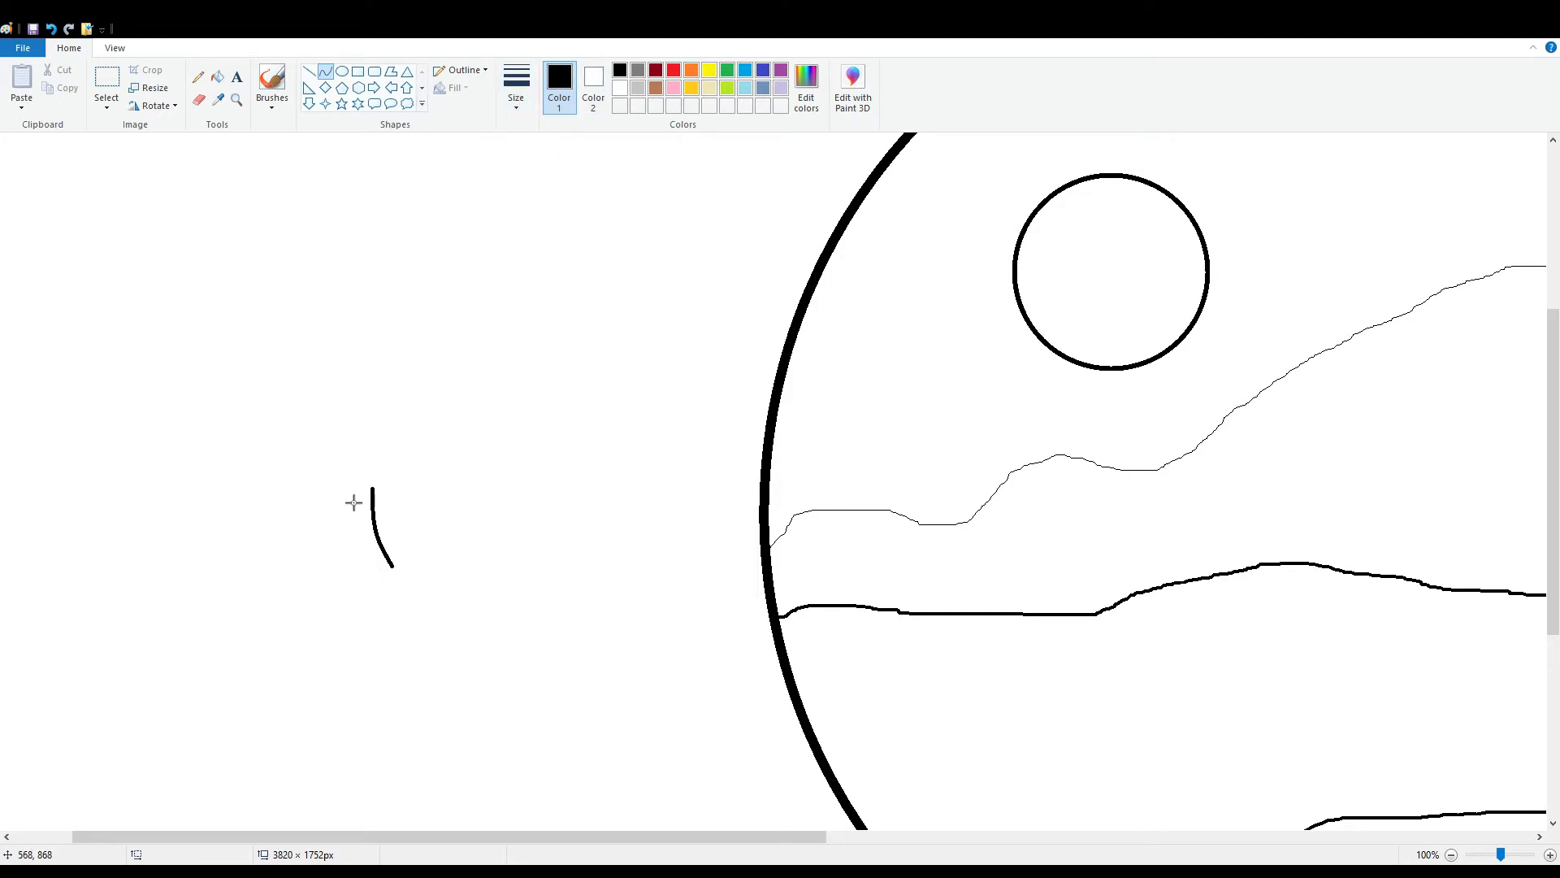
{"action": "mouse_move", "coordinate": [350, 491]}
{"action": "left_mouse_down"}
{"action": "mouse_move", "coordinate": [383, 574]}
{"action": "mouse_move", "coordinate": [358, 529]}
{"action": "mouse_move", "coordinate": [363, 558]}
{"action": "left_mouse_up"}
{"action": "left_click", "coordinate": [496, 480]}
{"action": "left_click_drag", "start_coordinate": [375, 478], "coordinate": [366, 477]}
{"action": "mouse_move", "coordinate": [398, 563]}
{"action": "left_mouse_down"}
{"action": "mouse_move", "coordinate": [421, 525]}
{"action": "mouse_move", "coordinate": [415, 554]}
{"action": "left_mouse_up"}
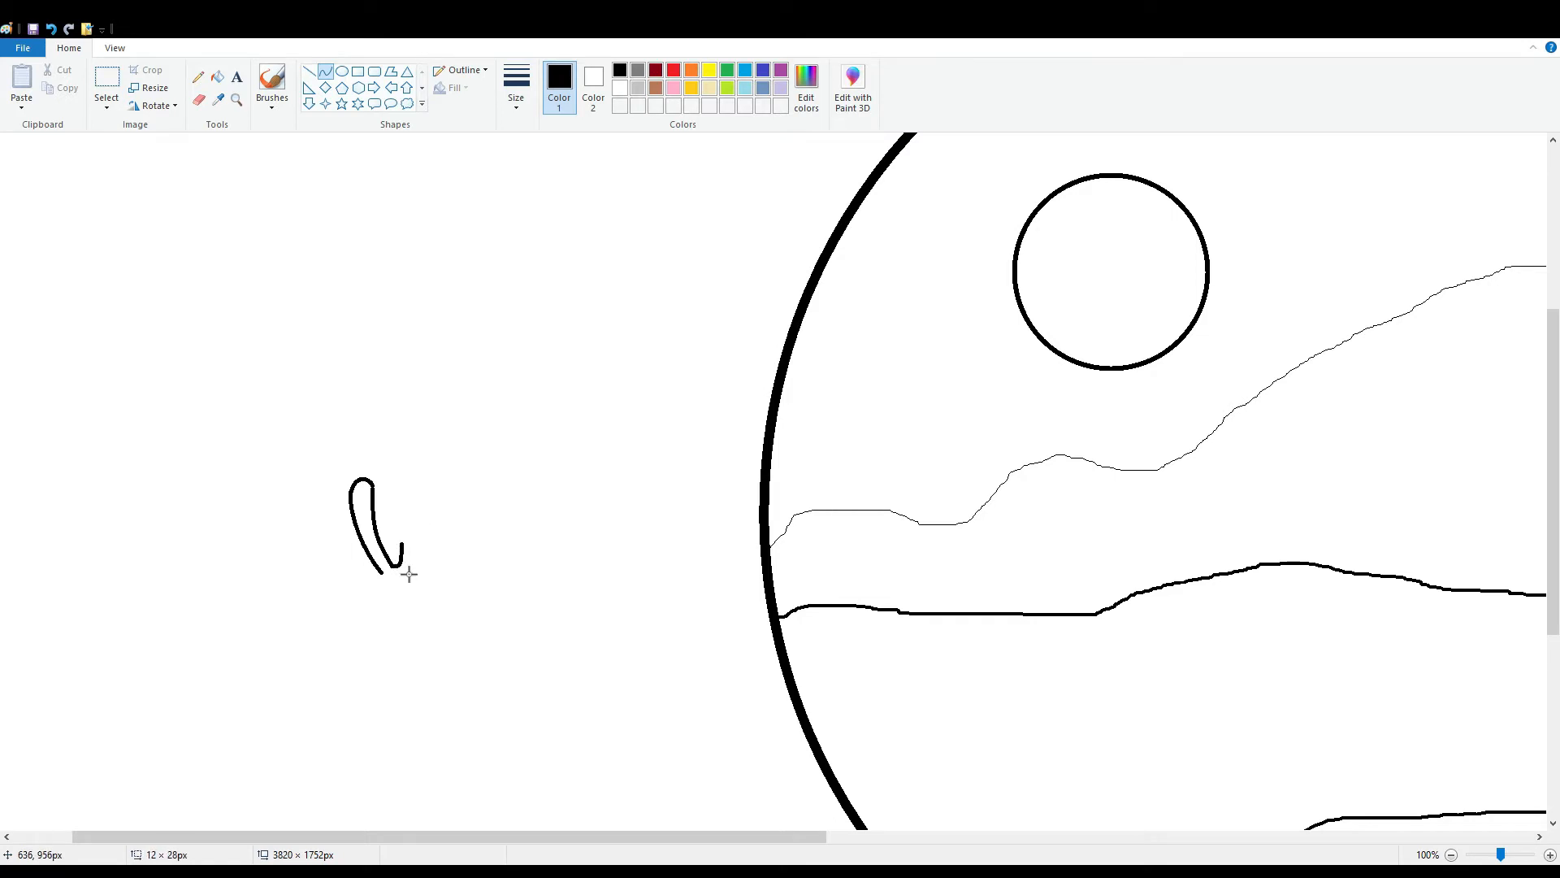
{"action": "left_click_drag", "start_coordinate": [404, 563], "coordinate": [417, 453]}
{"action": "mouse_move", "coordinate": [404, 517]}
{"action": "left_mouse_down"}
{"action": "mouse_move", "coordinate": [409, 463]}
{"action": "mouse_move", "coordinate": [432, 533]}
{"action": "mouse_move", "coordinate": [425, 453]}
{"action": "left_mouse_up"}
{"action": "left_click", "coordinate": [468, 395]}
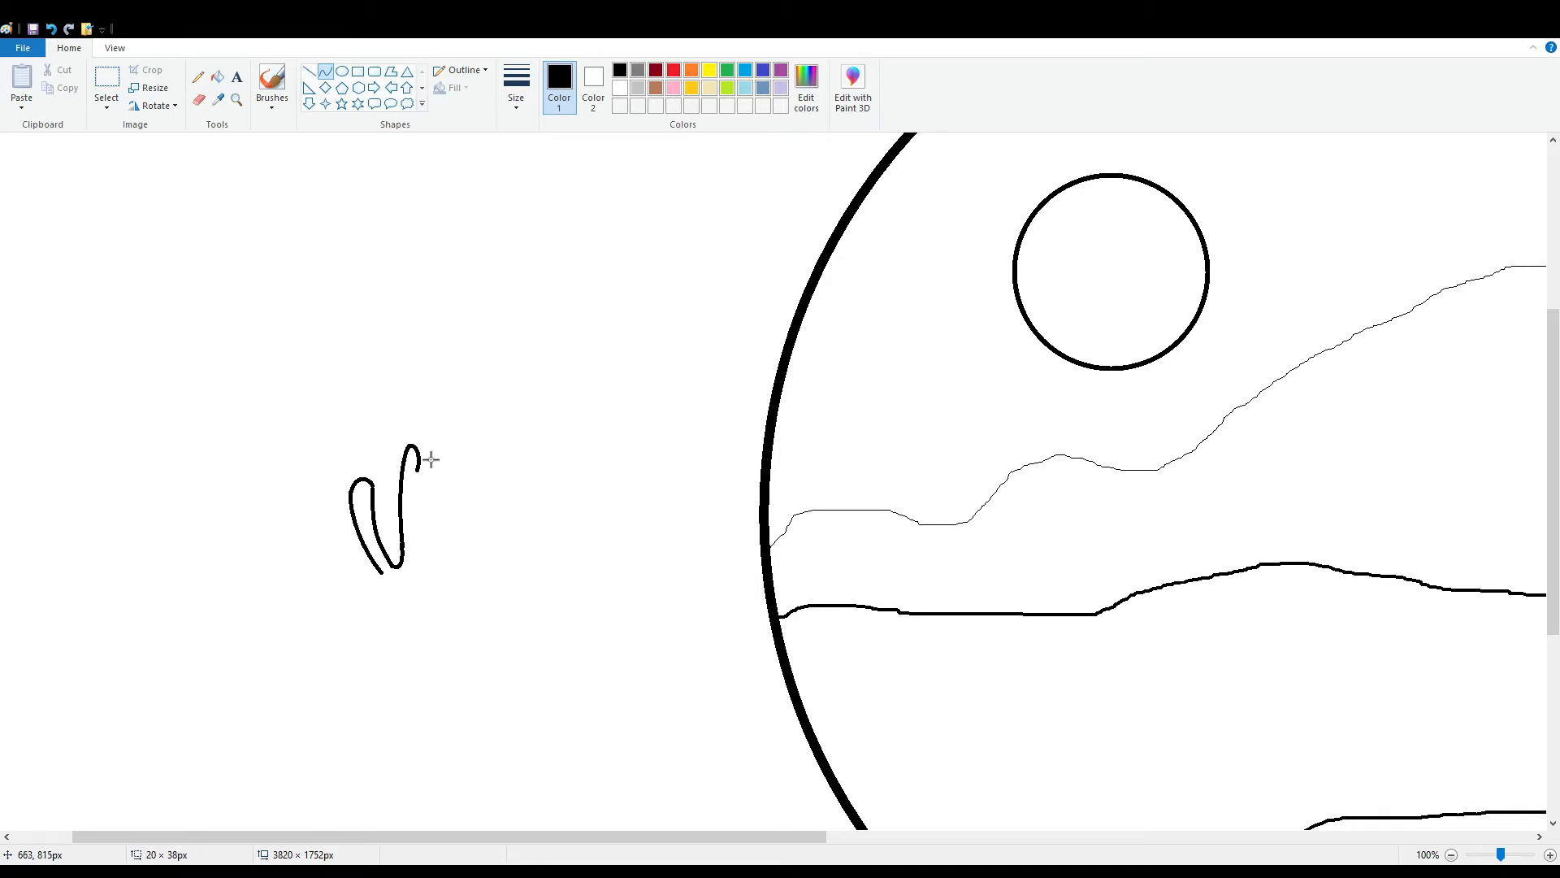
{"action": "left_click", "coordinate": [198, 99]}
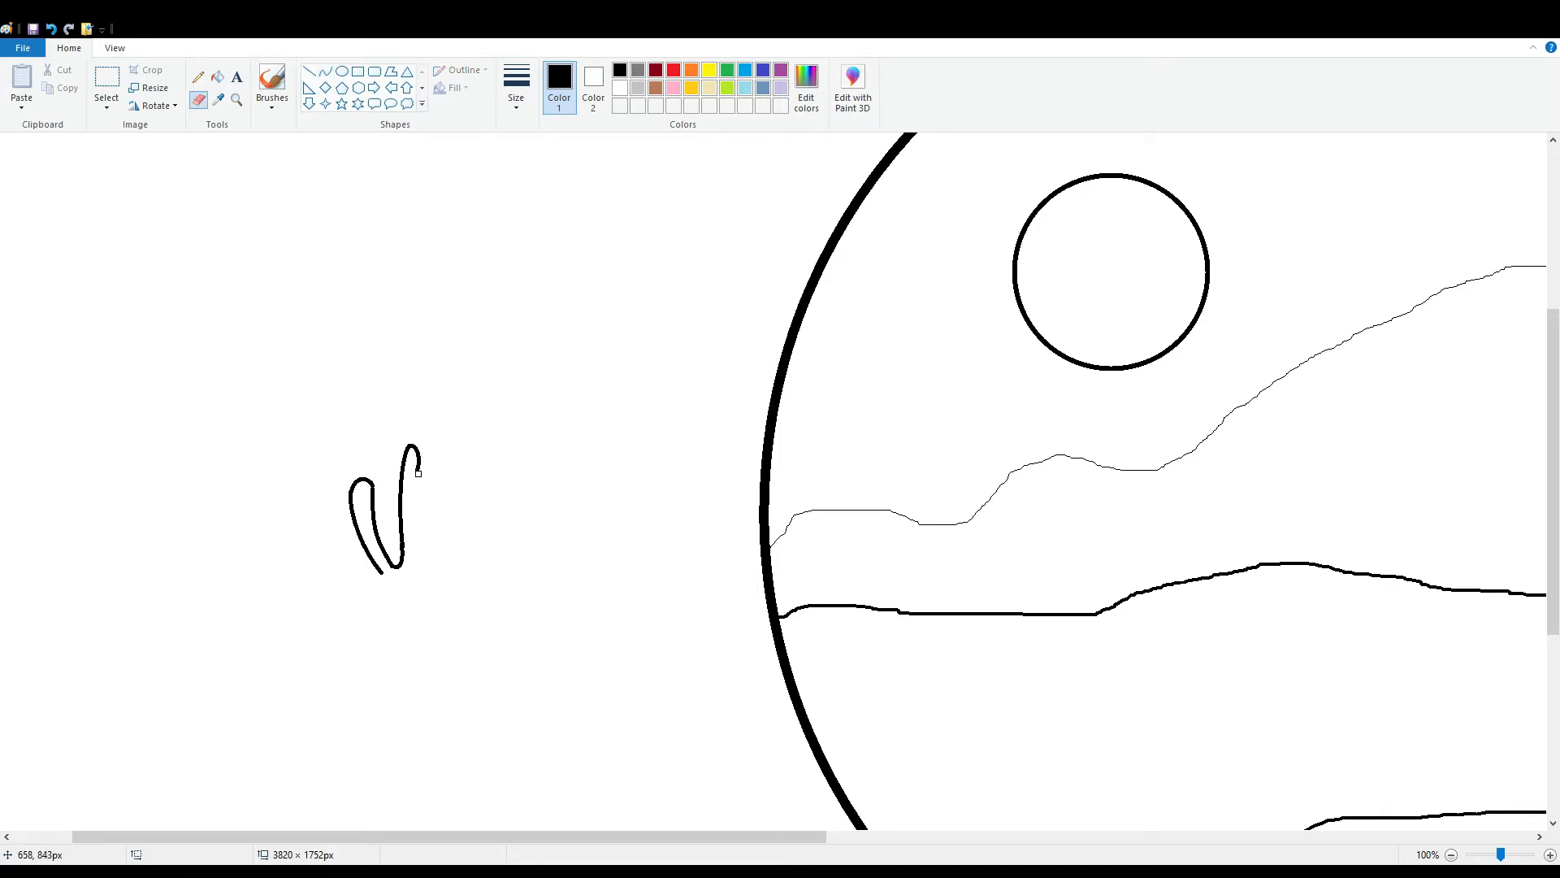
{"action": "left_click", "coordinate": [326, 72]}
{"action": "mouse_move", "coordinate": [429, 481]}
{"action": "left_mouse_down"}
{"action": "mouse_move", "coordinate": [421, 568]}
{"action": "mouse_move", "coordinate": [420, 460]}
{"action": "mouse_move", "coordinate": [428, 567]}
{"action": "mouse_move", "coordinate": [422, 522]}
{"action": "mouse_move", "coordinate": [425, 540]}
{"action": "left_mouse_up"}
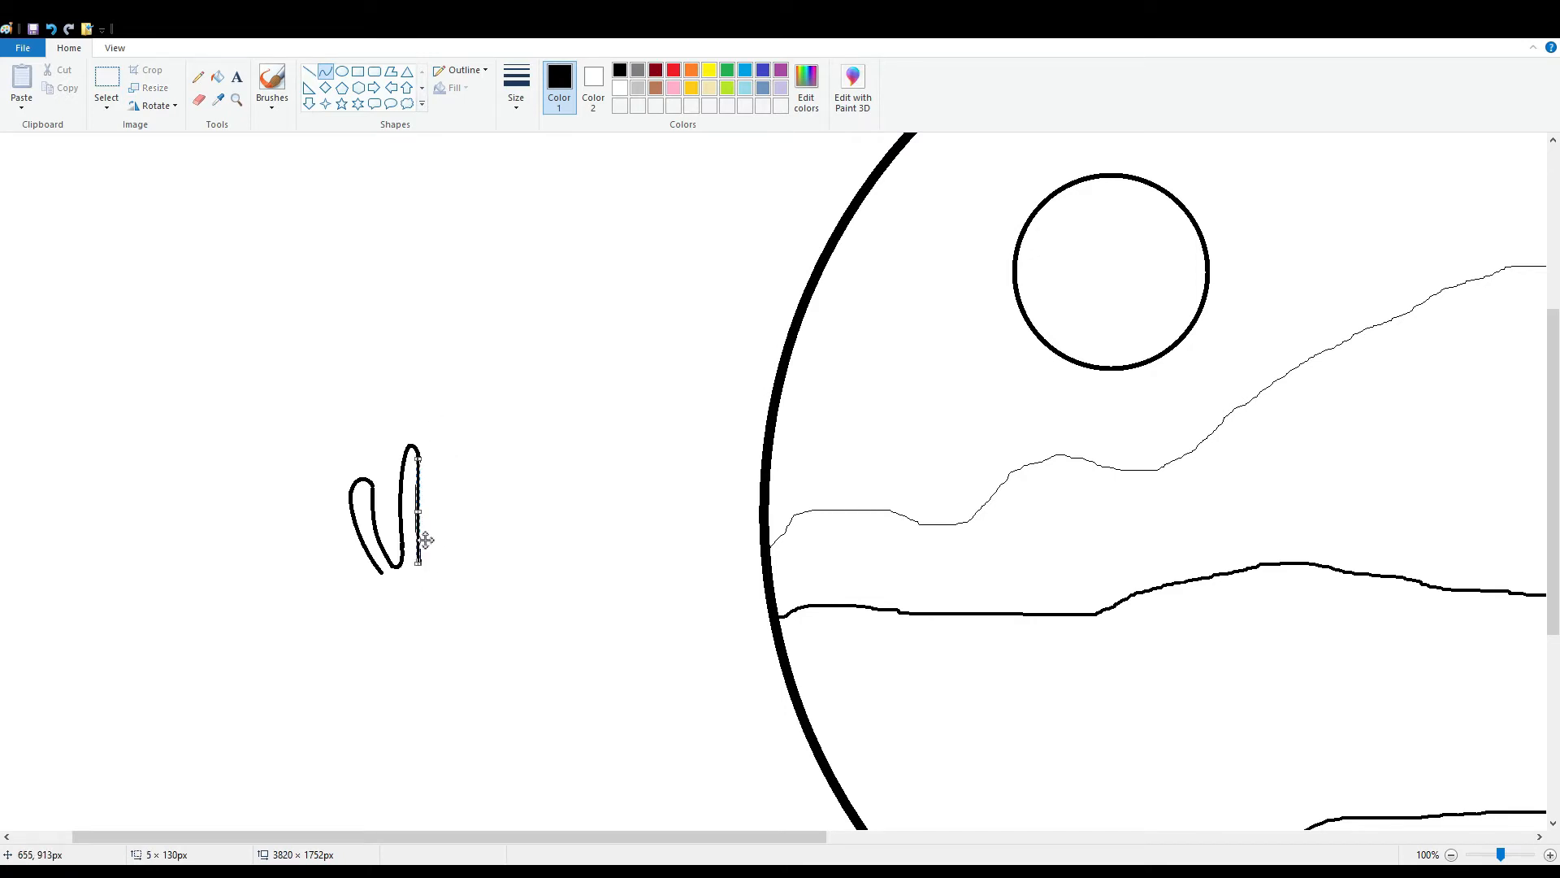
{"action": "left_click", "coordinate": [469, 526]}
{"action": "left_click", "coordinate": [51, 29]}
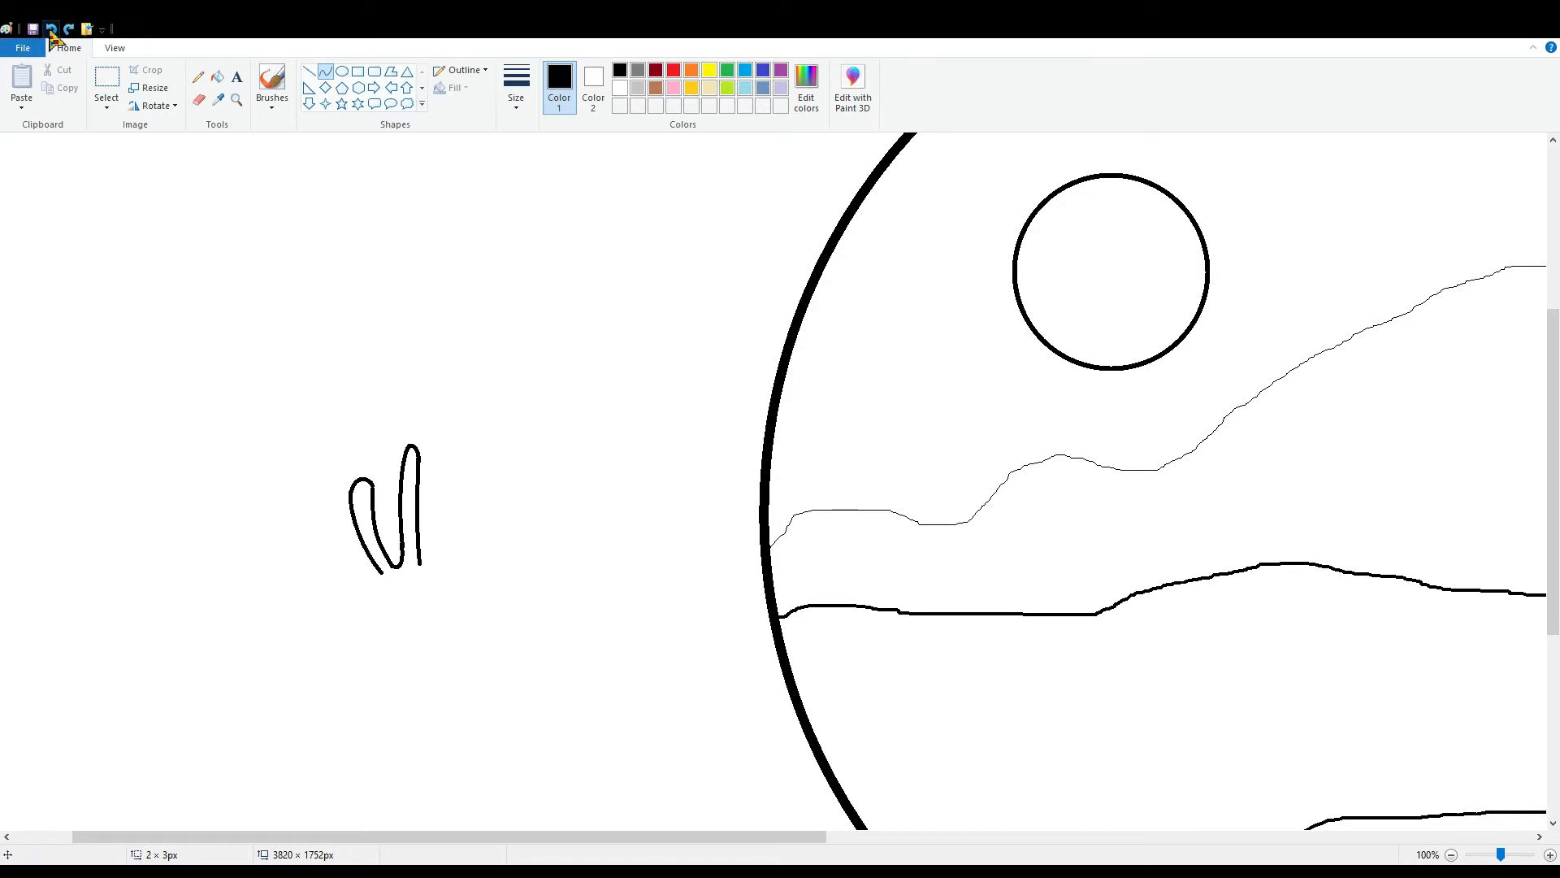
{"action": "left_click", "coordinate": [50, 29]}
{"action": "left_click", "coordinate": [52, 30]}
{"action": "left_click", "coordinate": [52, 30]}
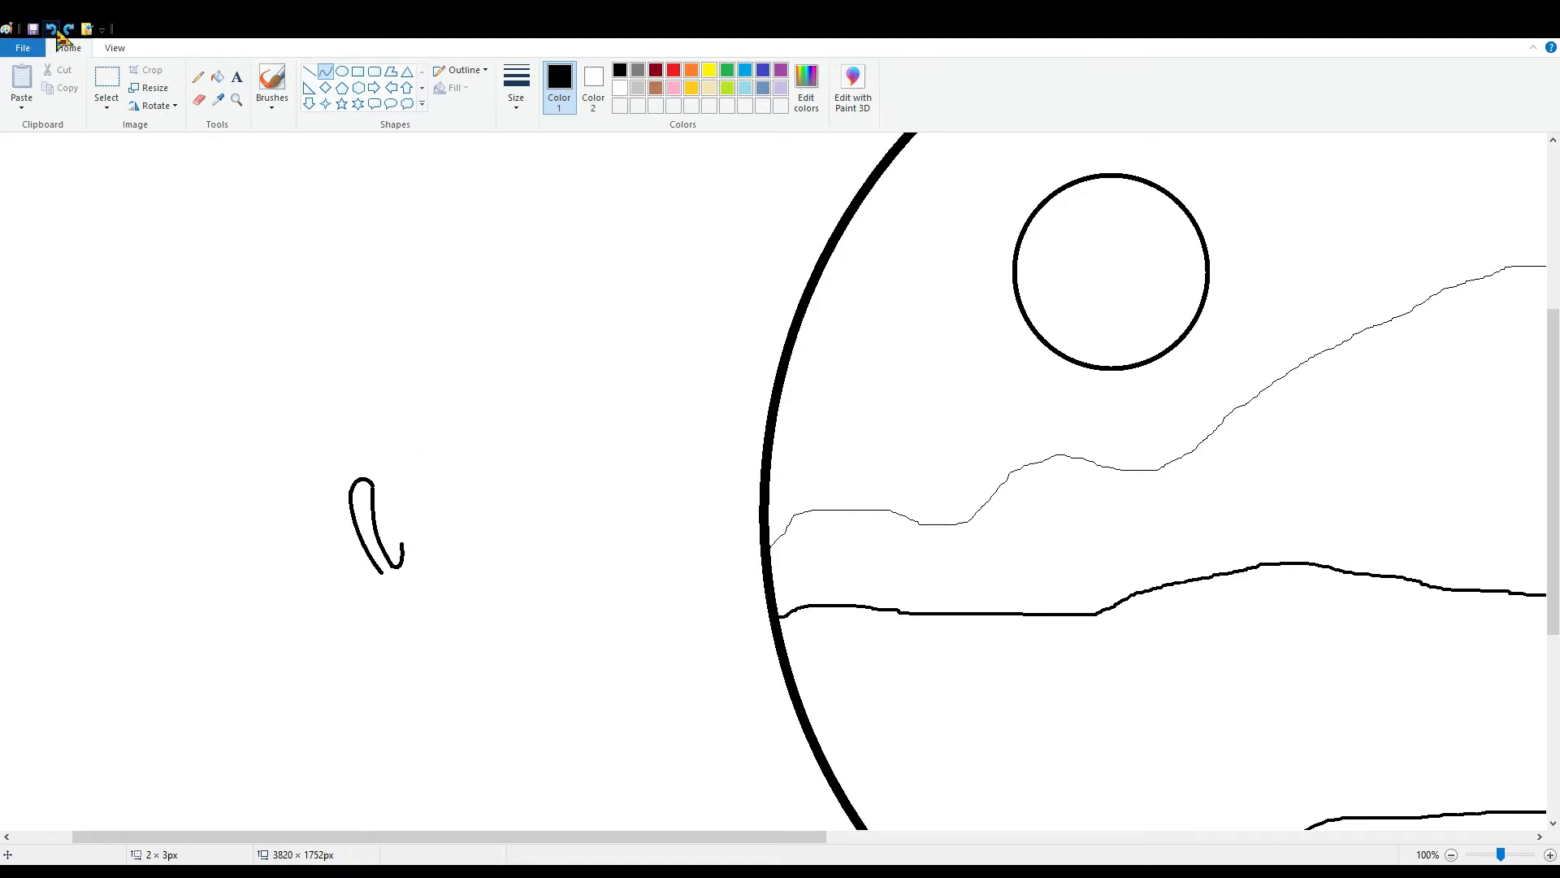
- Draw a vertical line about 153 px tall up from the left arm's bend, aligned with the bend as the trunk's left side
{"action": "left_click", "coordinate": [309, 72]}
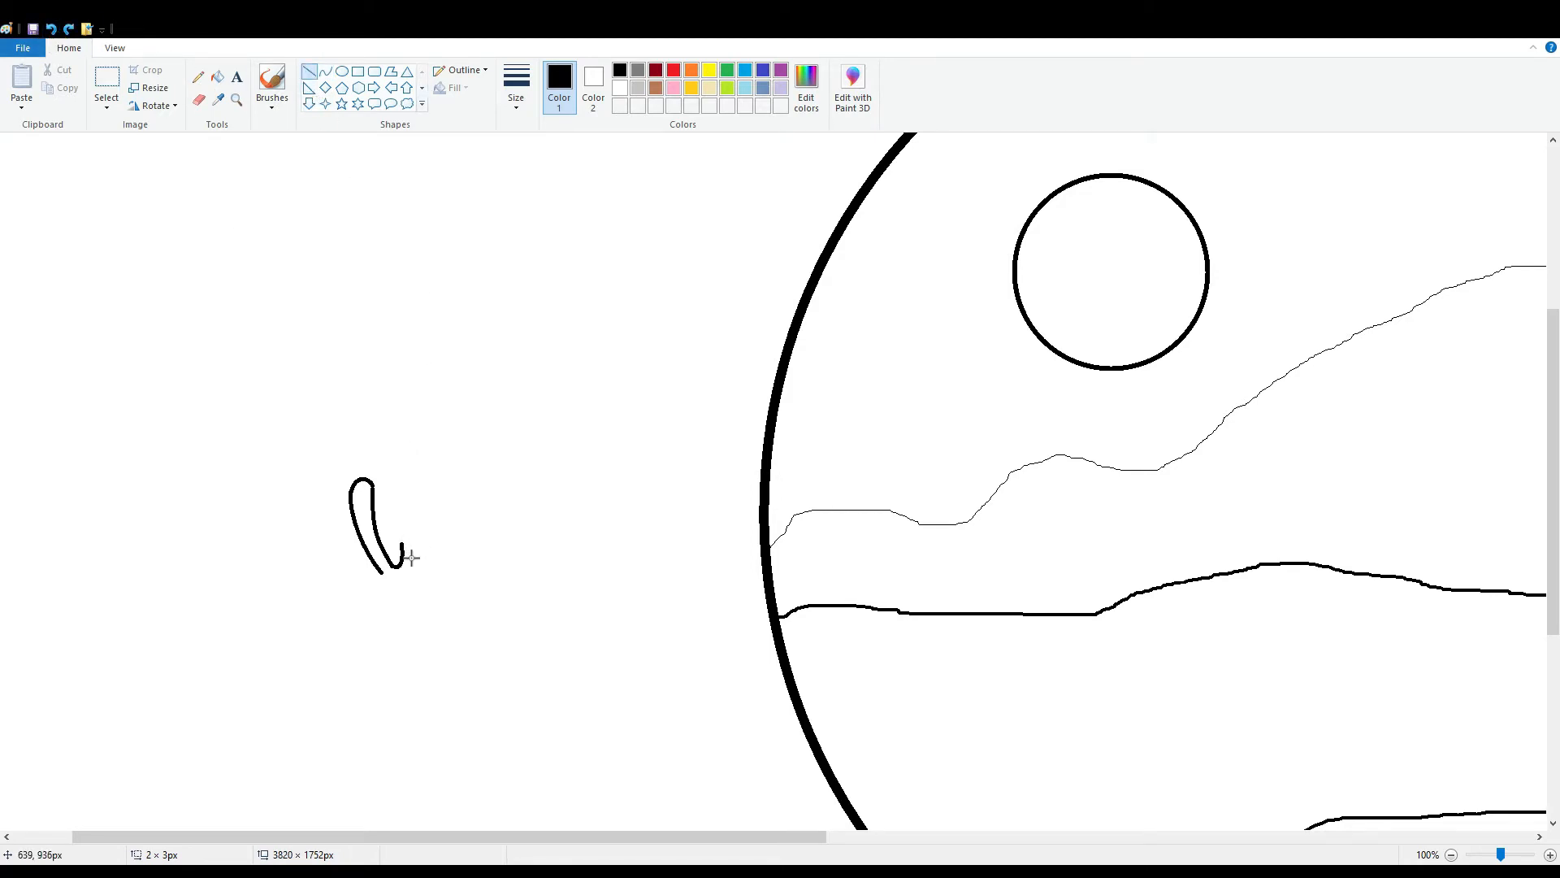
{"action": "left_click_drag", "start_coordinate": [409, 561], "coordinate": [401, 429]}
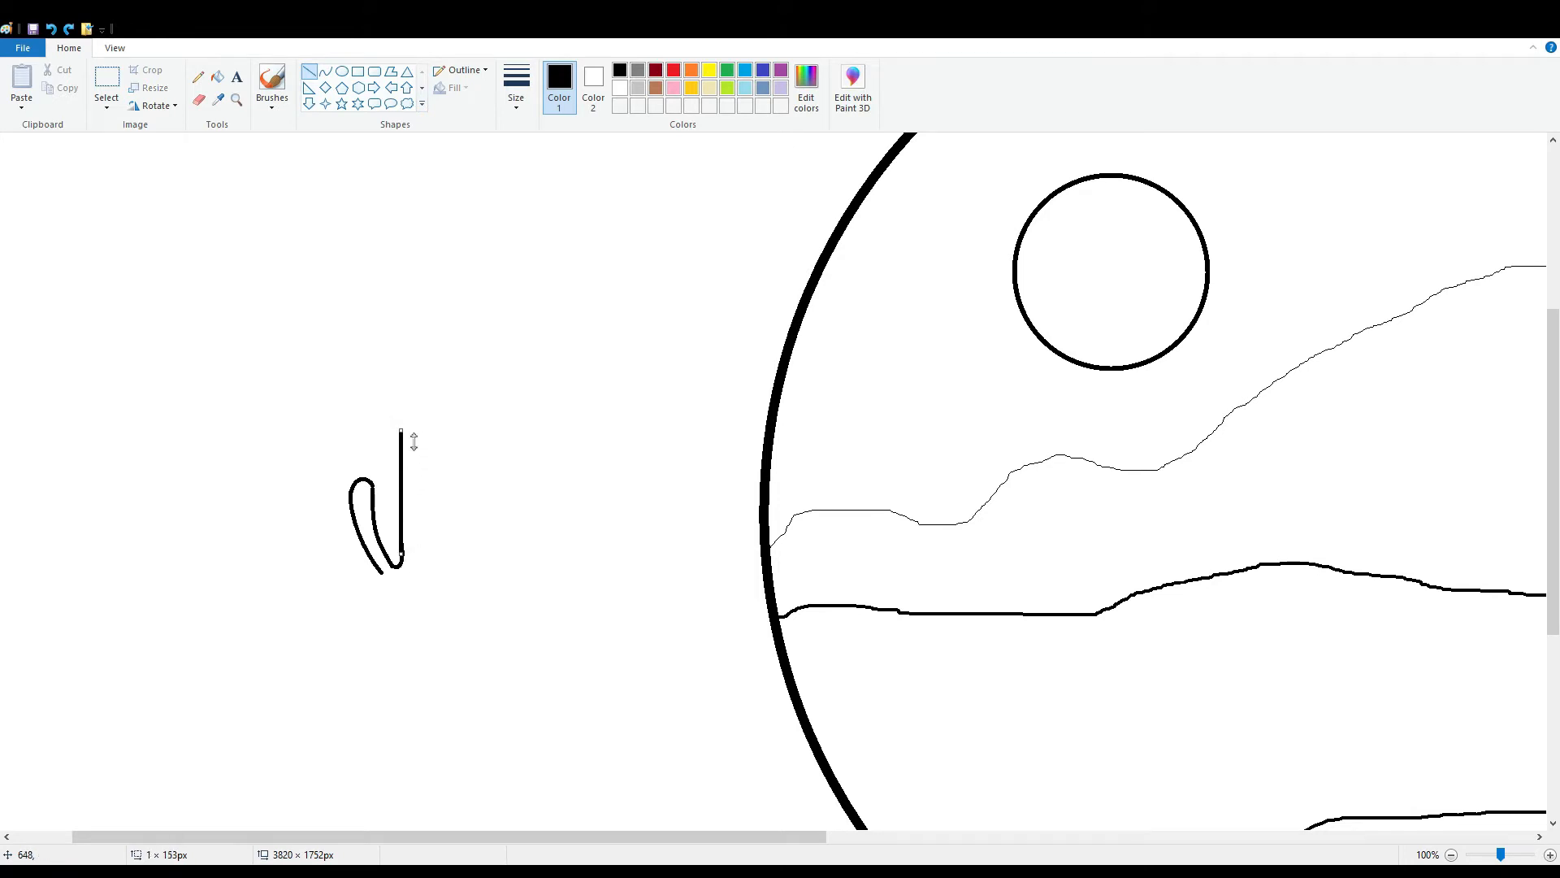
{"action": "key", "text": "Right"}
{"action": "key", "text": "Right"}
{"action": "key", "text": "Right"}
{"action": "key", "text": "Right"}
{"action": "left_click", "coordinate": [649, 449]}
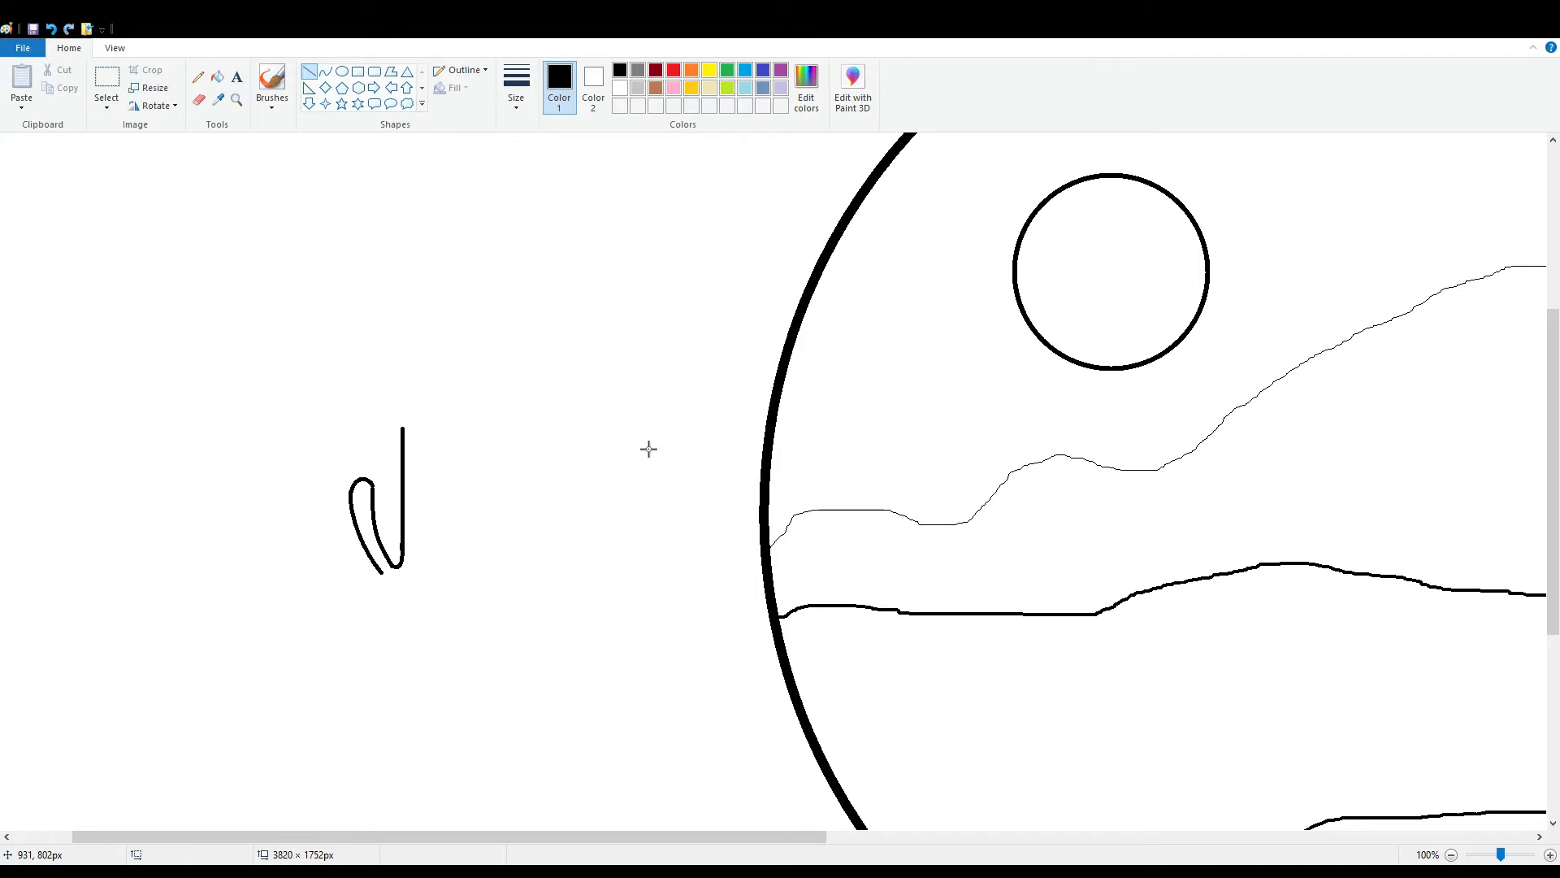
- Cap the trunk with a small curved arc and draw its right side as a vertical line about 217 px long
{"action": "left_click", "coordinate": [325, 71]}
{"action": "mouse_move", "coordinate": [416, 427]}
{"action": "left_mouse_down"}
{"action": "mouse_move", "coordinate": [418, 406]}
{"action": "mouse_move", "coordinate": [427, 417]}
{"action": "left_mouse_up"}
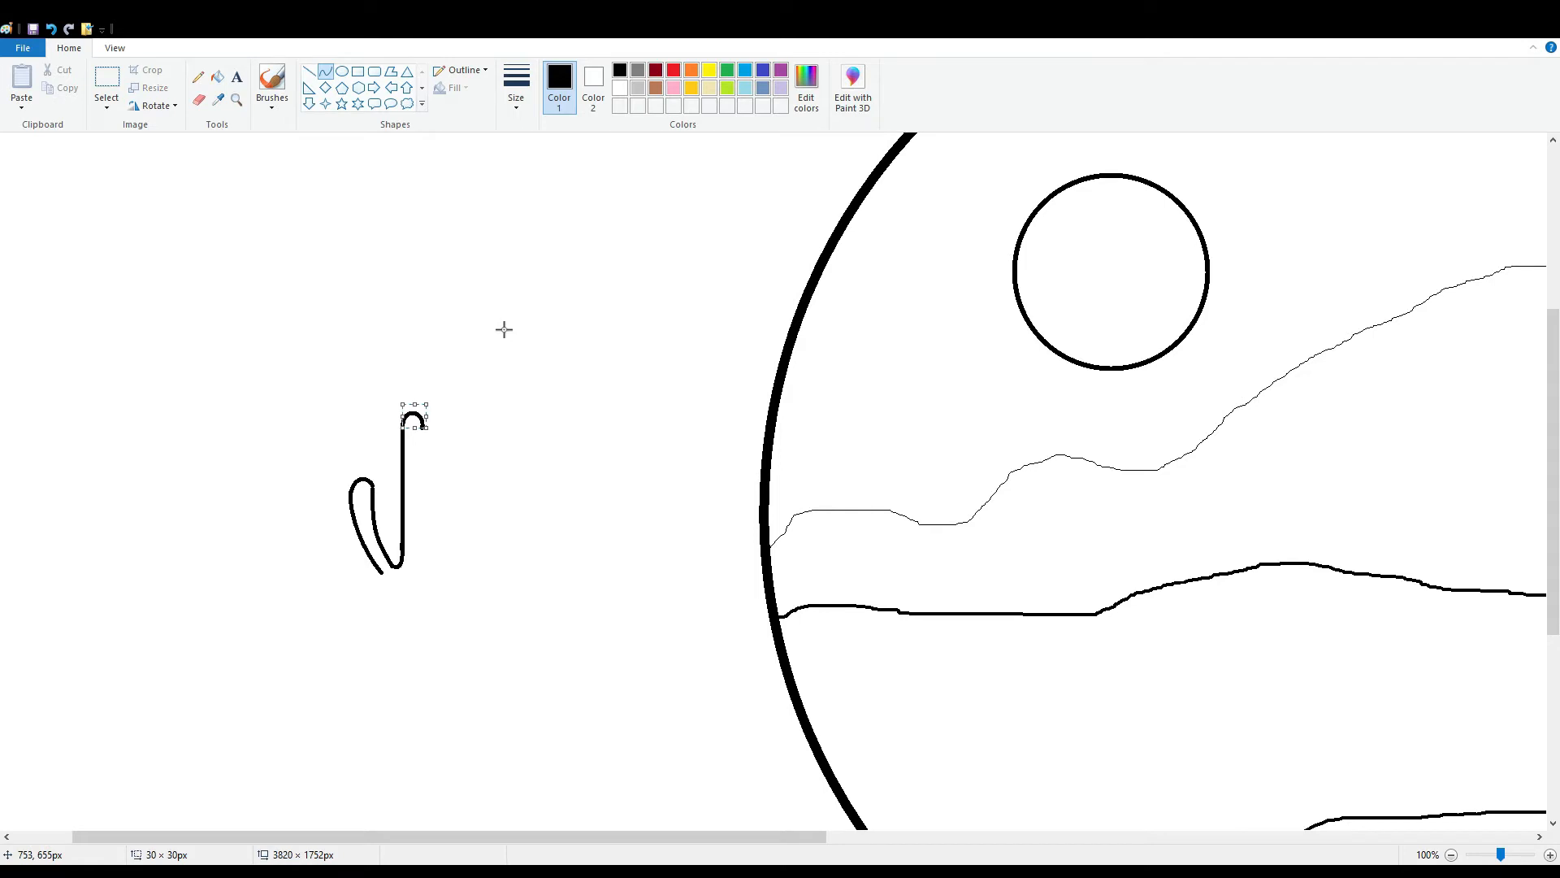
{"action": "left_click", "coordinate": [1550, 854]}
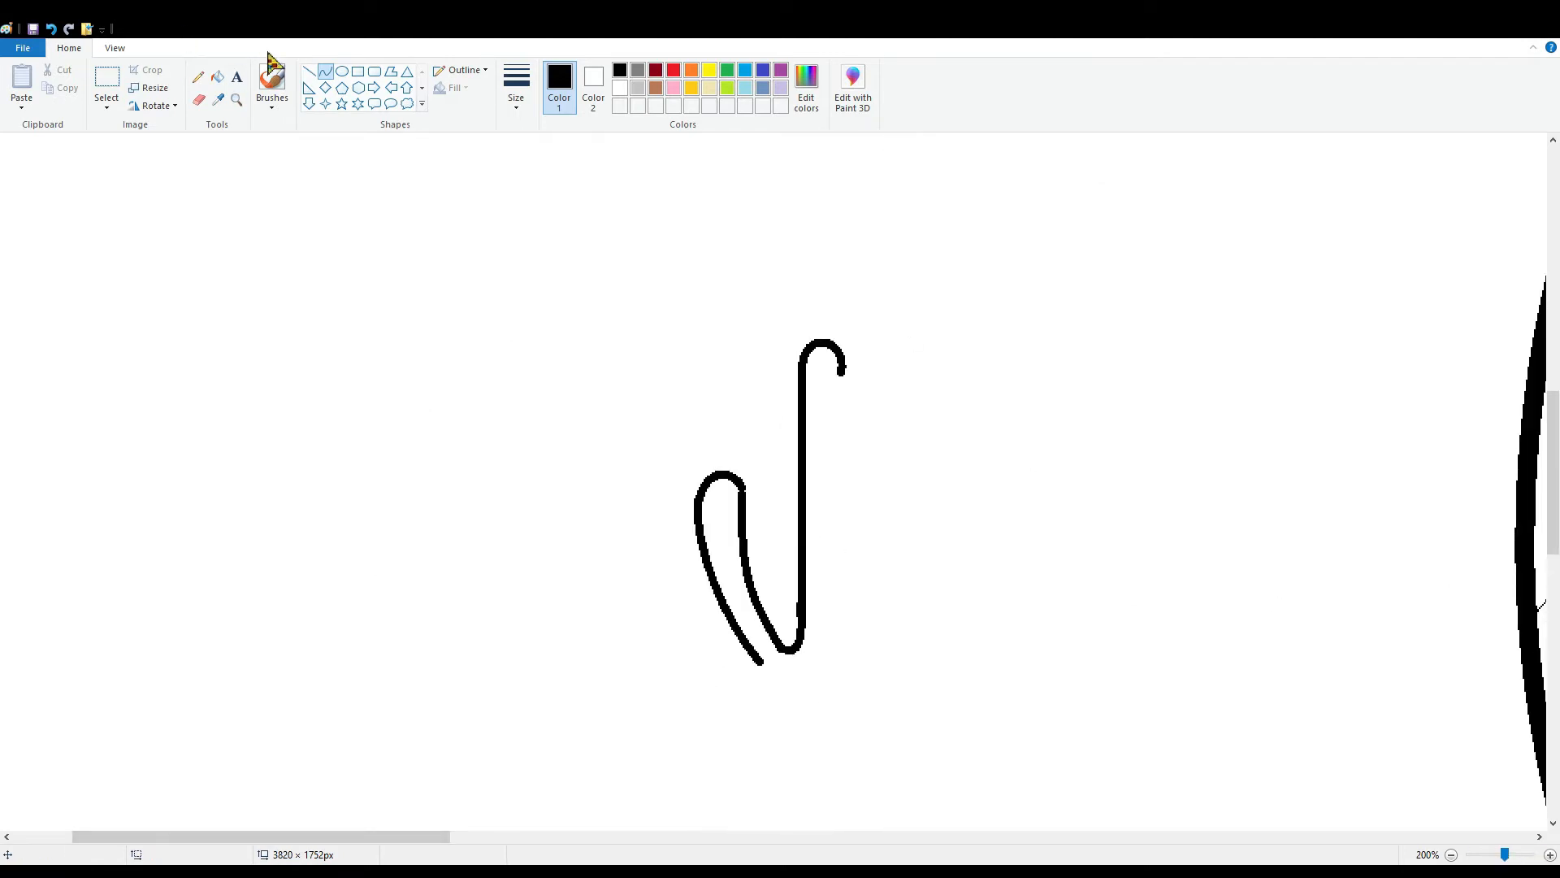
{"action": "left_click", "coordinate": [309, 71]}
{"action": "left_click_drag", "start_coordinate": [851, 377], "coordinate": [923, 725]}
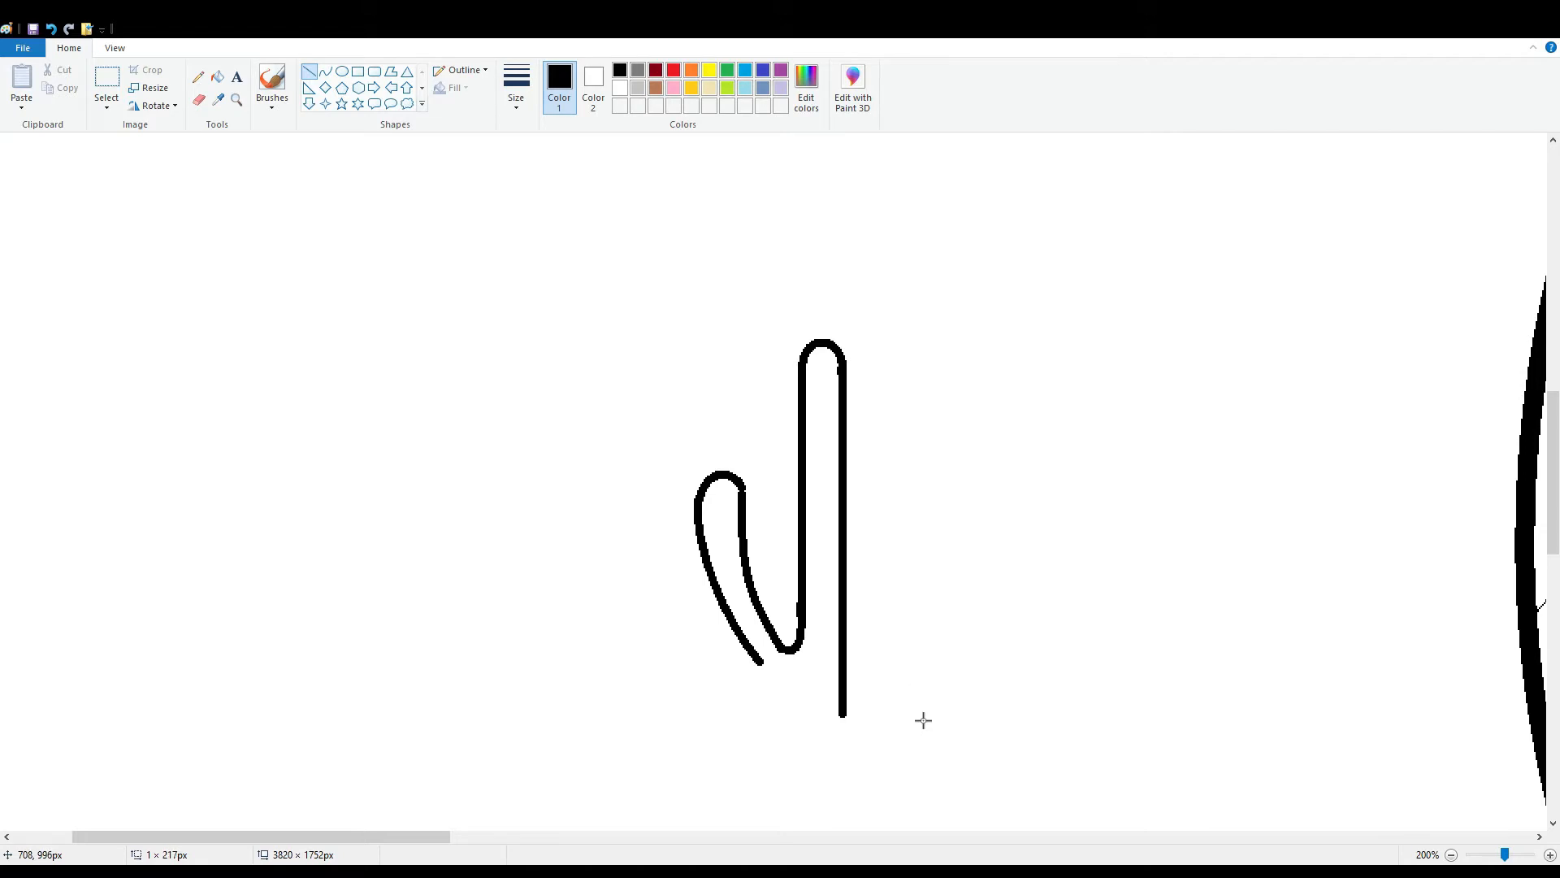
- Outline the cactus's right arm with curves and erase the overhanging end of the trunk's right line
{"action": "left_click", "coordinate": [326, 71]}
{"action": "left_click_drag", "start_coordinate": [845, 713], "coordinate": [919, 557]}
{"action": "left_click_drag", "start_coordinate": [889, 666], "coordinate": [929, 714]}
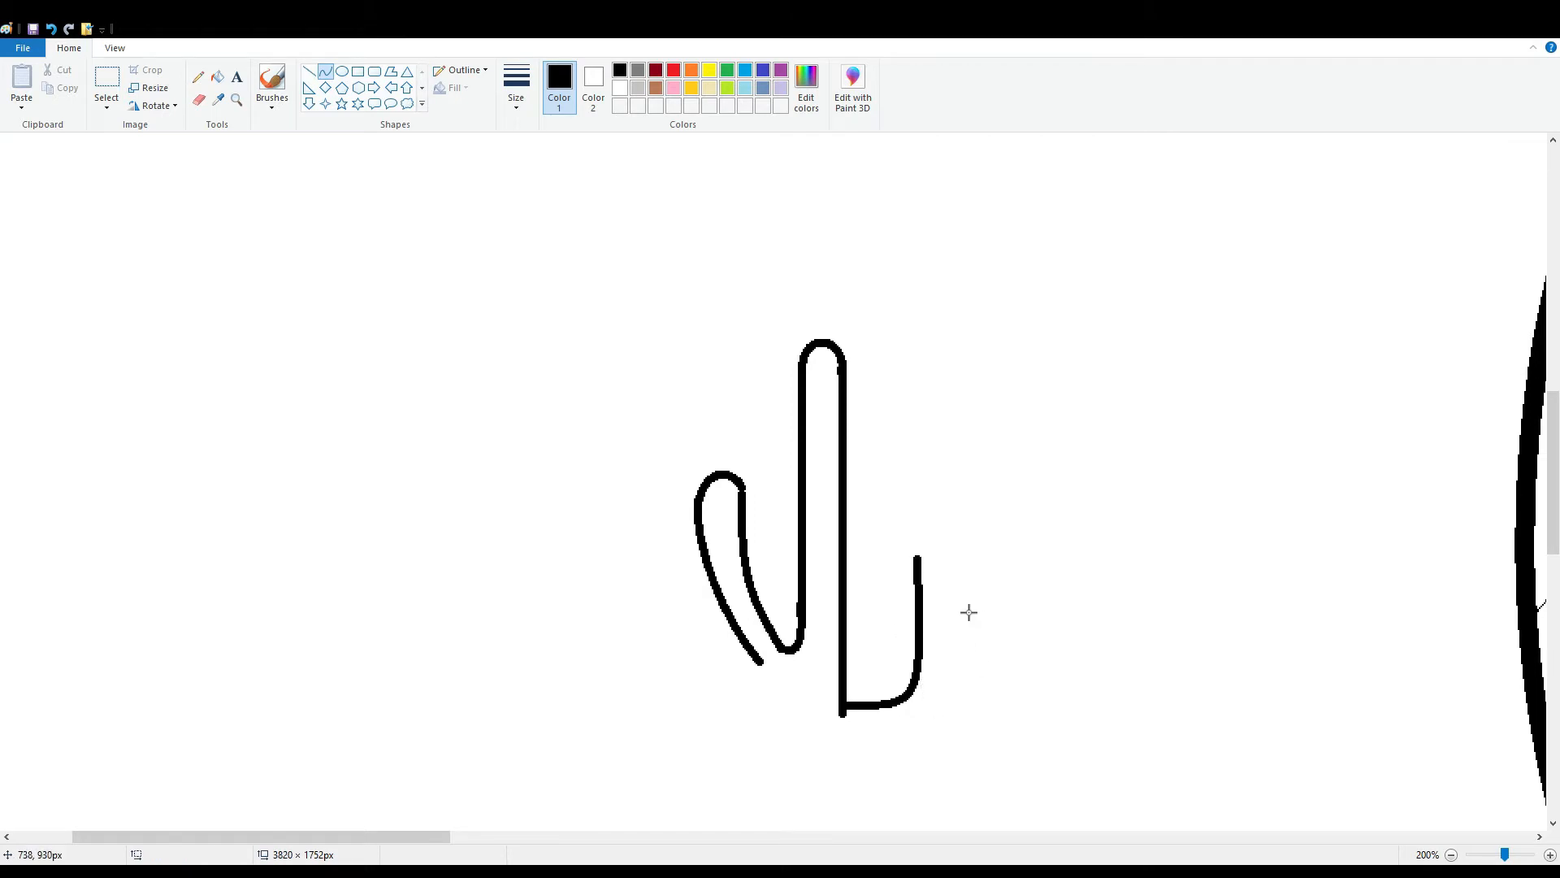
{"action": "mouse_move", "coordinate": [918, 557]}
{"action": "left_mouse_down"}
{"action": "mouse_move", "coordinate": [955, 560]}
{"action": "mouse_move", "coordinate": [935, 522]}
{"action": "mouse_move", "coordinate": [843, 758]}
{"action": "mouse_move", "coordinate": [971, 742]}
{"action": "left_mouse_up"}
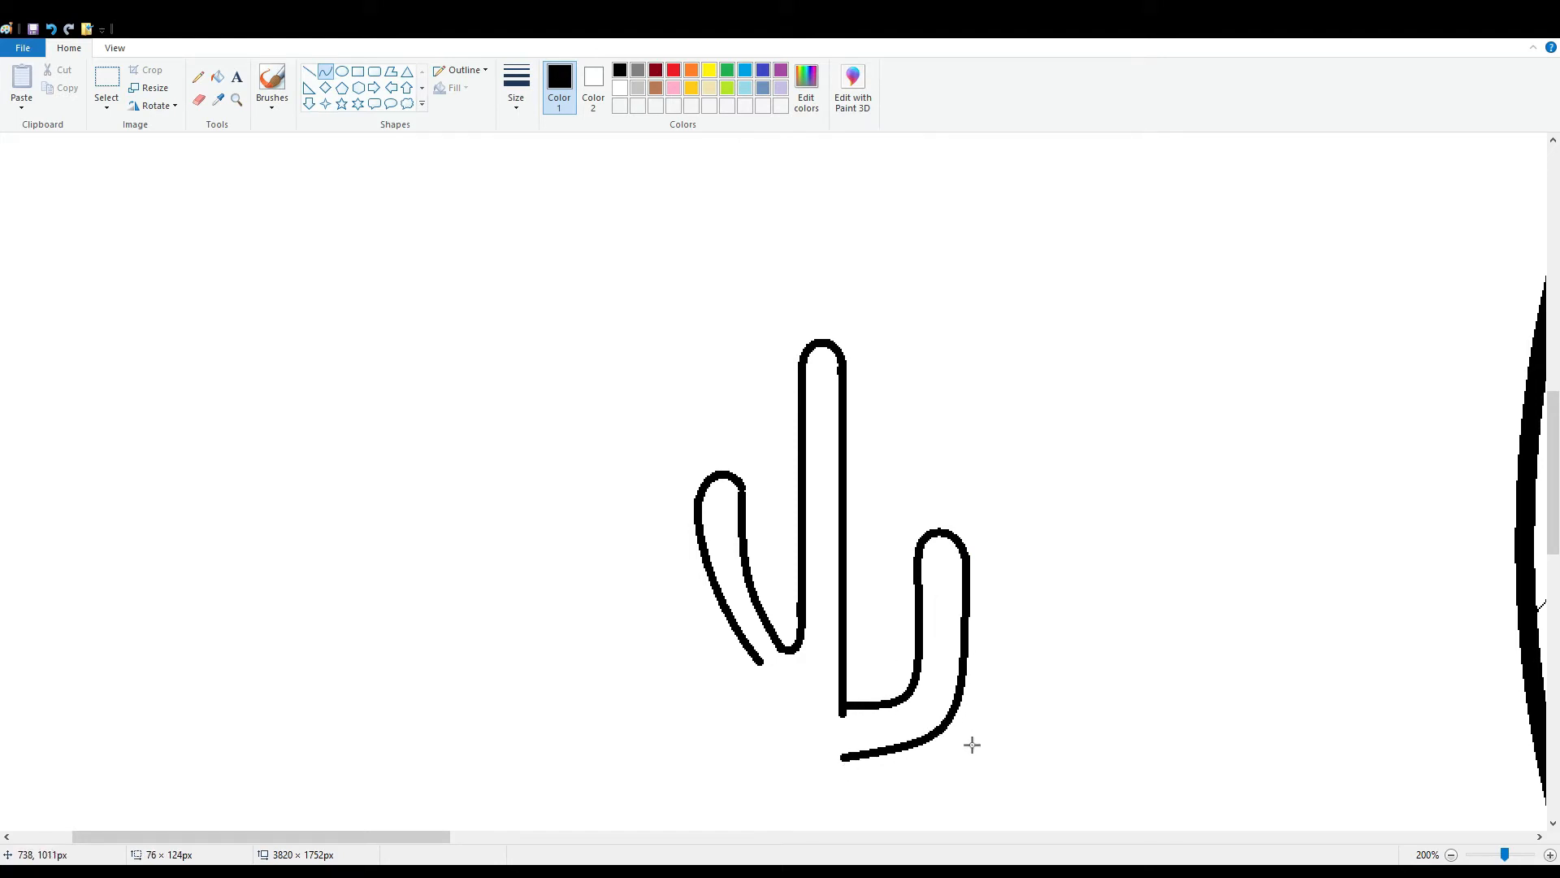
{"action": "left_click", "coordinate": [198, 99]}
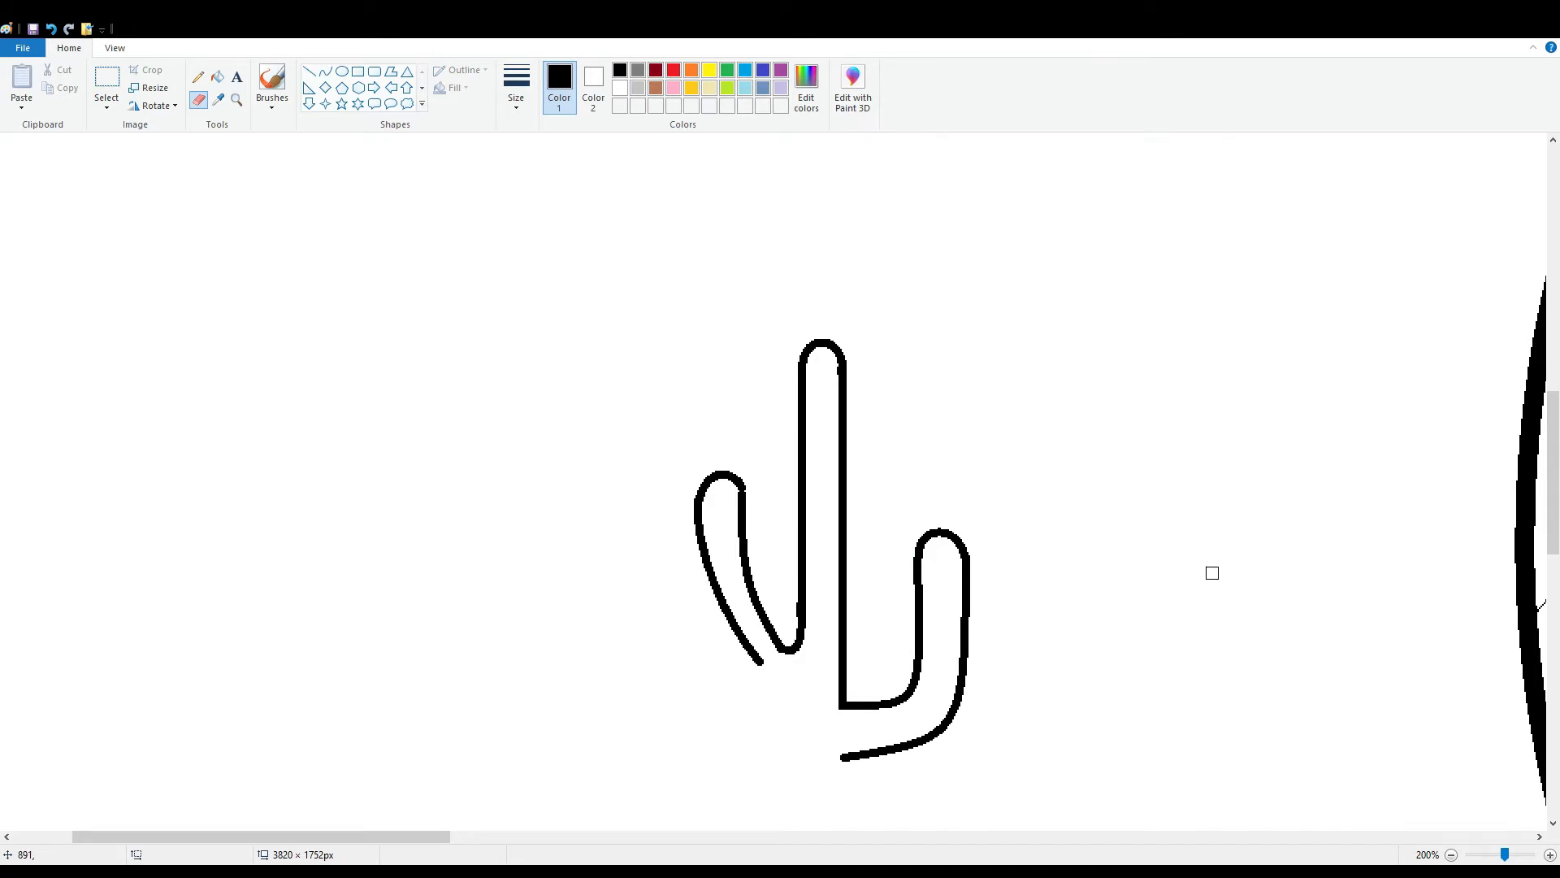
- Extend the left arm's lower edge to the trunk and draw two vertical lines down for the cactus's lower trunk
{"action": "scroll", "coordinate": [1021, 502], "scroll_direction": "down", "scroll_amount": 2}
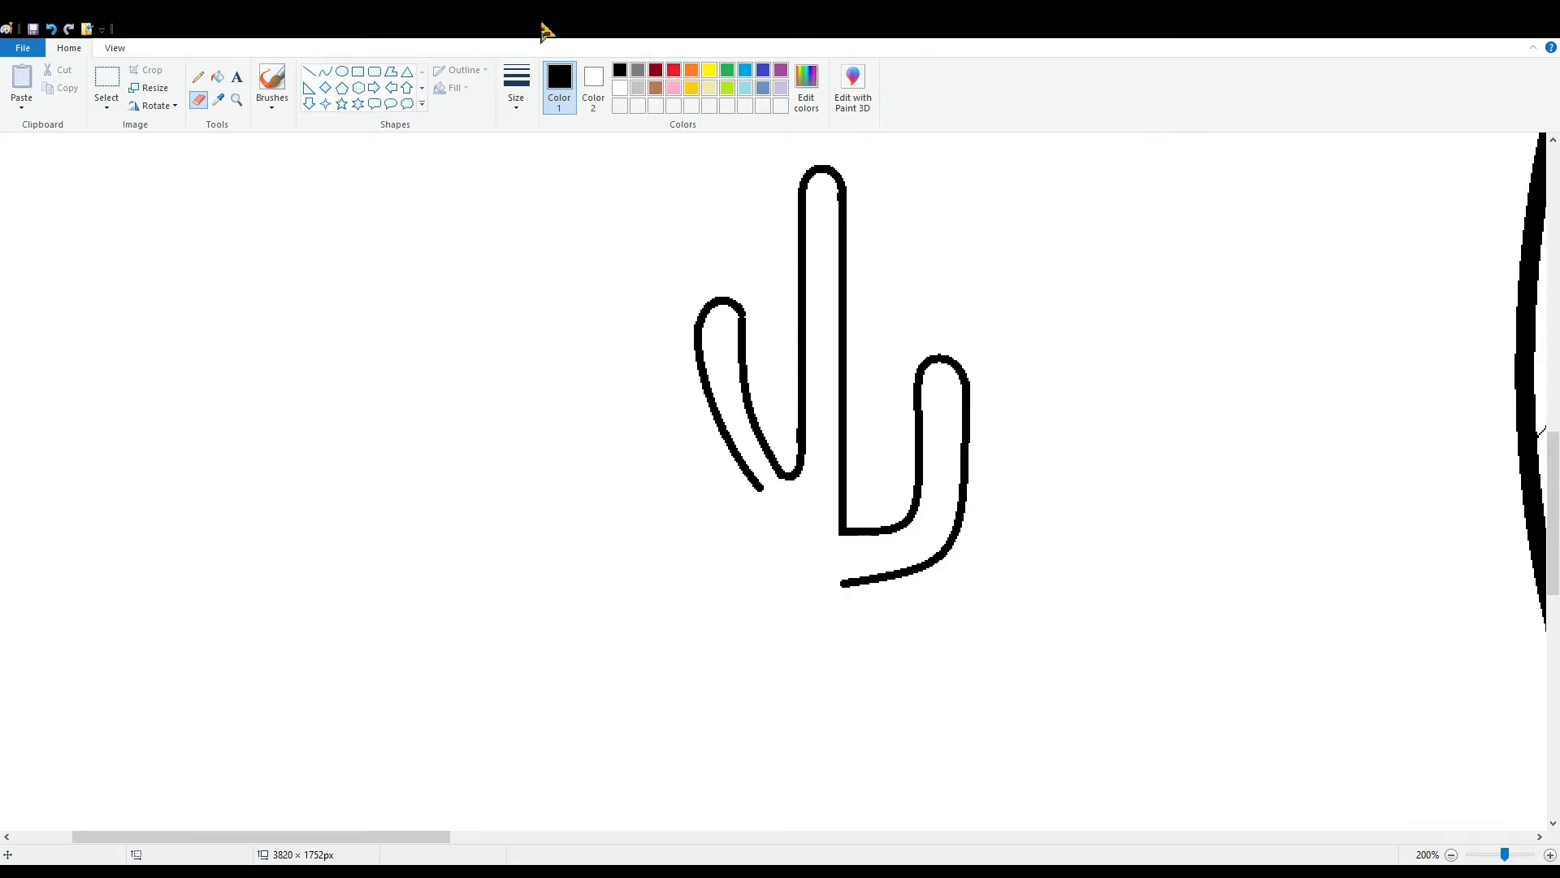
{"action": "left_click", "coordinate": [308, 71]}
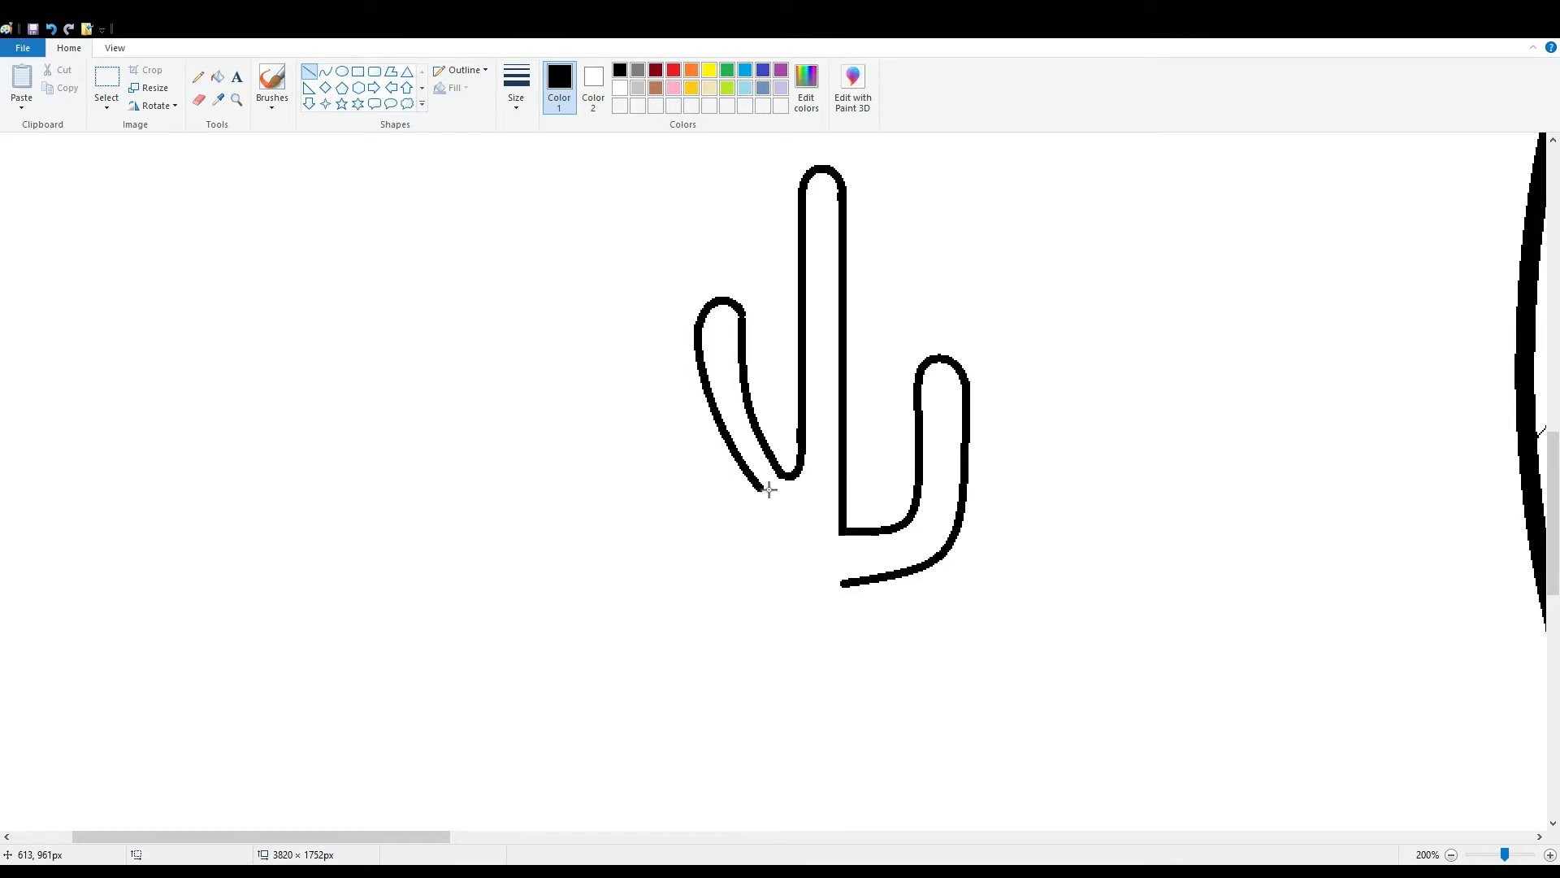
{"action": "mouse_move", "coordinate": [768, 489]}
{"action": "left_mouse_down"}
{"action": "mouse_move", "coordinate": [805, 536]}
{"action": "mouse_move", "coordinate": [798, 795]}
{"action": "left_mouse_up"}
{"action": "left_click_drag", "start_coordinate": [845, 583], "coordinate": [852, 810]}
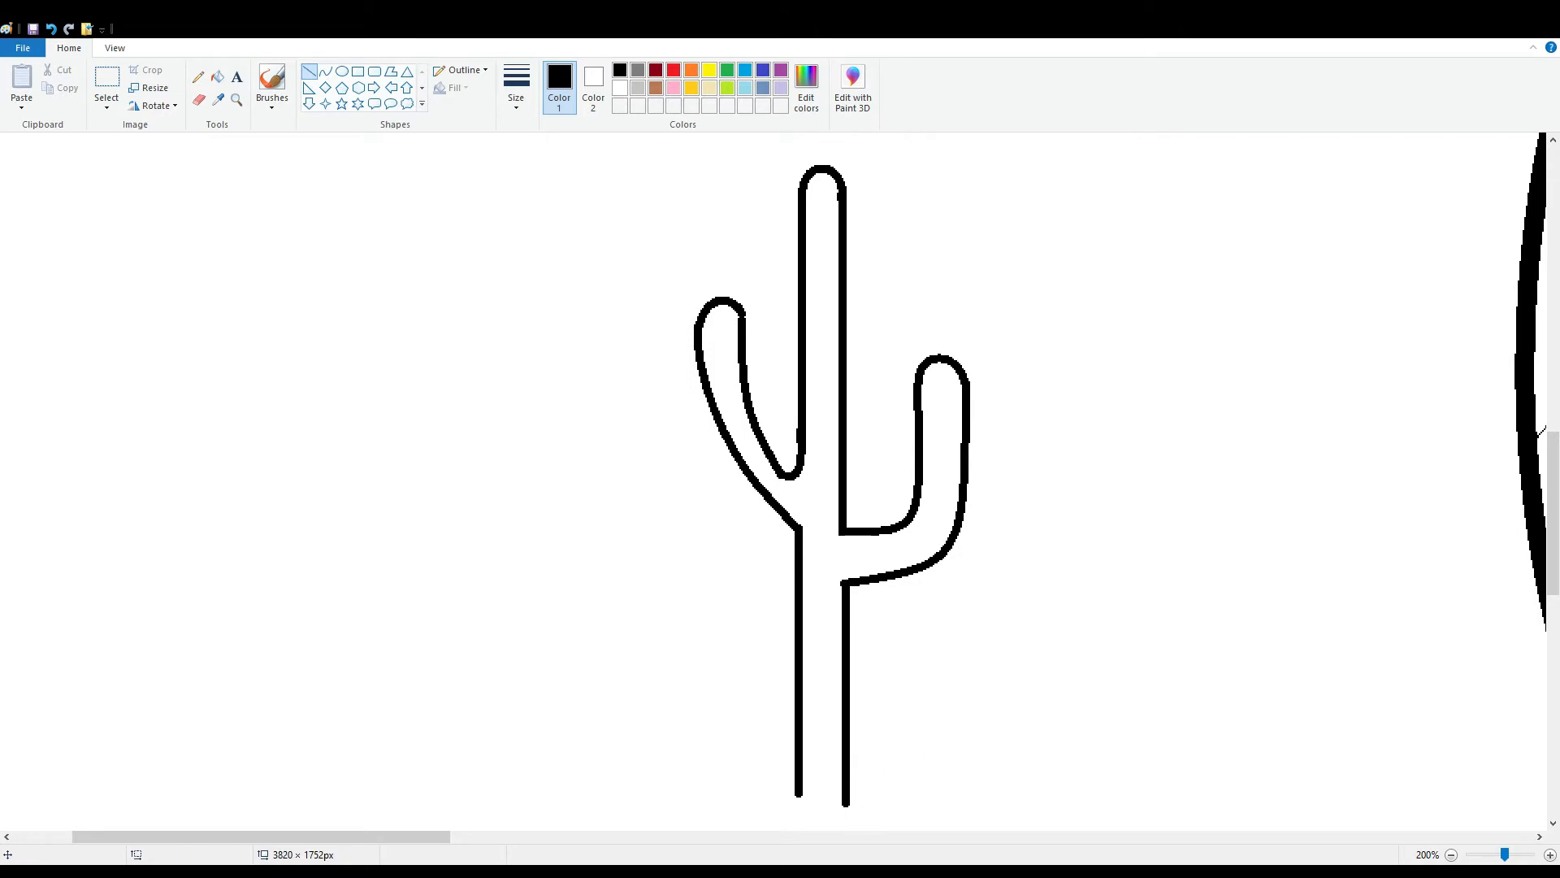
{"action": "left_click", "coordinate": [1451, 854]}
{"action": "left_click", "coordinate": [1451, 854]}
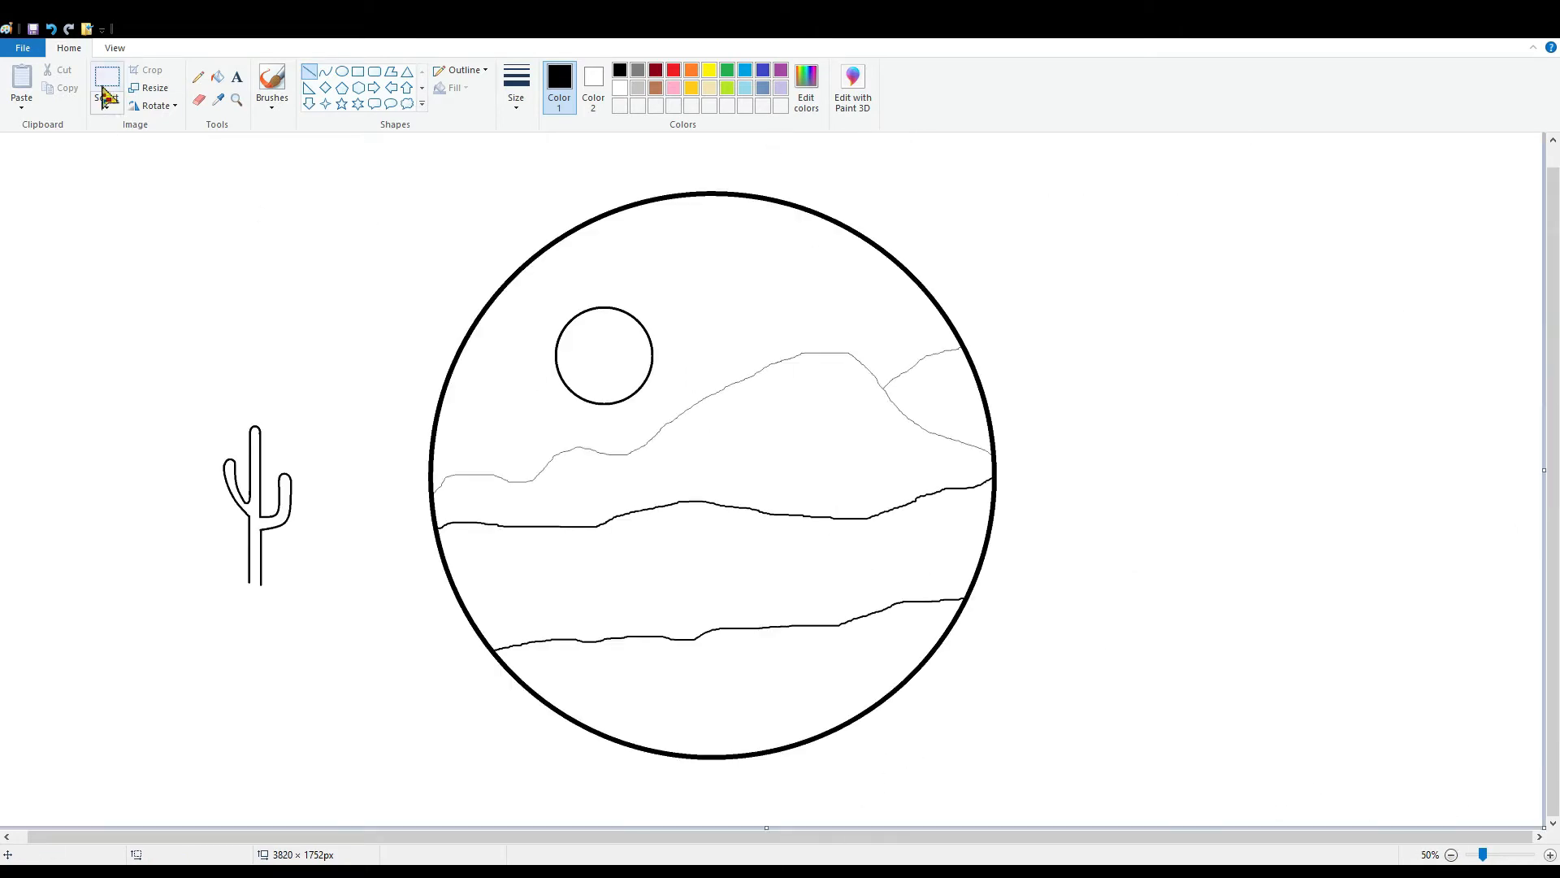
{"action": "left_click", "coordinate": [1510, 856]}
{"action": "left_click", "coordinate": [1511, 858]}
{"action": "scroll", "coordinate": [1212, 732], "scroll_direction": "down", "scroll_amount": 4}
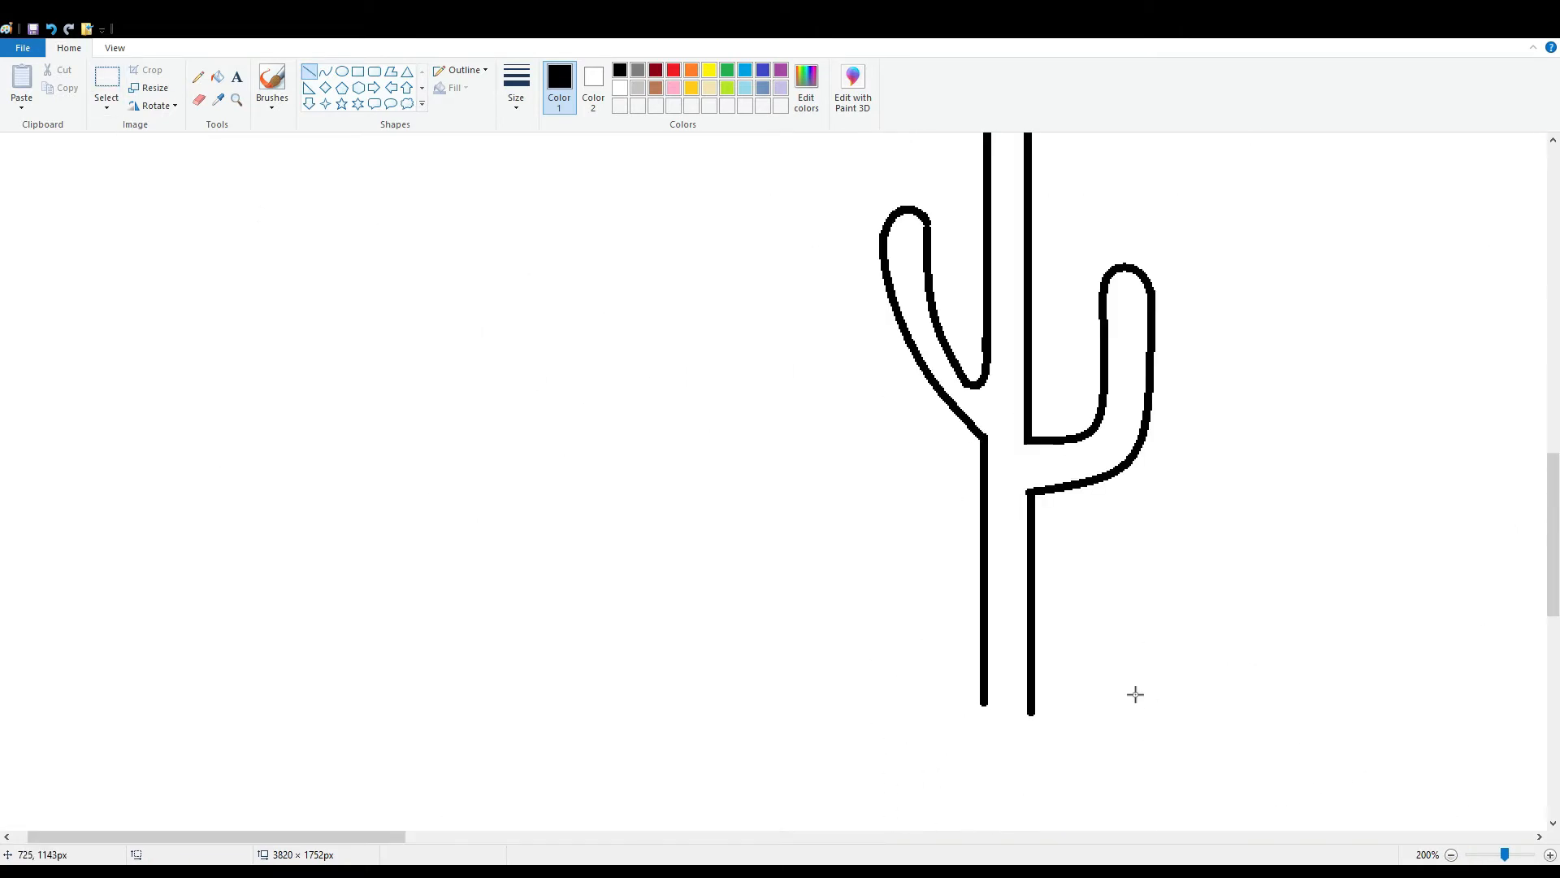
{"action": "scroll", "coordinate": [1135, 694], "scroll_direction": "up", "scroll_amount": 1}
{"action": "left_click_drag", "start_coordinate": [402, 836], "coordinate": [487, 829]}
{"action": "scroll", "coordinate": [1476, 658], "scroll_direction": "down", "scroll_amount": 3}
{"action": "scroll", "coordinate": [1476, 658], "scroll_direction": "up", "scroll_amount": 1}
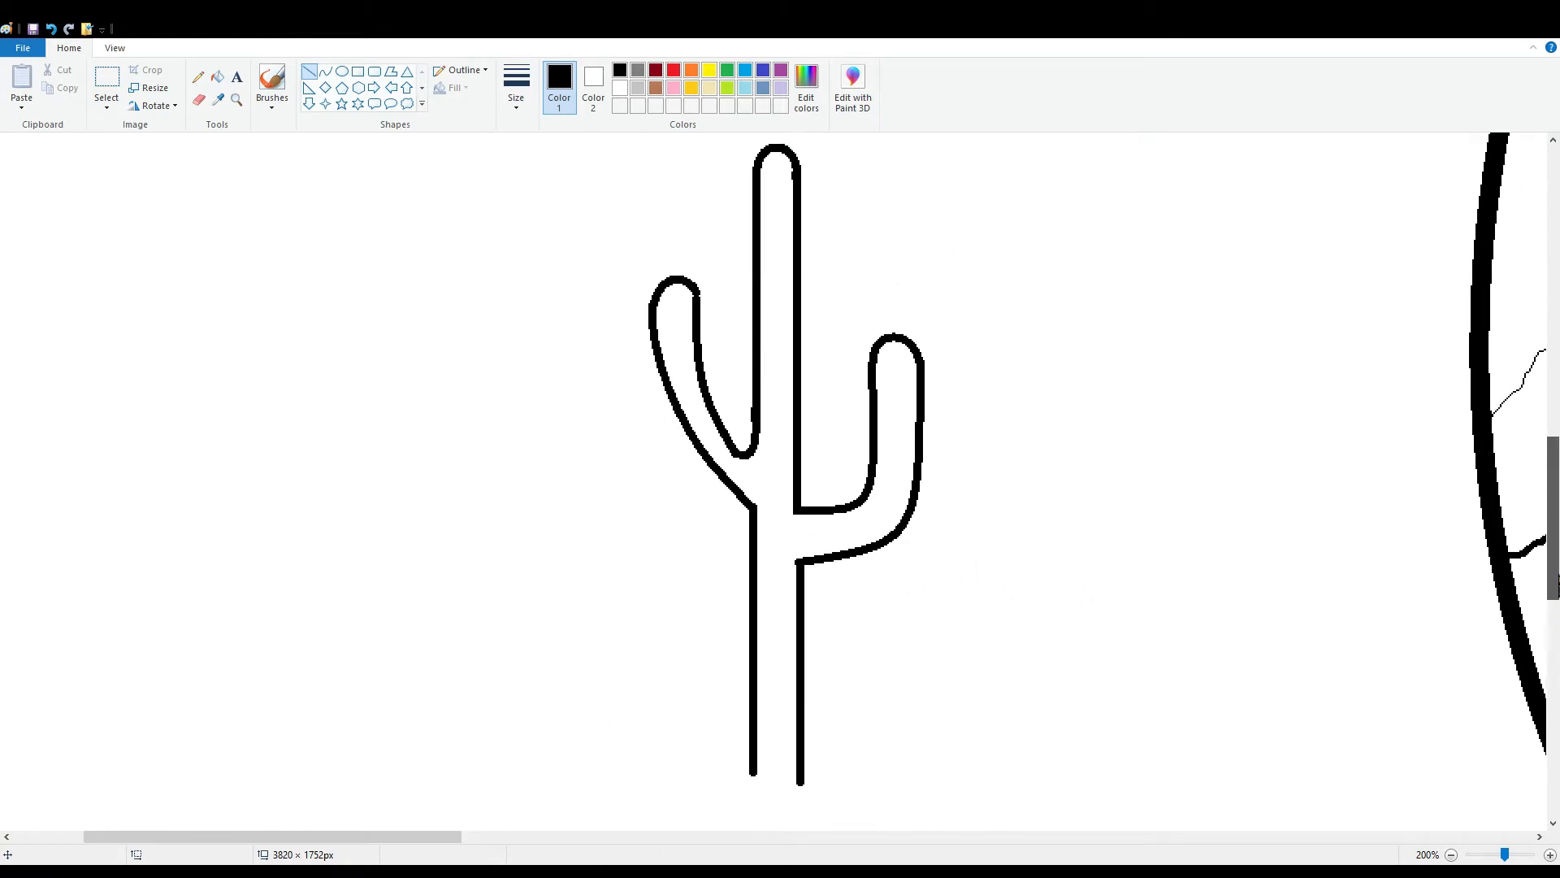
- Try to fill the inside of the cactus outline with green
{"action": "left_click", "coordinate": [727, 69]}
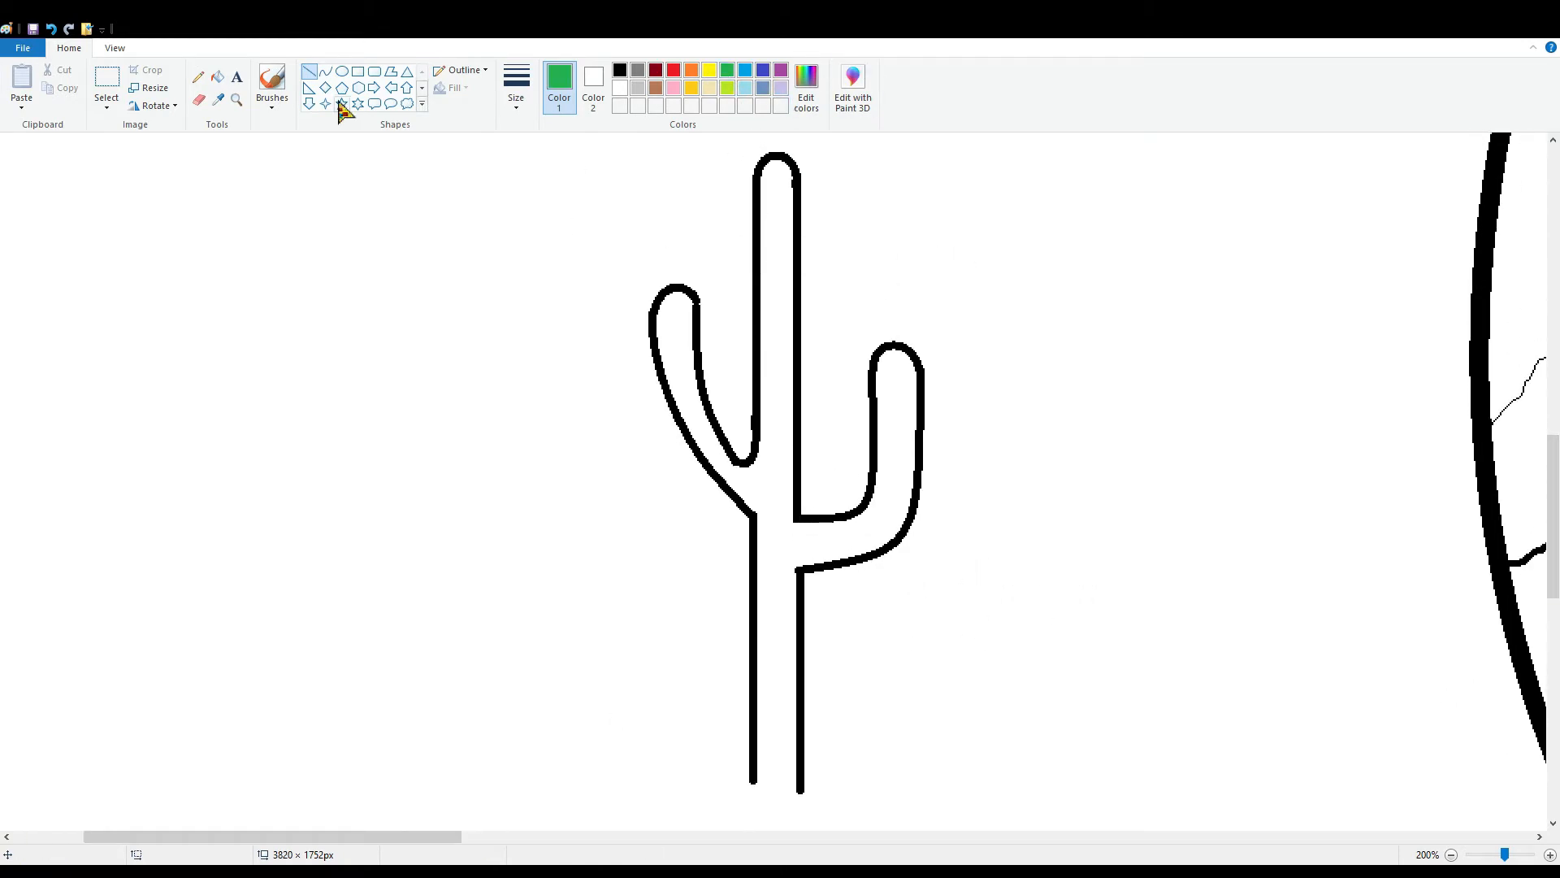
{"action": "left_click", "coordinate": [218, 77]}
{"action": "left_click", "coordinate": [777, 302]}
{"action": "key", "text": "ctrl+z"}
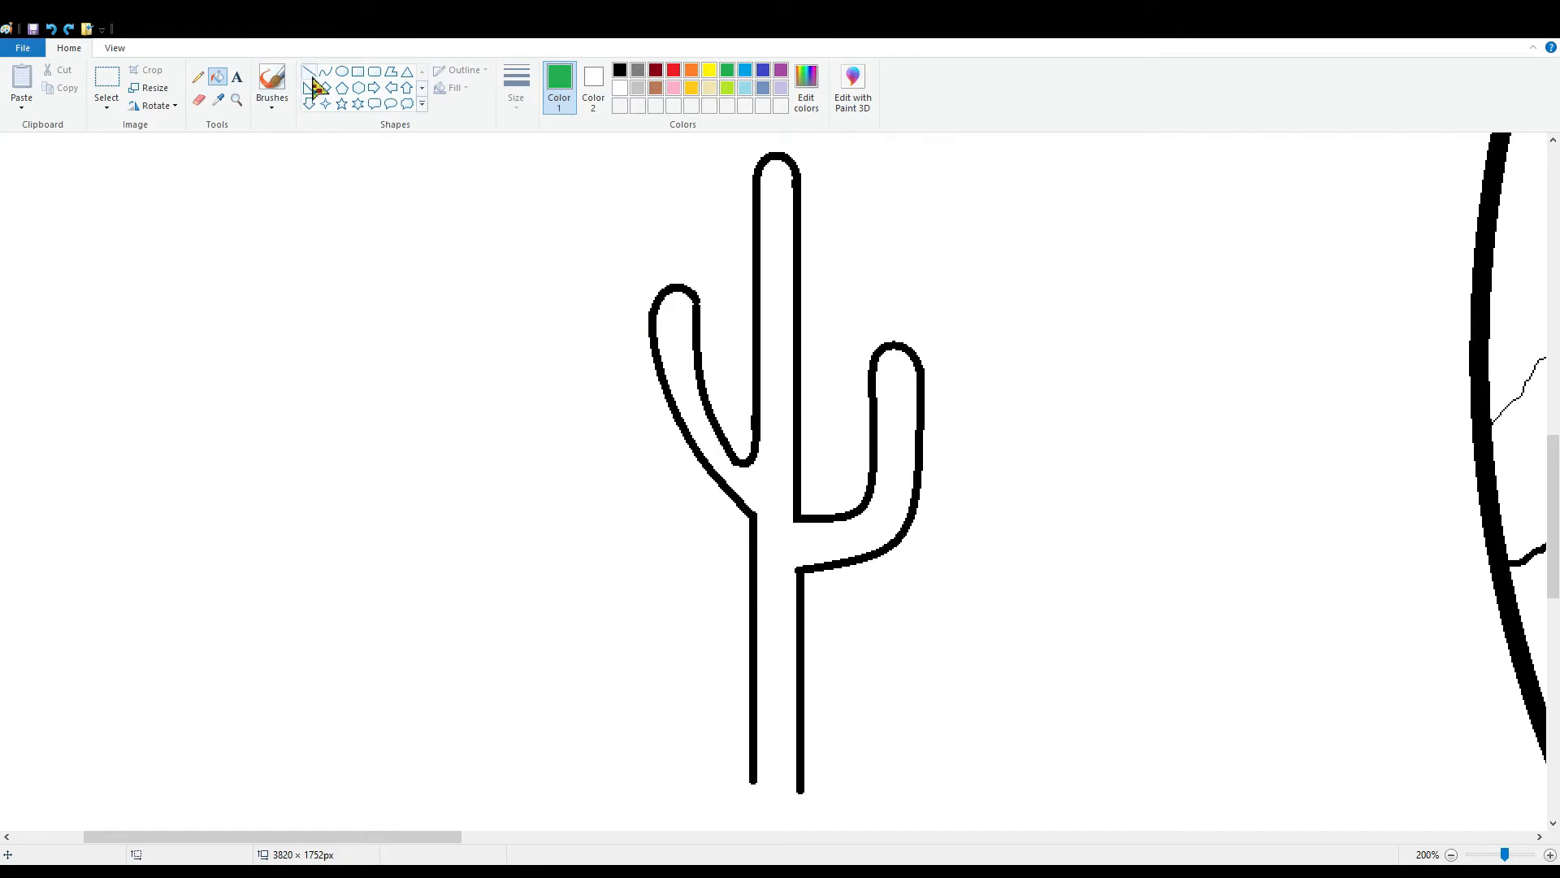
- Add a dark green custom colour to the palette and activate the Line tool with it
{"action": "left_click", "coordinate": [804, 110]}
{"action": "left_click", "coordinate": [945, 446]}
{"action": "left_click", "coordinate": [637, 560]}
{"action": "left_click", "coordinate": [311, 71]}
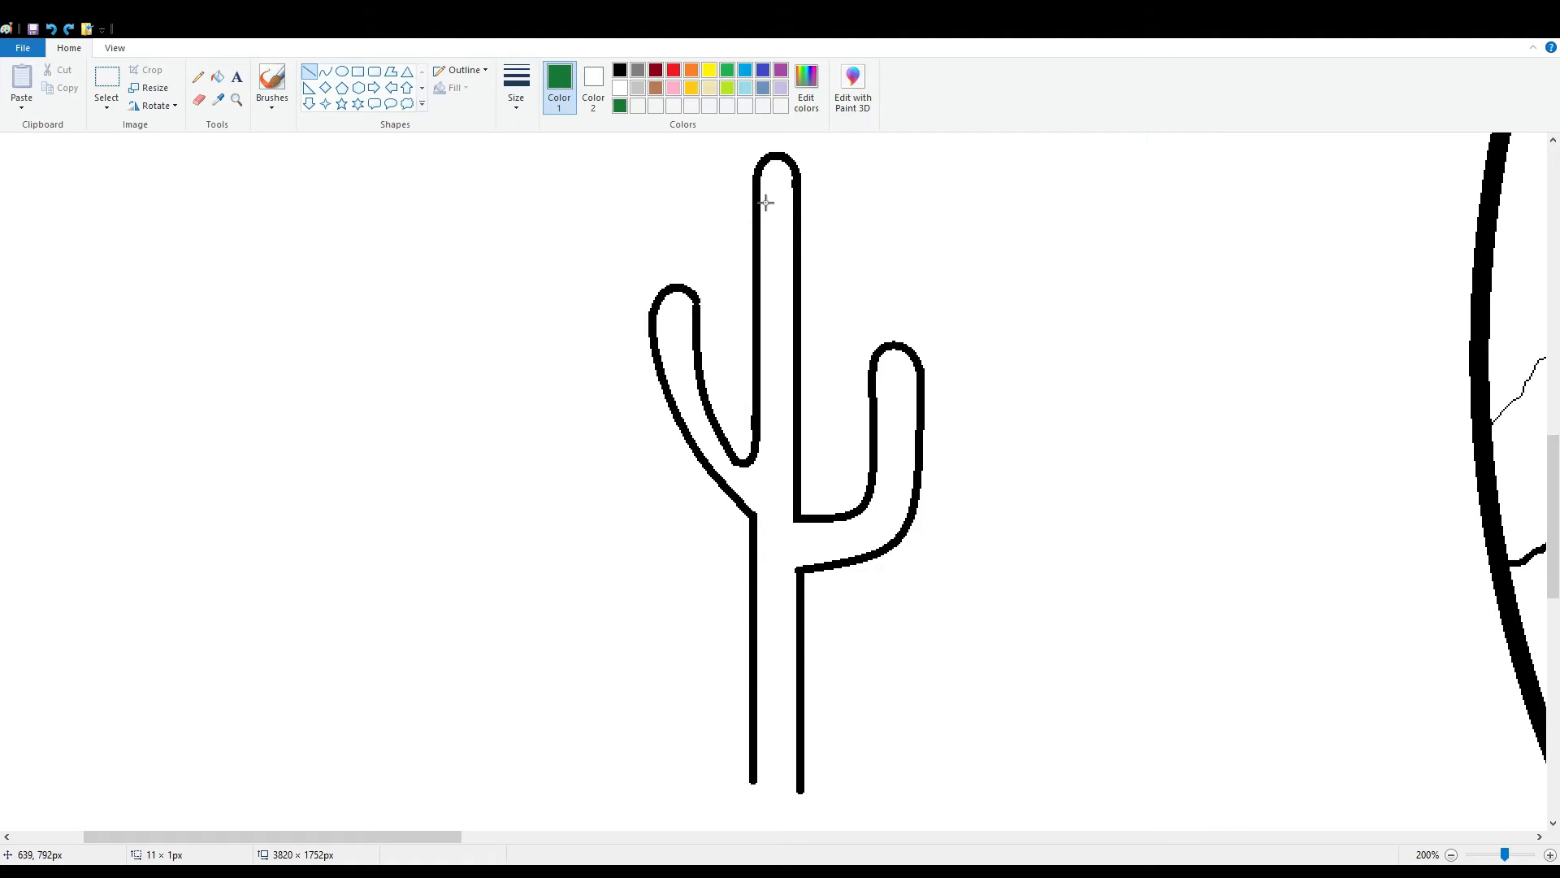
- Recolour the cactus's black outline with the palette's green using the fill tool
{"action": "left_click", "coordinate": [727, 70]}
{"action": "left_click", "coordinate": [217, 77]}
{"action": "left_click", "coordinate": [658, 307]}
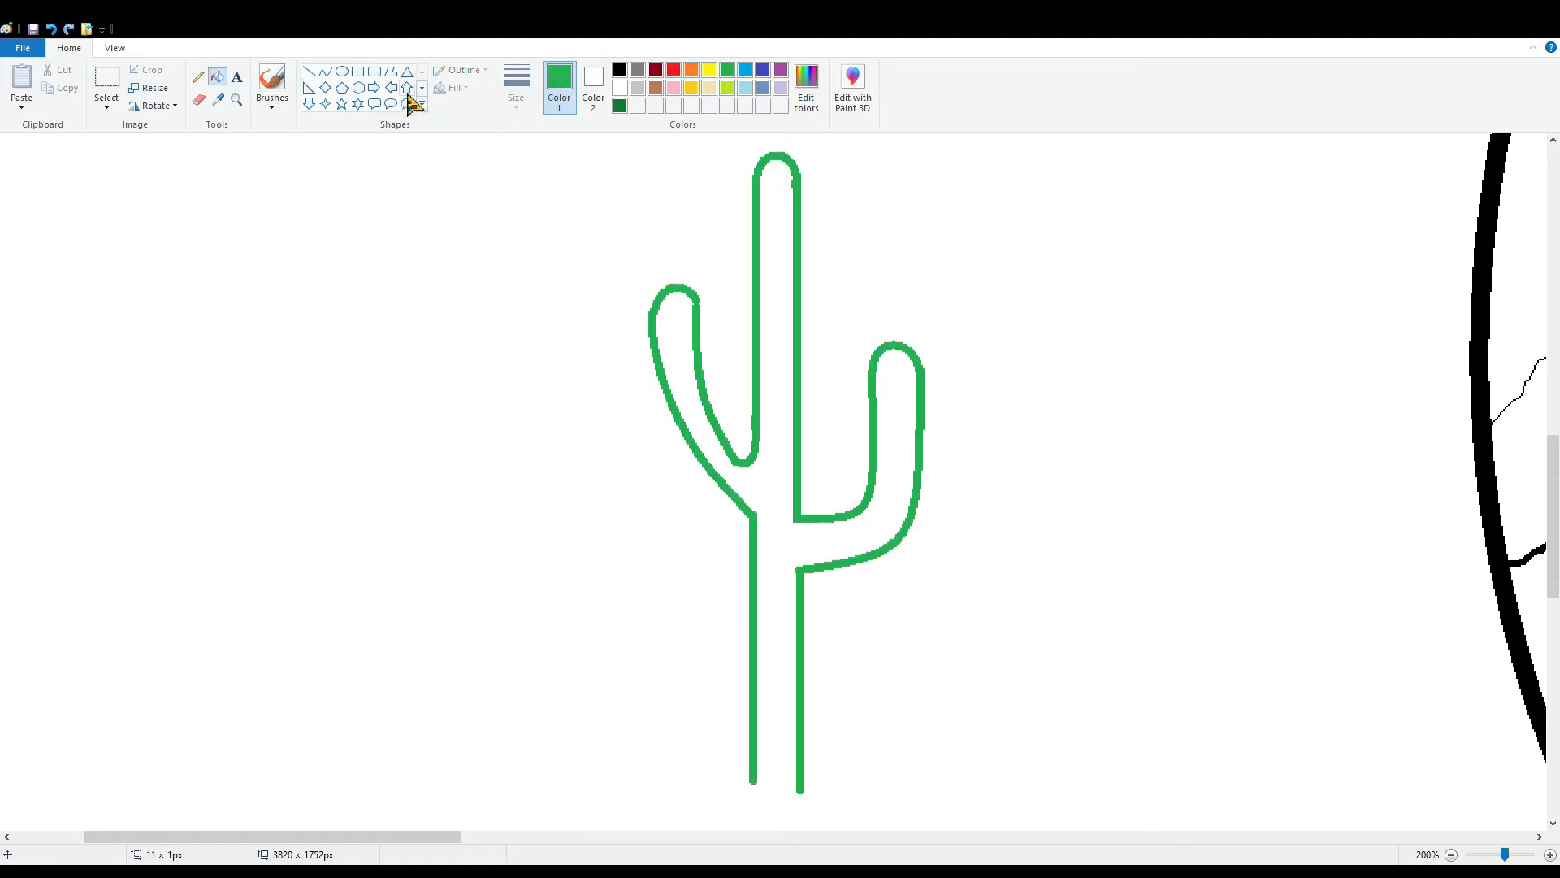
- Select the whole cactus, move it inside the circle over the ridge lines, and turn on transparent selection
{"action": "left_click", "coordinate": [106, 79]}
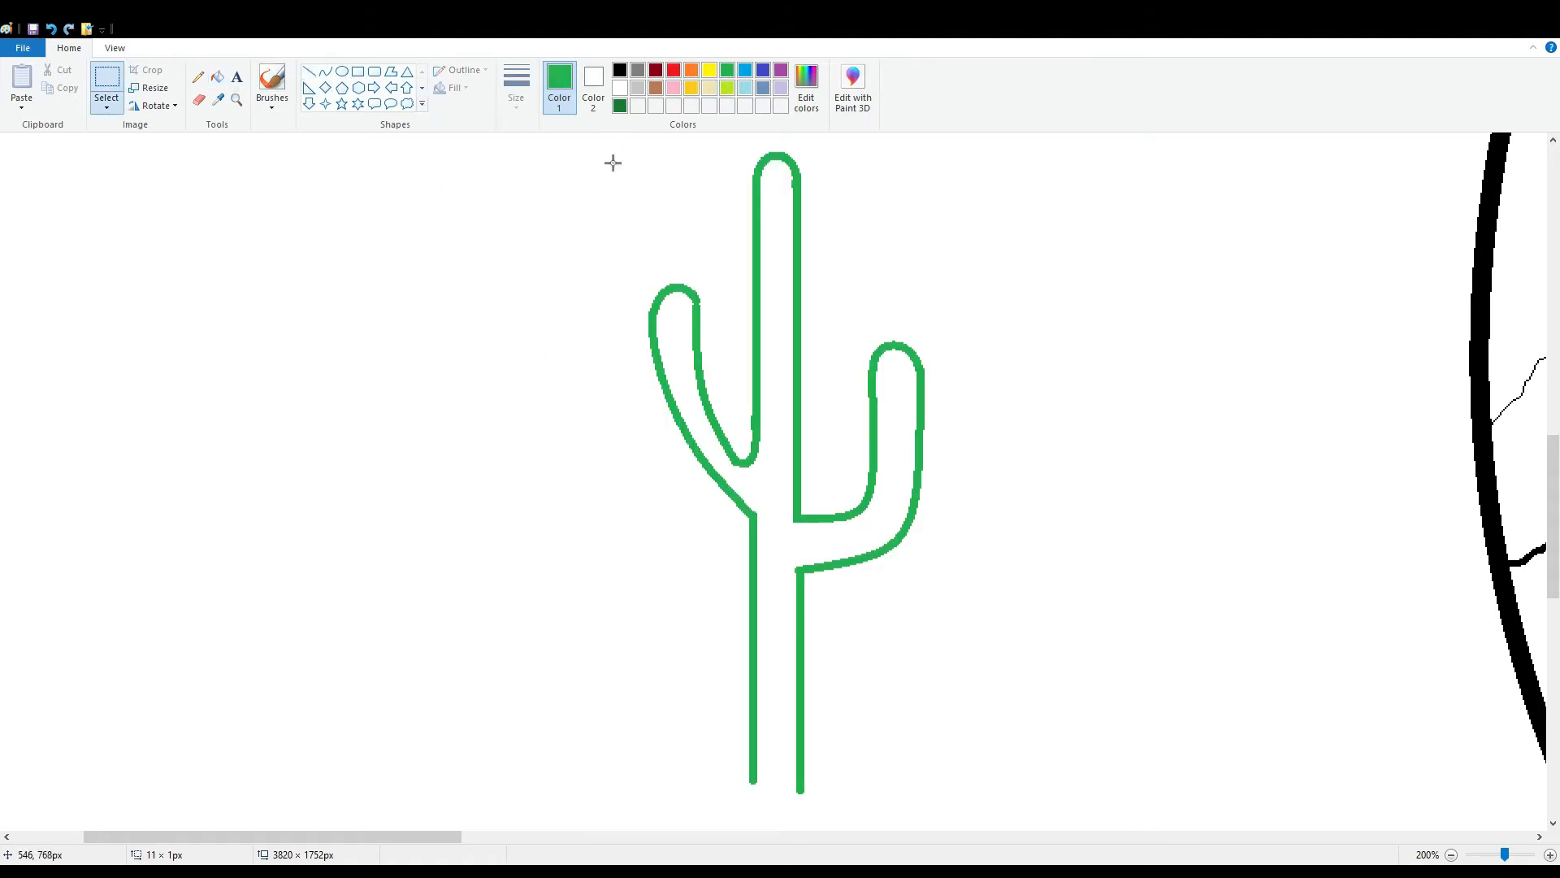
{"action": "left_click_drag", "start_coordinate": [597, 148], "coordinate": [1043, 827]}
{"action": "left_click_drag", "start_coordinate": [393, 837], "coordinate": [598, 837]}
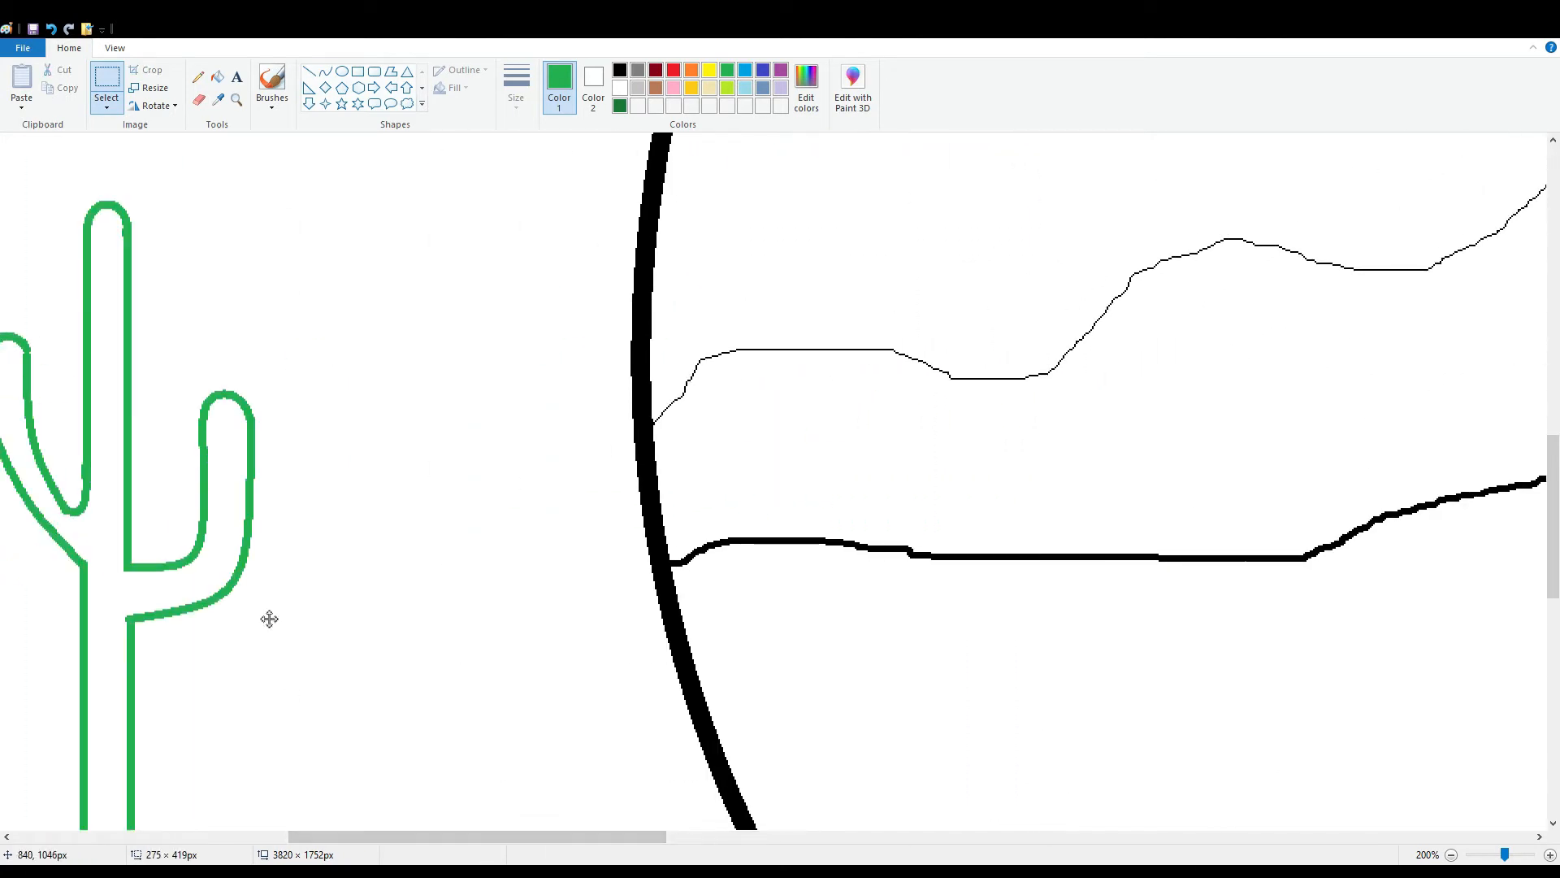
{"action": "left_click_drag", "start_coordinate": [270, 619], "coordinate": [1196, 507]}
{"action": "left_click", "coordinate": [106, 106]}
{"action": "left_click", "coordinate": [176, 269]}
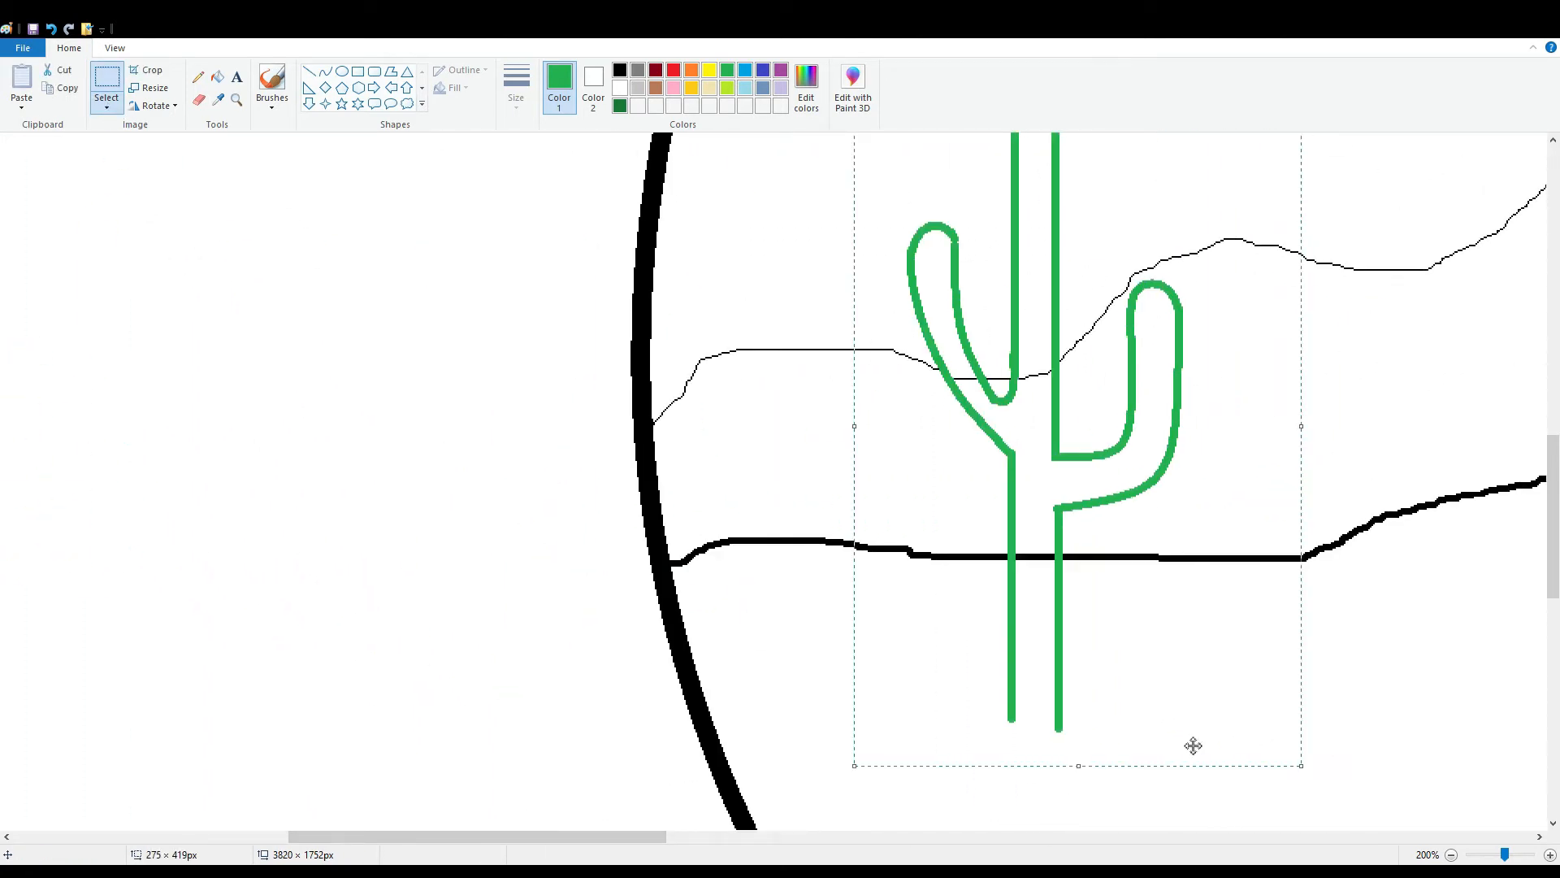
- Undo the last cactus move and reposition the cactus inside the circle with its base on the lowest hill line
{"action": "left_click", "coordinate": [1450, 854]}
{"action": "left_click", "coordinate": [1450, 855]}
{"action": "key", "text": "ctrl+z"}
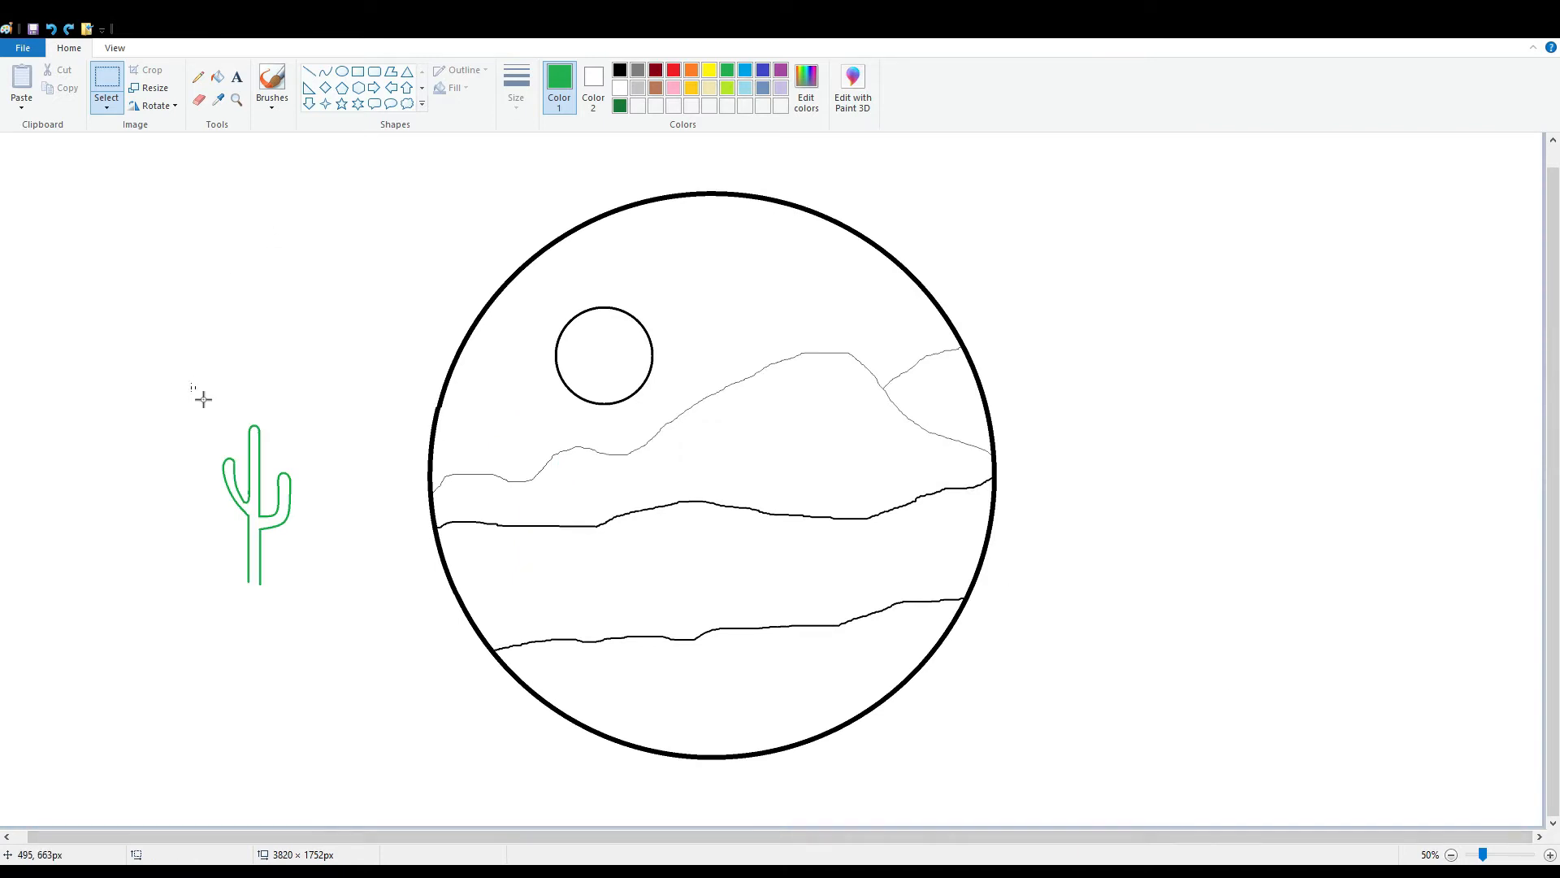
{"action": "left_click_drag", "start_coordinate": [193, 384], "coordinate": [319, 608]}
{"action": "left_click_drag", "start_coordinate": [248, 524], "coordinate": [586, 582]}
{"action": "left_click", "coordinate": [729, 564]}
- Fill the cactus's trunk and both arms with green
{"action": "left_click", "coordinate": [1549, 855]}
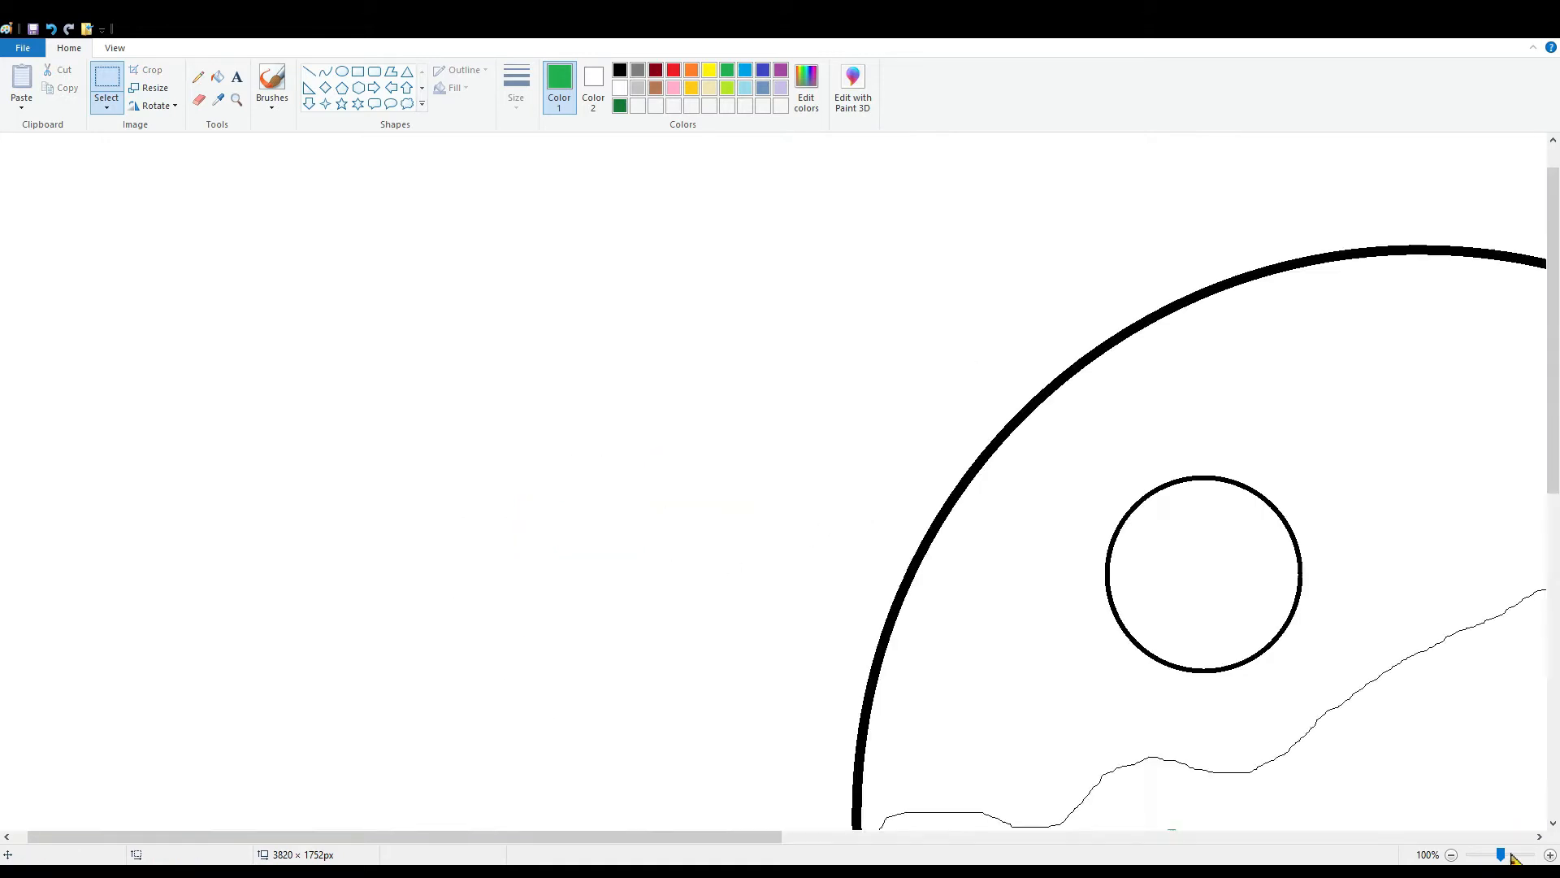
{"action": "left_click_drag", "start_coordinate": [726, 837], "coordinate": [939, 837]}
{"action": "scroll", "coordinate": [939, 727], "scroll_direction": "down", "scroll_amount": 5}
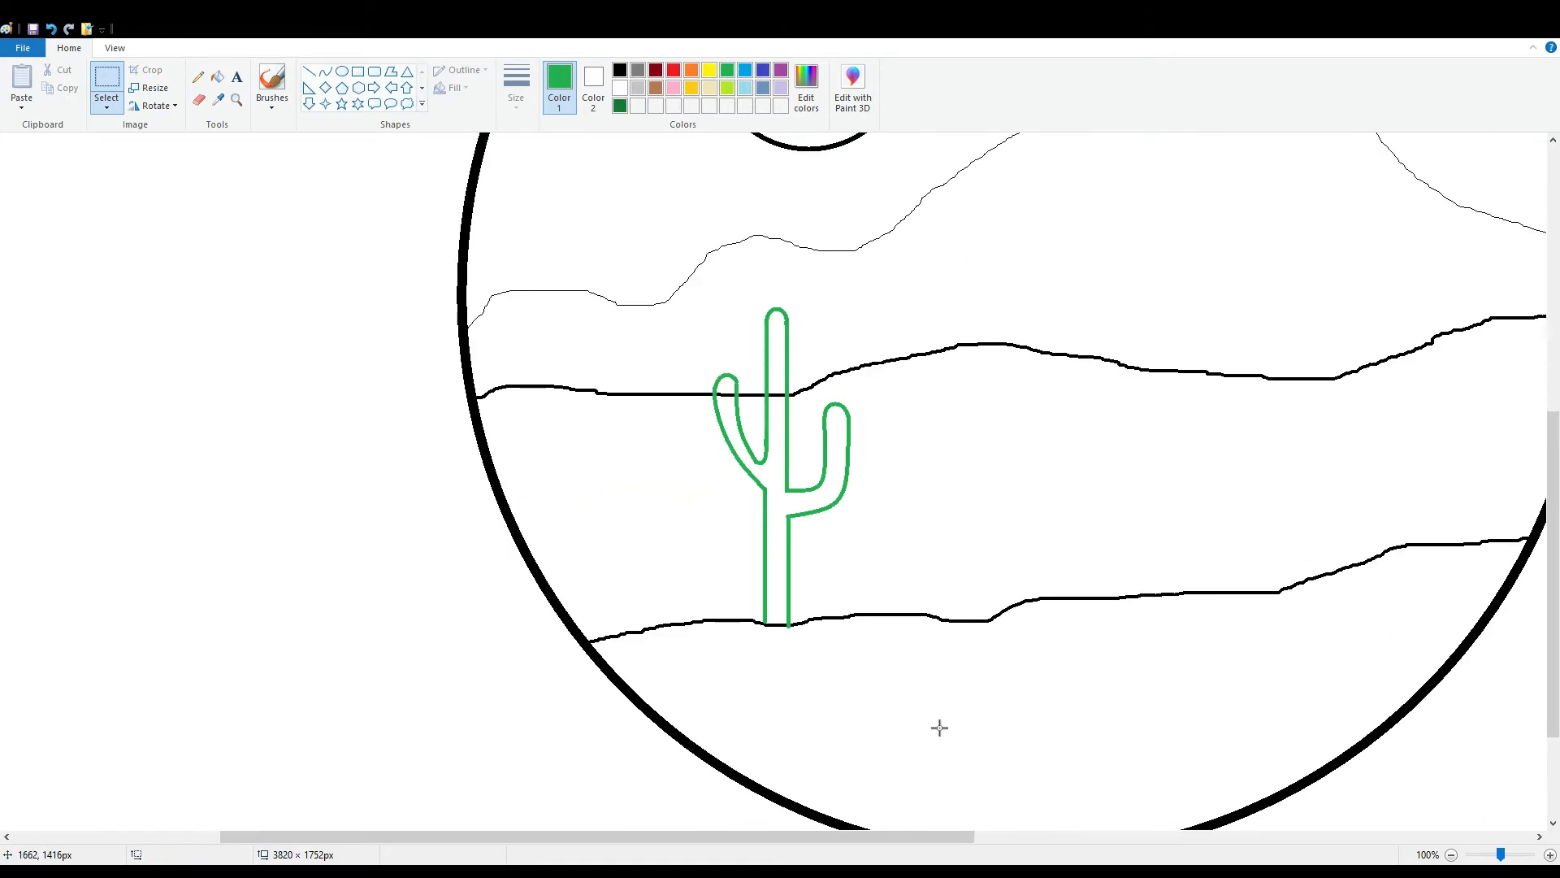
{"action": "left_click", "coordinate": [217, 77]}
{"action": "left_click", "coordinate": [778, 392]}
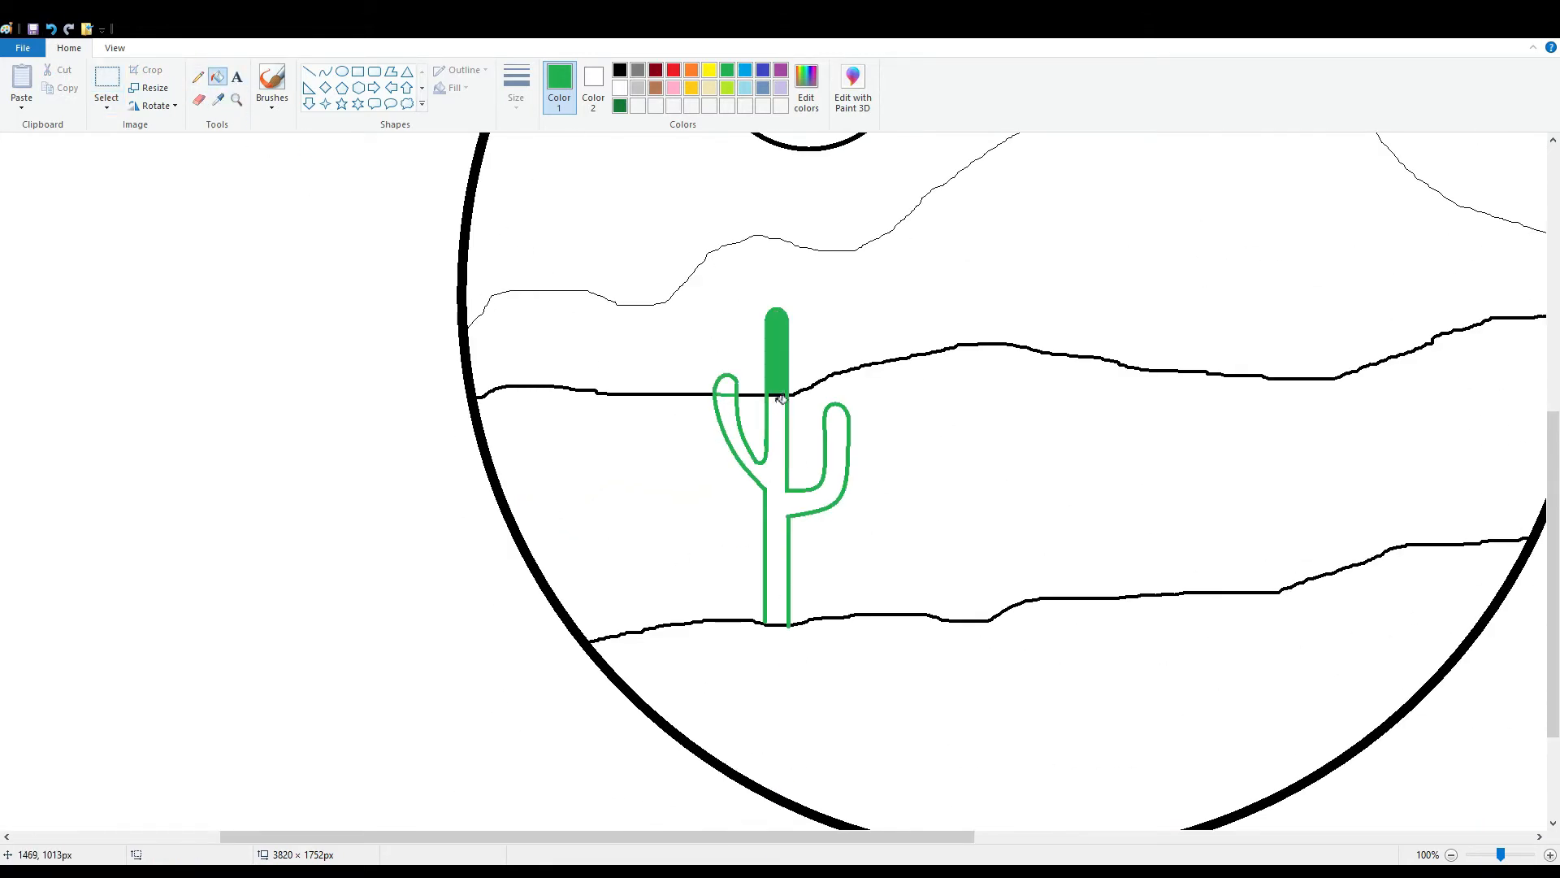
{"action": "left_click", "coordinate": [781, 406]}
{"action": "left_click", "coordinate": [723, 400]}
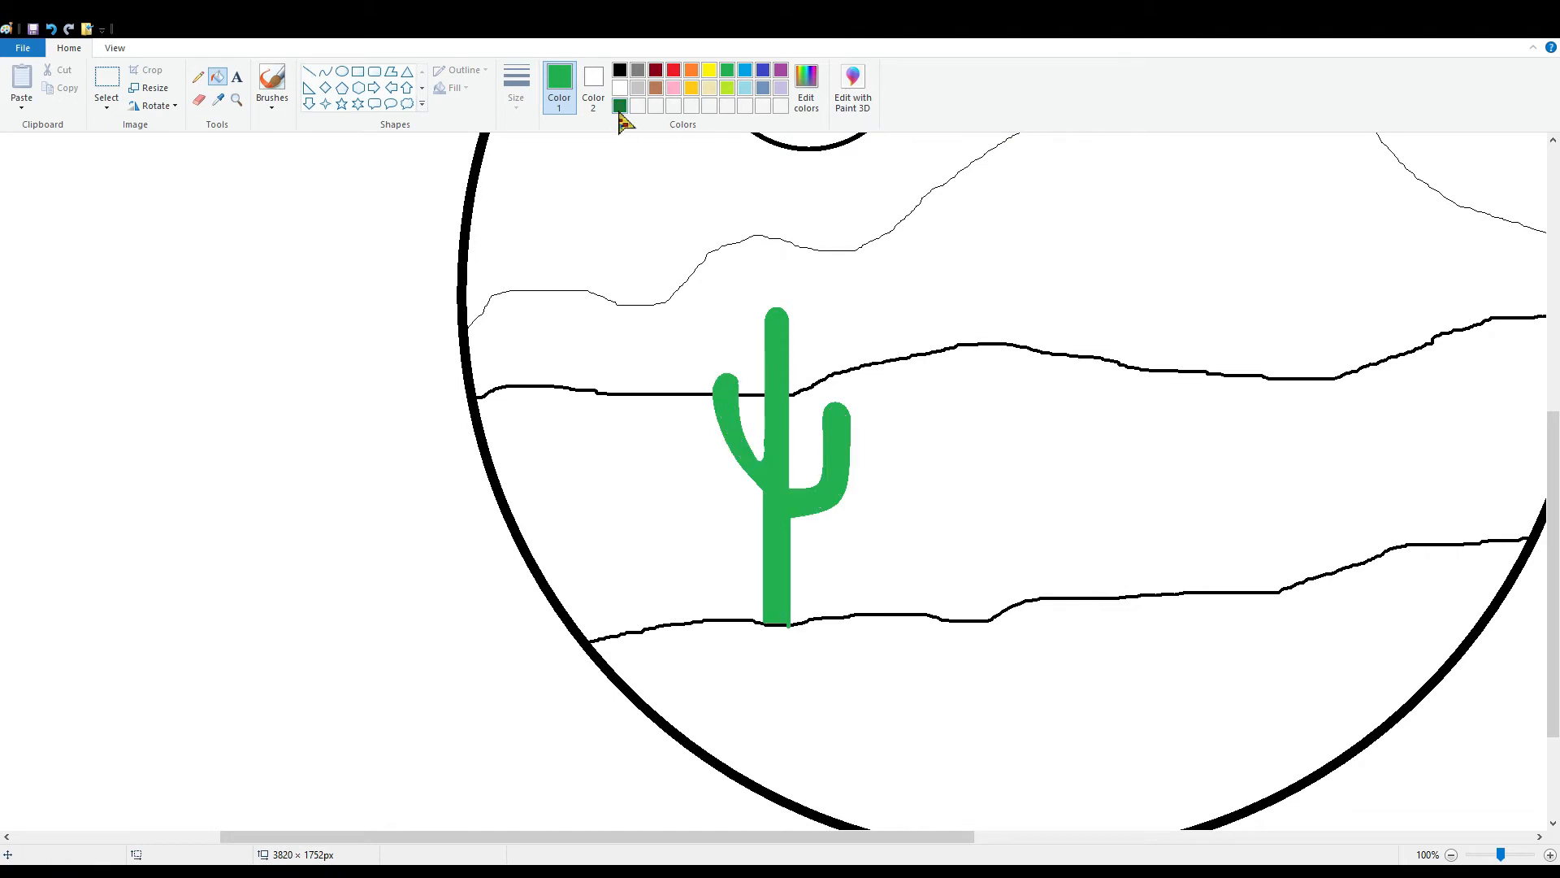
- Draw short dark green spines across the cactus's upper trunk and along its edges with the Line tool
{"action": "left_click", "coordinate": [325, 72]}
{"action": "left_click", "coordinate": [308, 73]}
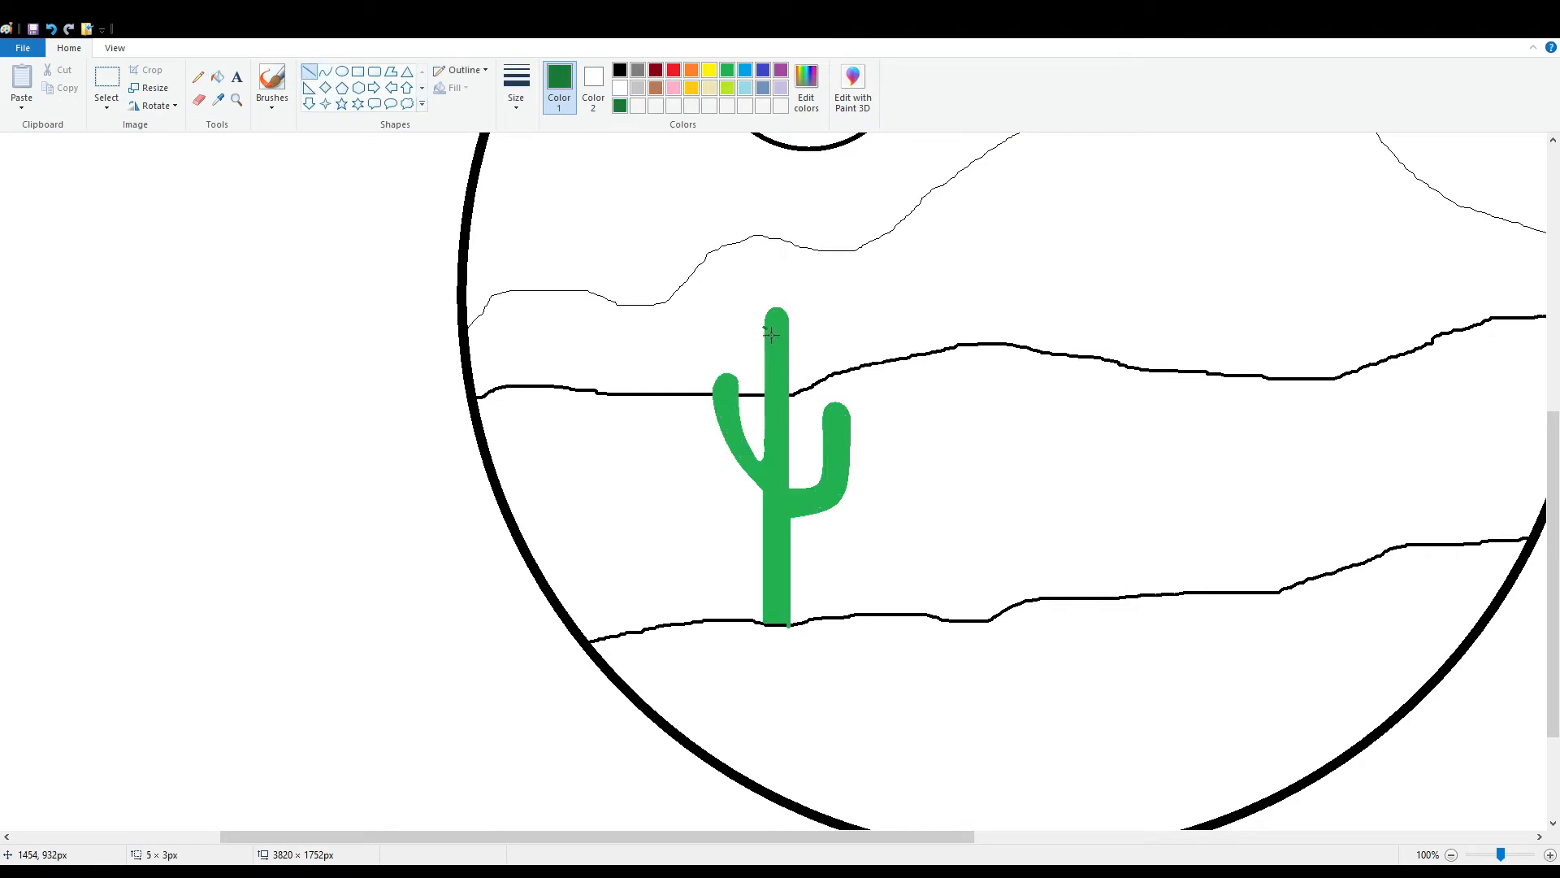
{"action": "left_click", "coordinate": [1523, 854]}
{"action": "left_click_drag", "start_coordinate": [569, 837], "coordinate": [714, 837]}
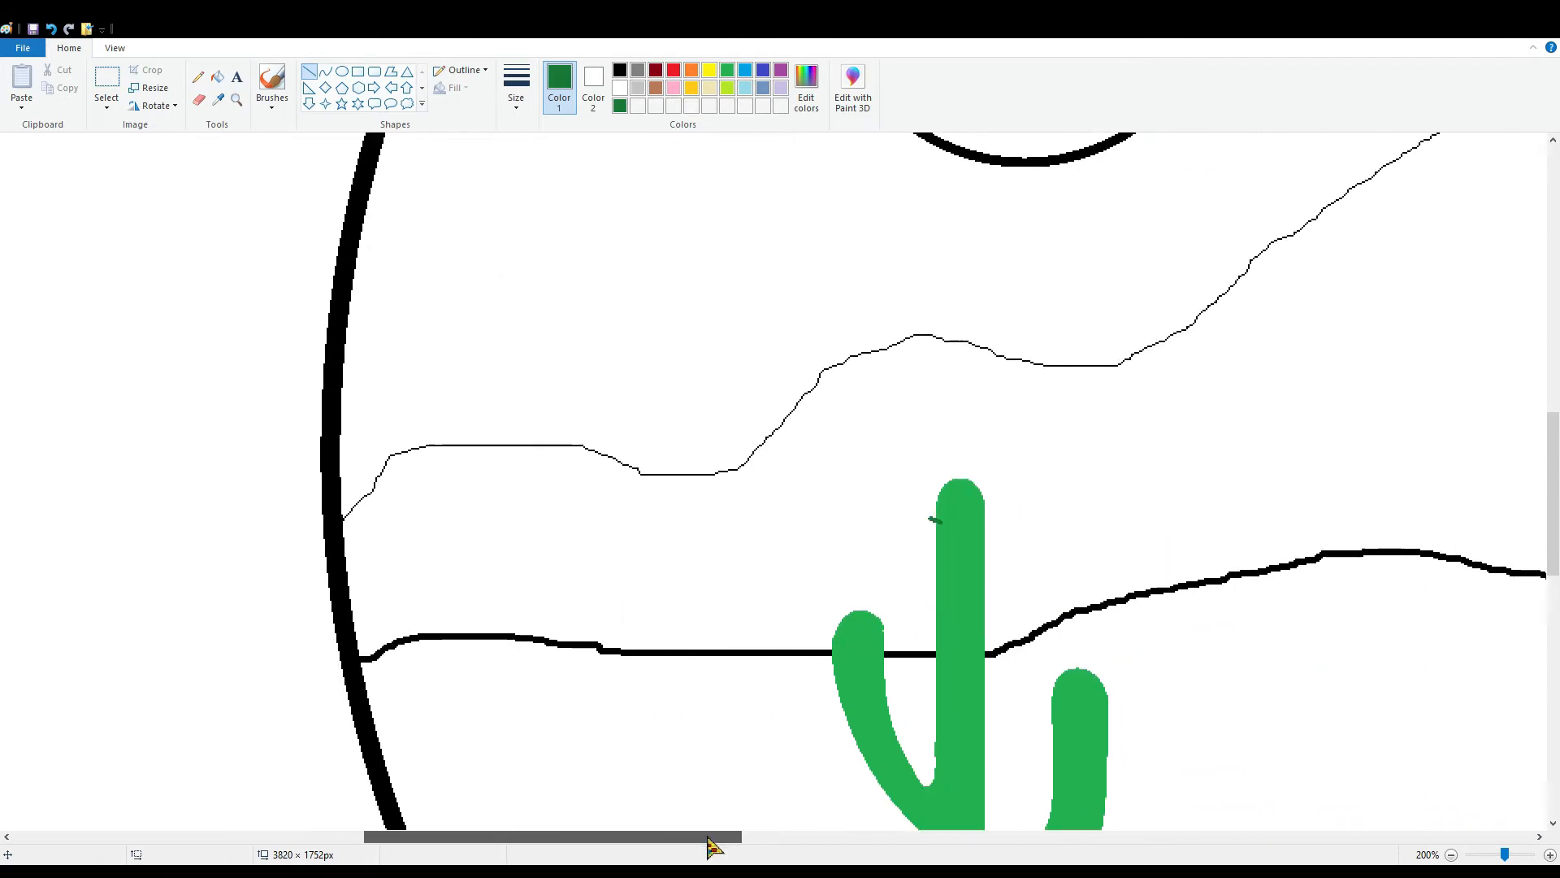
{"action": "mouse_move", "coordinate": [928, 549]}
{"action": "left_mouse_down"}
{"action": "mouse_move", "coordinate": [973, 579]}
{"action": "mouse_move", "coordinate": [964, 552]}
{"action": "left_mouse_up"}
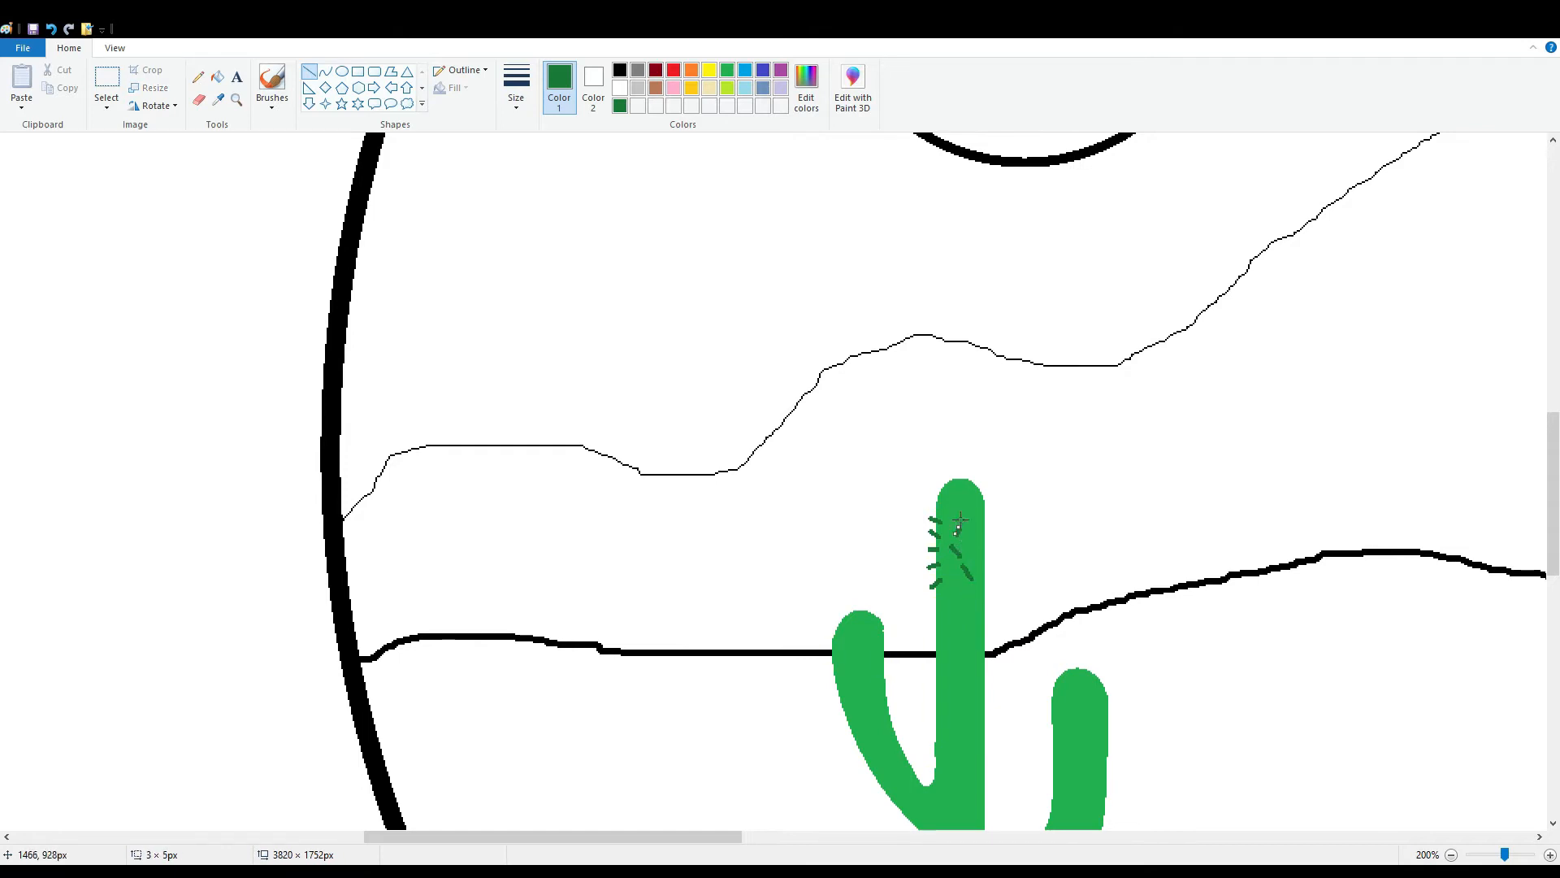
{"action": "mouse_move", "coordinate": [956, 513]}
{"action": "left_mouse_down"}
{"action": "mouse_move", "coordinate": [969, 504]}
{"action": "mouse_move", "coordinate": [945, 502]}
{"action": "mouse_move", "coordinate": [963, 483]}
{"action": "mouse_move", "coordinate": [936, 486]}
{"action": "mouse_move", "coordinate": [986, 491]}
{"action": "mouse_move", "coordinate": [991, 512]}
{"action": "left_mouse_up"}
{"action": "left_click", "coordinate": [940, 471]}
{"action": "left_click", "coordinate": [946, 501]}
{"action": "left_click", "coordinate": [51, 29]}
{"action": "left_click", "coordinate": [1016, 512]}
{"action": "left_click", "coordinate": [1031, 505]}
{"action": "left_click", "coordinate": [999, 536]}
{"action": "left_click_drag", "start_coordinate": [982, 524], "coordinate": [986, 524]}
{"action": "left_click", "coordinate": [272, 83]}
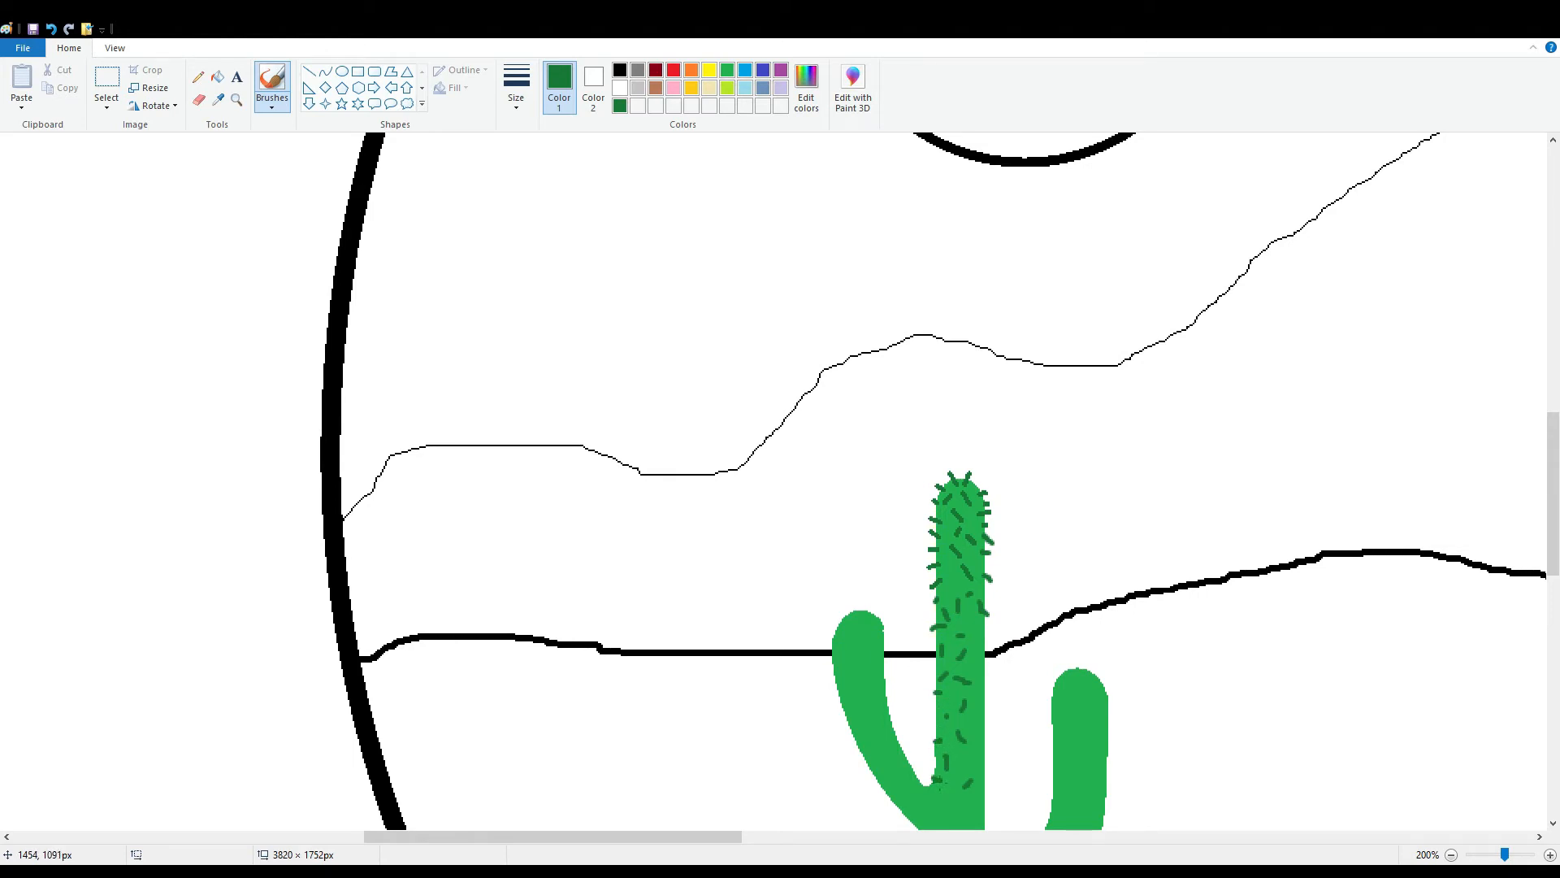
- Fill the mountain behind the cactus with a custom light brown
{"action": "scroll", "coordinate": [498, 338], "scroll_direction": "up", "scroll_amount": 2}
{"action": "left_click", "coordinate": [217, 76]}
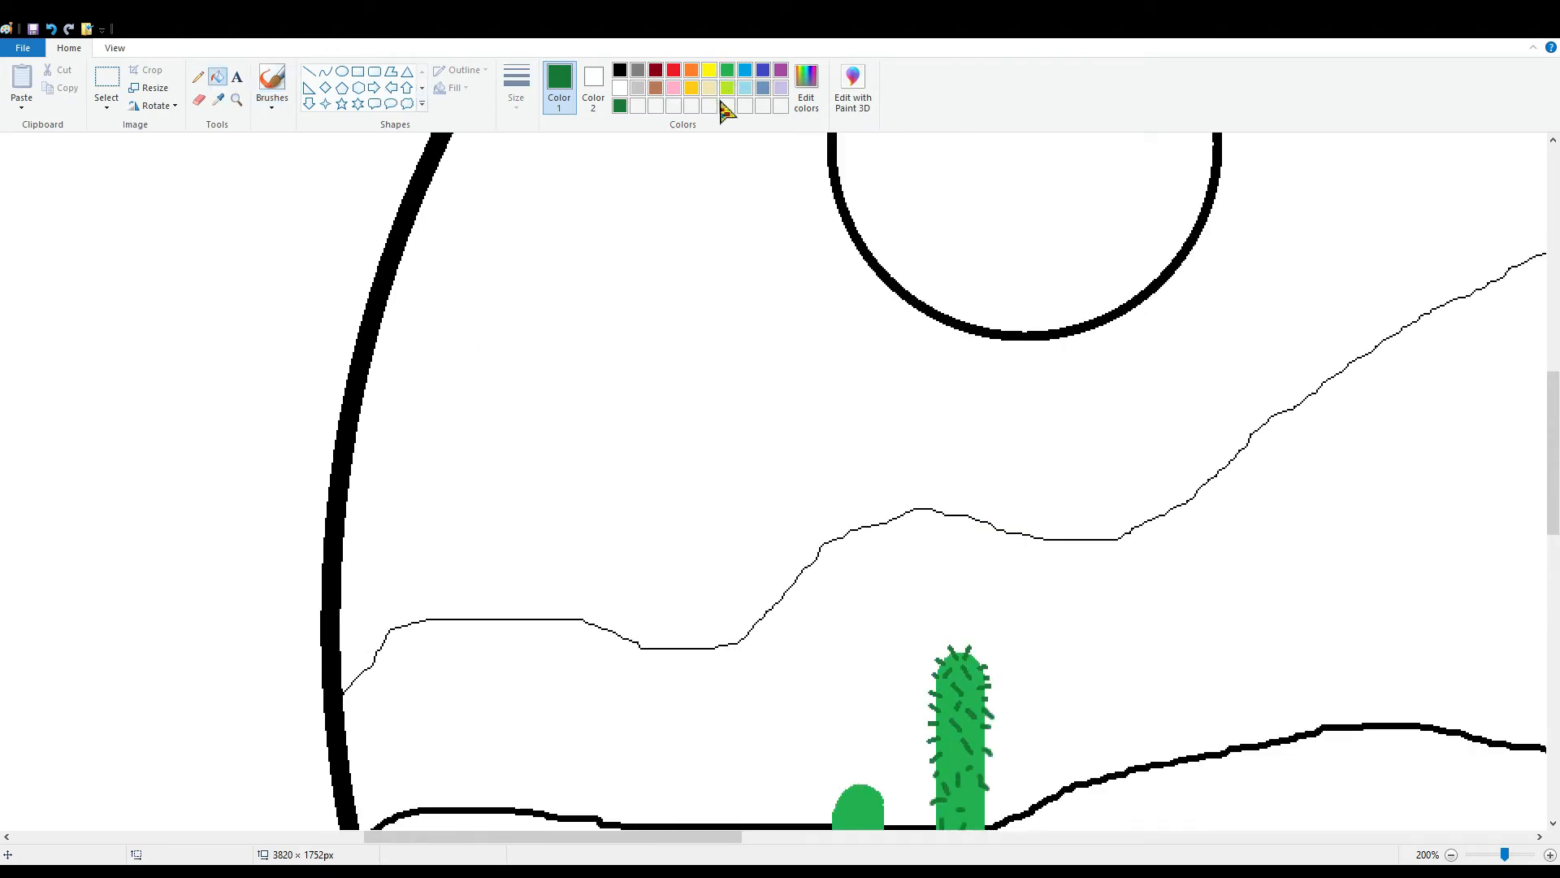
{"action": "left_click", "coordinate": [656, 88]}
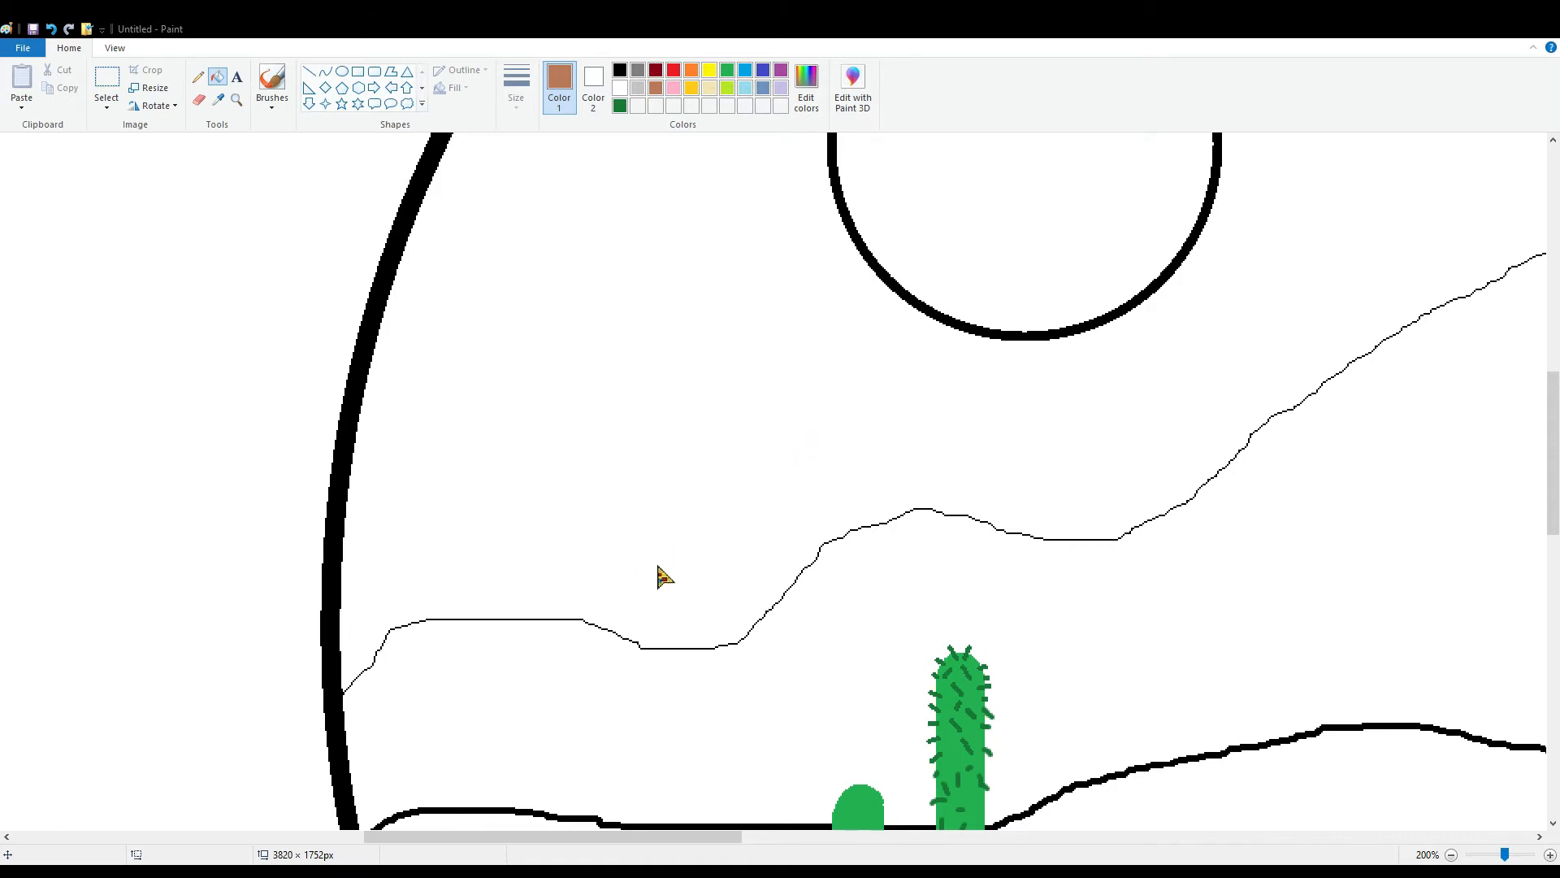
{"action": "left_click", "coordinate": [912, 538]}
- Fill the middle hill around the cactus and the gap beside its left arm with the same light brown
{"action": "scroll", "coordinate": [913, 538], "scroll_direction": "down", "scroll_amount": 4}
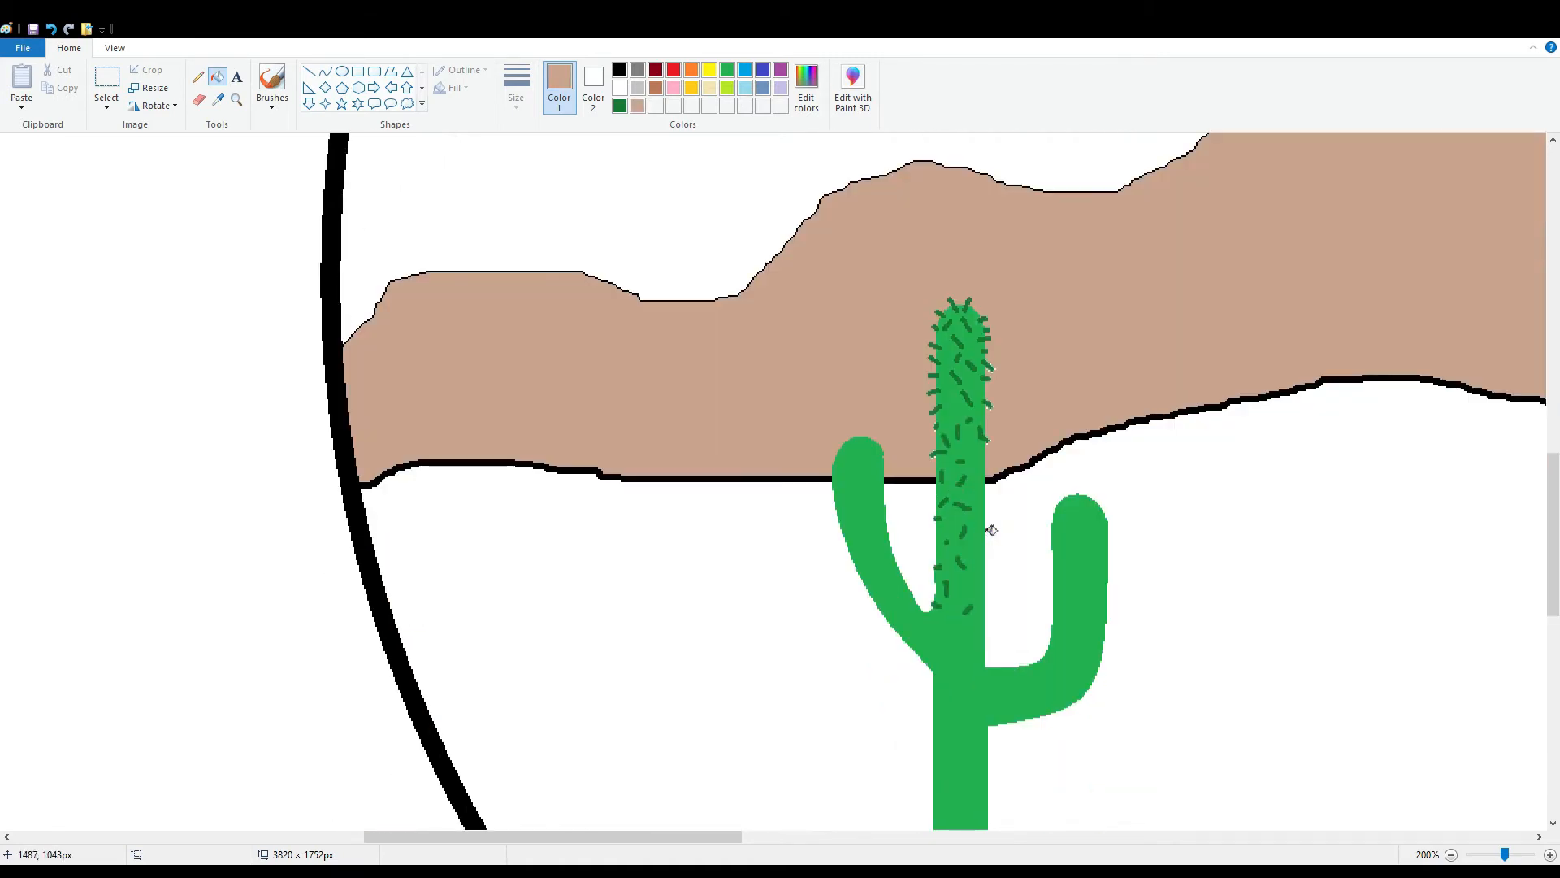
{"action": "left_click", "coordinate": [1249, 495]}
{"action": "left_click", "coordinate": [854, 598]}
{"action": "left_click", "coordinate": [925, 552]}
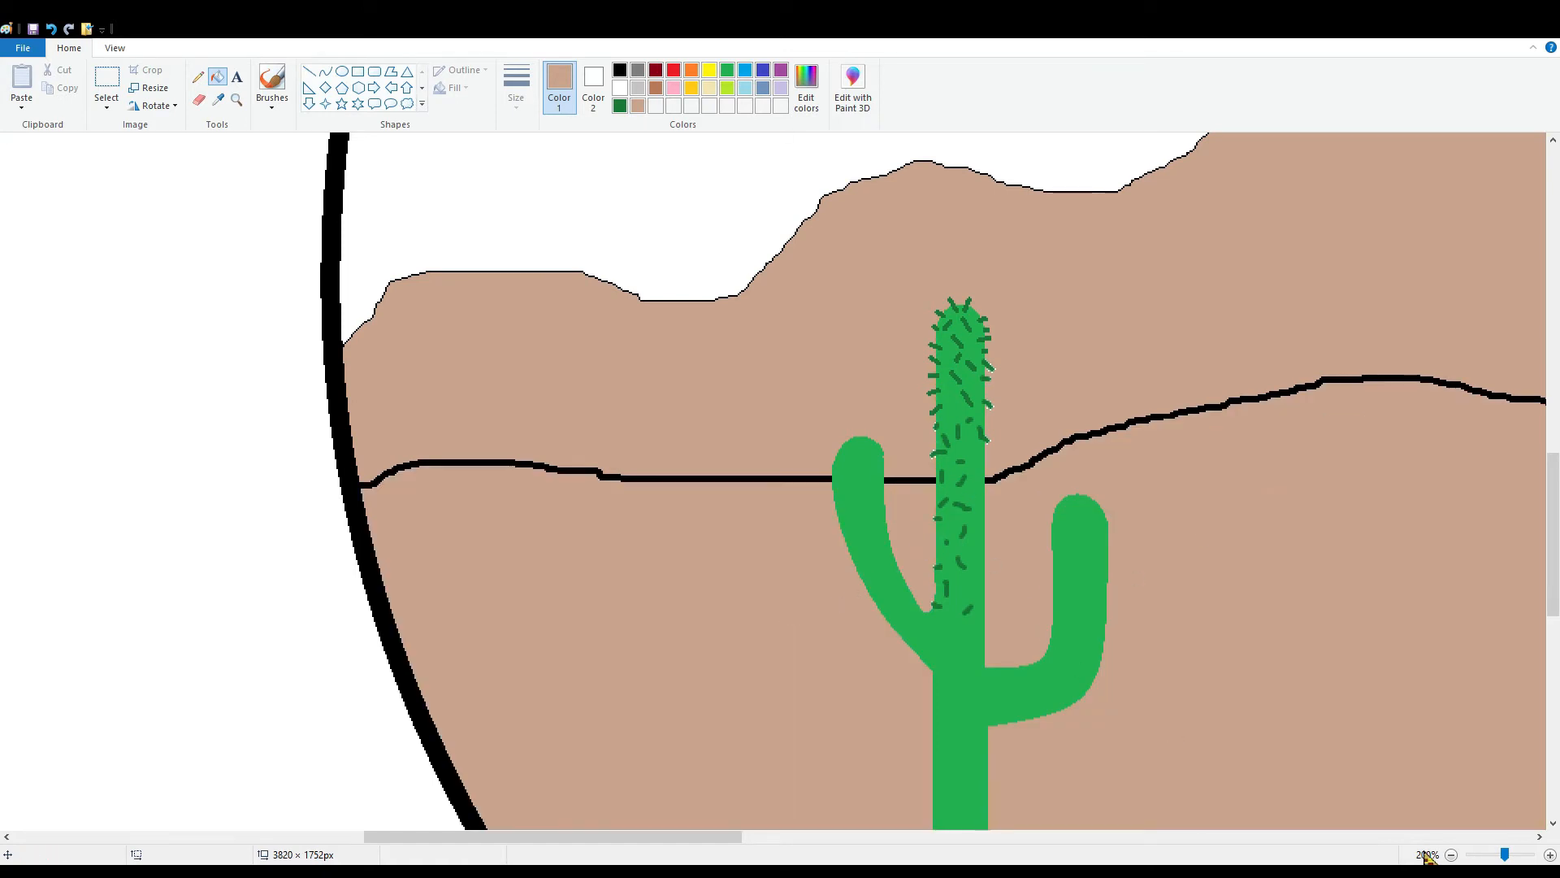
- Fill the middle hill on both sides of the cactus with a custom medium brown and the lowest hill with a darker brown
{"action": "left_click", "coordinate": [1451, 854]}
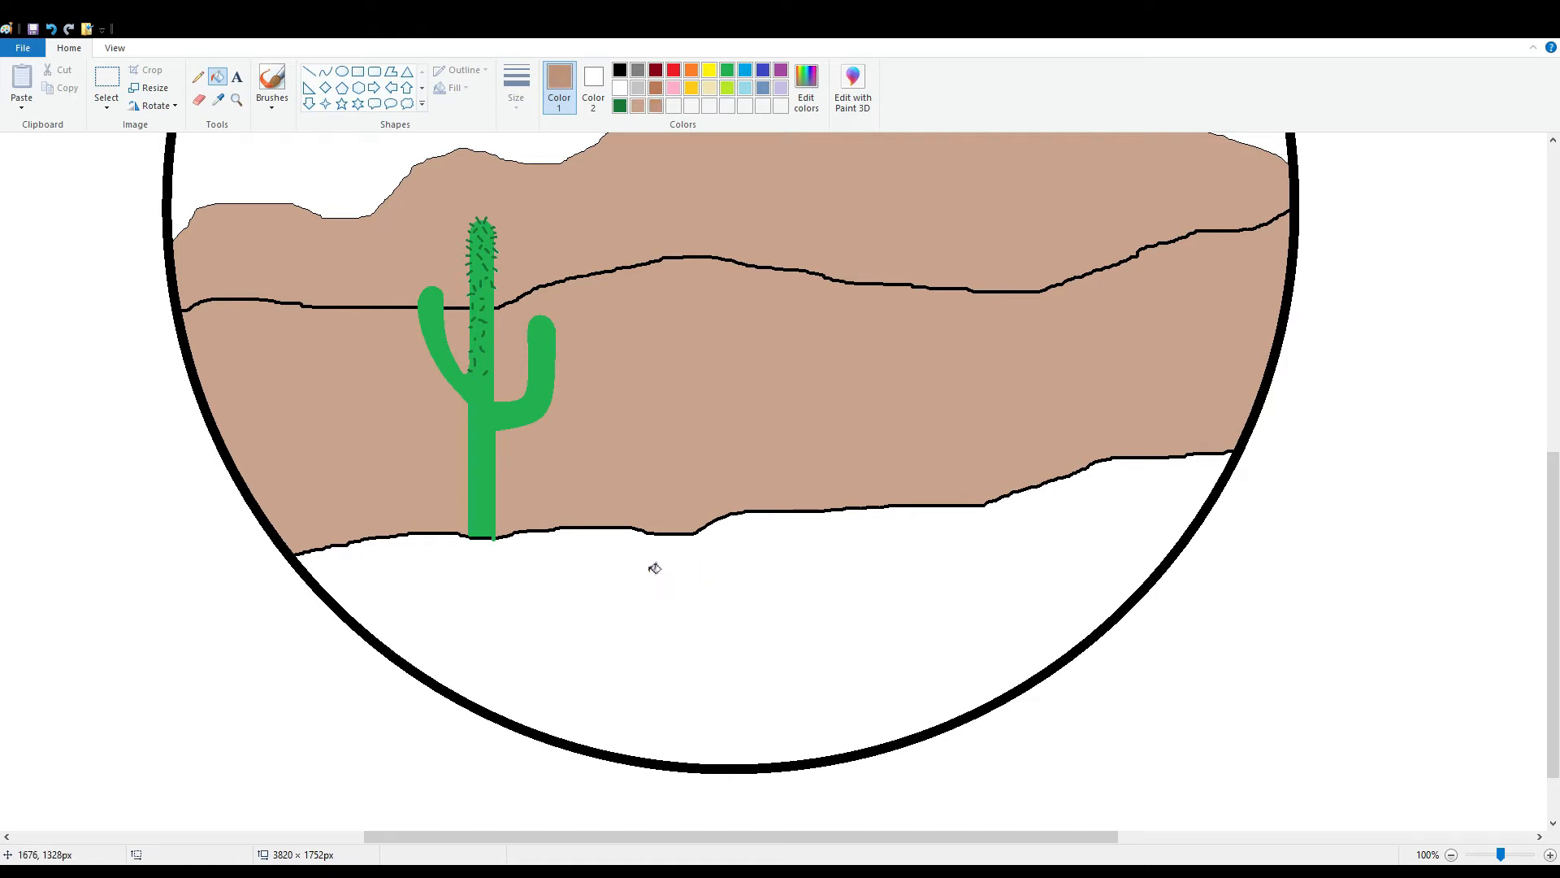
{"action": "left_click", "coordinate": [553, 487]}
{"action": "left_click", "coordinate": [421, 432]}
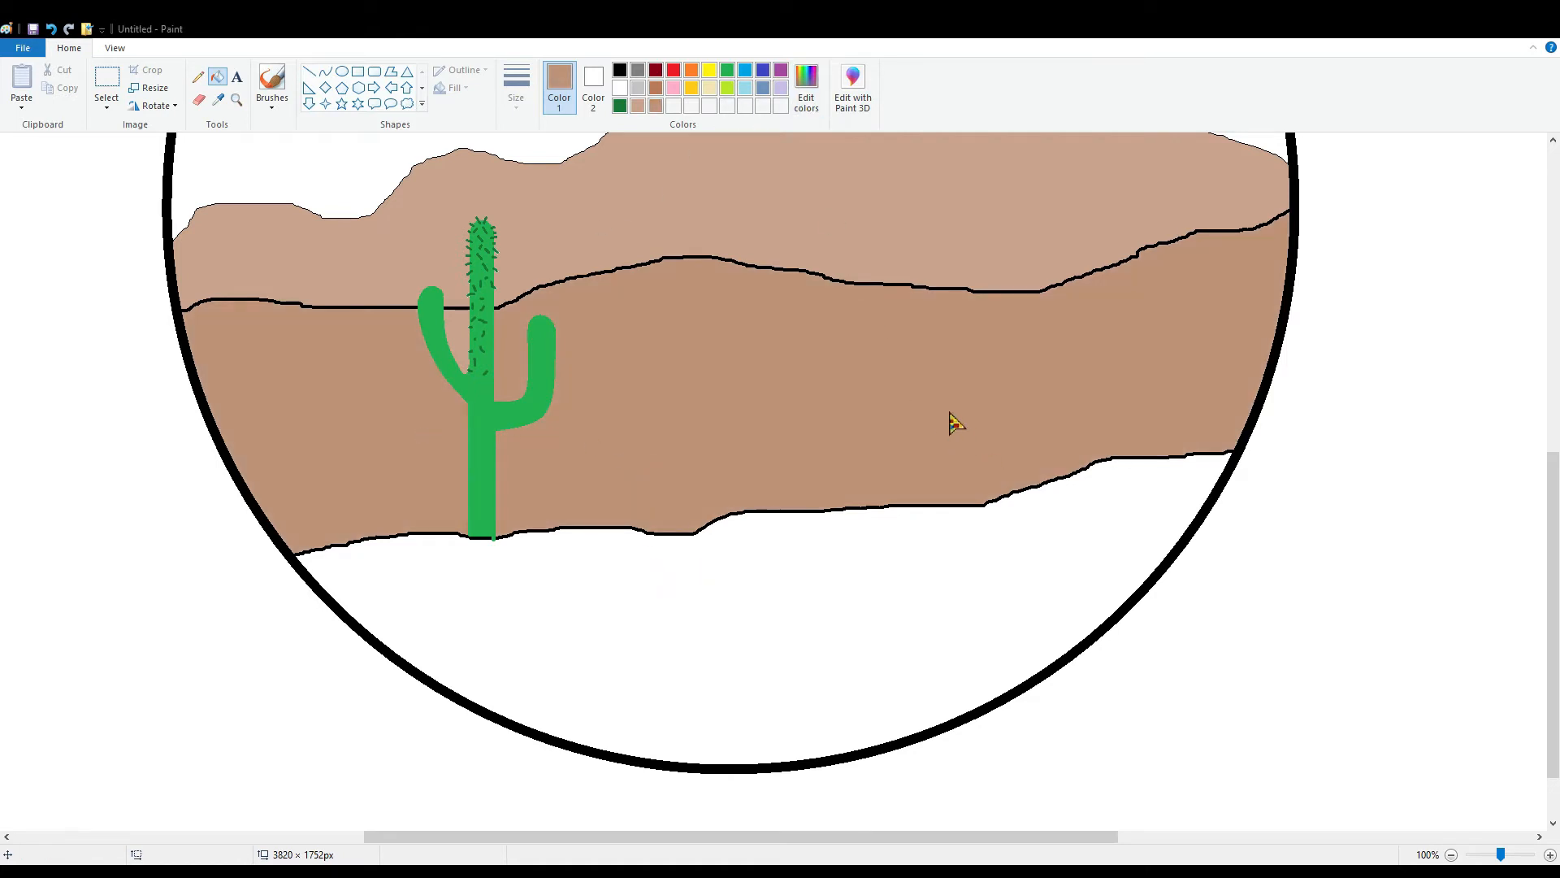
{"action": "left_click", "coordinate": [648, 567]}
{"action": "scroll", "coordinate": [1475, 720], "scroll_direction": "up", "scroll_amount": 3}
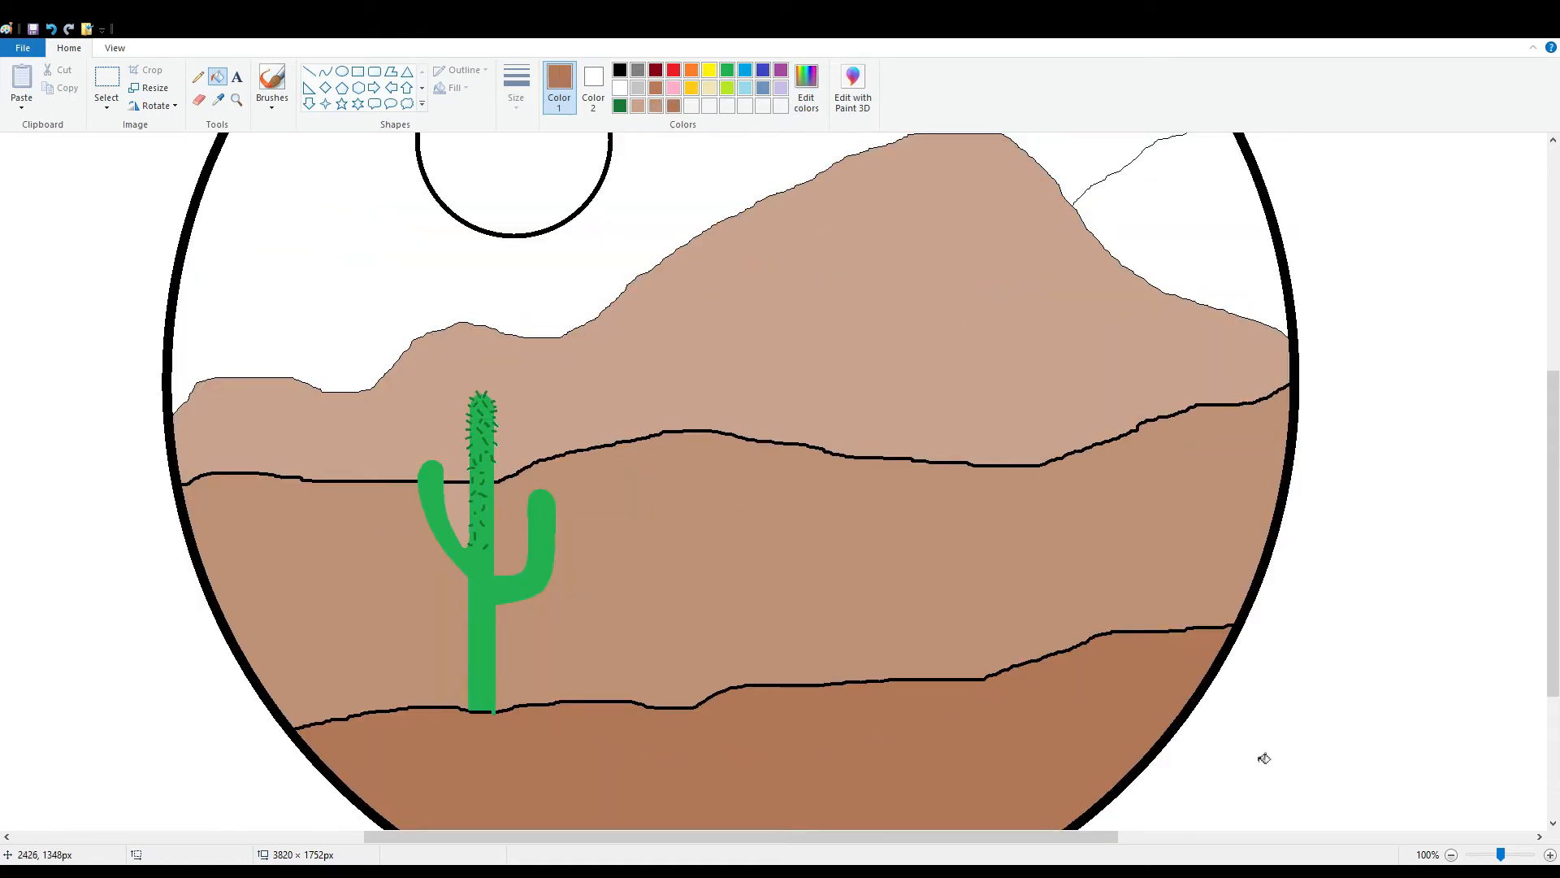
{"action": "scroll", "coordinate": [1439, 814], "scroll_direction": "up", "scroll_amount": 1}
- Separate both ends of the mountain's lower boundary line from the black circle with brown Pencil strokes
{"action": "scroll", "coordinate": [1439, 814], "scroll_direction": "down", "scroll_amount": 6}
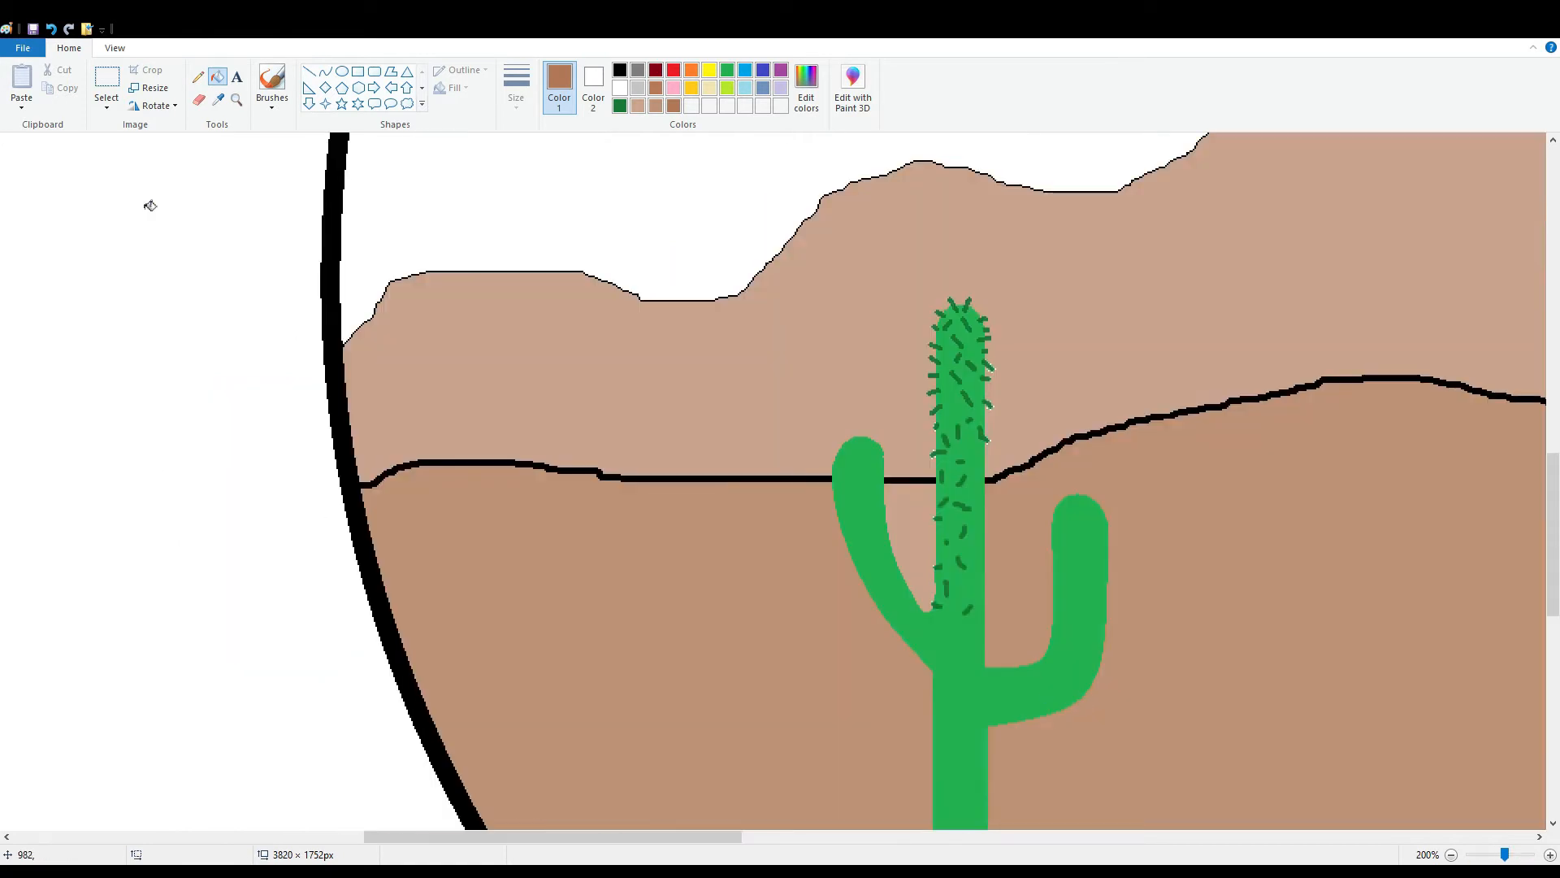
{"action": "left_click", "coordinate": [199, 78]}
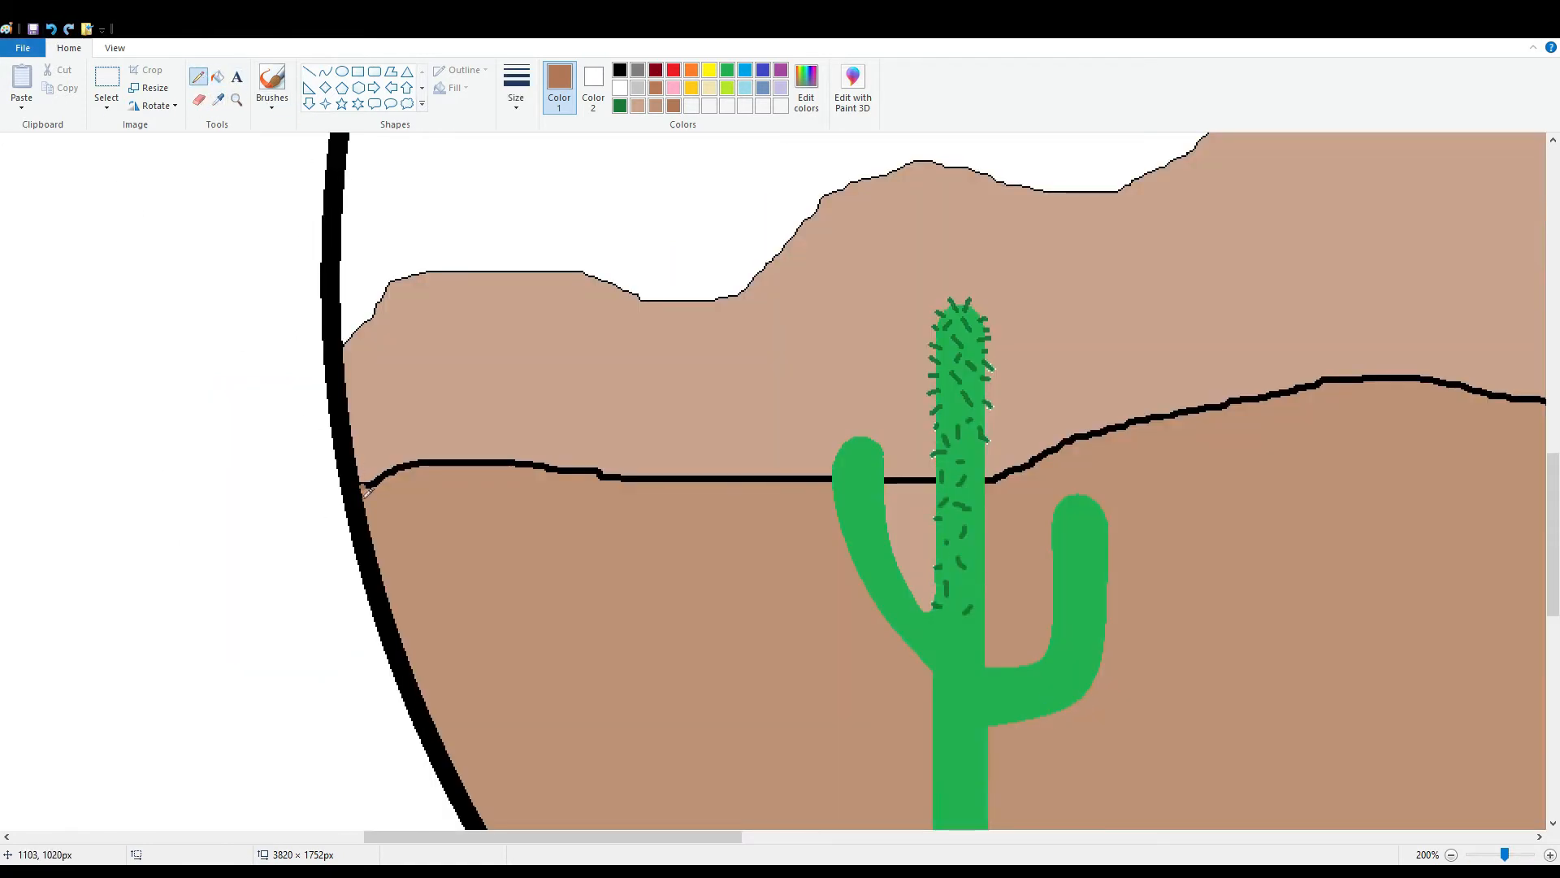
{"action": "left_click_drag", "start_coordinate": [446, 836], "coordinate": [980, 836]}
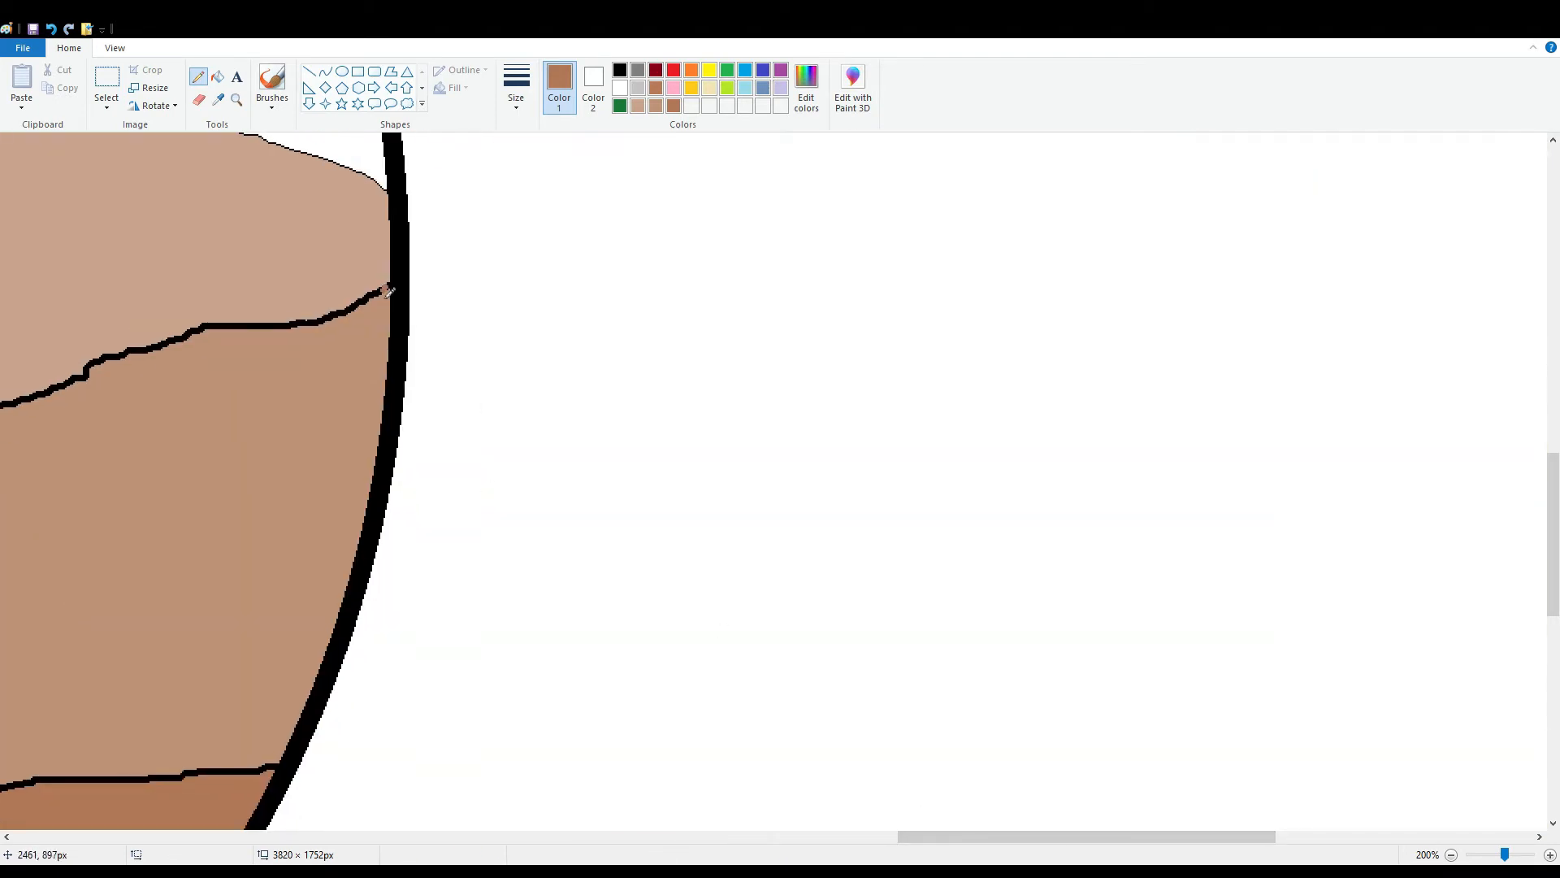
- Recolour the line between the mountain and the middle hill with the lowest hill's dark brown
{"action": "left_click", "coordinate": [217, 76]}
{"action": "left_click", "coordinate": [310, 325]}
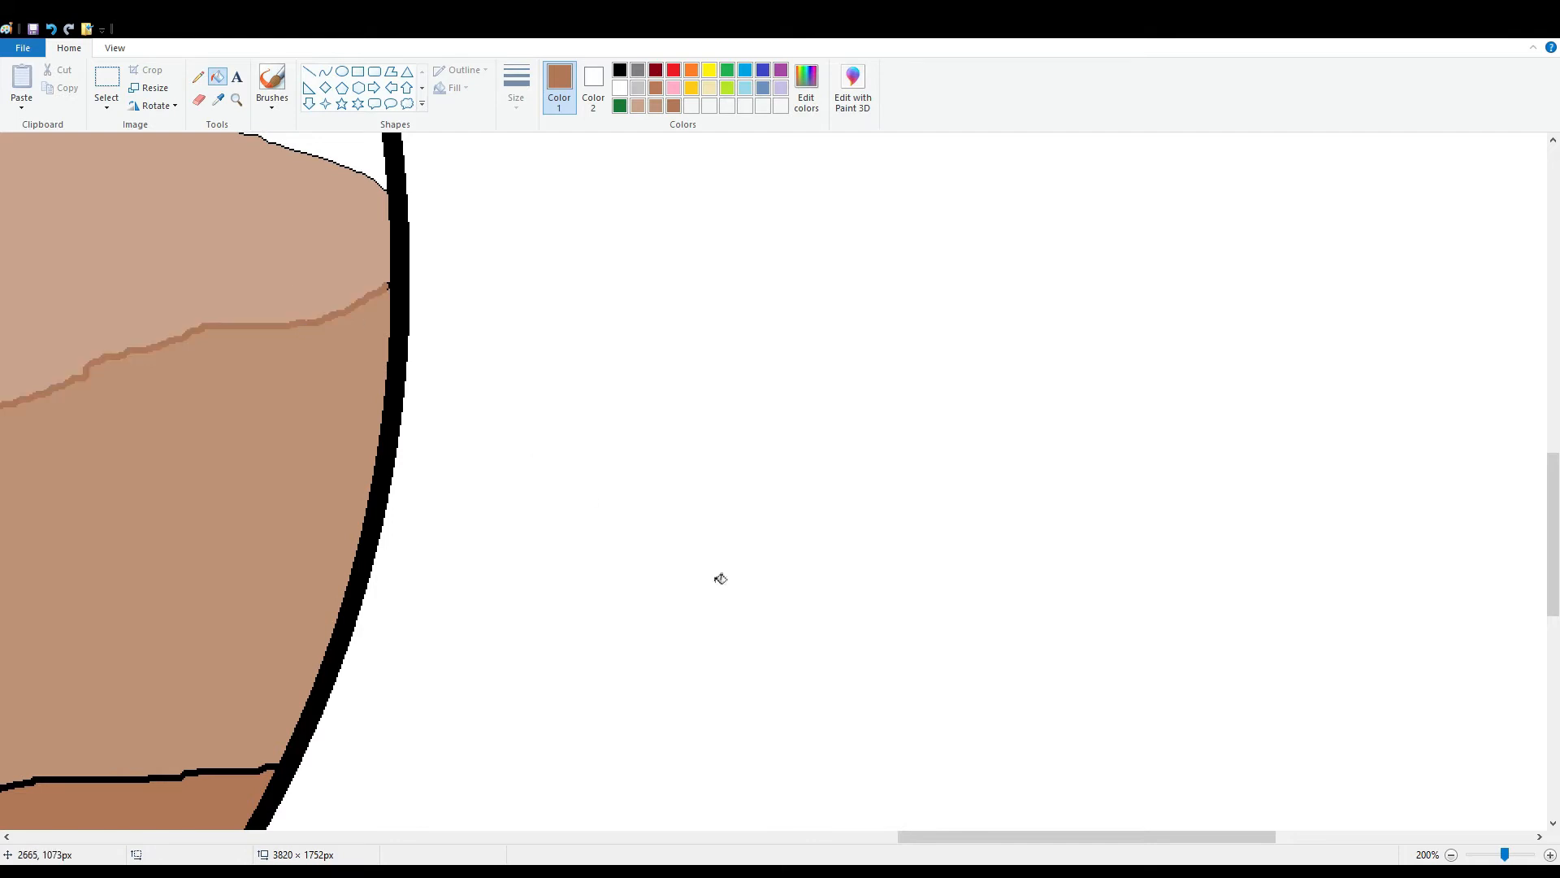
{"action": "left_click_drag", "start_coordinate": [1081, 836], "coordinate": [559, 836]}
{"action": "left_click", "coordinate": [871, 480]}
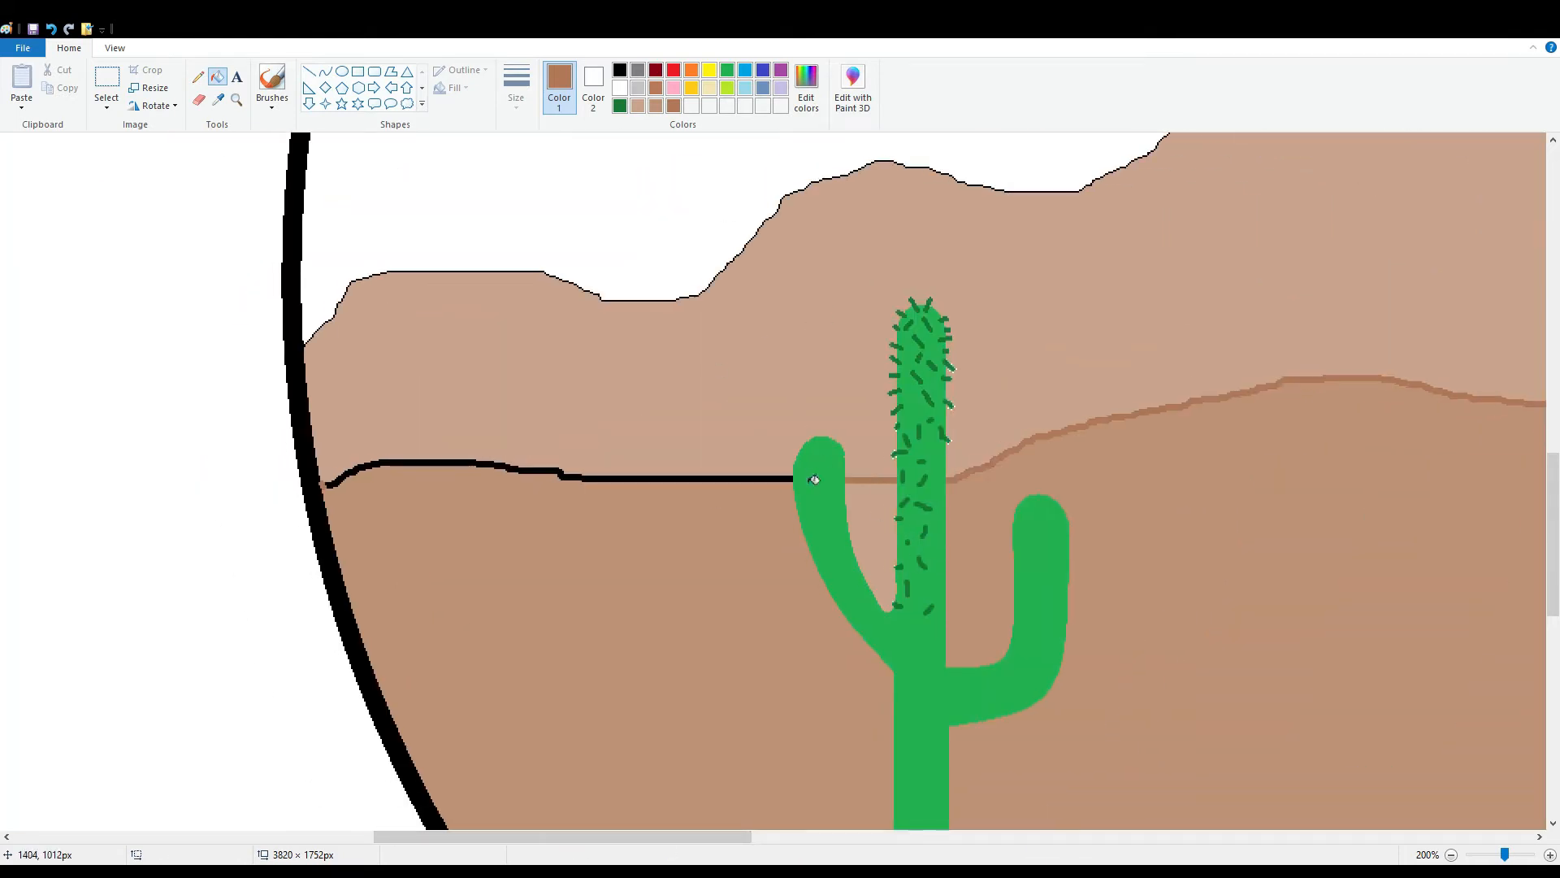
{"action": "left_click", "coordinate": [782, 479]}
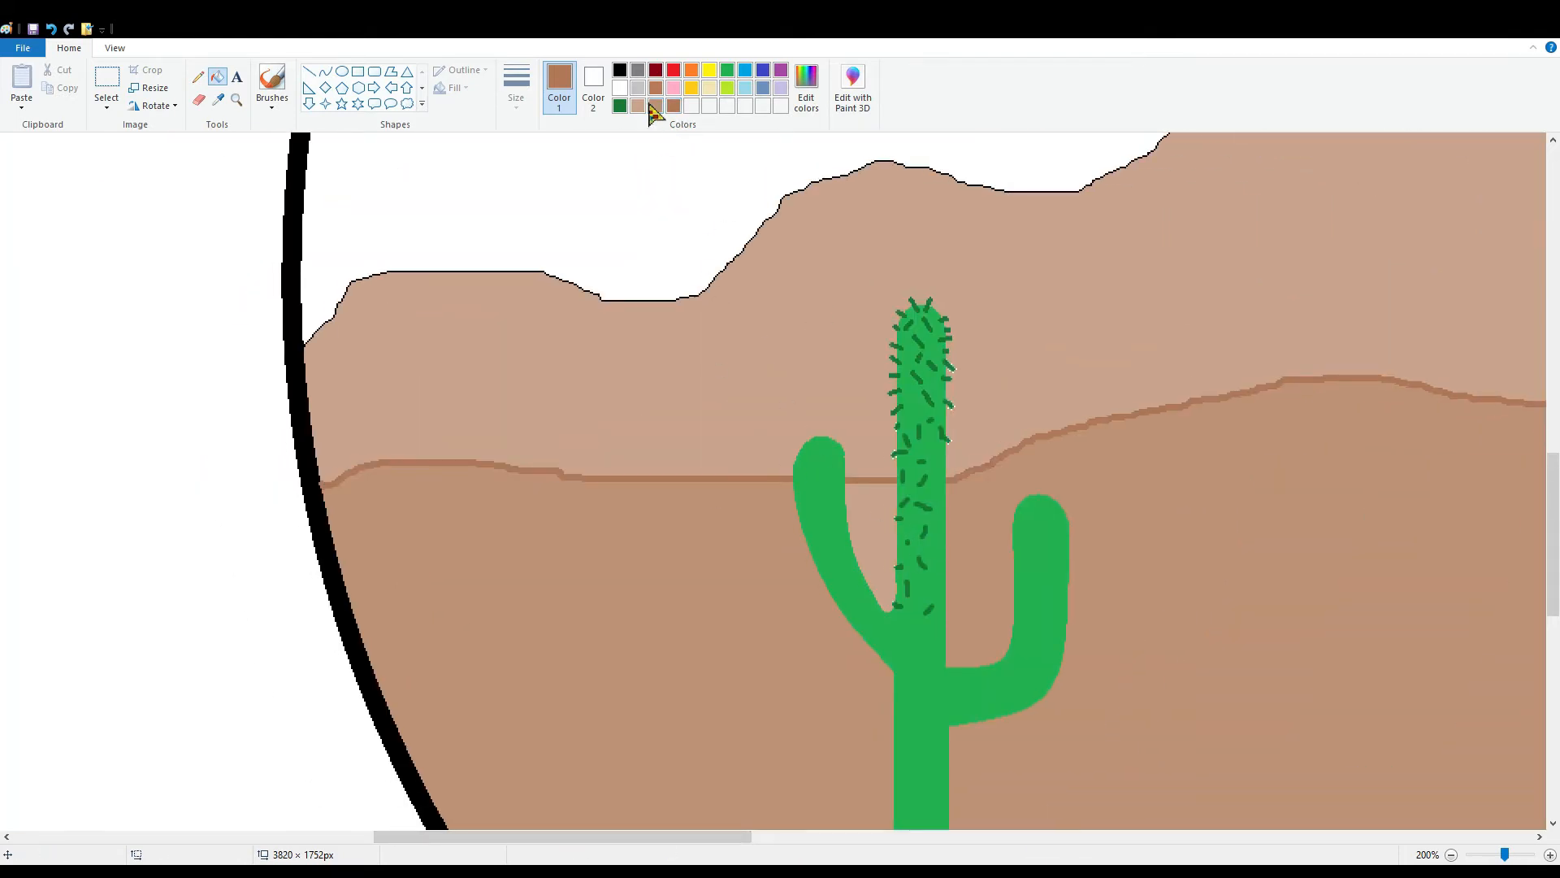
- Fill the line below the mountain and the gap between the cactus's left arm and trunk with the middle hill's brown
{"action": "left_click", "coordinate": [220, 100]}
{"action": "left_click", "coordinate": [464, 522]}
{"action": "left_click", "coordinate": [444, 466]}
{"action": "left_click", "coordinate": [868, 487]}
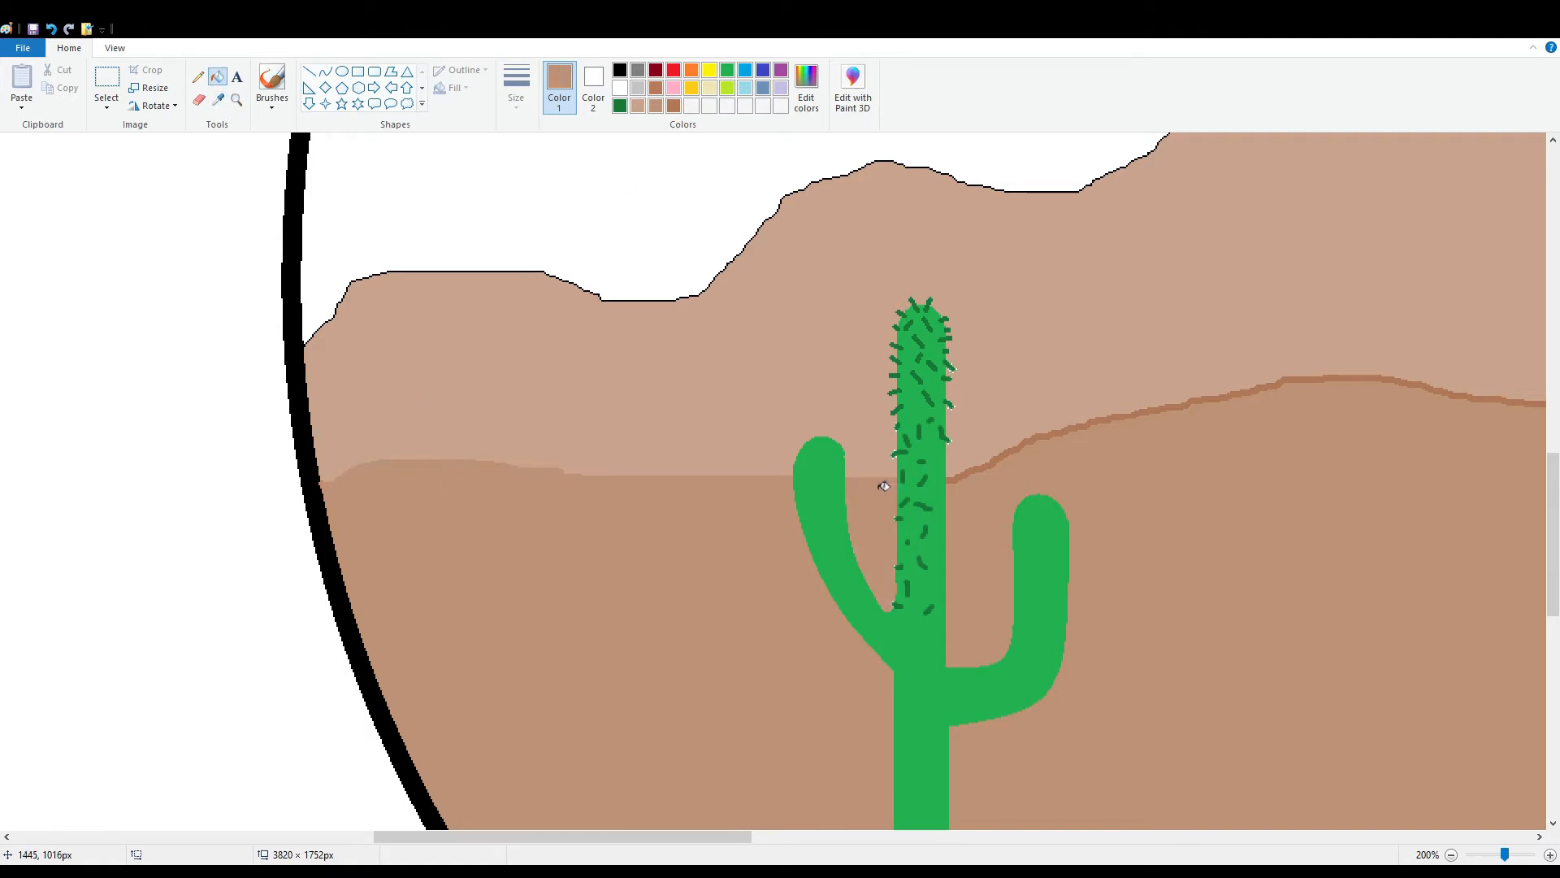
{"action": "left_click", "coordinate": [991, 469]}
{"action": "left_click", "coordinate": [1451, 855]}
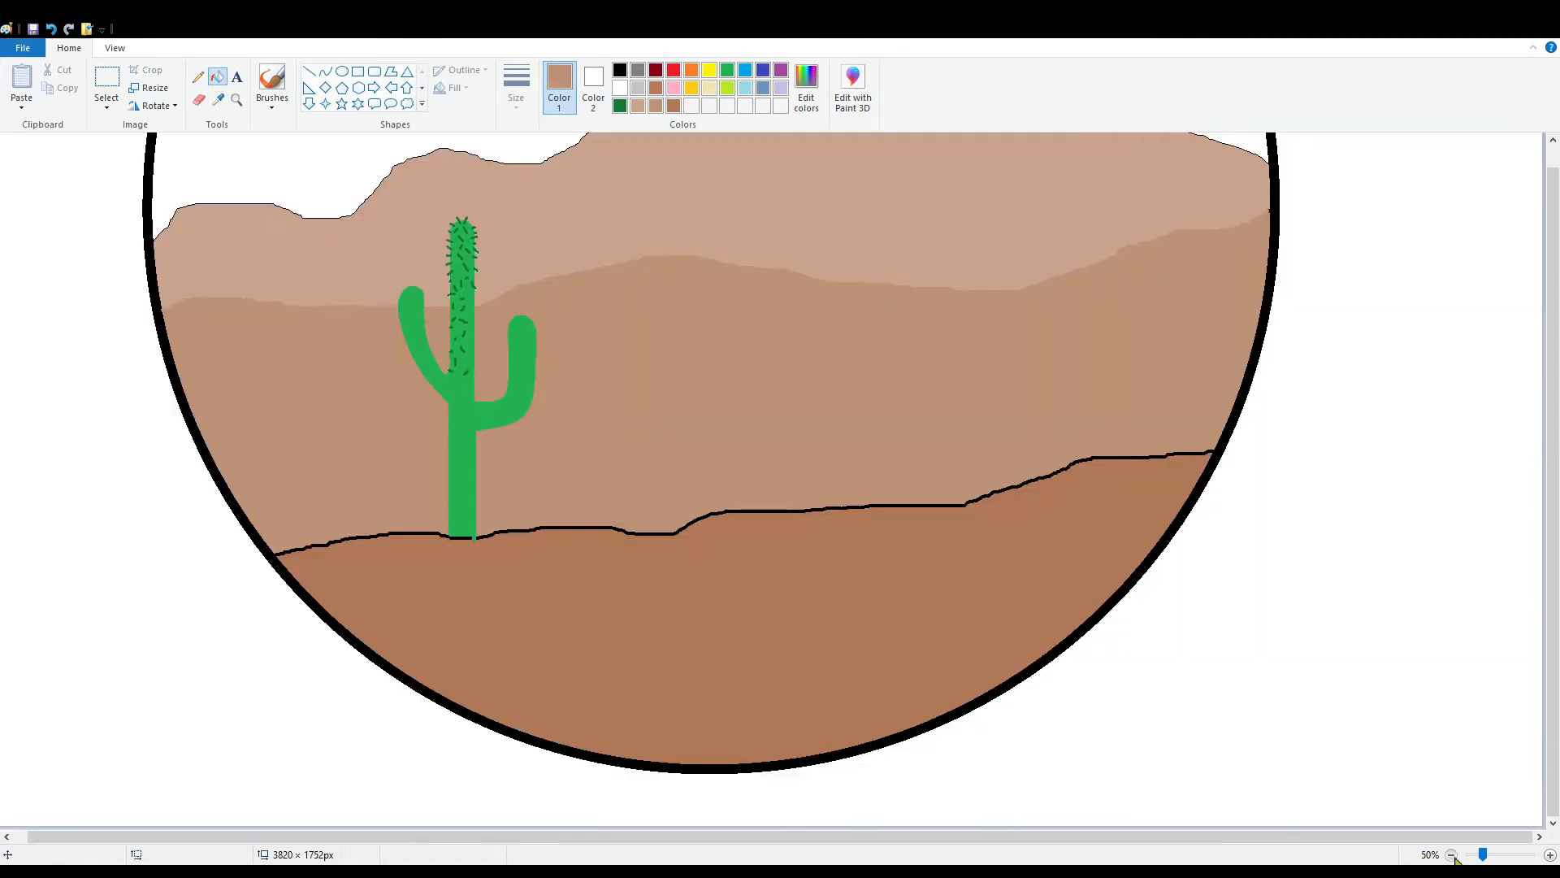
{"action": "left_click", "coordinate": [1451, 855]}
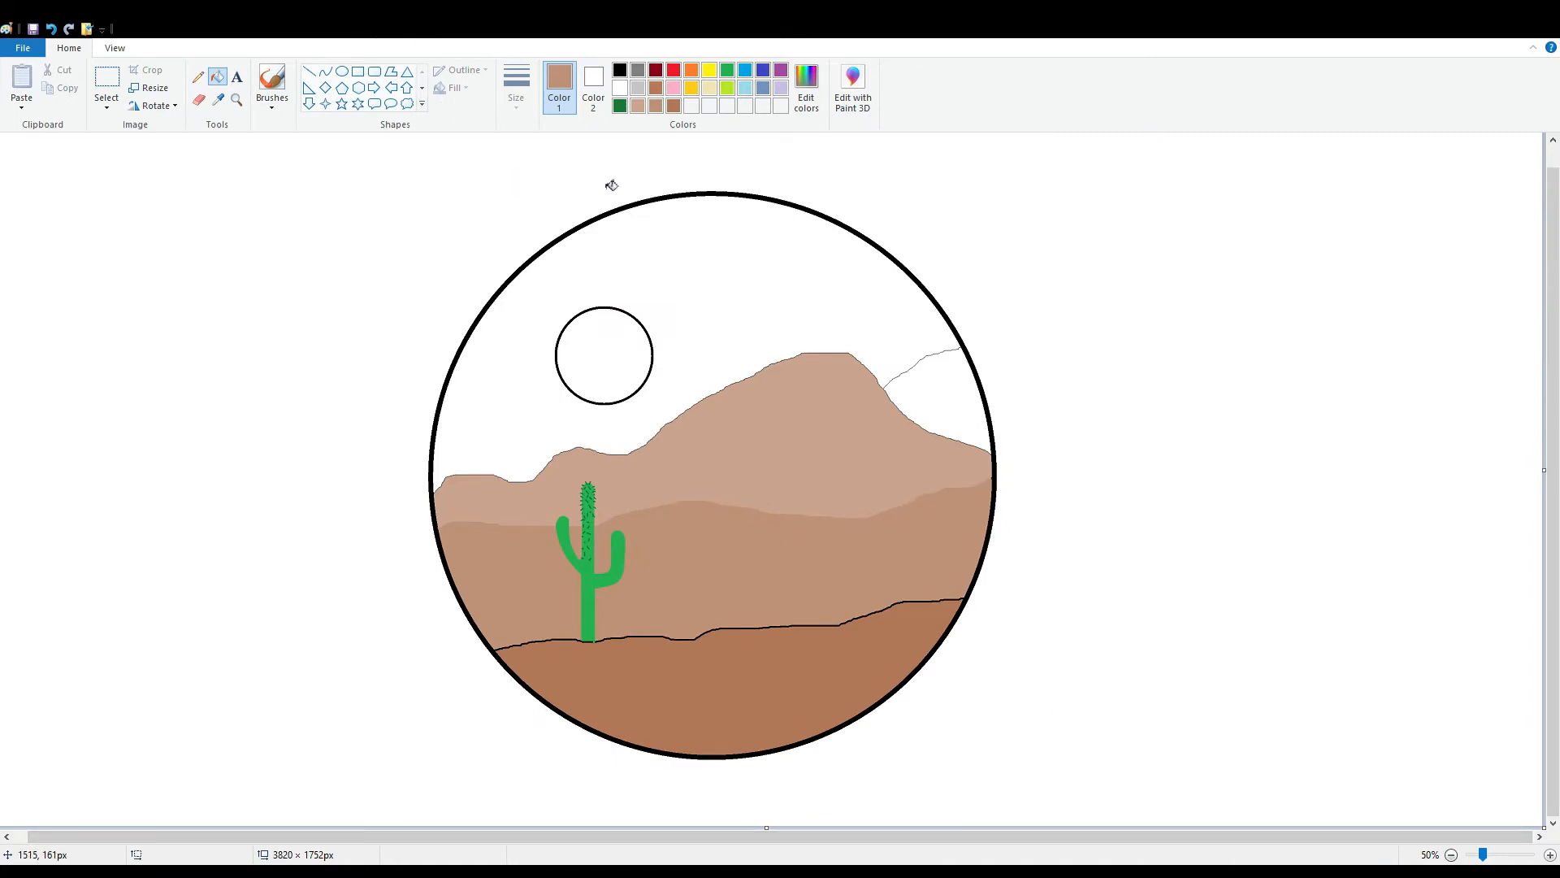
- Cover the black line around the cactus's base with Pencil strokes in the lowest hill's brown and separate the line's ends from the circle
{"action": "left_click", "coordinate": [1502, 855]}
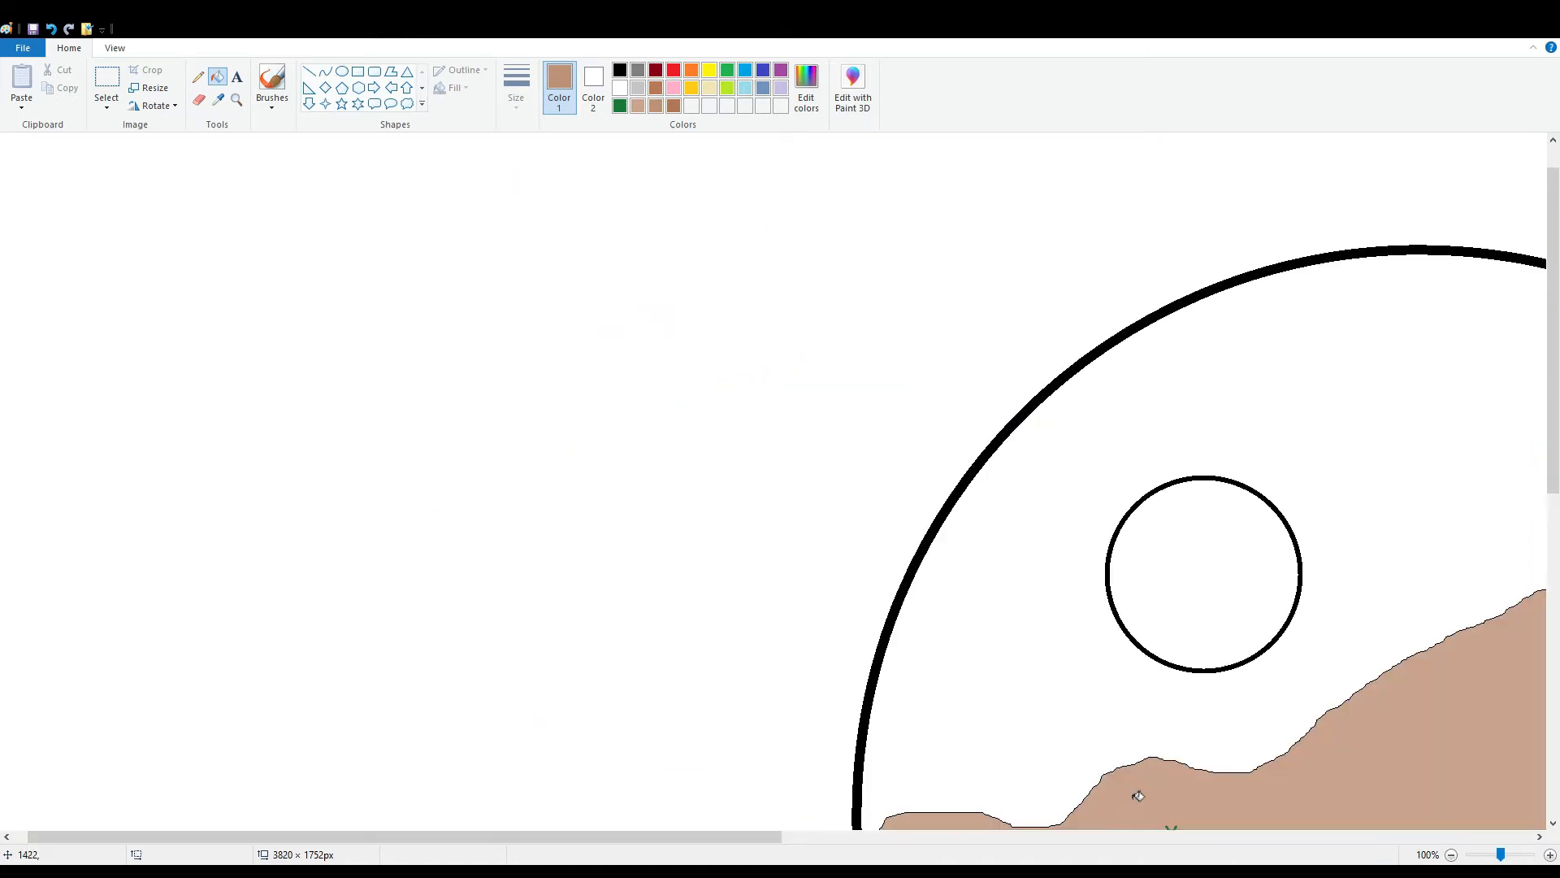
{"action": "left_click", "coordinate": [1505, 856]}
{"action": "scroll", "coordinate": [761, 724], "scroll_direction": "down", "scroll_amount": 10}
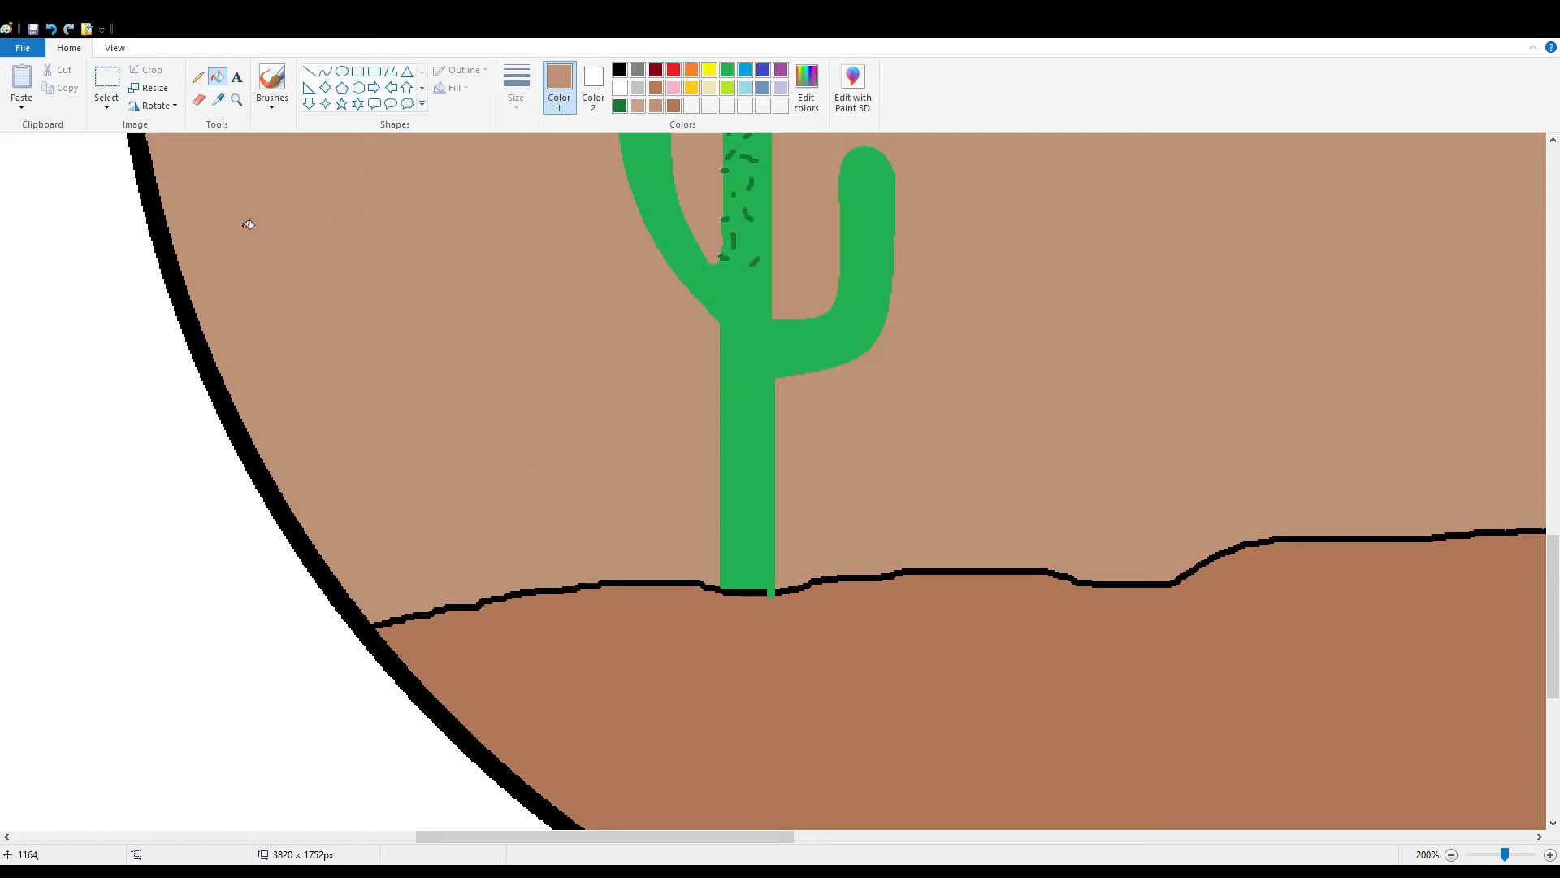
{"action": "left_click", "coordinate": [218, 99]}
{"action": "left_click", "coordinate": [442, 321]}
{"action": "left_click", "coordinate": [198, 78]}
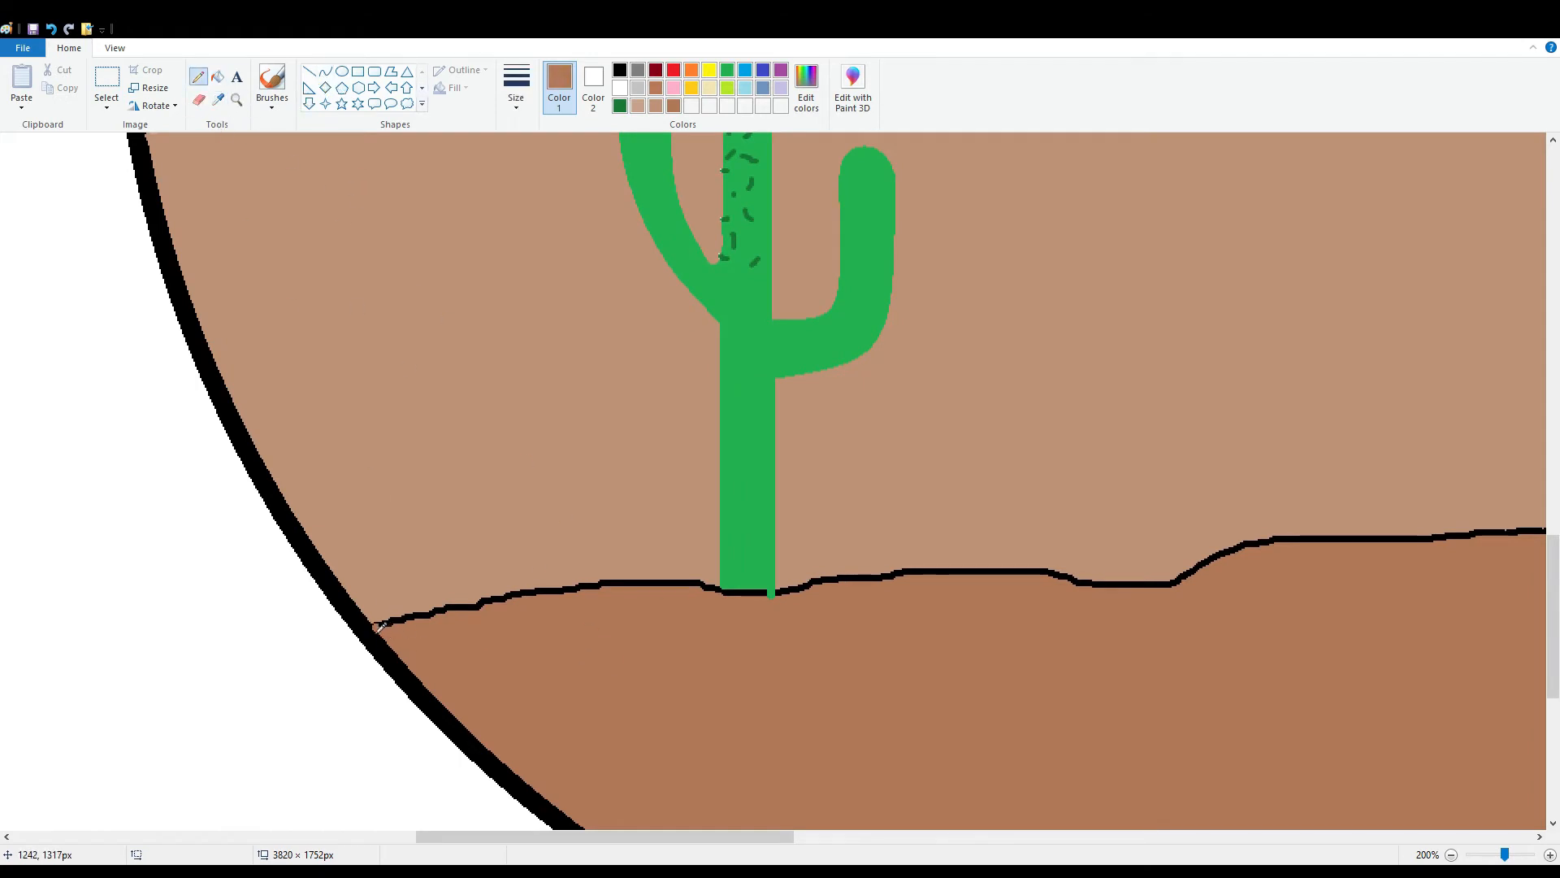
{"action": "left_click_drag", "start_coordinate": [547, 837], "coordinate": [624, 842]}
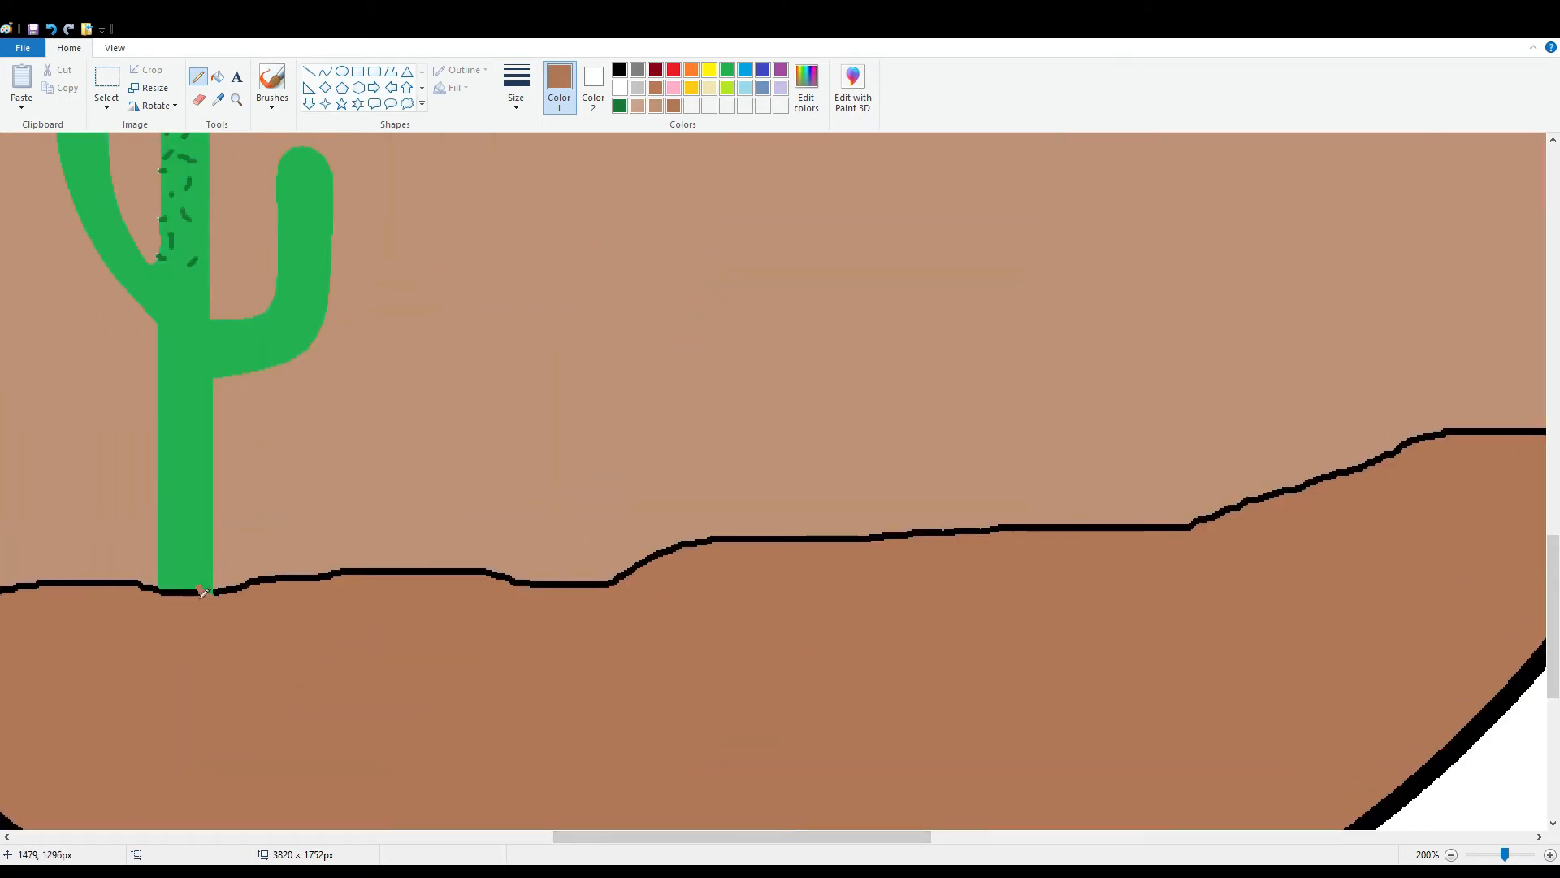
{"action": "left_click_drag", "start_coordinate": [203, 592], "coordinate": [184, 594]}
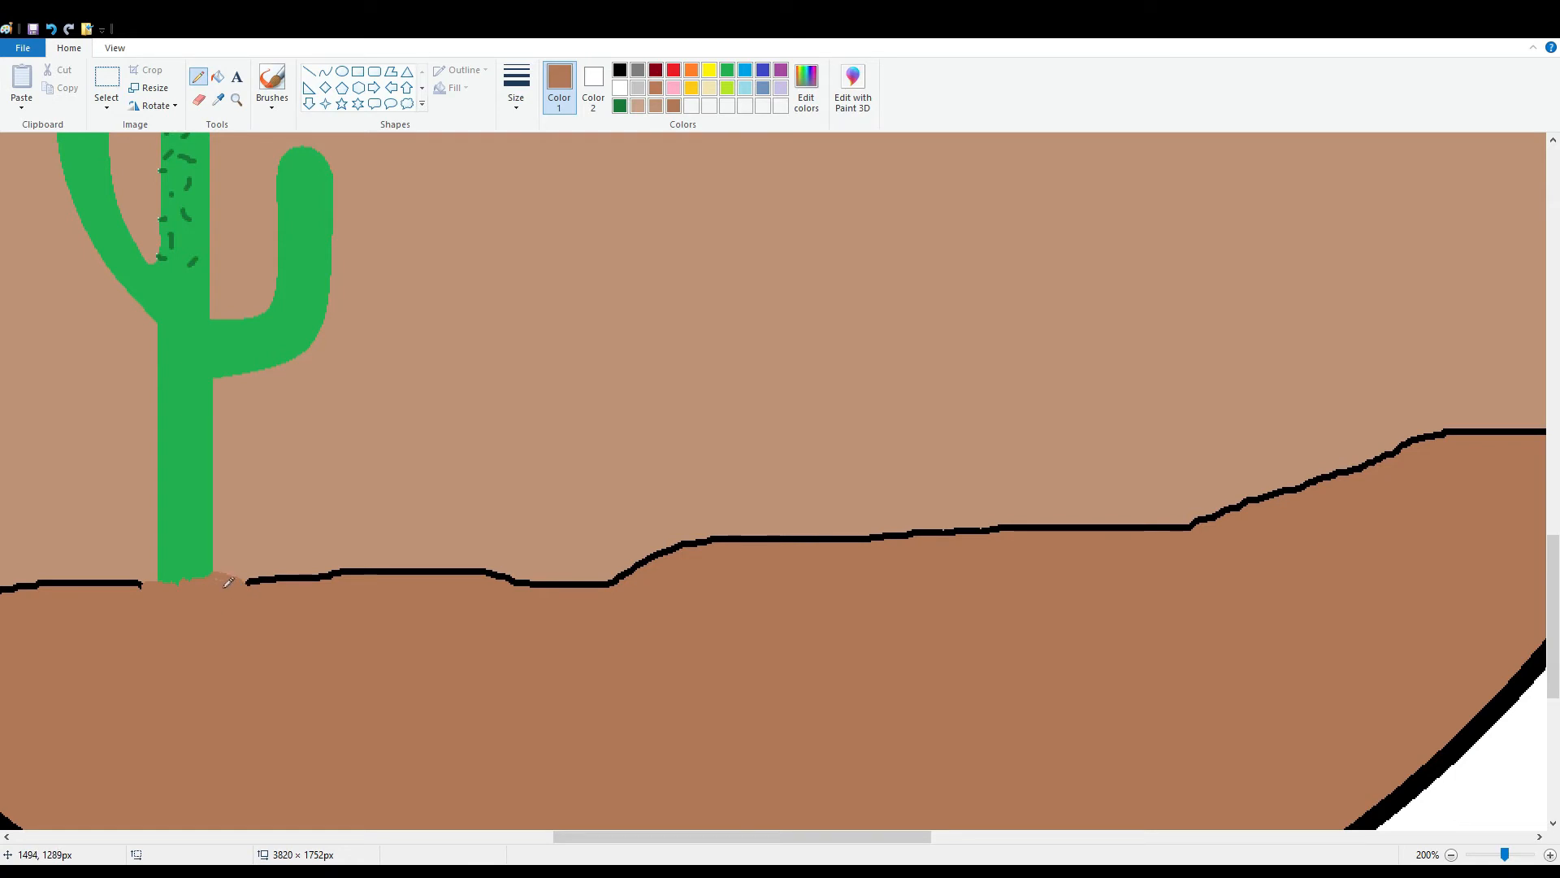
{"action": "left_click_drag", "start_coordinate": [199, 589], "coordinate": [68, 581]}
{"action": "mouse_move", "coordinate": [555, 837]}
{"action": "left_mouse_down"}
{"action": "mouse_move", "coordinate": [331, 840]}
{"action": "mouse_move", "coordinate": [776, 717]}
{"action": "left_mouse_up"}
{"action": "left_click_drag", "start_coordinate": [943, 849], "coordinate": [599, 839]}
- Fill the remaining black segments of the lowest hill's upper line with the same dark brown
{"action": "left_click", "coordinate": [217, 76]}
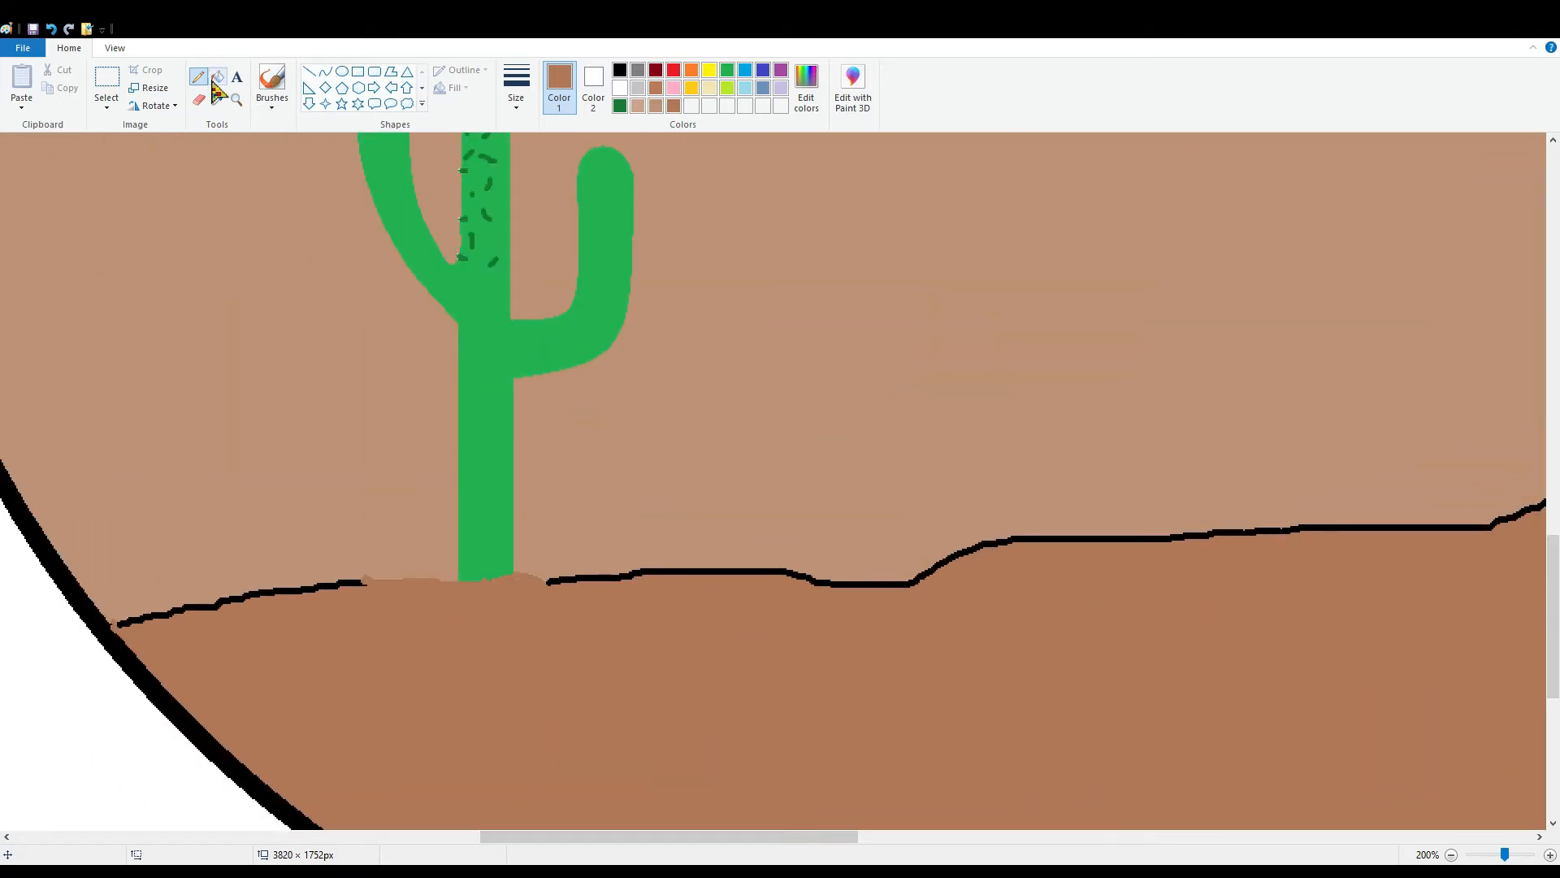
{"action": "left_click", "coordinate": [306, 593]}
{"action": "left_click", "coordinate": [596, 580]}
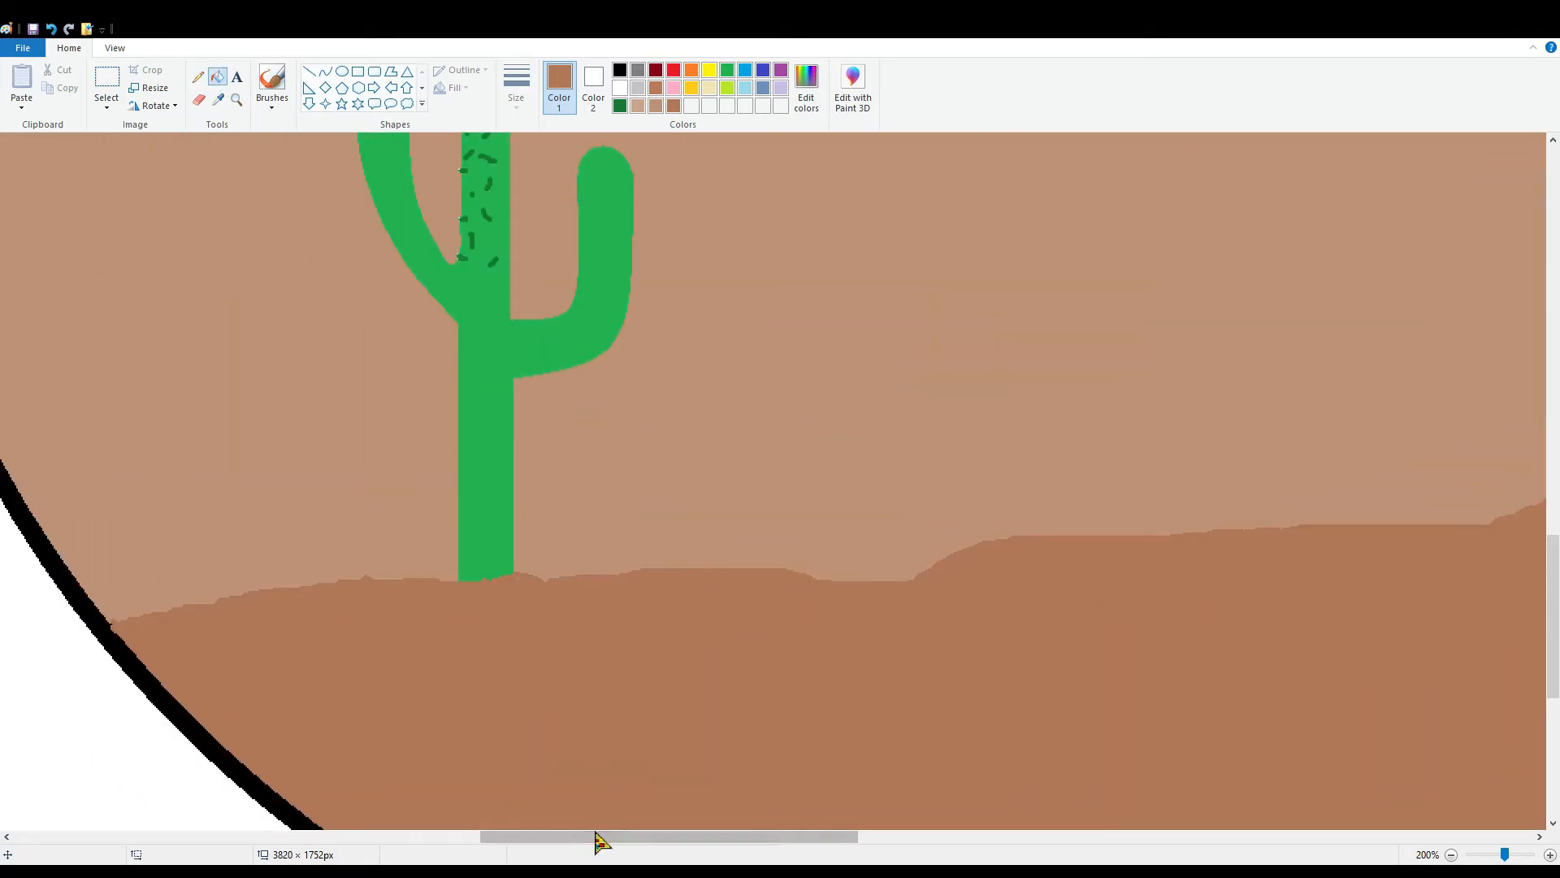
{"action": "left_click_drag", "start_coordinate": [599, 839], "coordinate": [902, 582]}
{"action": "left_click", "coordinate": [1451, 854]}
{"action": "left_click", "coordinate": [1451, 855]}
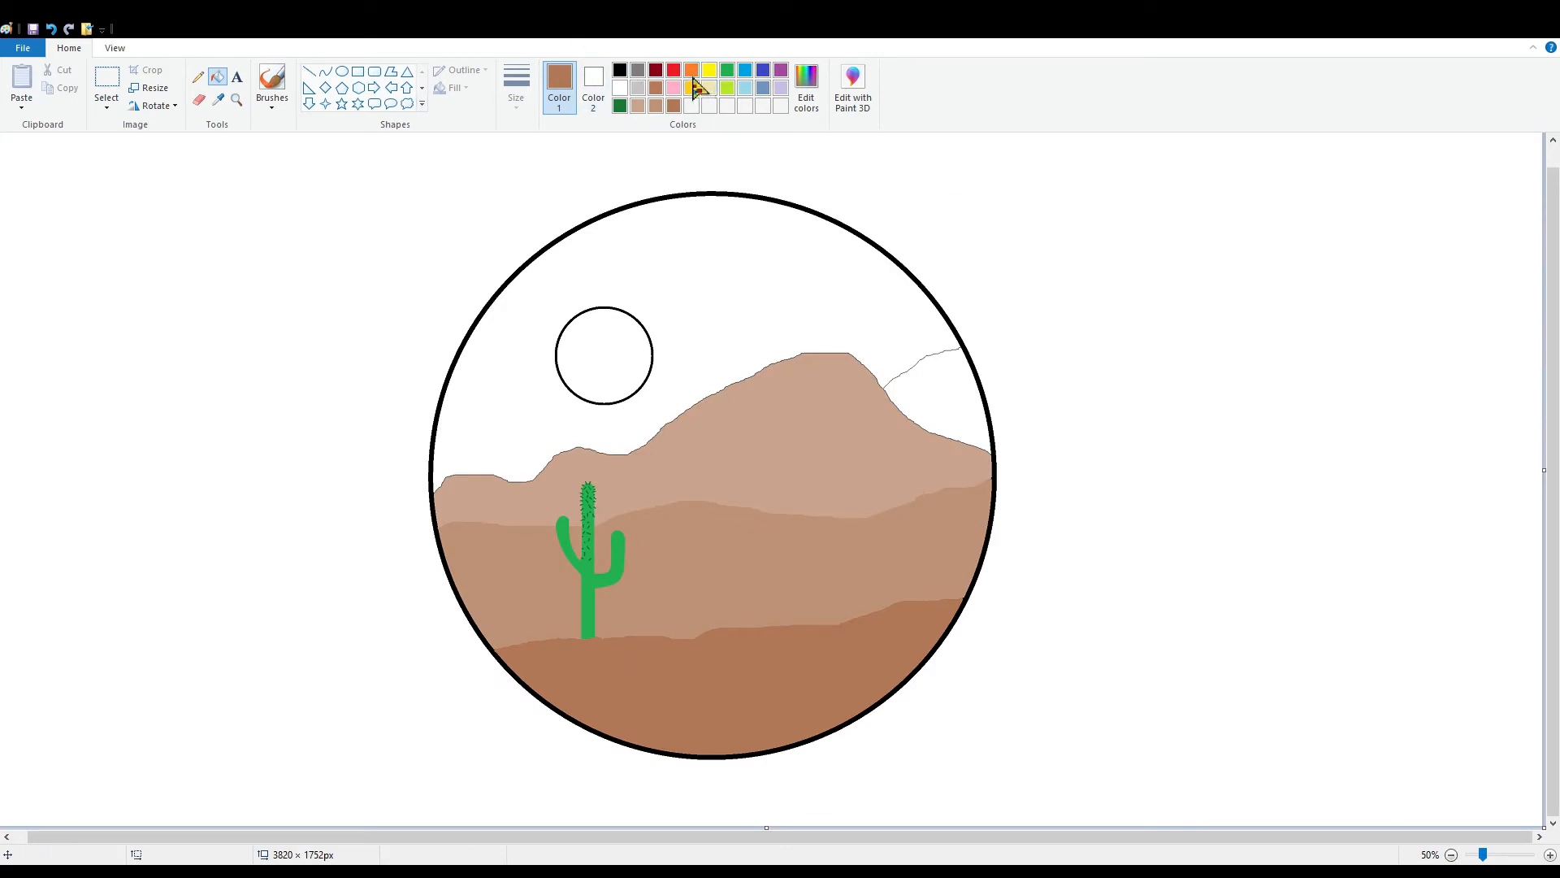
- Fill the sun and its outline with orange and the sky with light turquoise
{"action": "left_click", "coordinate": [692, 71]}
{"action": "left_click", "coordinate": [614, 345]}
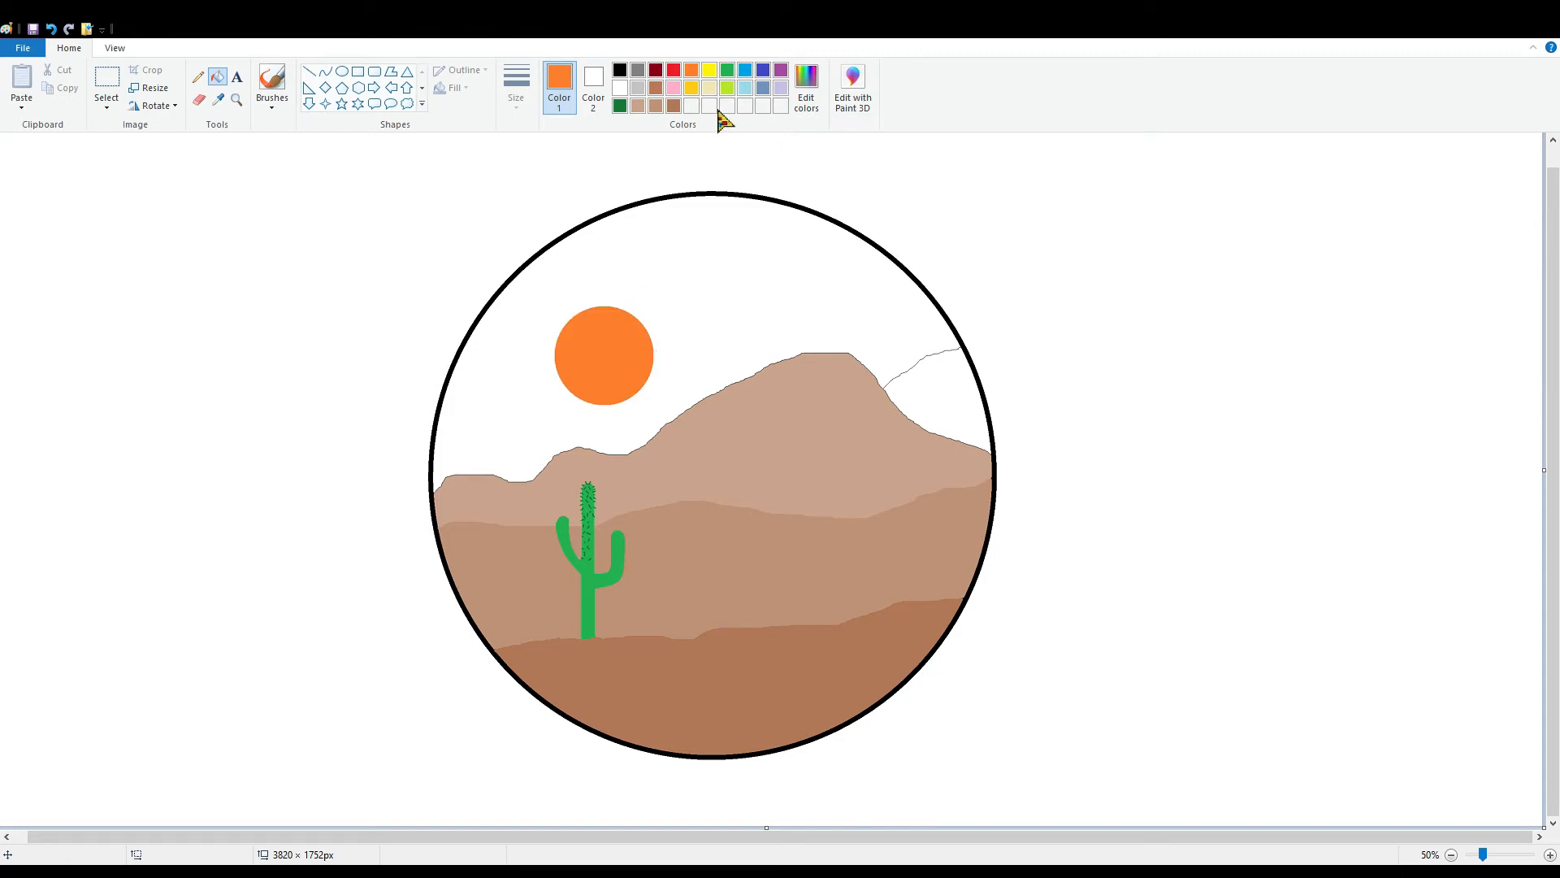
{"action": "left_click", "coordinate": [745, 88]}
{"action": "left_click", "coordinate": [796, 270]}
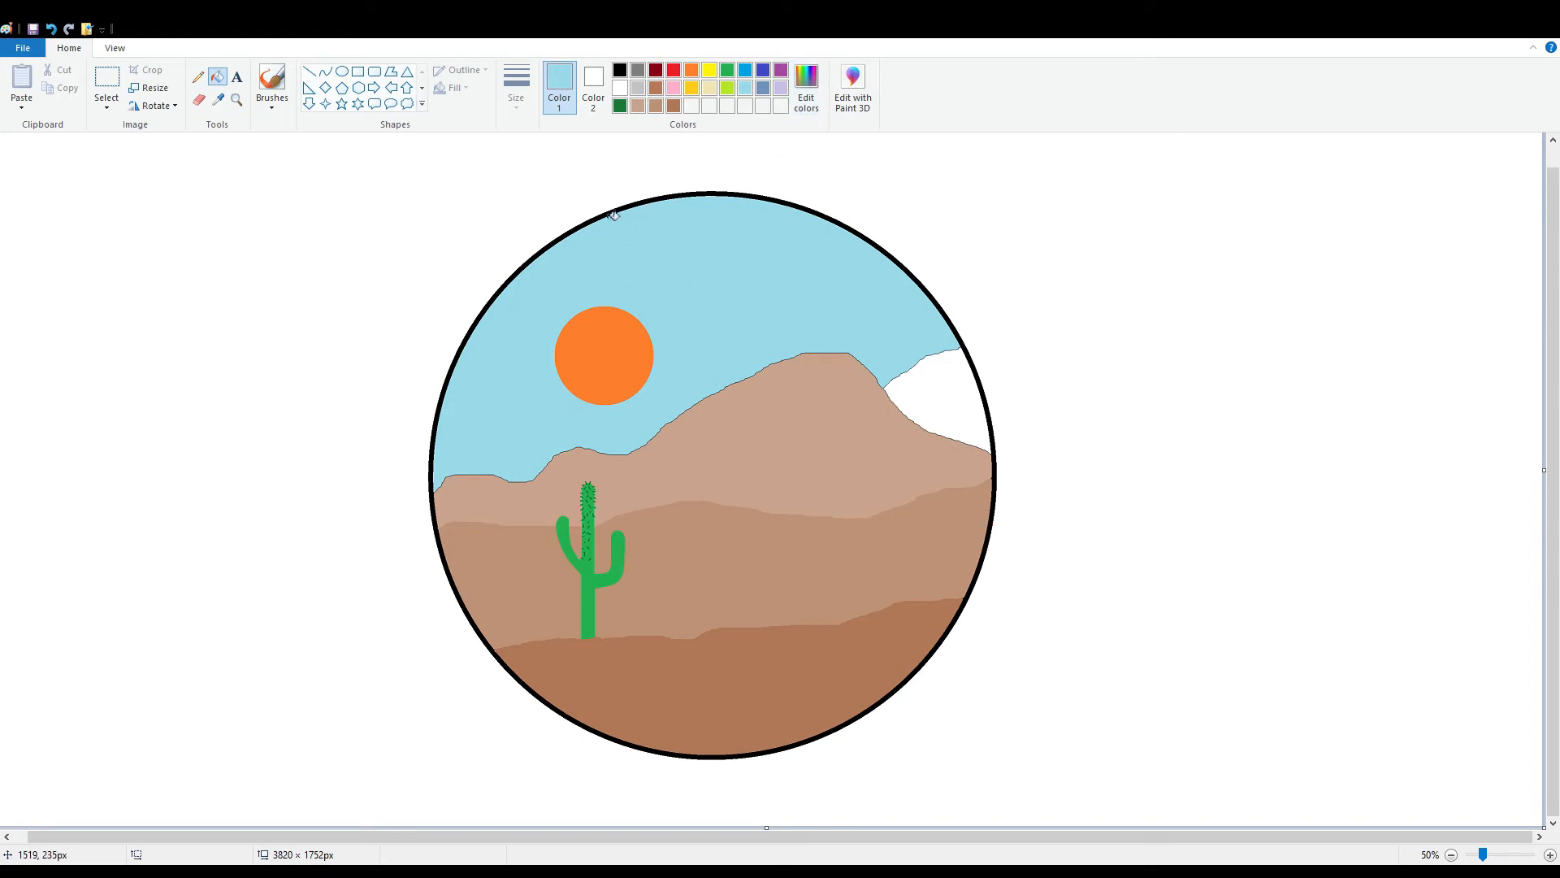
- Recolour the sun with gold first and with yellow after that
{"action": "left_click", "coordinate": [1506, 854]}
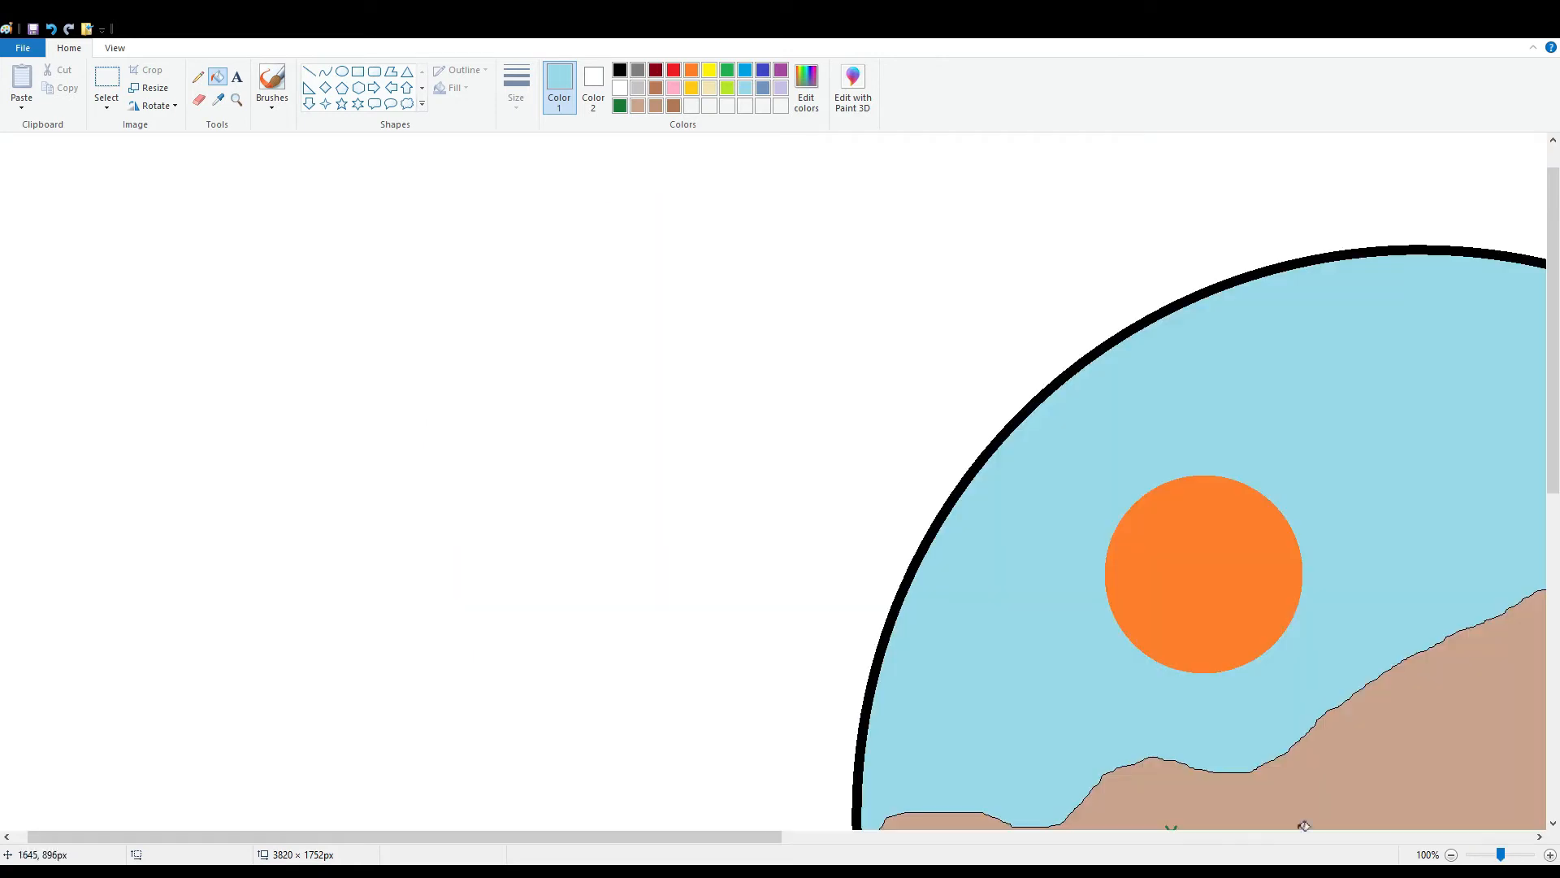
{"action": "left_click_drag", "start_coordinate": [694, 837], "coordinate": [1013, 836]}
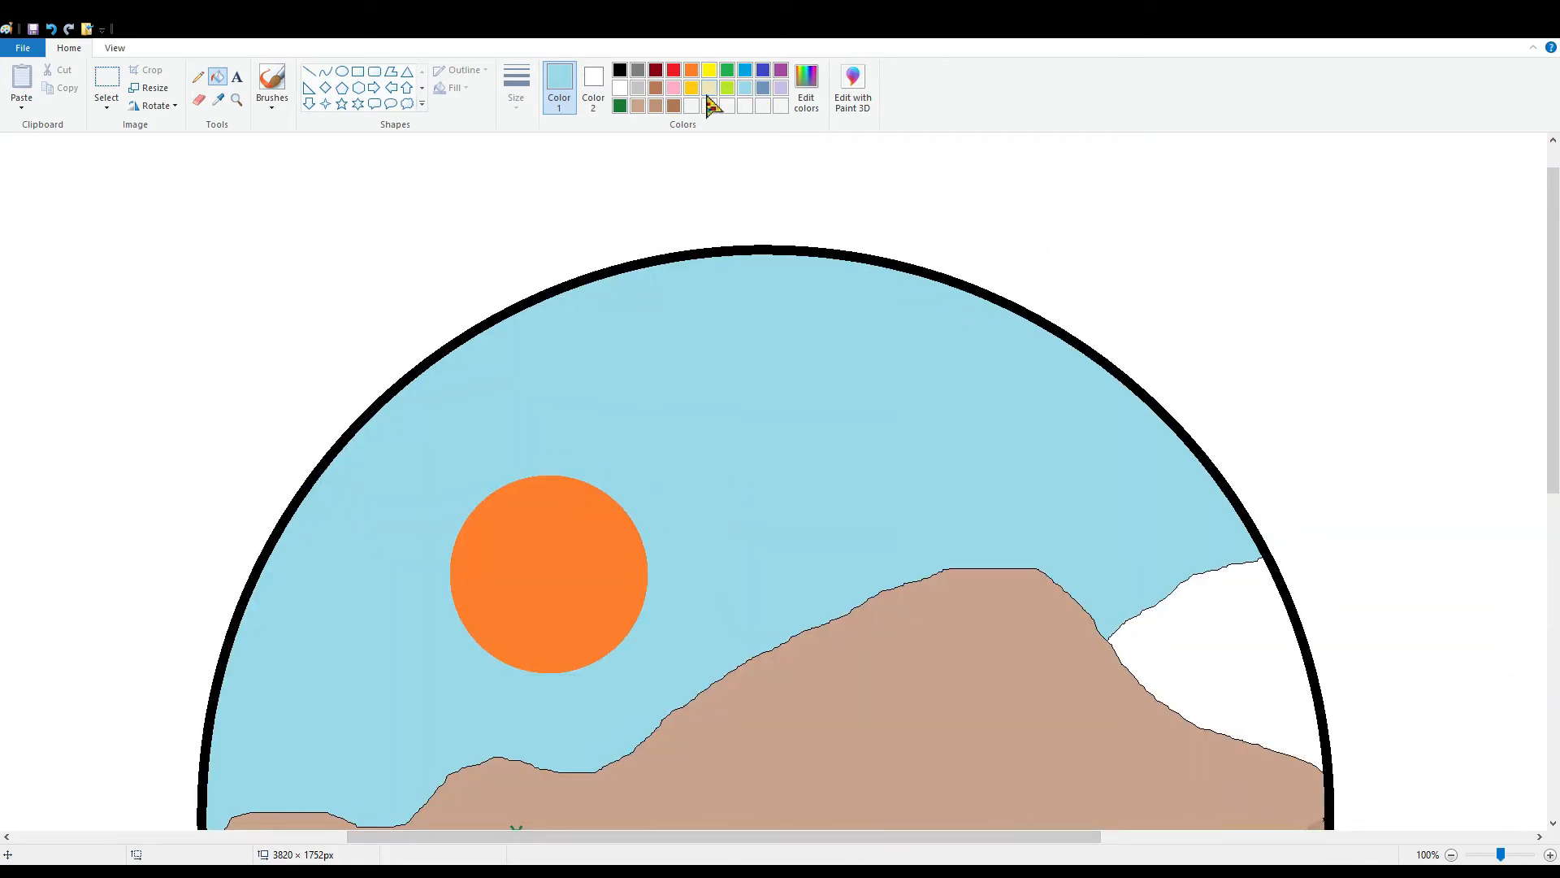
{"action": "left_click", "coordinate": [691, 87]}
{"action": "left_click", "coordinate": [568, 522]}
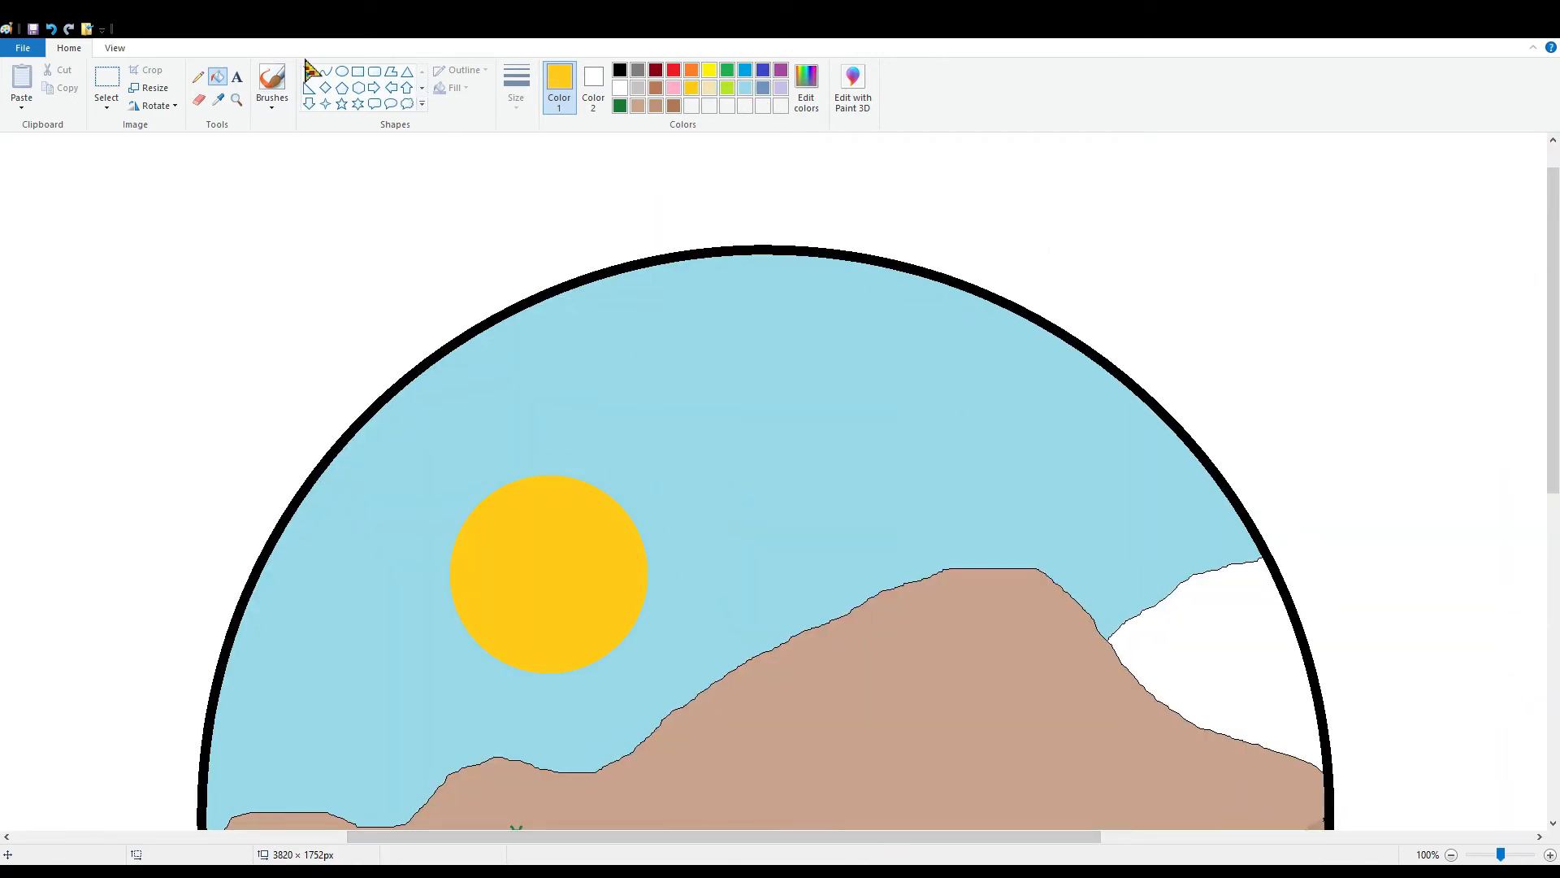
{"action": "left_click", "coordinate": [712, 73]}
{"action": "left_click", "coordinate": [498, 599]}
- Draw a gold-filled ellipse with a yellow outline, about 181 × 176 px, in the middle of the yellow sun
{"action": "left_click", "coordinate": [342, 71]}
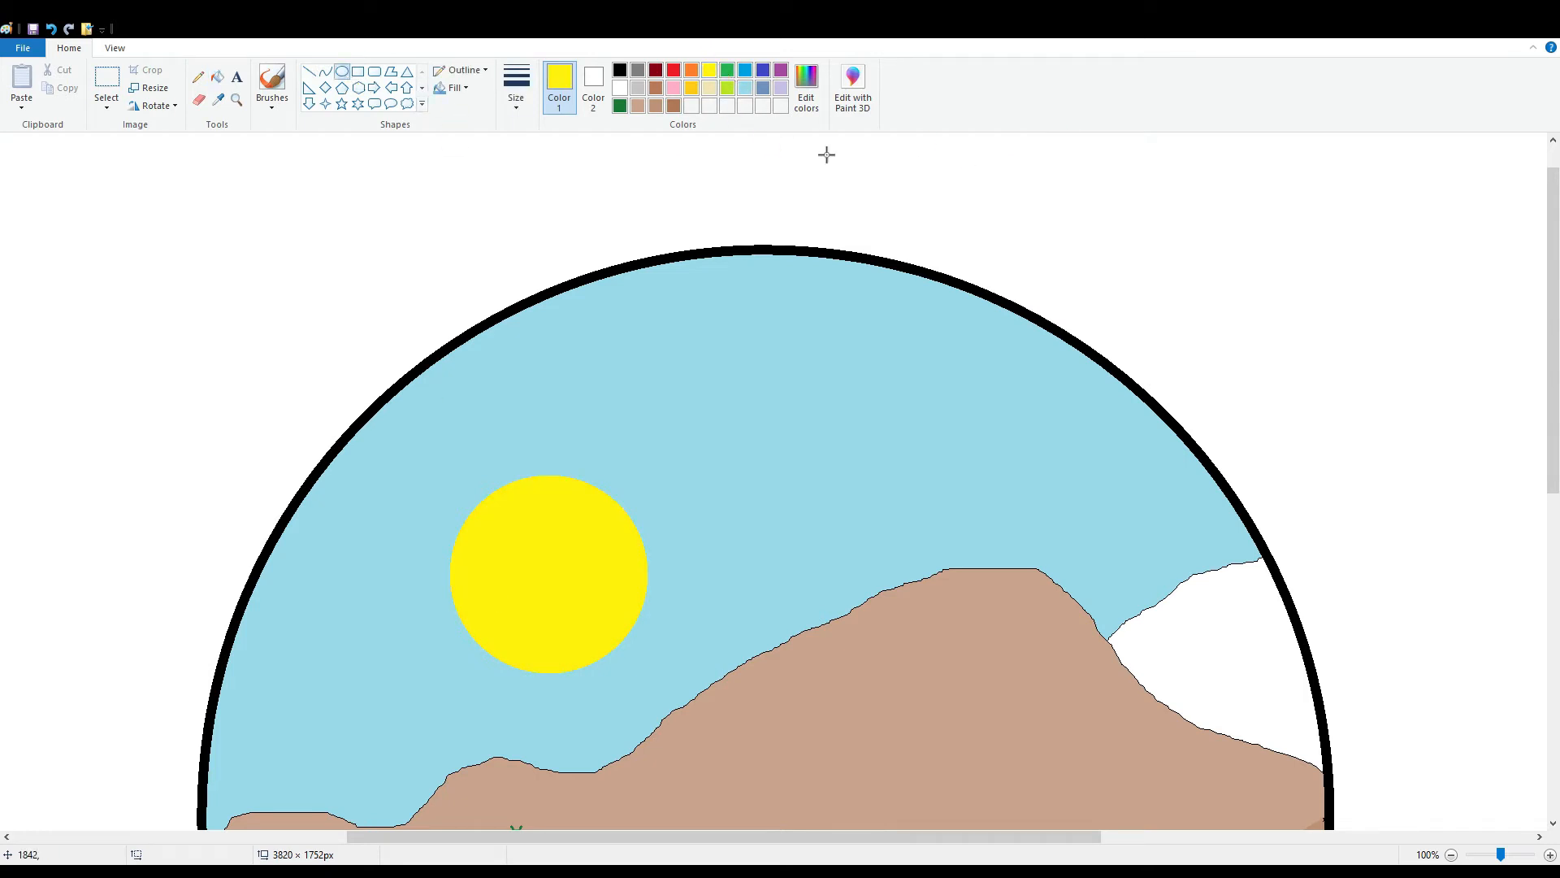
{"action": "left_click", "coordinate": [594, 82]}
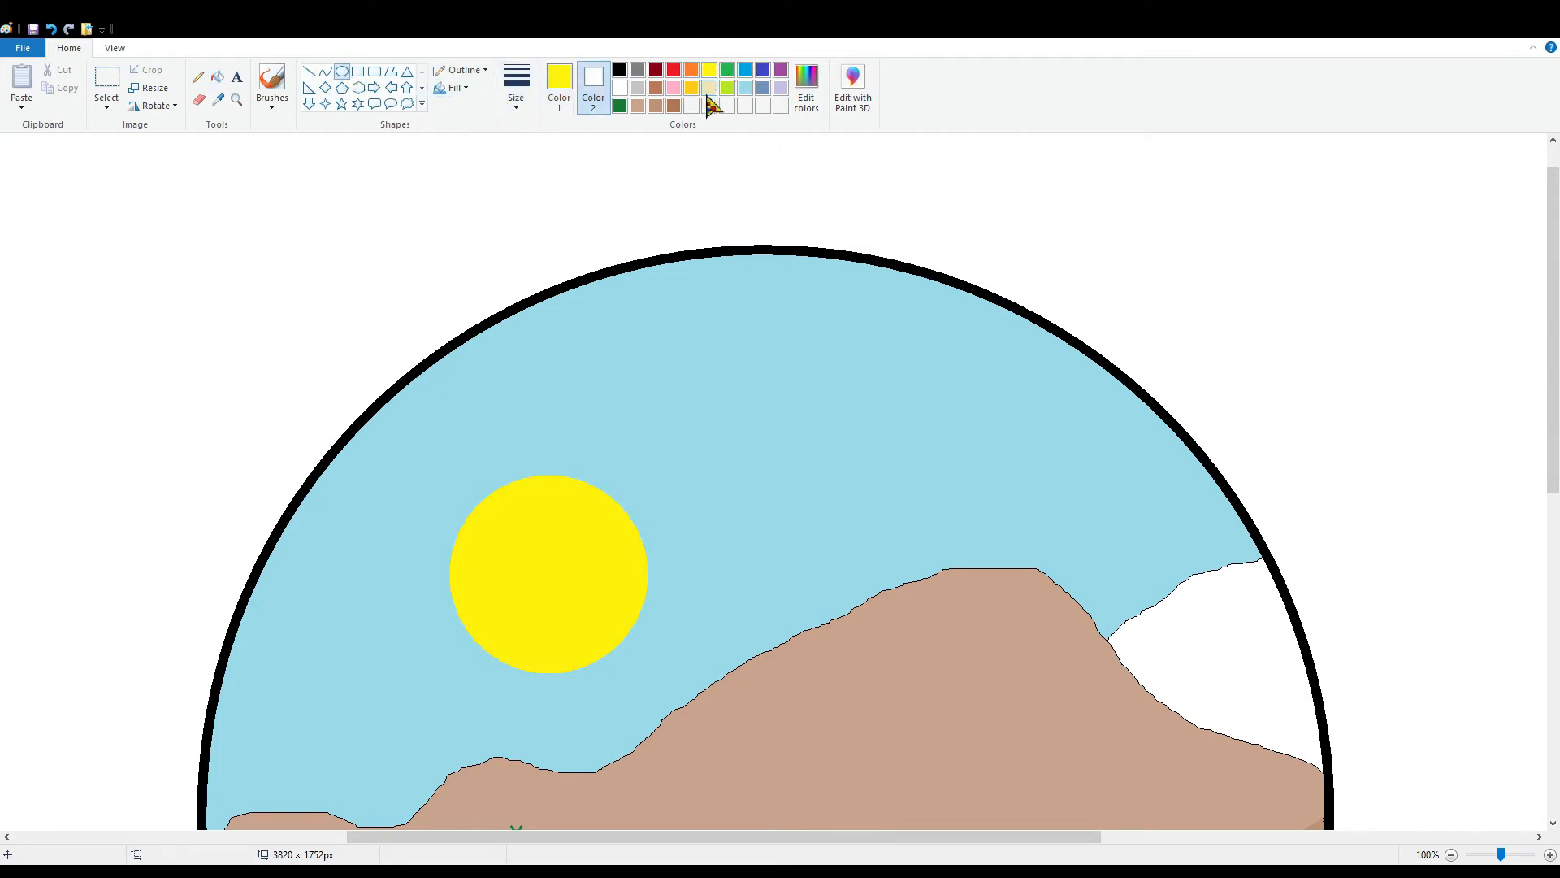
{"action": "left_click", "coordinate": [693, 87]}
{"action": "mouse_move", "coordinate": [492, 524]}
{"action": "left_mouse_down"}
{"action": "mouse_move", "coordinate": [637, 672]}
{"action": "mouse_move", "coordinate": [592, 606]}
{"action": "left_mouse_up"}
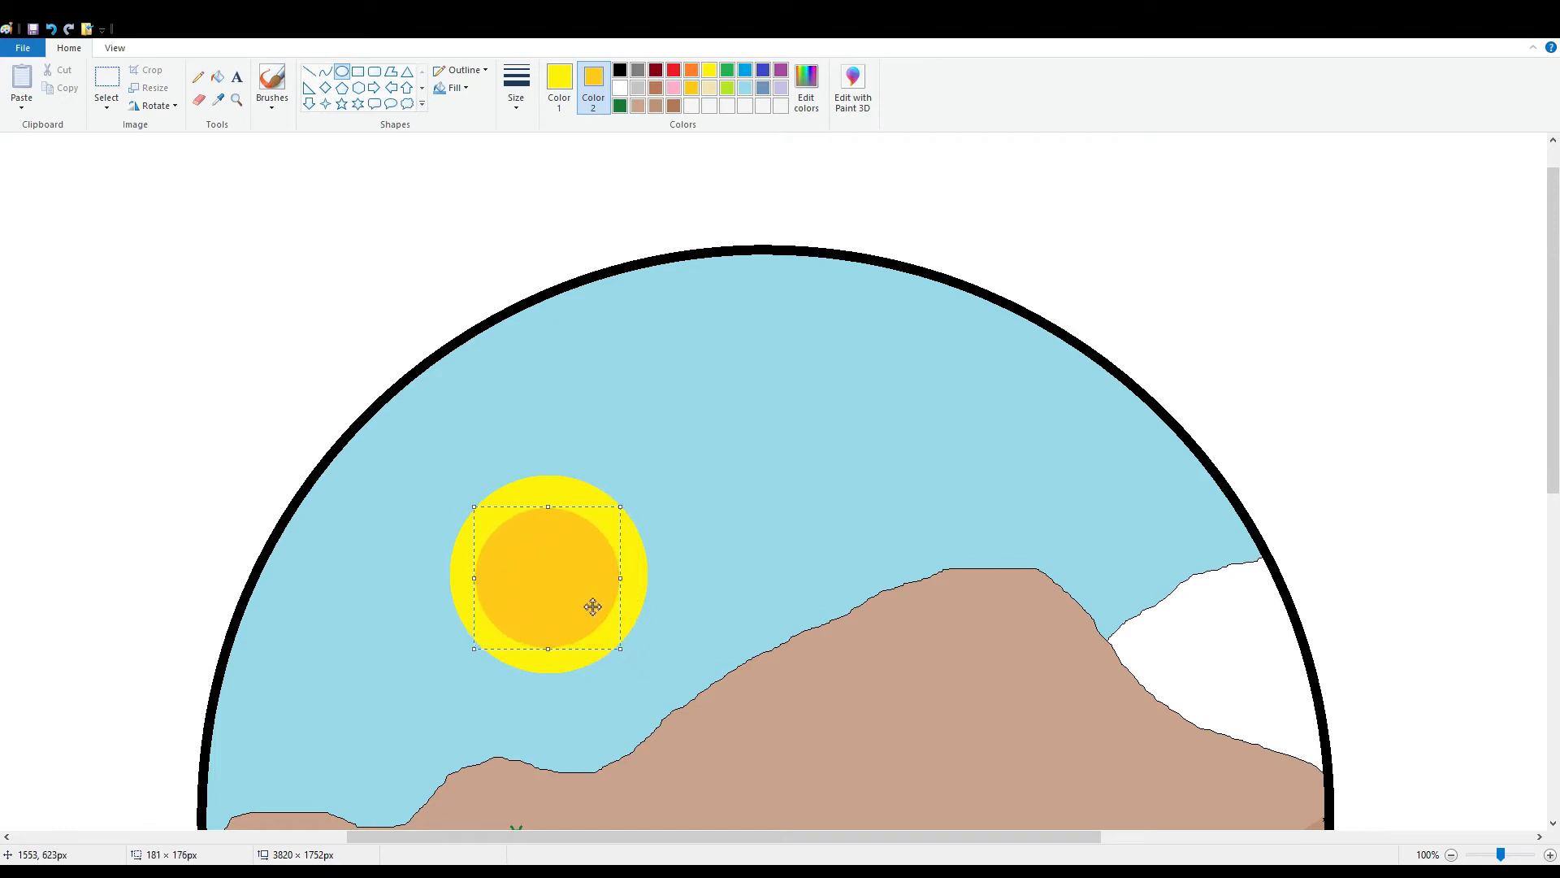
{"action": "left_click", "coordinate": [962, 557]}
- Brush short gold strokes outward from the gold disc's lower-left edge into the sun's yellow rim
{"action": "left_click", "coordinate": [1521, 861]}
{"action": "left_click", "coordinate": [272, 86]}
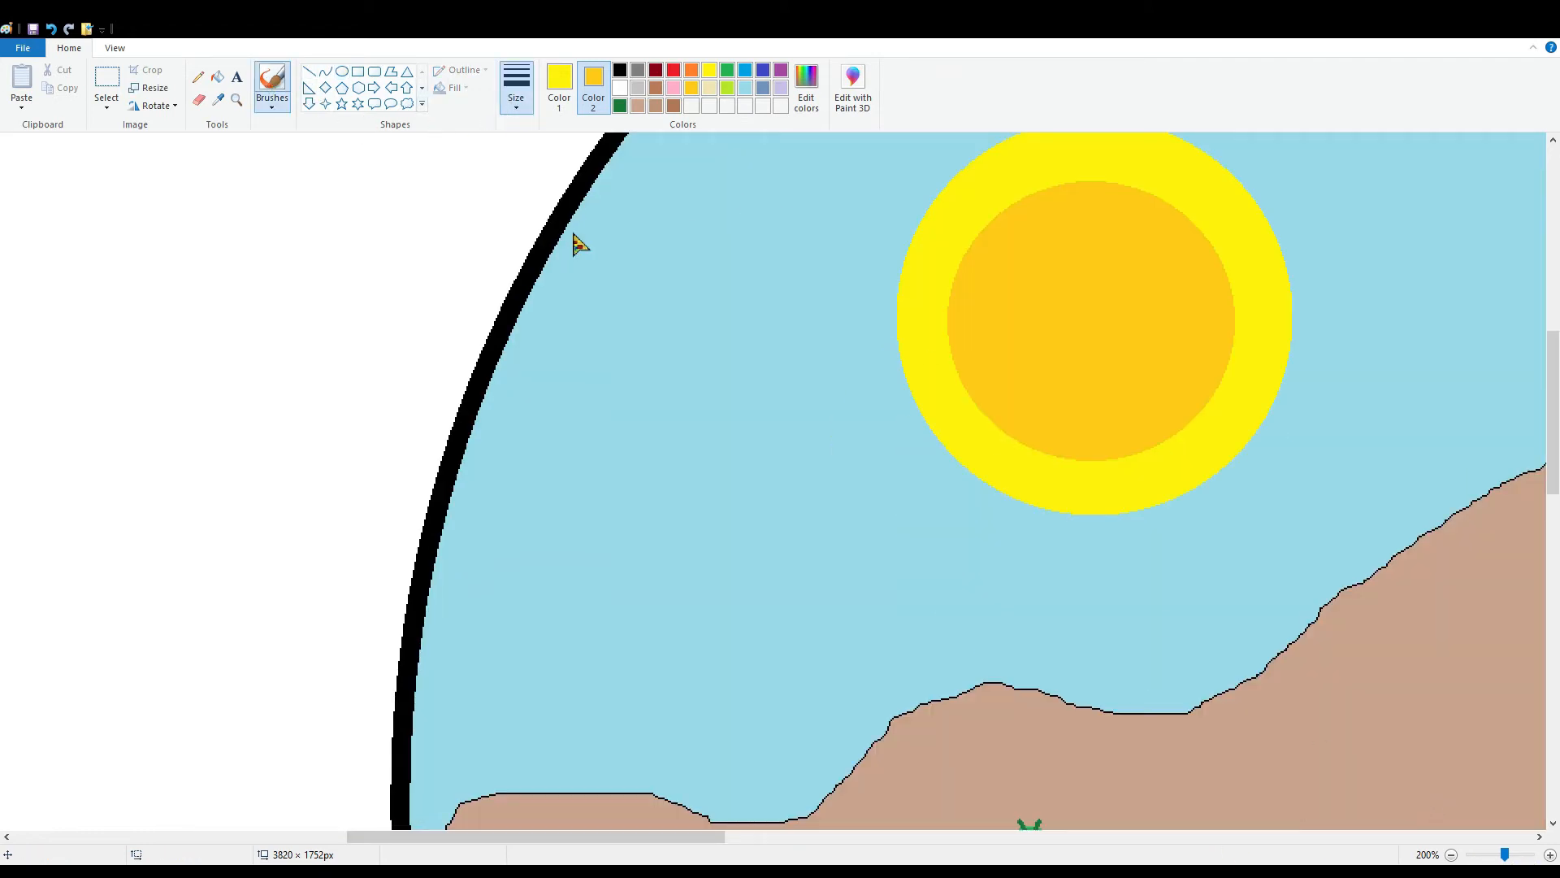
{"action": "left_click", "coordinate": [559, 85]}
{"action": "left_click", "coordinate": [692, 87]}
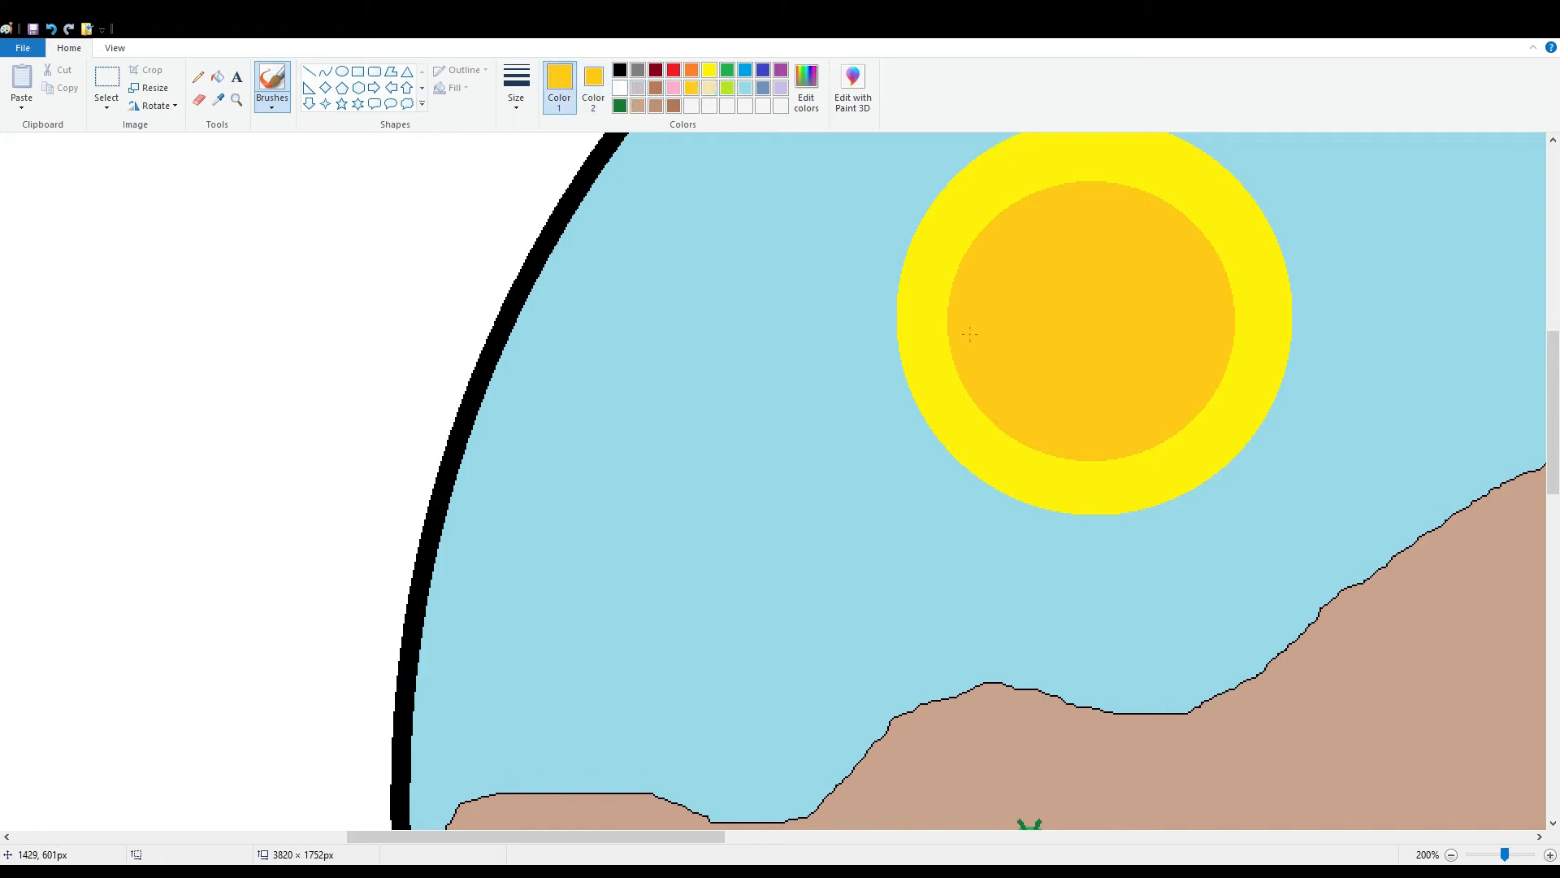
{"action": "left_click_drag", "start_coordinate": [937, 342], "coordinate": [949, 364]}
{"action": "mouse_move", "coordinate": [978, 309]}
{"action": "left_mouse_down"}
{"action": "mouse_move", "coordinate": [968, 276]}
{"action": "mouse_move", "coordinate": [909, 324]}
{"action": "mouse_move", "coordinate": [1001, 356]}
{"action": "mouse_move", "coordinate": [947, 361]}
{"action": "mouse_move", "coordinate": [972, 360]}
{"action": "mouse_move", "coordinate": [962, 407]}
{"action": "mouse_move", "coordinate": [963, 374]}
{"action": "mouse_move", "coordinate": [1000, 384]}
{"action": "mouse_move", "coordinate": [993, 417]}
{"action": "mouse_move", "coordinate": [1026, 452]}
{"action": "mouse_move", "coordinate": [1018, 463]}
{"action": "mouse_move", "coordinate": [1011, 428]}
{"action": "mouse_move", "coordinate": [966, 439]}
{"action": "left_mouse_up"}
{"action": "left_click", "coordinate": [51, 29]}
{"action": "left_click", "coordinate": [509, 101]}
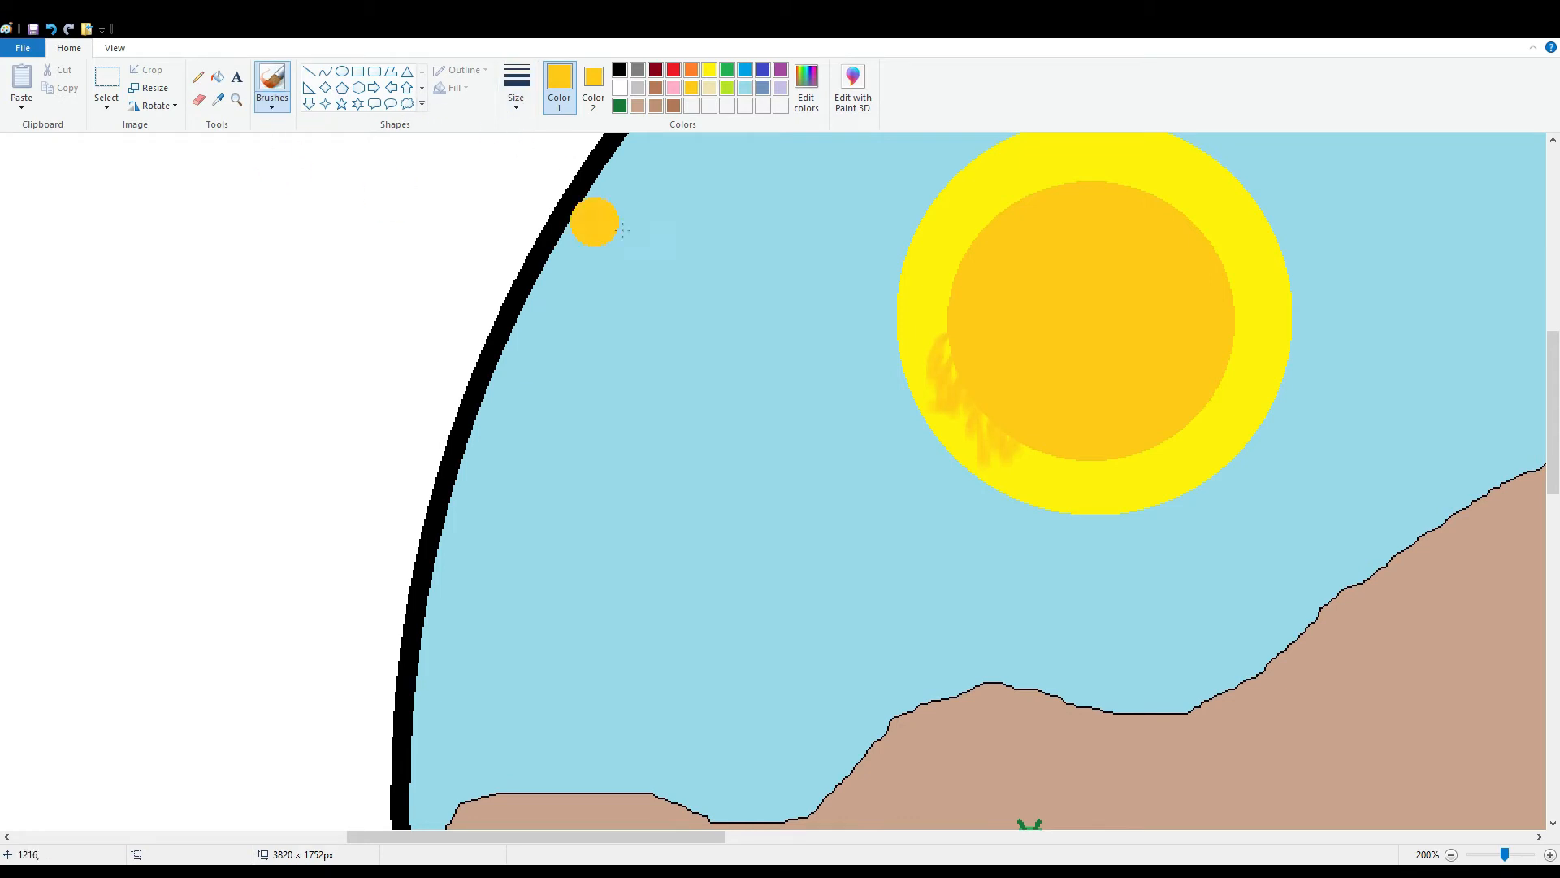
- Continue the gold brush strokes around the rest of the disc's edge, undoing stray strokes
{"action": "mouse_move", "coordinate": [944, 302]}
{"action": "left_mouse_down"}
{"action": "mouse_move", "coordinate": [969, 325]}
{"action": "mouse_move", "coordinate": [963, 307]}
{"action": "mouse_move", "coordinate": [996, 290]}
{"action": "mouse_move", "coordinate": [950, 295]}
{"action": "mouse_move", "coordinate": [1001, 266]}
{"action": "mouse_move", "coordinate": [946, 271]}
{"action": "mouse_move", "coordinate": [1036, 238]}
{"action": "mouse_move", "coordinate": [975, 240]}
{"action": "mouse_move", "coordinate": [996, 215]}
{"action": "mouse_move", "coordinate": [974, 224]}
{"action": "mouse_move", "coordinate": [1056, 154]}
{"action": "left_mouse_up"}
{"action": "key", "text": "ctrl+z"}
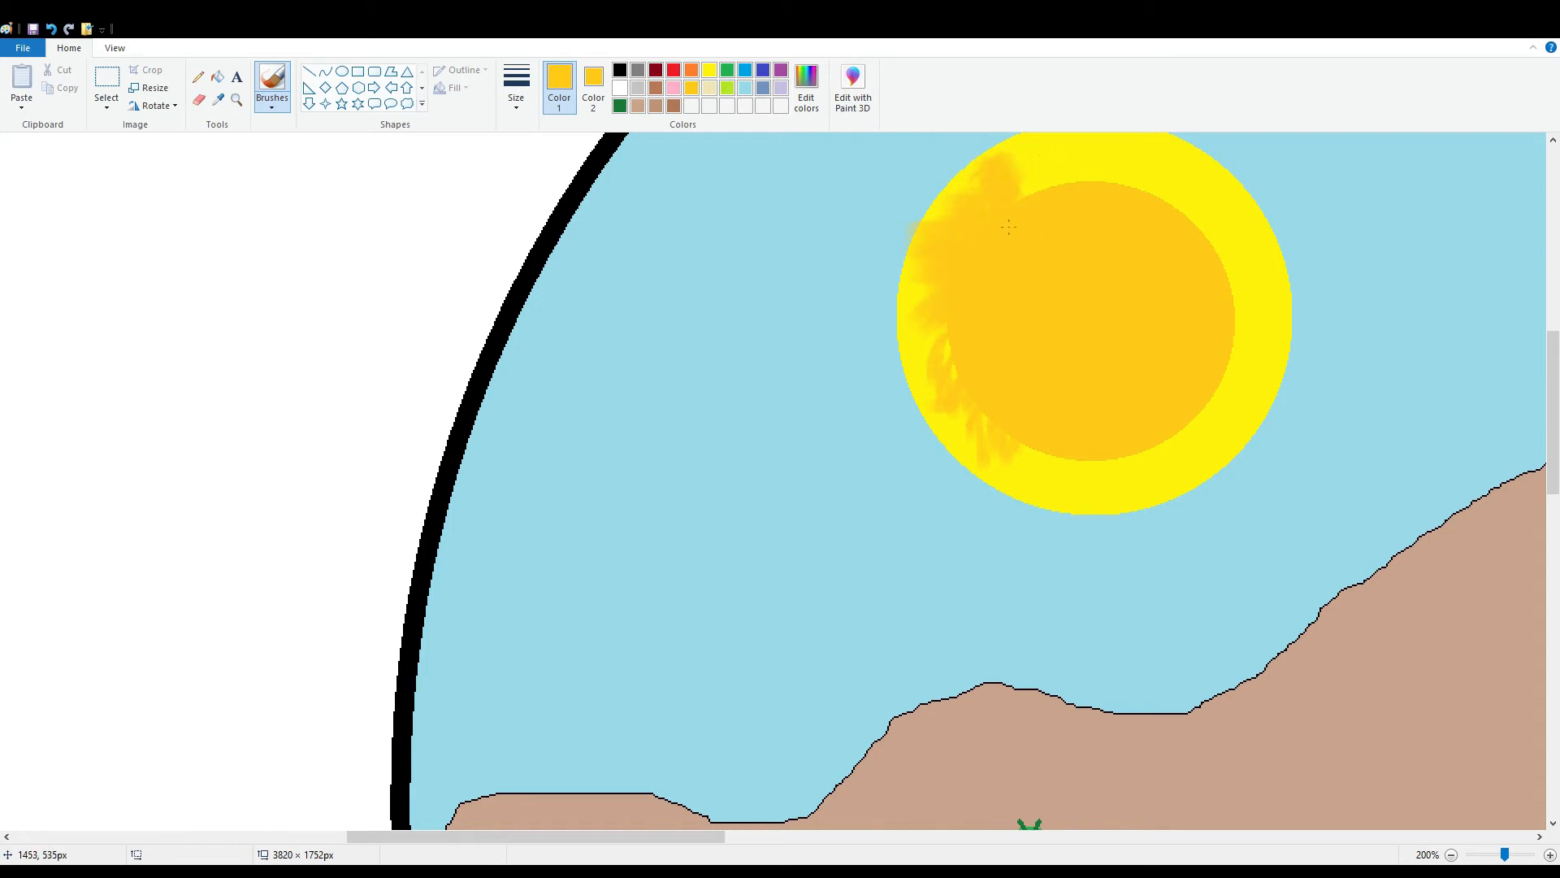
{"action": "scroll", "coordinate": [1010, 227], "scroll_direction": "up", "scroll_amount": 3}
{"action": "mouse_move", "coordinate": [1049, 345]}
{"action": "left_mouse_down"}
{"action": "mouse_move", "coordinate": [1089, 325]}
{"action": "mouse_move", "coordinate": [1080, 337]}
{"action": "mouse_move", "coordinate": [1146, 364]}
{"action": "mouse_move", "coordinate": [1182, 337]}
{"action": "mouse_move", "coordinate": [1190, 382]}
{"action": "mouse_move", "coordinate": [1118, 362]}
{"action": "mouse_move", "coordinate": [1239, 402]}
{"action": "mouse_move", "coordinate": [1251, 512]}
{"action": "mouse_move", "coordinate": [1186, 645]}
{"action": "mouse_move", "coordinate": [1203, 634]}
{"action": "mouse_move", "coordinate": [1138, 643]}
{"action": "mouse_move", "coordinate": [1158, 682]}
{"action": "mouse_move", "coordinate": [1088, 654]}
{"action": "mouse_move", "coordinate": [1095, 623]}
{"action": "mouse_move", "coordinate": [975, 606]}
{"action": "mouse_move", "coordinate": [926, 553]}
{"action": "mouse_move", "coordinate": [963, 532]}
{"action": "left_mouse_up"}
{"action": "left_click", "coordinate": [51, 29]}
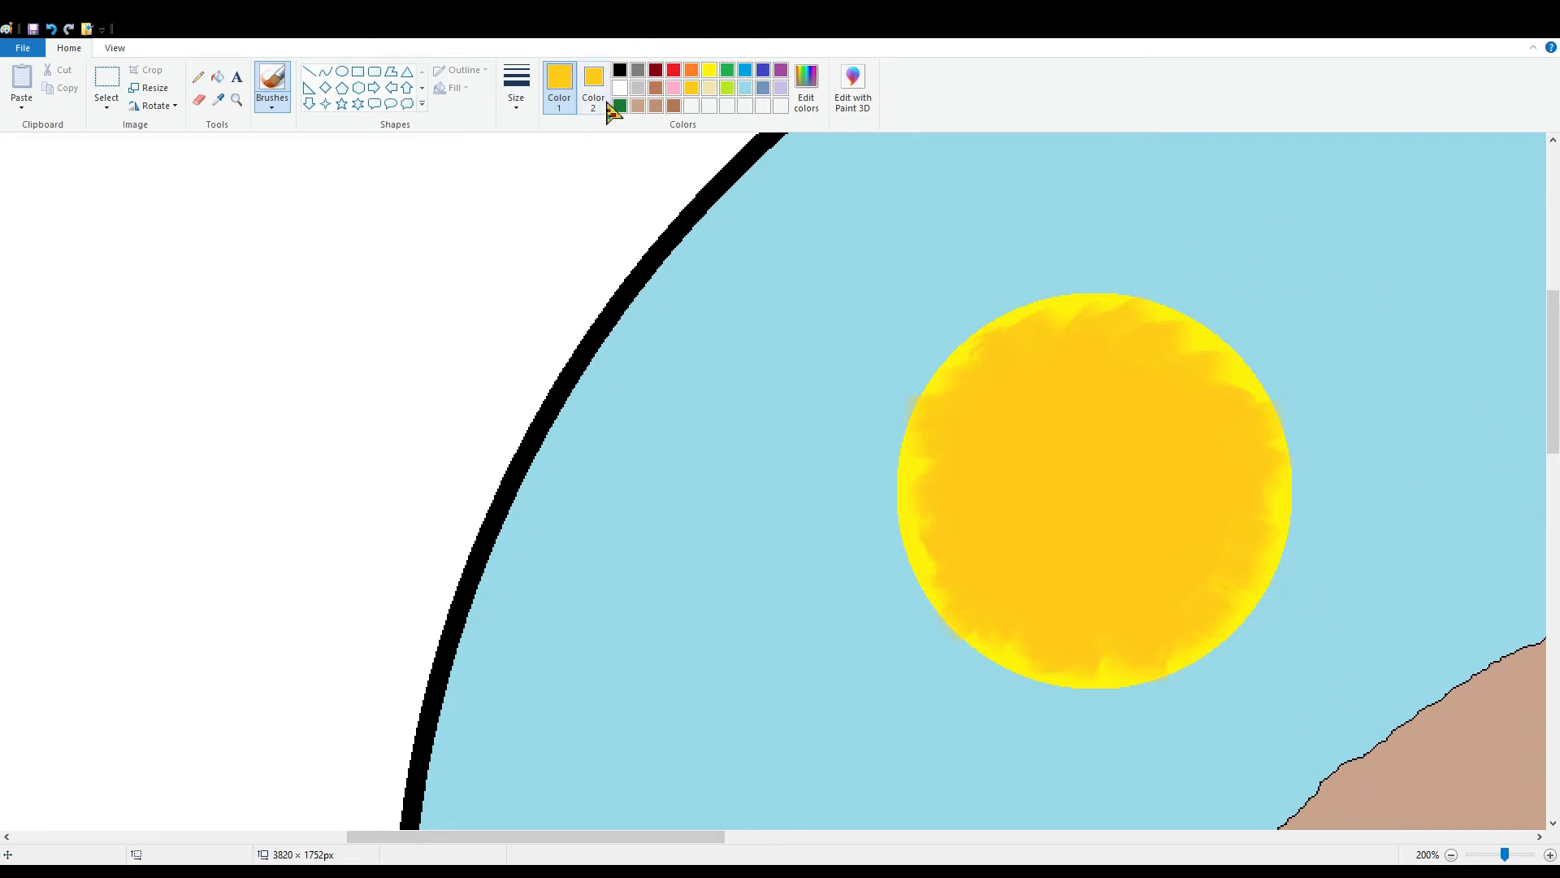
{"action": "left_click", "coordinate": [709, 70]}
{"action": "left_click_drag", "start_coordinate": [933, 408], "coordinate": [973, 435]}
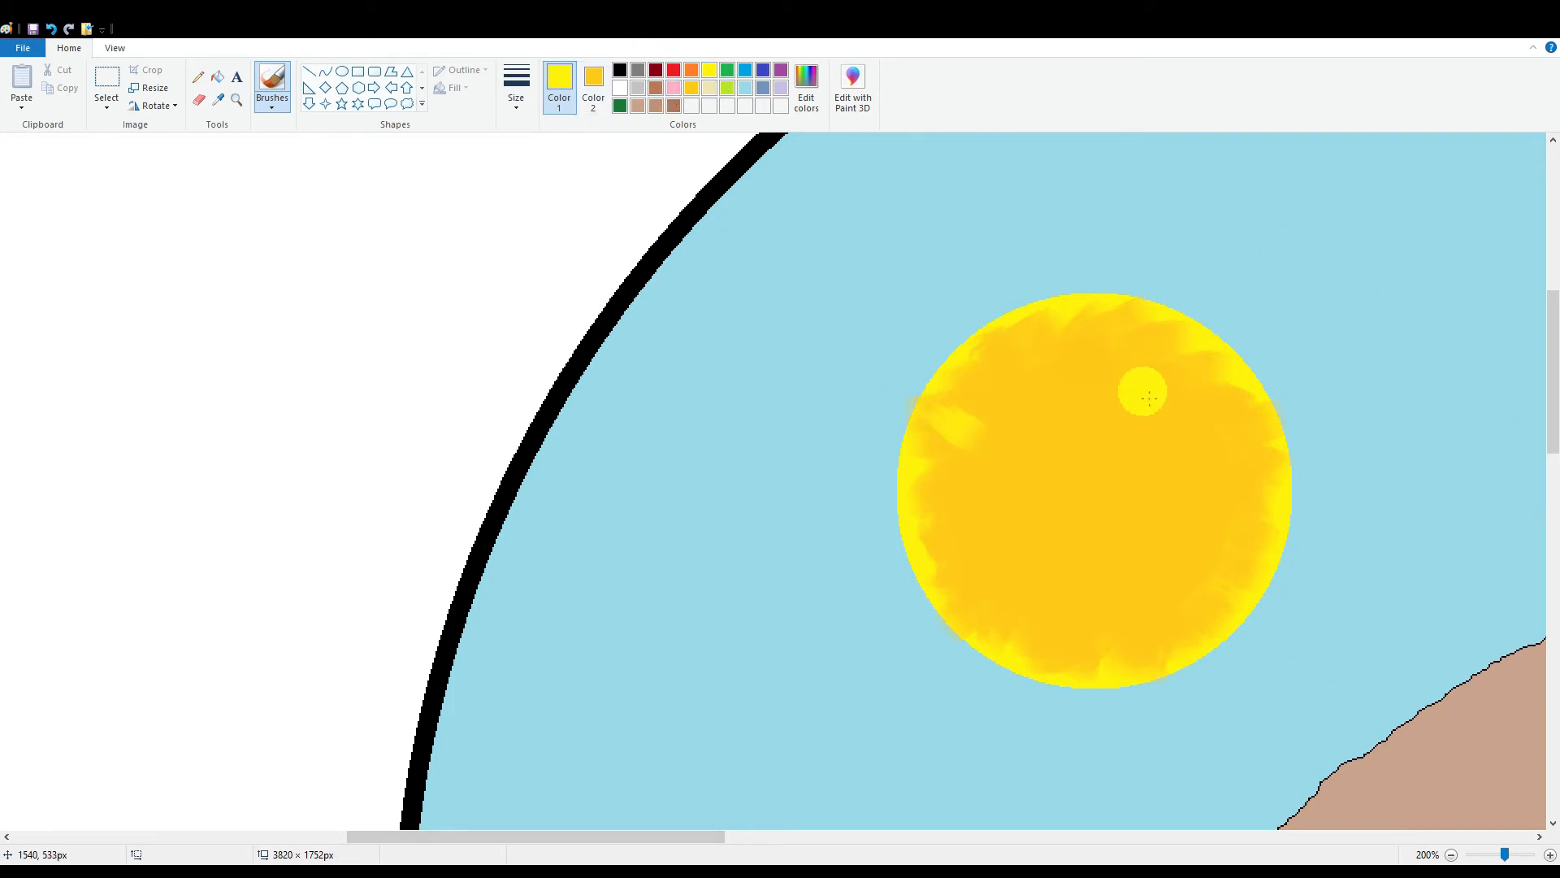
{"action": "left_click", "coordinate": [51, 28]}
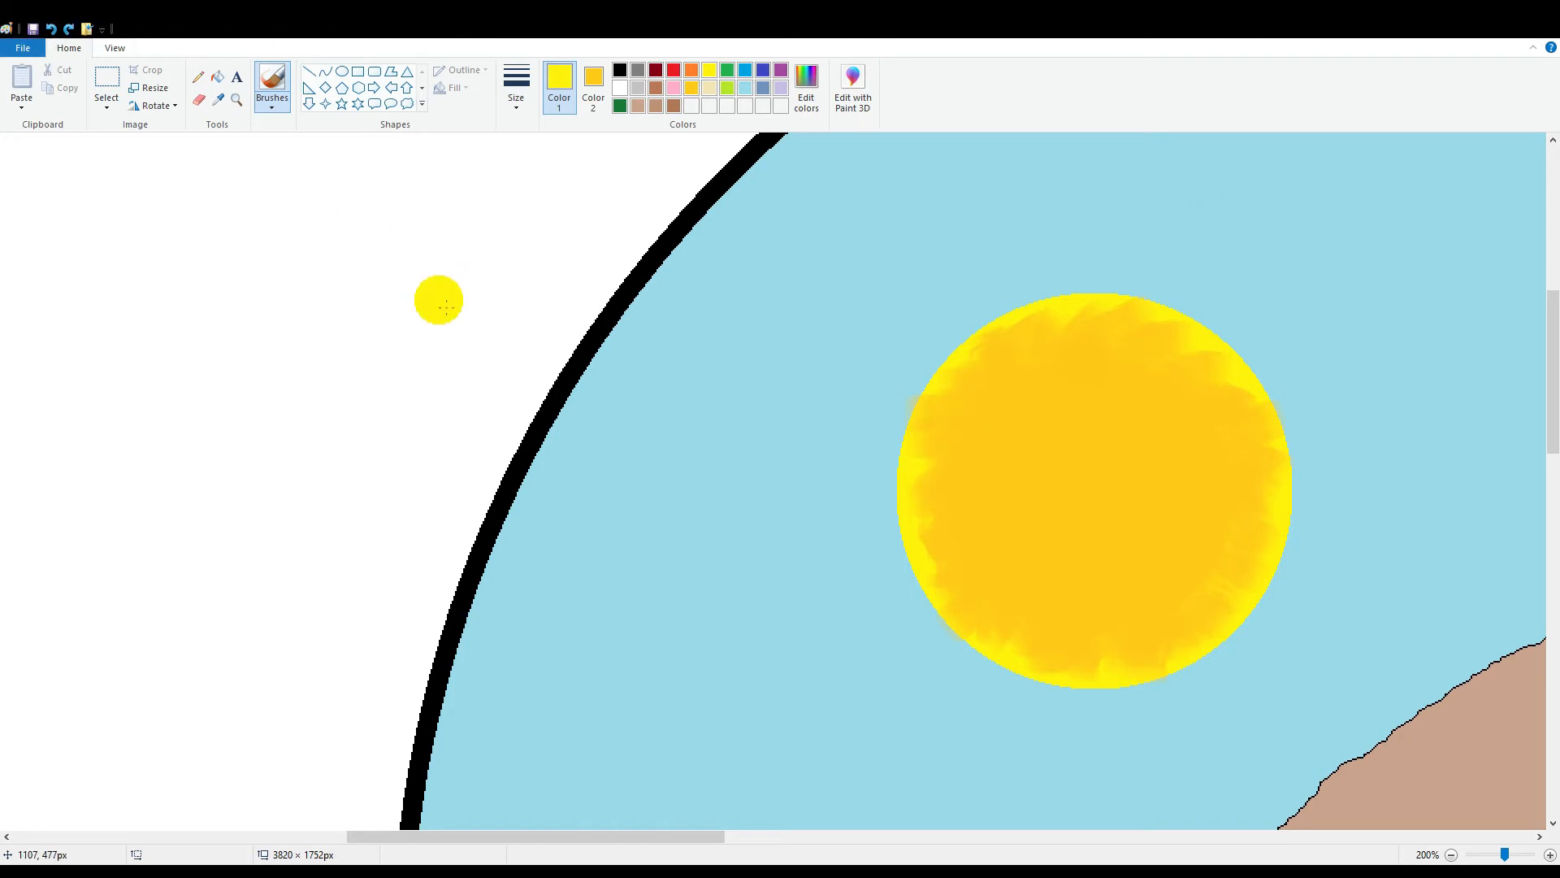
- Try to paint a freehand orange centre on the sun with the brush and undo its strokes
{"action": "left_click", "coordinate": [692, 70]}
{"action": "mouse_move", "coordinate": [1025, 438]}
{"action": "left_mouse_down"}
{"action": "mouse_move", "coordinate": [1098, 437]}
{"action": "mouse_move", "coordinate": [1036, 496]}
{"action": "mouse_move", "coordinate": [1111, 467]}
{"action": "mouse_move", "coordinate": [1095, 503]}
{"action": "mouse_move", "coordinate": [1131, 467]}
{"action": "mouse_move", "coordinate": [1154, 485]}
{"action": "mouse_move", "coordinate": [1081, 450]}
{"action": "mouse_move", "coordinate": [1117, 535]}
{"action": "mouse_move", "coordinate": [1109, 444]}
{"action": "mouse_move", "coordinate": [1095, 542]}
{"action": "mouse_move", "coordinate": [1142, 486]}
{"action": "mouse_move", "coordinate": [1059, 504]}
{"action": "mouse_move", "coordinate": [1171, 522]}
{"action": "mouse_move", "coordinate": [1059, 507]}
{"action": "mouse_move", "coordinate": [1084, 559]}
{"action": "mouse_move", "coordinate": [1152, 463]}
{"action": "mouse_move", "coordinate": [1057, 509]}
{"action": "mouse_move", "coordinate": [1133, 562]}
{"action": "mouse_move", "coordinate": [1045, 461]}
{"action": "mouse_move", "coordinate": [1182, 480]}
{"action": "mouse_move", "coordinate": [1109, 543]}
{"action": "mouse_move", "coordinate": [1160, 480]}
{"action": "mouse_move", "coordinate": [1190, 512]}
{"action": "mouse_move", "coordinate": [1040, 560]}
{"action": "mouse_move", "coordinate": [1025, 507]}
{"action": "mouse_move", "coordinate": [1167, 509]}
{"action": "mouse_move", "coordinate": [1067, 561]}
{"action": "mouse_move", "coordinate": [1098, 470]}
{"action": "mouse_move", "coordinate": [1179, 558]}
{"action": "mouse_move", "coordinate": [1068, 560]}
{"action": "mouse_move", "coordinate": [1068, 440]}
{"action": "mouse_move", "coordinate": [1187, 506]}
{"action": "mouse_move", "coordinate": [1072, 549]}
{"action": "mouse_move", "coordinate": [1017, 476]}
{"action": "mouse_move", "coordinate": [1167, 424]}
{"action": "left_mouse_up"}
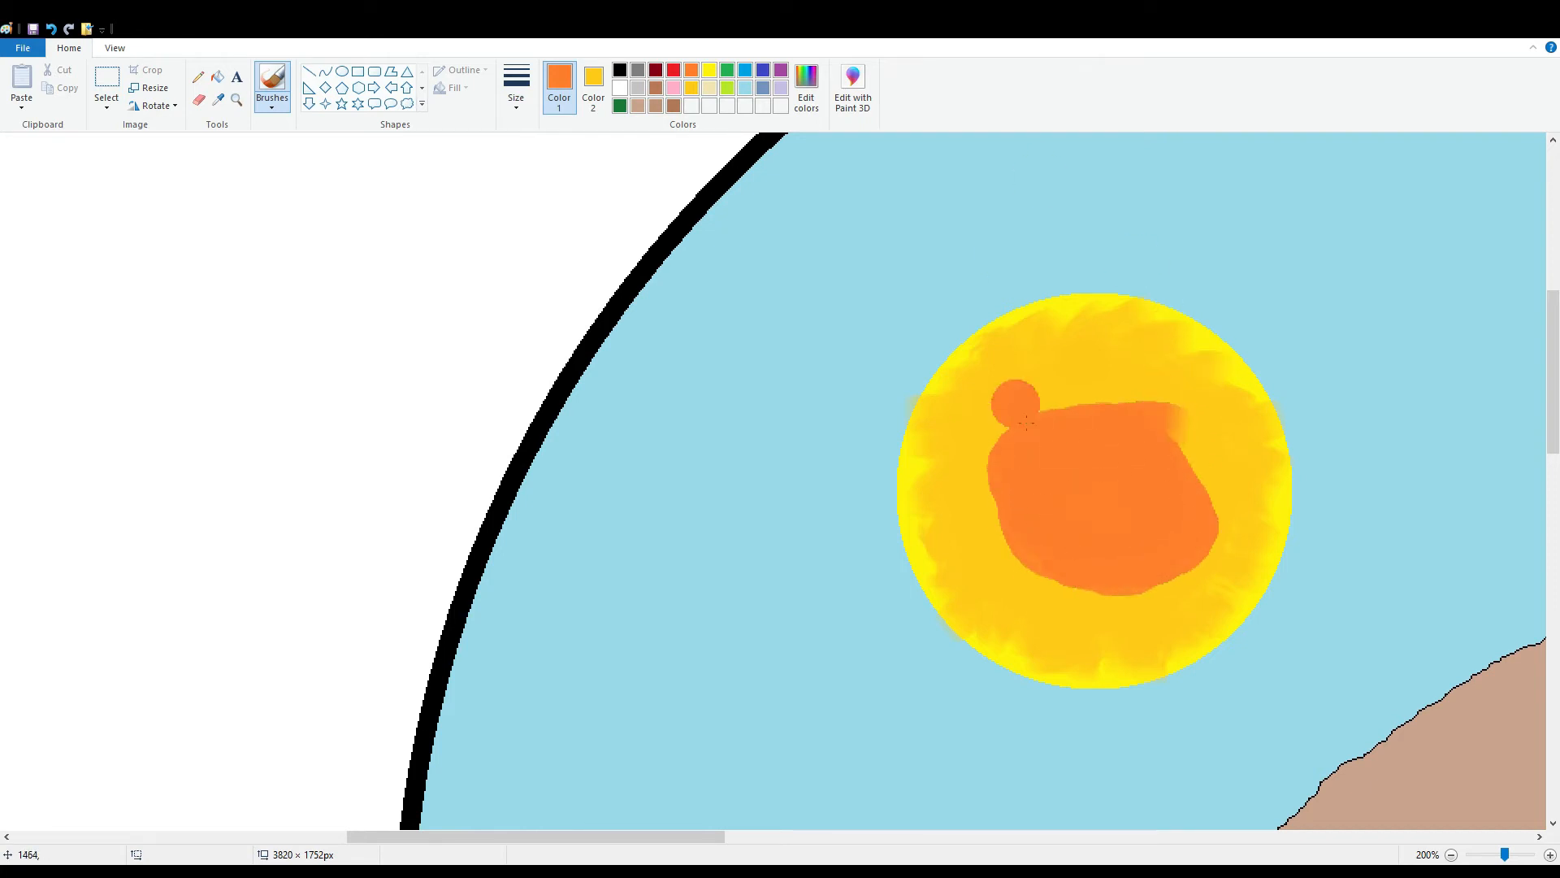
{"action": "left_click", "coordinate": [50, 28]}
{"action": "left_click", "coordinate": [51, 28]}
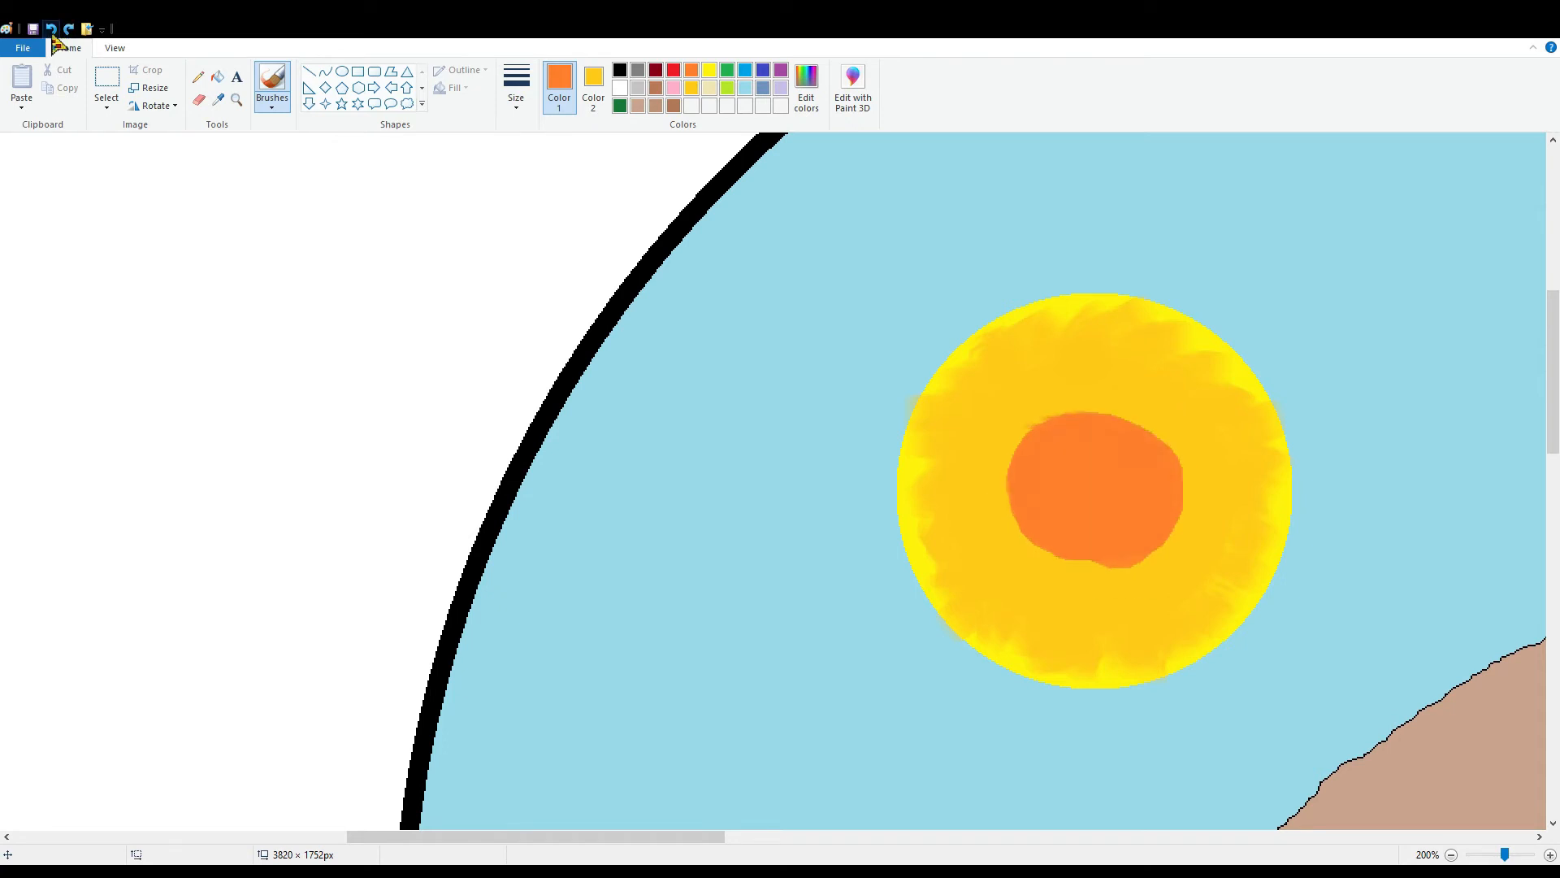
{"action": "left_click", "coordinate": [50, 29]}
{"action": "left_click", "coordinate": [50, 28]}
- Draw an orange circle with an orange fill in the centre of the sun
{"action": "left_click", "coordinate": [342, 70]}
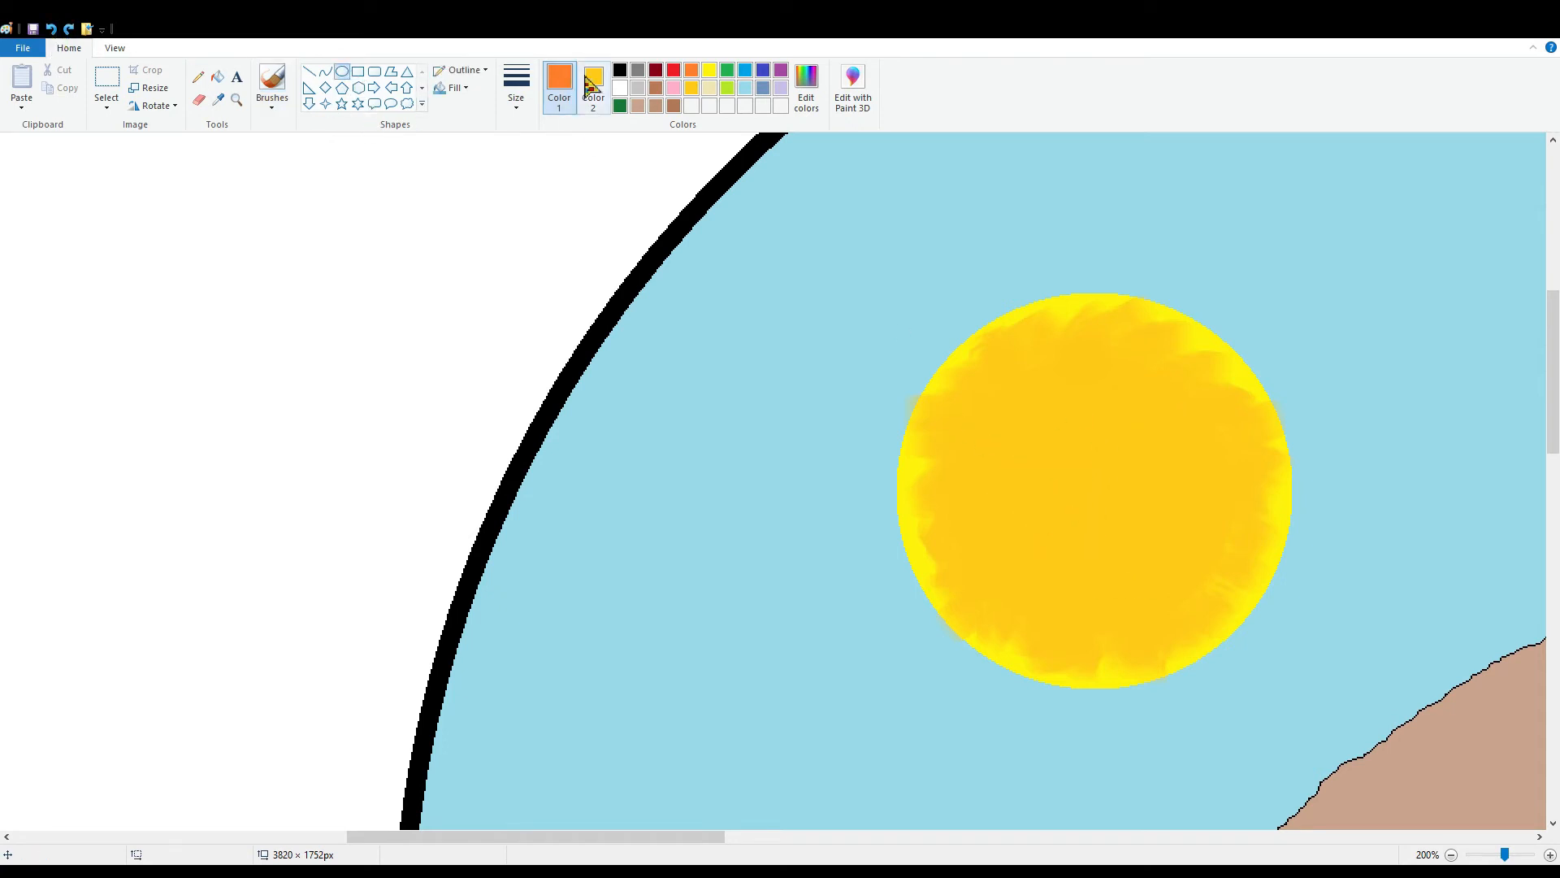
{"action": "left_click", "coordinate": [594, 85]}
{"action": "left_click", "coordinate": [691, 70]}
{"action": "mouse_move", "coordinate": [1000, 404]}
{"action": "left_mouse_down"}
{"action": "mouse_move", "coordinate": [1008, 493]}
{"action": "mouse_move", "coordinate": [1158, 589]}
{"action": "left_mouse_up"}
{"action": "mouse_move", "coordinate": [1135, 506]}
{"action": "left_mouse_down"}
{"action": "mouse_move", "coordinate": [1159, 529]}
{"action": "mouse_move", "coordinate": [1147, 518]}
{"action": "left_mouse_up"}
{"action": "left_click", "coordinate": [1447, 412]}
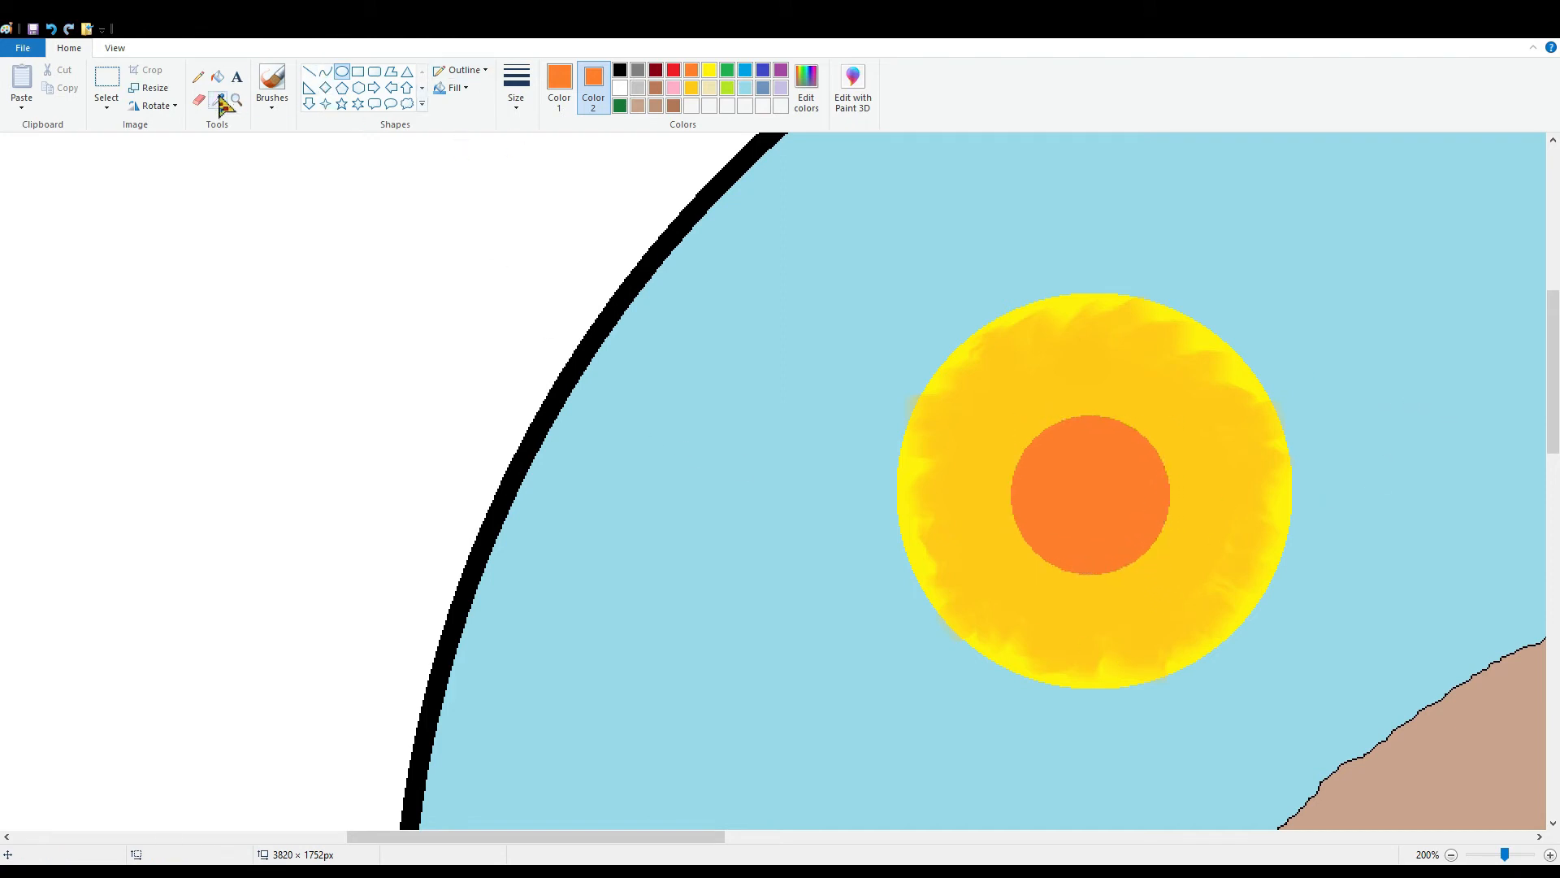
- Brush short orange strokes outward all around the orange centre into the gold ring, undoing stray strokes
{"action": "left_click", "coordinate": [272, 81]}
{"action": "mouse_move", "coordinate": [1106, 374]}
{"action": "left_mouse_down"}
{"action": "mouse_move", "coordinate": [1099, 440]}
{"action": "mouse_move", "coordinate": [1055, 419]}
{"action": "mouse_move", "coordinate": [1025, 441]}
{"action": "mouse_move", "coordinate": [1048, 449]}
{"action": "mouse_move", "coordinate": [987, 500]}
{"action": "mouse_move", "coordinate": [1040, 494]}
{"action": "mouse_move", "coordinate": [1004, 480]}
{"action": "mouse_move", "coordinate": [1007, 520]}
{"action": "mouse_move", "coordinate": [975, 536]}
{"action": "left_mouse_up"}
{"action": "key", "text": "ctrl+z"}
{"action": "left_click", "coordinate": [50, 28]}
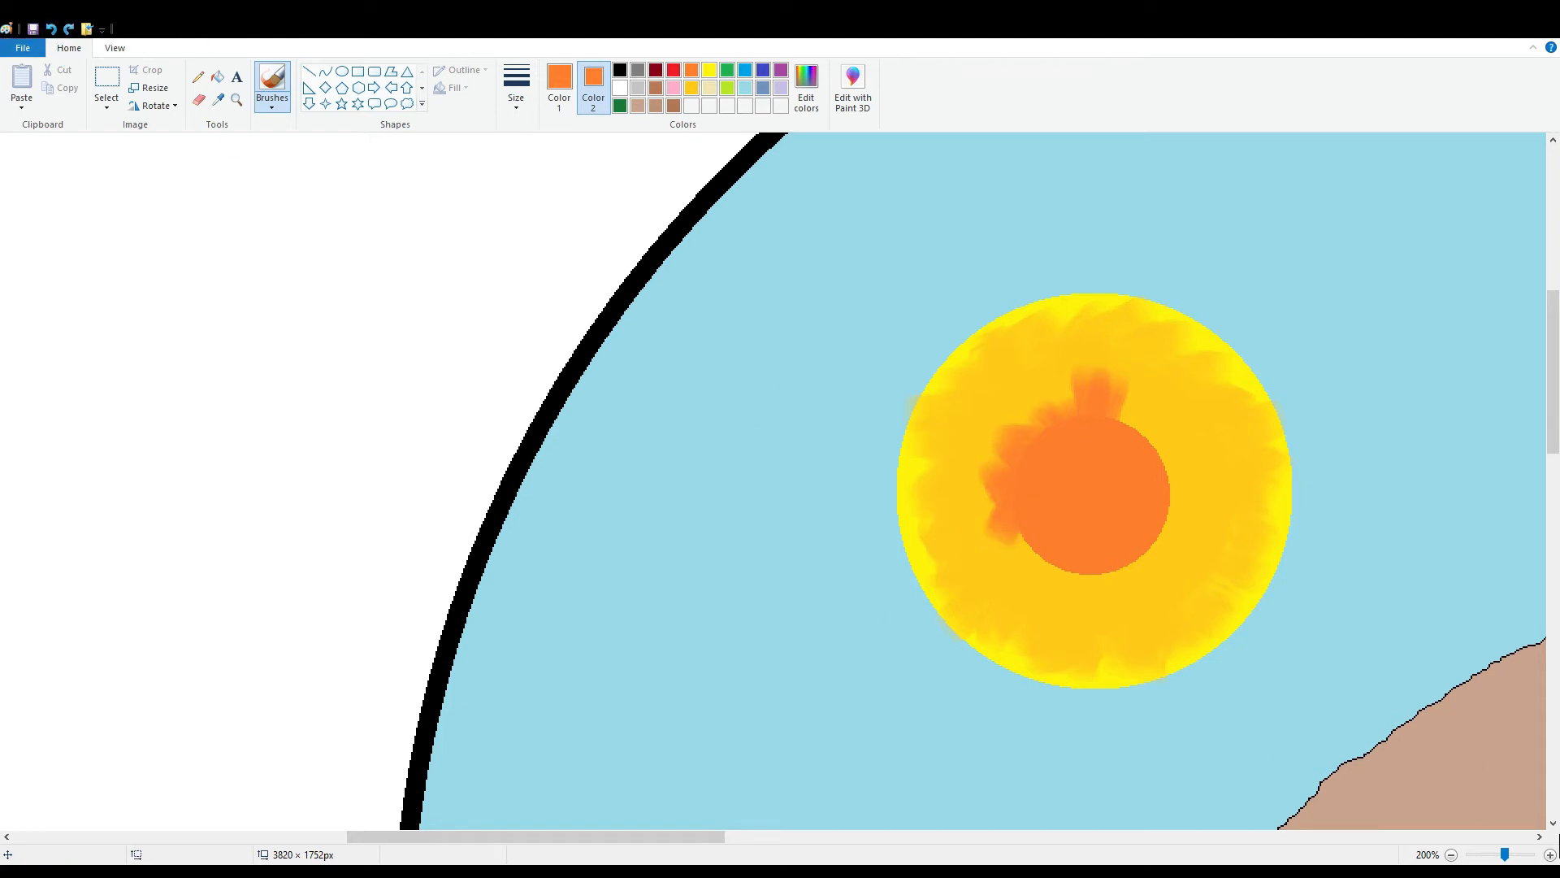
{"action": "left_click_drag", "start_coordinate": [1504, 854], "coordinate": [1508, 853]}
{"action": "mouse_move", "coordinate": [660, 836]}
{"action": "left_mouse_down"}
{"action": "mouse_move", "coordinate": [611, 853]}
{"action": "mouse_move", "coordinate": [712, 853]}
{"action": "left_mouse_up"}
{"action": "scroll", "coordinate": [243, 244], "scroll_direction": "down", "scroll_amount": 3}
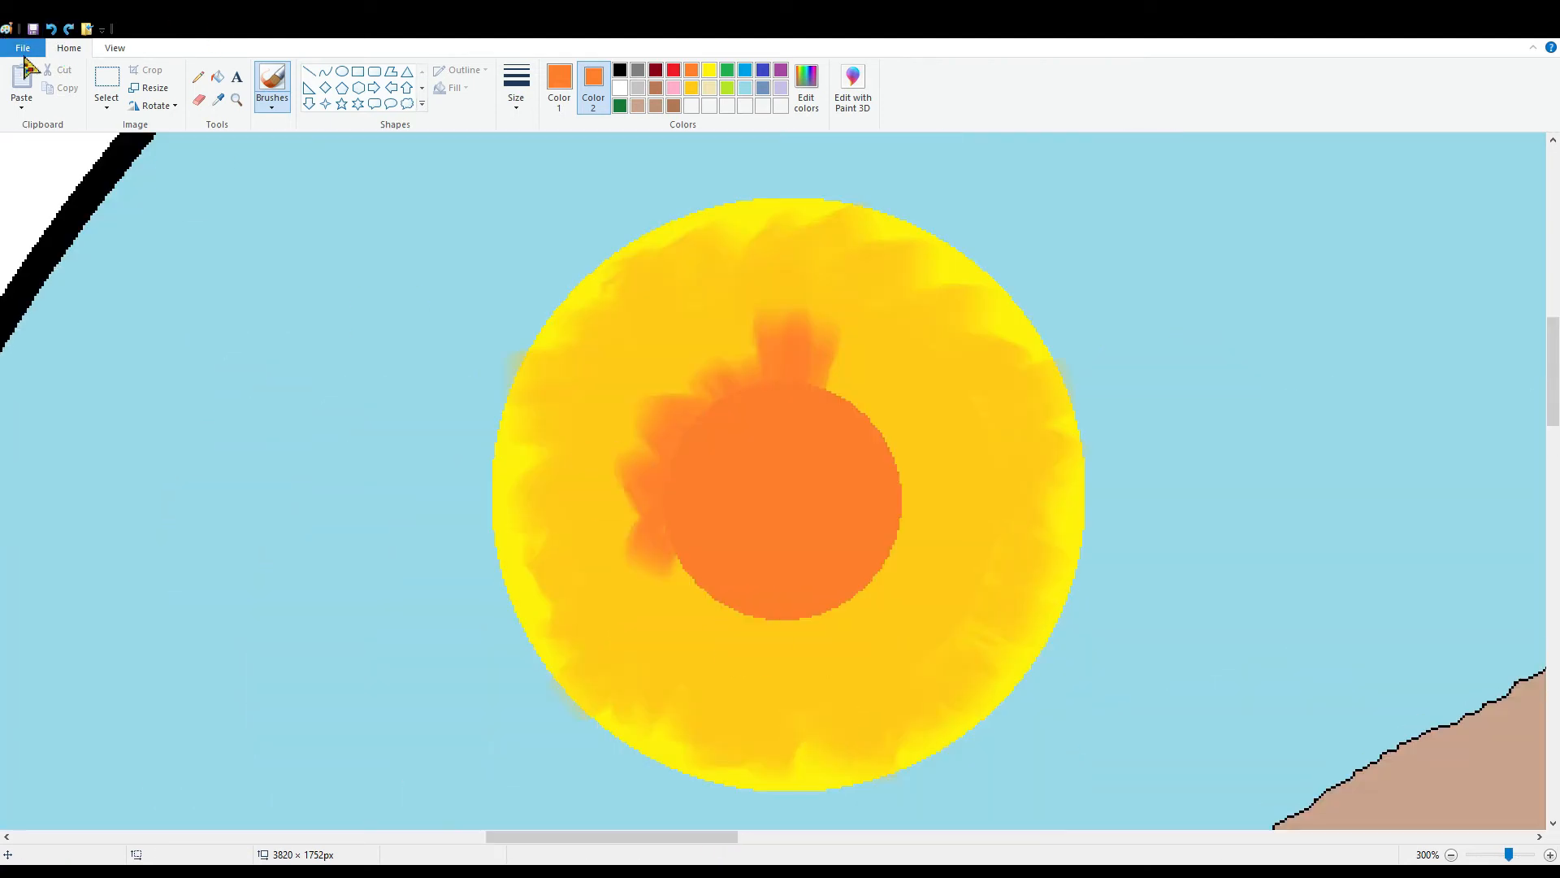
{"action": "mouse_move", "coordinate": [641, 520]}
{"action": "left_mouse_down"}
{"action": "mouse_move", "coordinate": [688, 521]}
{"action": "mouse_move", "coordinate": [729, 542]}
{"action": "mouse_move", "coordinate": [708, 536]}
{"action": "mouse_move", "coordinate": [694, 586]}
{"action": "mouse_move", "coordinate": [751, 567]}
{"action": "mouse_move", "coordinate": [724, 612]}
{"action": "mouse_move", "coordinate": [803, 619]}
{"action": "mouse_move", "coordinate": [838, 616]}
{"action": "mouse_move", "coordinate": [888, 573]}
{"action": "mouse_move", "coordinate": [860, 556]}
{"action": "mouse_move", "coordinate": [914, 465]}
{"action": "mouse_move", "coordinate": [937, 503]}
{"action": "mouse_move", "coordinate": [923, 525]}
{"action": "mouse_move", "coordinate": [900, 463]}
{"action": "mouse_move", "coordinate": [856, 450]}
{"action": "mouse_move", "coordinate": [871, 485]}
{"action": "mouse_move", "coordinate": [847, 453]}
{"action": "mouse_move", "coordinate": [867, 360]}
{"action": "mouse_move", "coordinate": [775, 463]}
{"action": "mouse_move", "coordinate": [751, 427]}
{"action": "mouse_move", "coordinate": [889, 445]}
{"action": "mouse_move", "coordinate": [877, 509]}
{"action": "mouse_move", "coordinate": [893, 448]}
{"action": "mouse_move", "coordinate": [693, 446]}
{"action": "mouse_move", "coordinate": [749, 412]}
{"action": "mouse_move", "coordinate": [711, 440]}
{"action": "mouse_move", "coordinate": [727, 439]}
{"action": "mouse_move", "coordinate": [724, 335]}
{"action": "mouse_move", "coordinate": [759, 411]}
{"action": "mouse_move", "coordinate": [670, 494]}
{"action": "mouse_move", "coordinate": [694, 563]}
{"action": "mouse_move", "coordinate": [760, 618]}
{"action": "mouse_move", "coordinate": [819, 624]}
{"action": "mouse_move", "coordinate": [894, 552]}
{"action": "mouse_move", "coordinate": [895, 624]}
{"action": "mouse_move", "coordinate": [781, 617]}
{"action": "mouse_move", "coordinate": [627, 437]}
{"action": "mouse_move", "coordinate": [638, 417]}
{"action": "mouse_move", "coordinate": [856, 432]}
{"action": "mouse_move", "coordinate": [928, 536]}
{"action": "left_mouse_up"}
{"action": "mouse_move", "coordinate": [756, 638]}
{"action": "left_mouse_down"}
{"action": "mouse_move", "coordinate": [744, 650]}
{"action": "mouse_move", "coordinate": [675, 611]}
{"action": "left_mouse_up"}
{"action": "left_click", "coordinate": [1452, 853]}
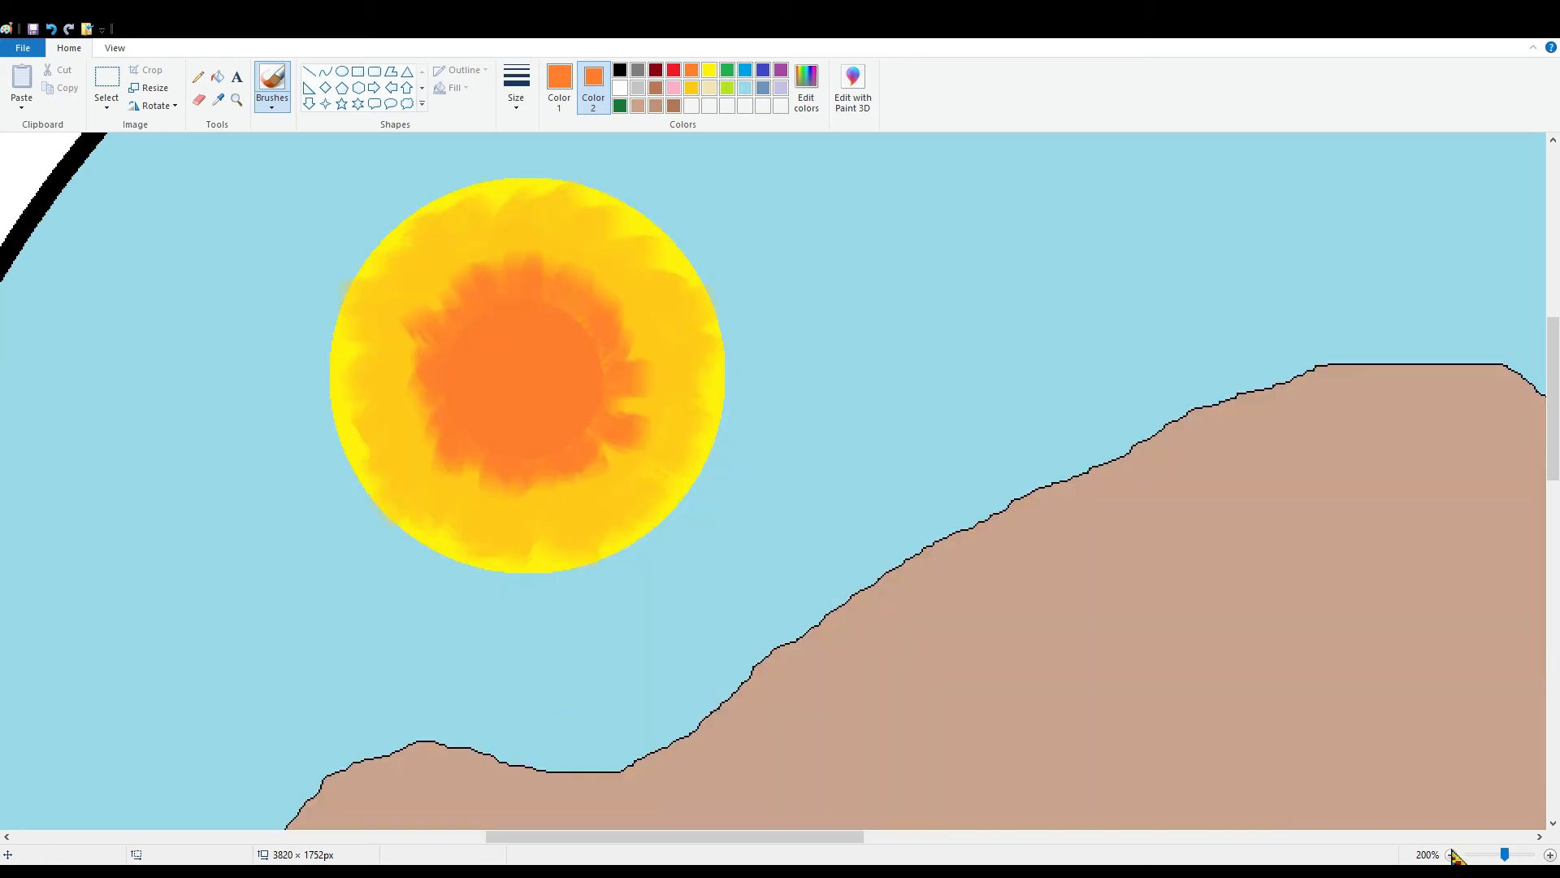
{"action": "left_click", "coordinate": [1451, 854]}
{"action": "left_click", "coordinate": [1451, 854]}
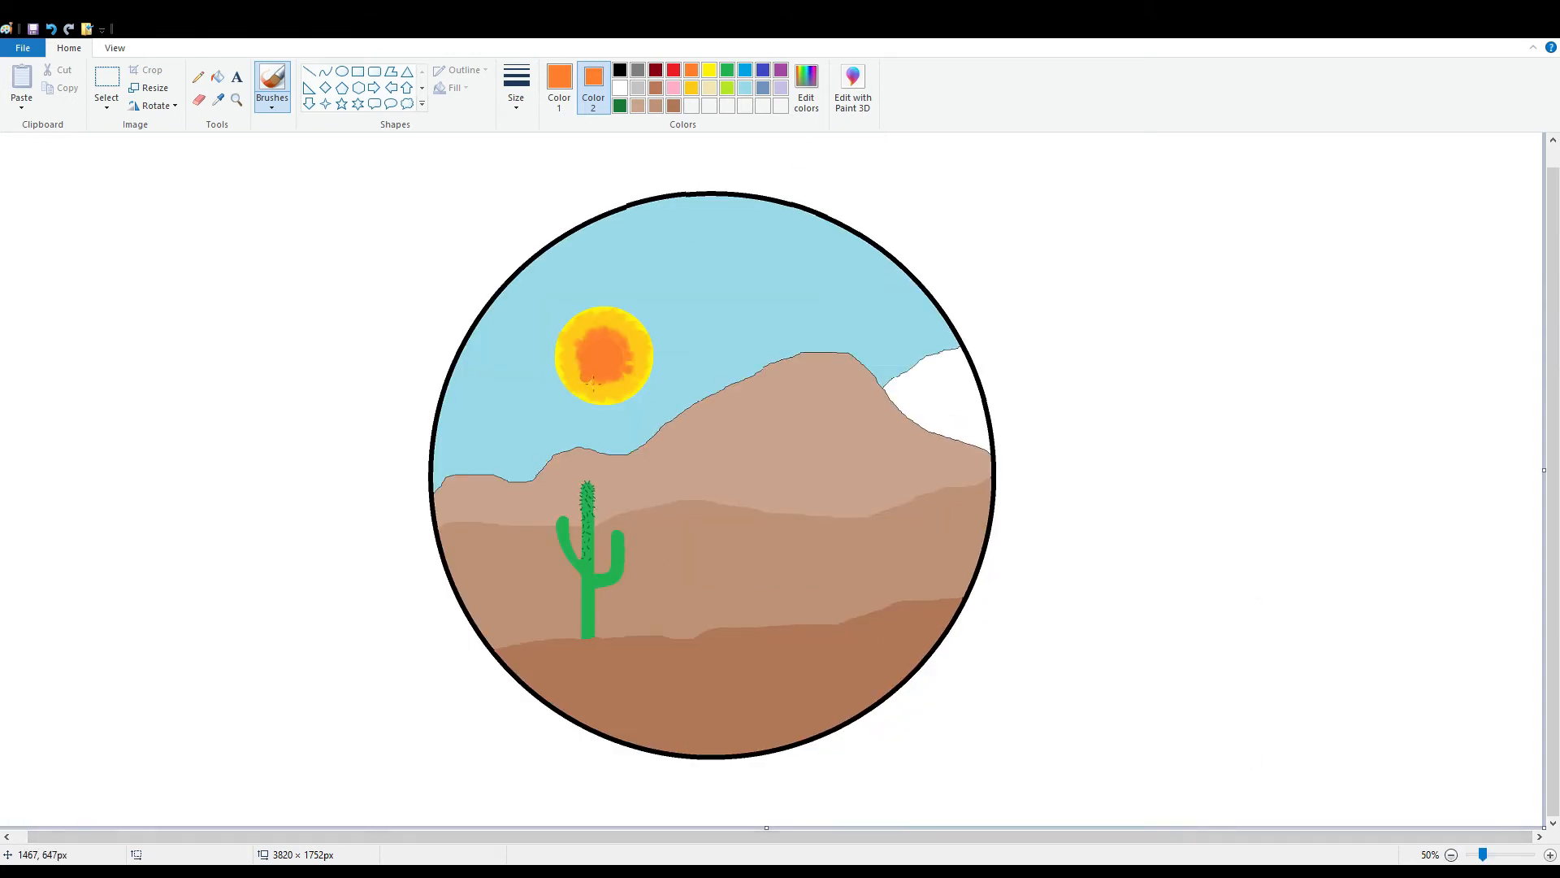
- Fill the white mountain at the circle's right edge with the large mountain's light brown, undoing the stray fill on its border
{"action": "left_click", "coordinate": [217, 76]}
{"action": "left_click", "coordinate": [619, 89]}
{"action": "left_click", "coordinate": [559, 81]}
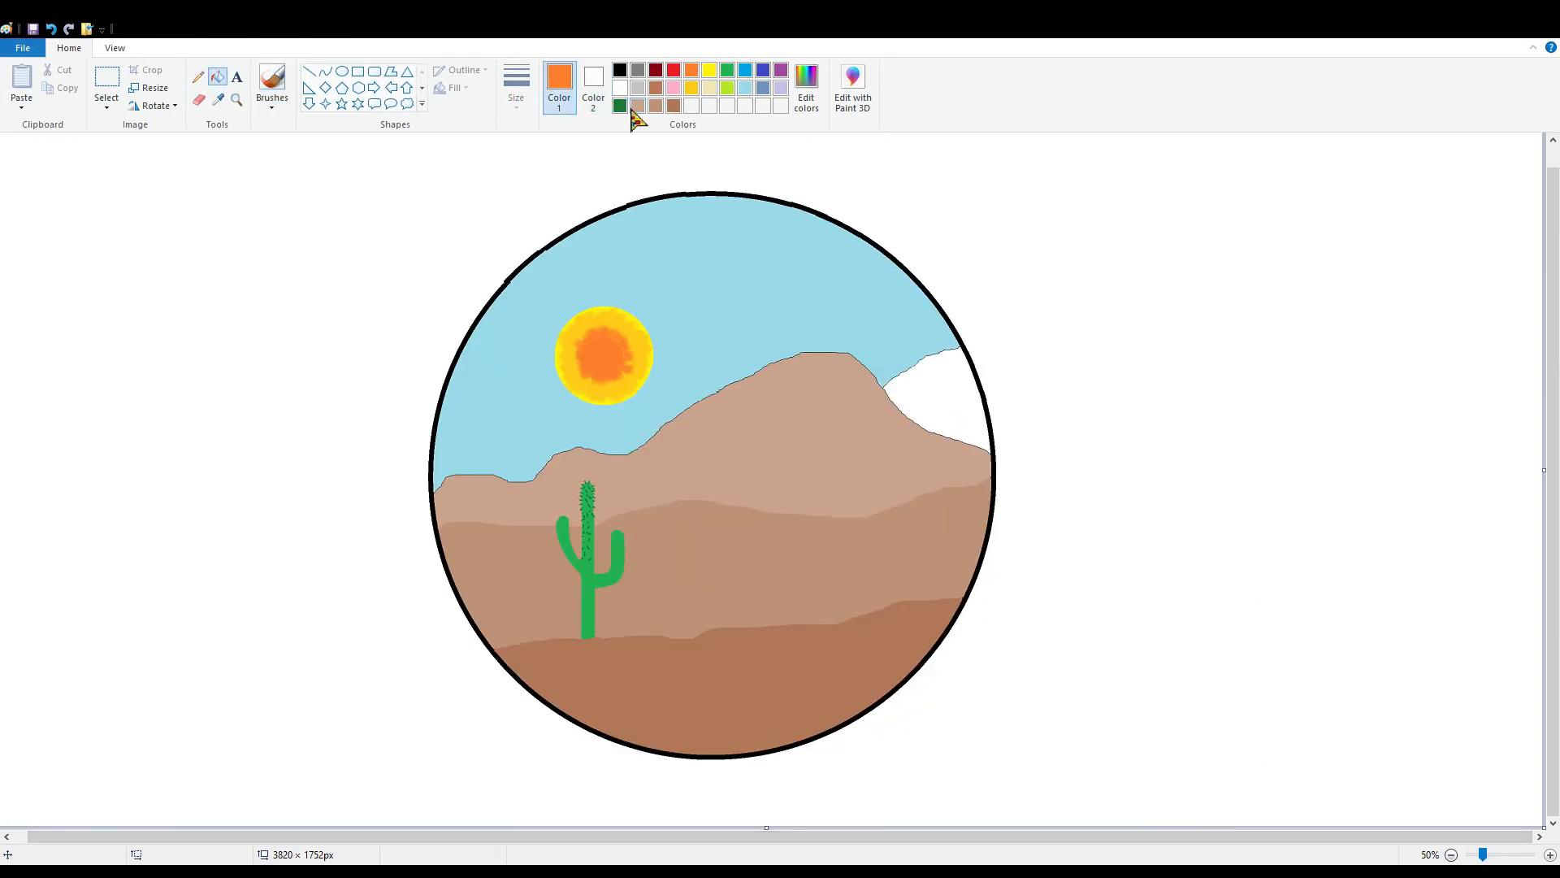
{"action": "left_click", "coordinate": [638, 106]}
{"action": "left_click", "coordinate": [960, 430]}
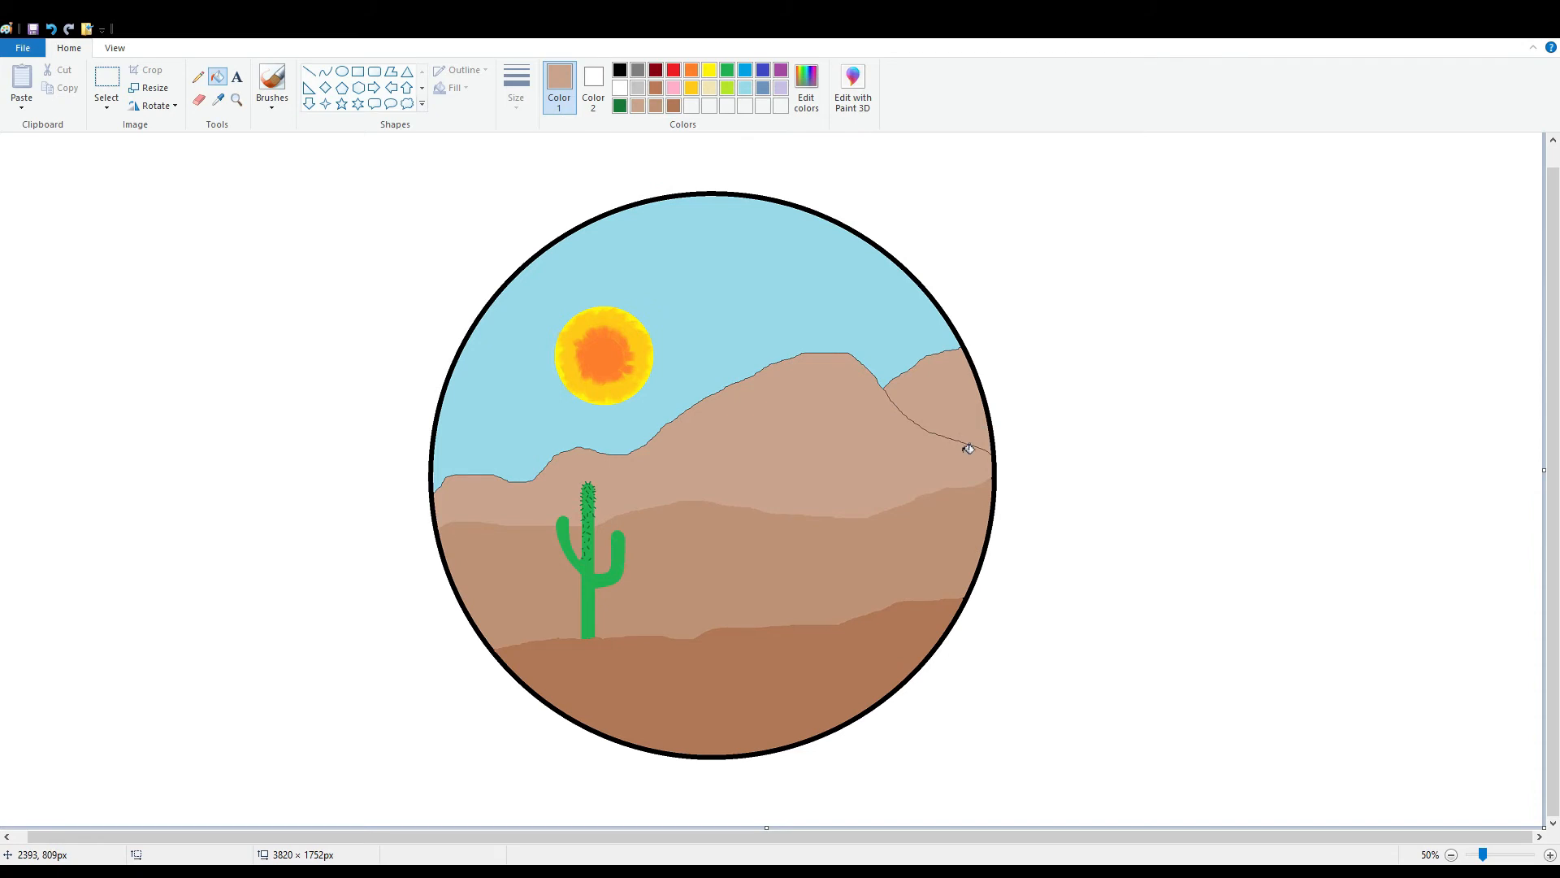
{"action": "left_click", "coordinate": [996, 456]}
{"action": "left_click", "coordinate": [49, 30]}
- Sketch a spiky bush outline in dark green with the Pencil on the blank canvas beside the circle, undoing the stray strokes
{"action": "left_click", "coordinate": [197, 77]}
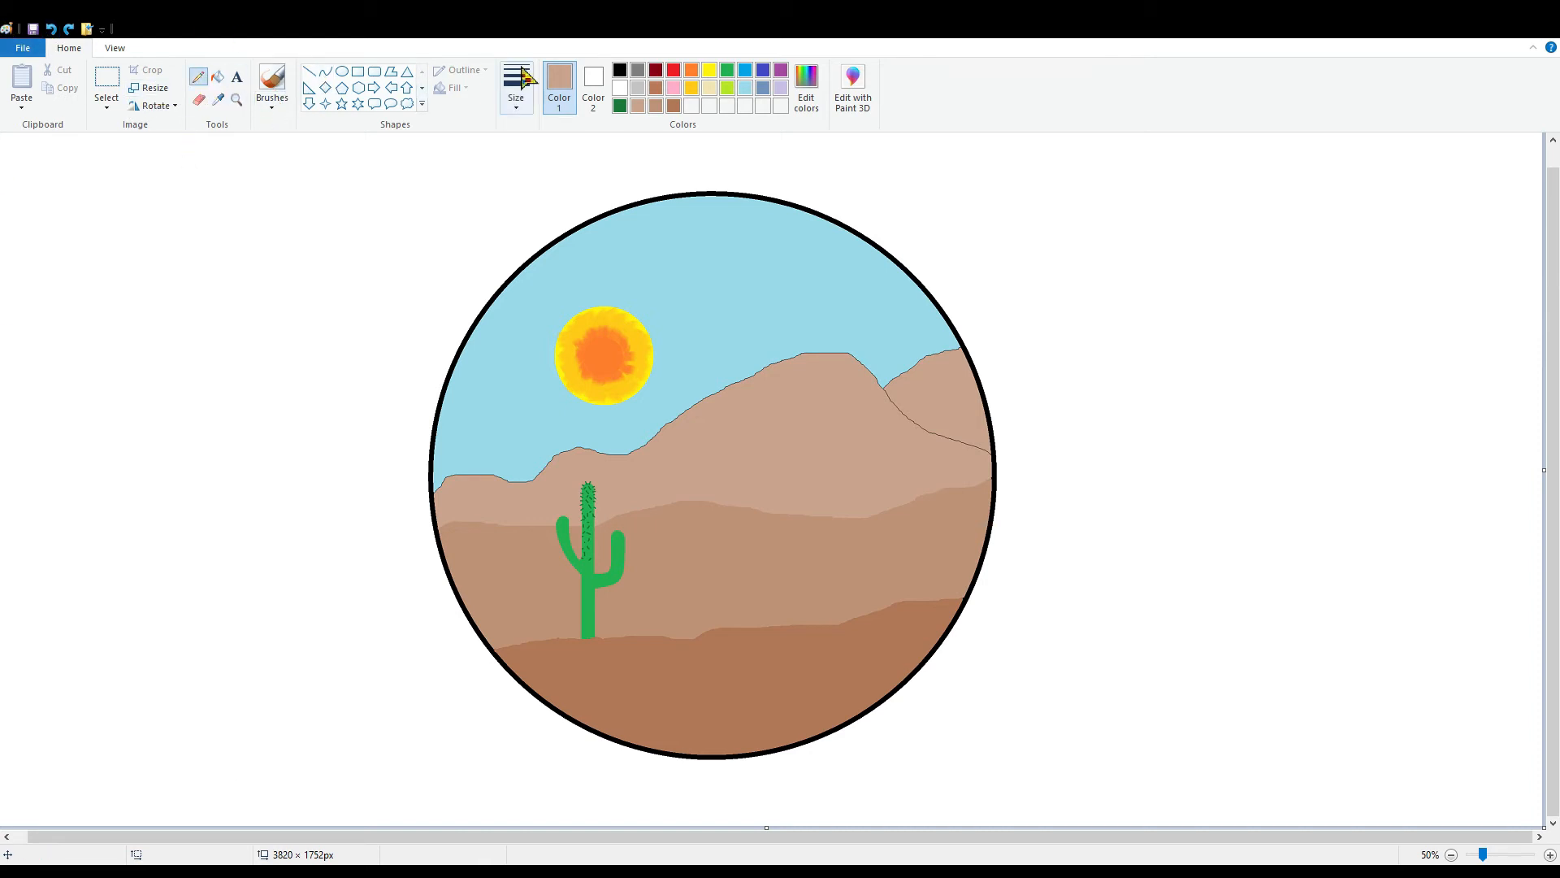
{"action": "left_click", "coordinate": [620, 105]}
{"action": "scroll", "coordinate": [684, 662], "scroll_direction": "up", "scroll_amount": 2, "text": "ctrl"}
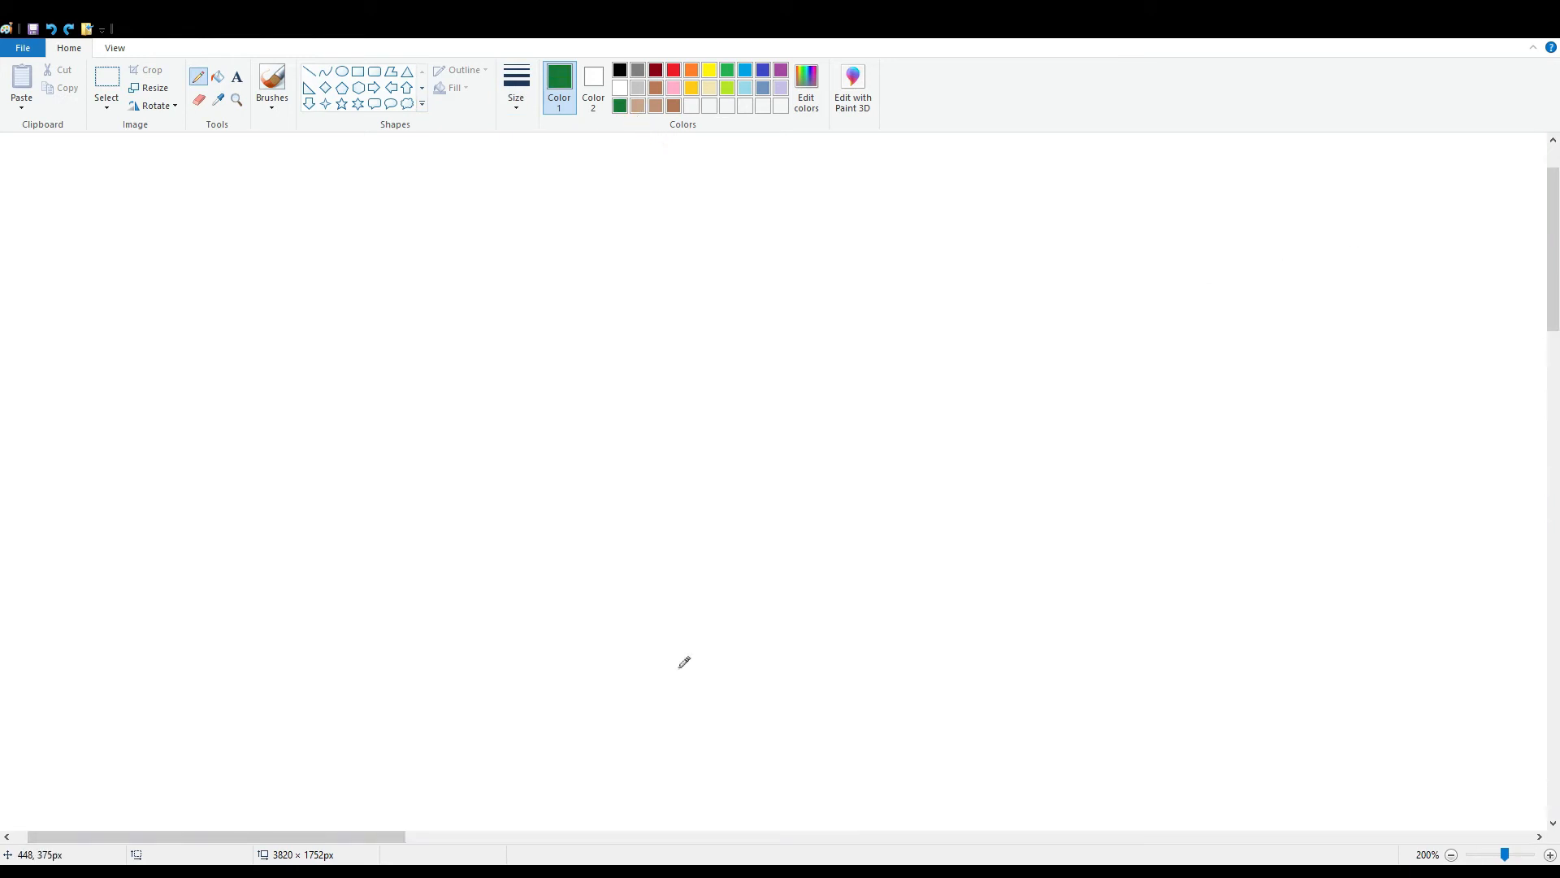
{"action": "left_click", "coordinate": [1451, 854]}
{"action": "scroll", "coordinate": [1252, 731], "scroll_direction": "down", "scroll_amount": 5}
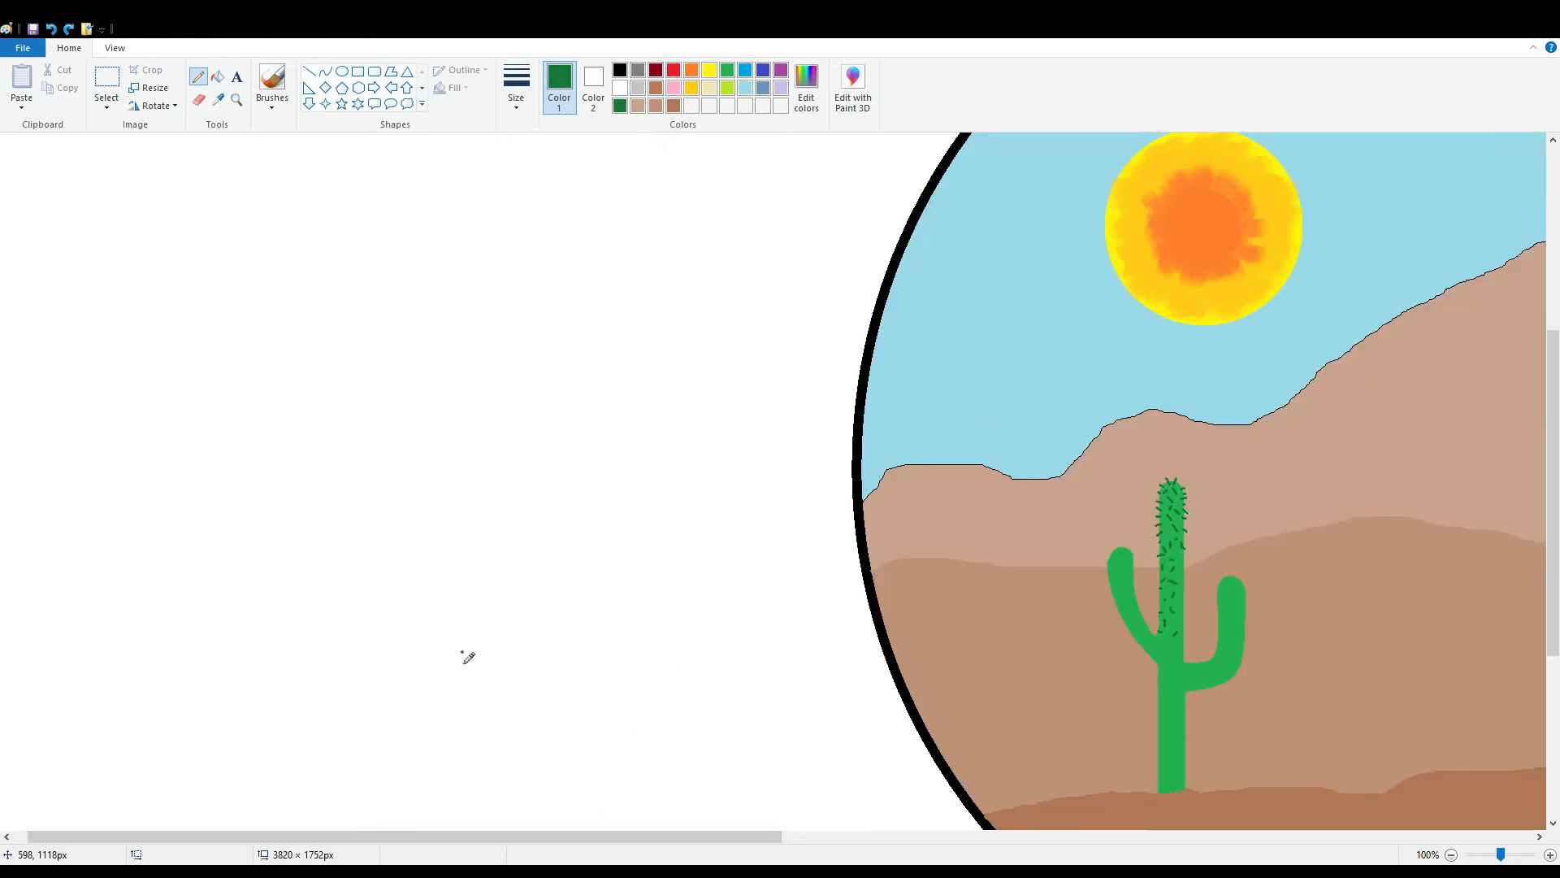
{"action": "left_click_drag", "start_coordinate": [462, 652], "coordinate": [512, 712]}
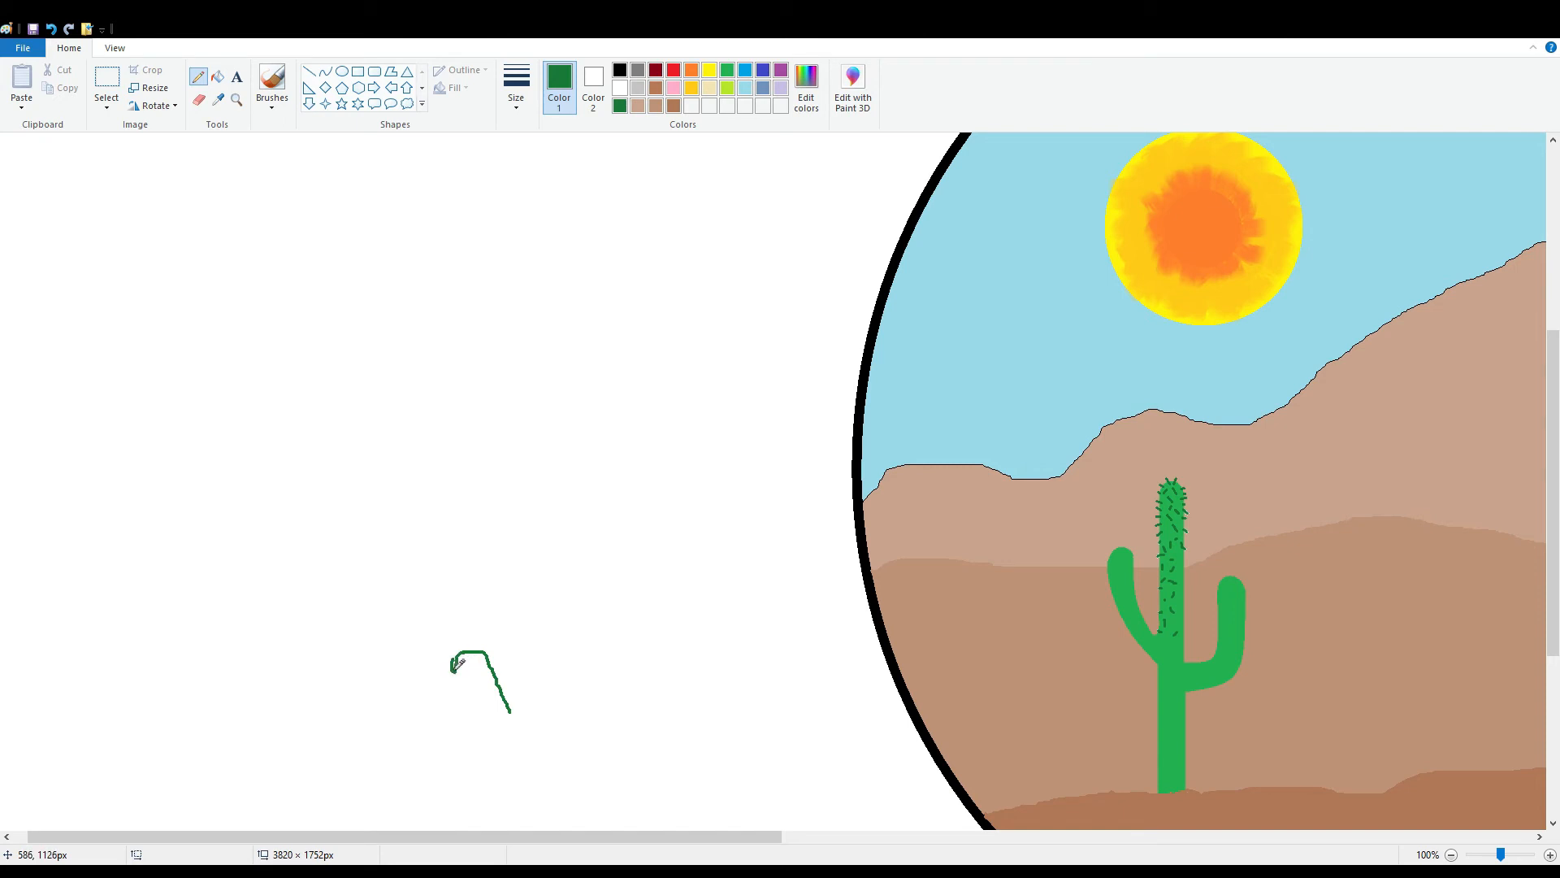
{"action": "mouse_move", "coordinate": [459, 664]}
{"action": "left_mouse_down"}
{"action": "mouse_move", "coordinate": [501, 653]}
{"action": "mouse_move", "coordinate": [531, 681]}
{"action": "left_mouse_up"}
{"action": "left_click", "coordinate": [51, 29]}
{"action": "left_click", "coordinate": [51, 29]}
{"action": "left_click_drag", "start_coordinate": [499, 561], "coordinate": [532, 621]}
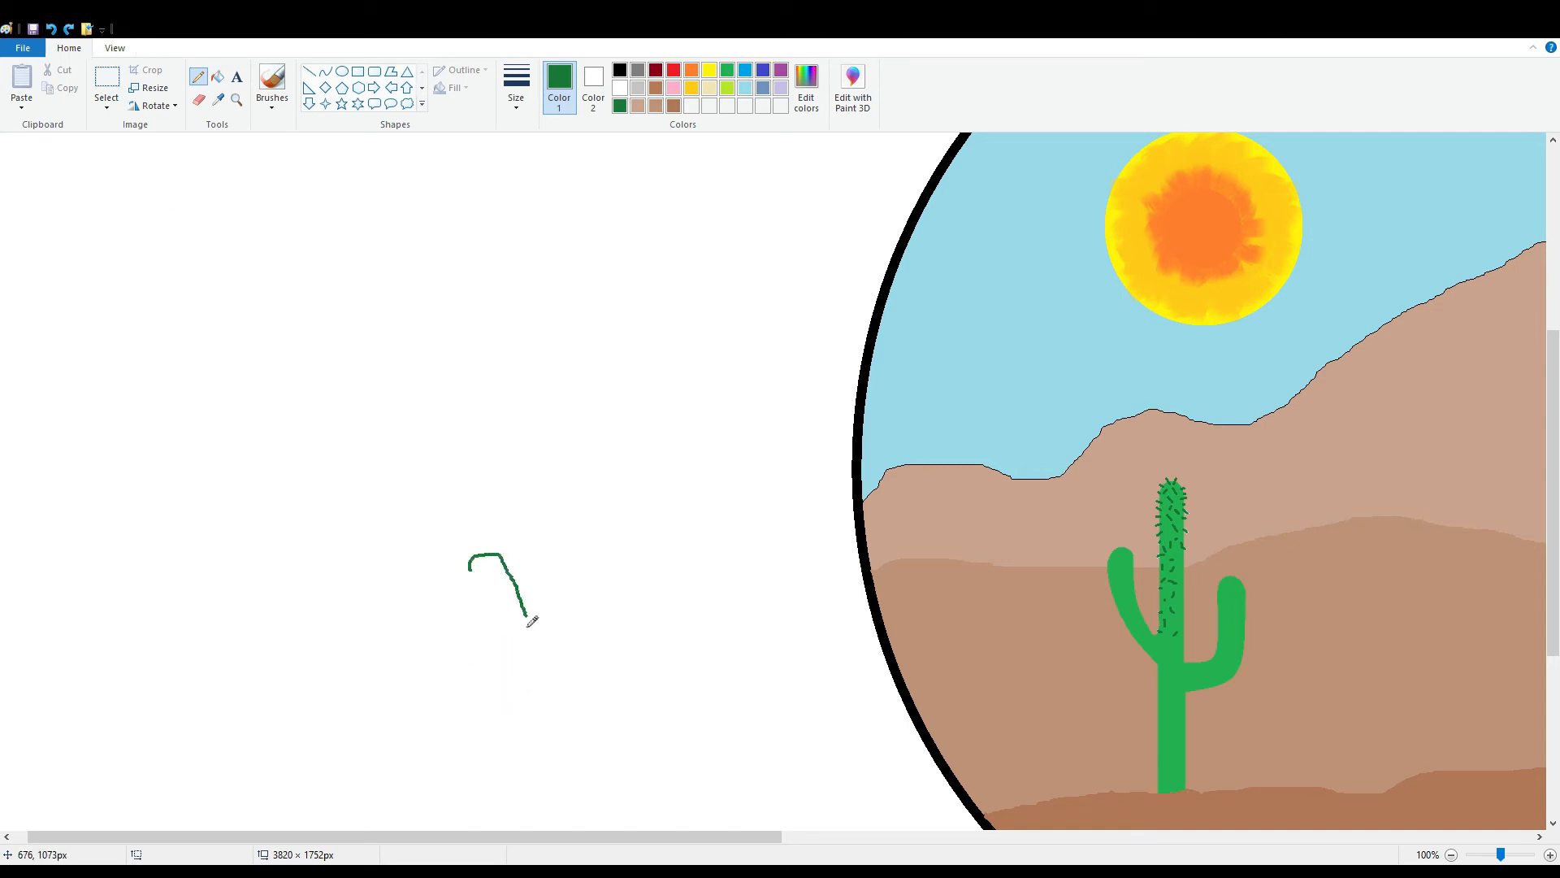
{"action": "mouse_move", "coordinate": [472, 574]}
{"action": "left_mouse_down"}
{"action": "mouse_move", "coordinate": [554, 565]}
{"action": "mouse_move", "coordinate": [465, 570]}
{"action": "mouse_move", "coordinate": [471, 549]}
{"action": "mouse_move", "coordinate": [511, 547]}
{"action": "mouse_move", "coordinate": [537, 576]}
{"action": "mouse_move", "coordinate": [549, 519]}
{"action": "mouse_move", "coordinate": [574, 510]}
{"action": "mouse_move", "coordinate": [559, 560]}
{"action": "mouse_move", "coordinate": [593, 530]}
{"action": "mouse_move", "coordinate": [599, 550]}
{"action": "mouse_move", "coordinate": [624, 539]}
{"action": "mouse_move", "coordinate": [605, 571]}
{"action": "left_mouse_up"}
{"action": "left_click", "coordinate": [51, 28]}
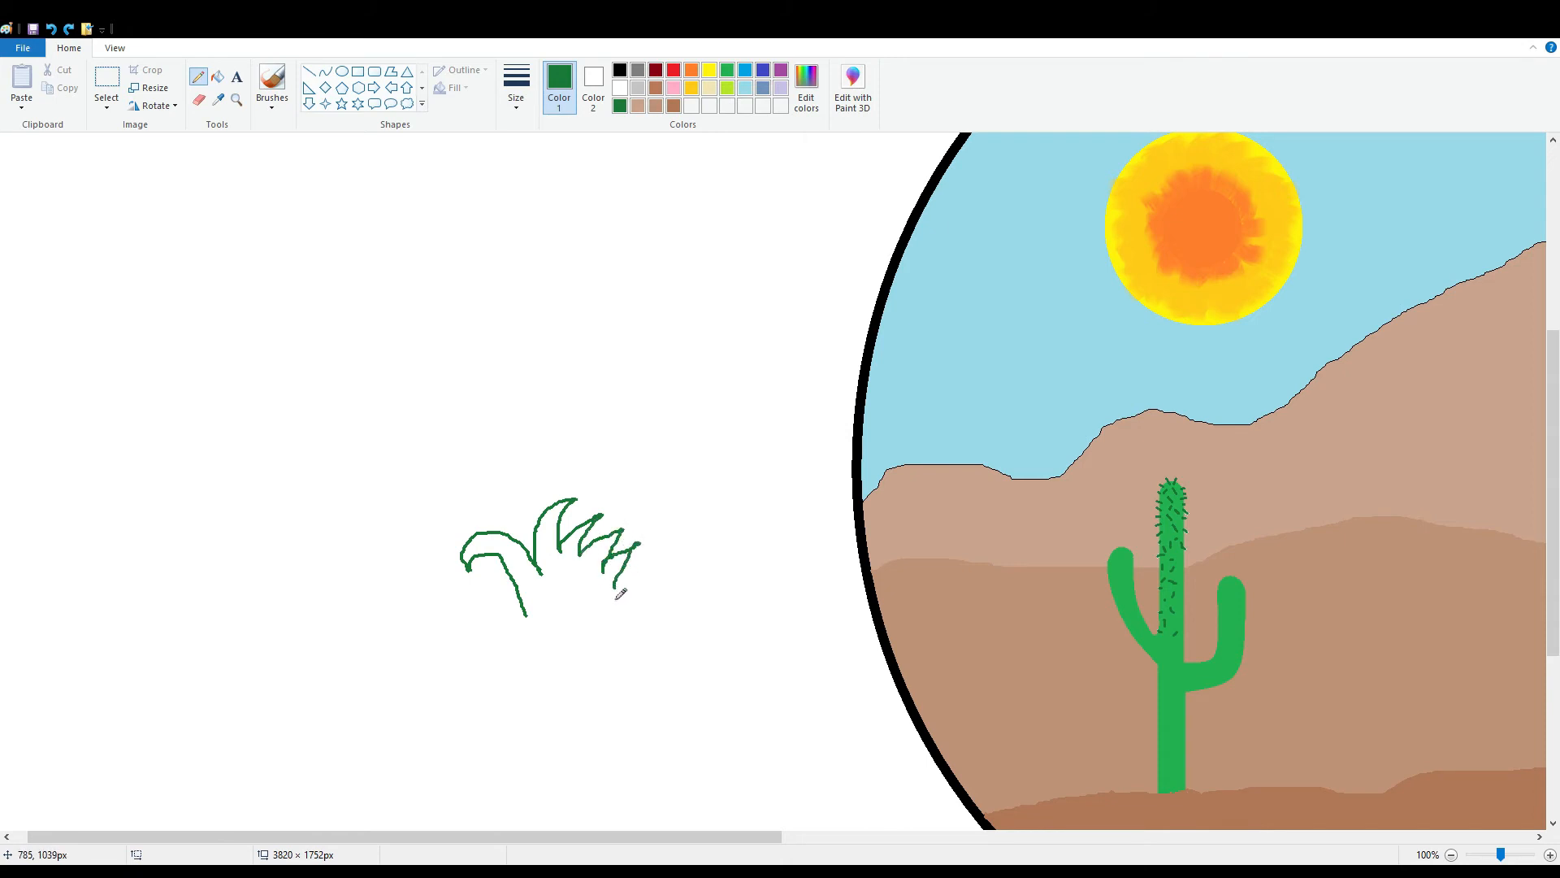
{"action": "left_click_drag", "start_coordinate": [524, 621], "coordinate": [574, 610]}
{"action": "mouse_move", "coordinate": [505, 555]}
{"action": "left_mouse_down"}
{"action": "mouse_move", "coordinate": [489, 519]}
{"action": "mouse_move", "coordinate": [540, 533]}
{"action": "mouse_move", "coordinate": [510, 537]}
{"action": "mouse_move", "coordinate": [486, 510]}
{"action": "mouse_move", "coordinate": [543, 521]}
{"action": "left_mouse_up"}
{"action": "left_click", "coordinate": [51, 28]}
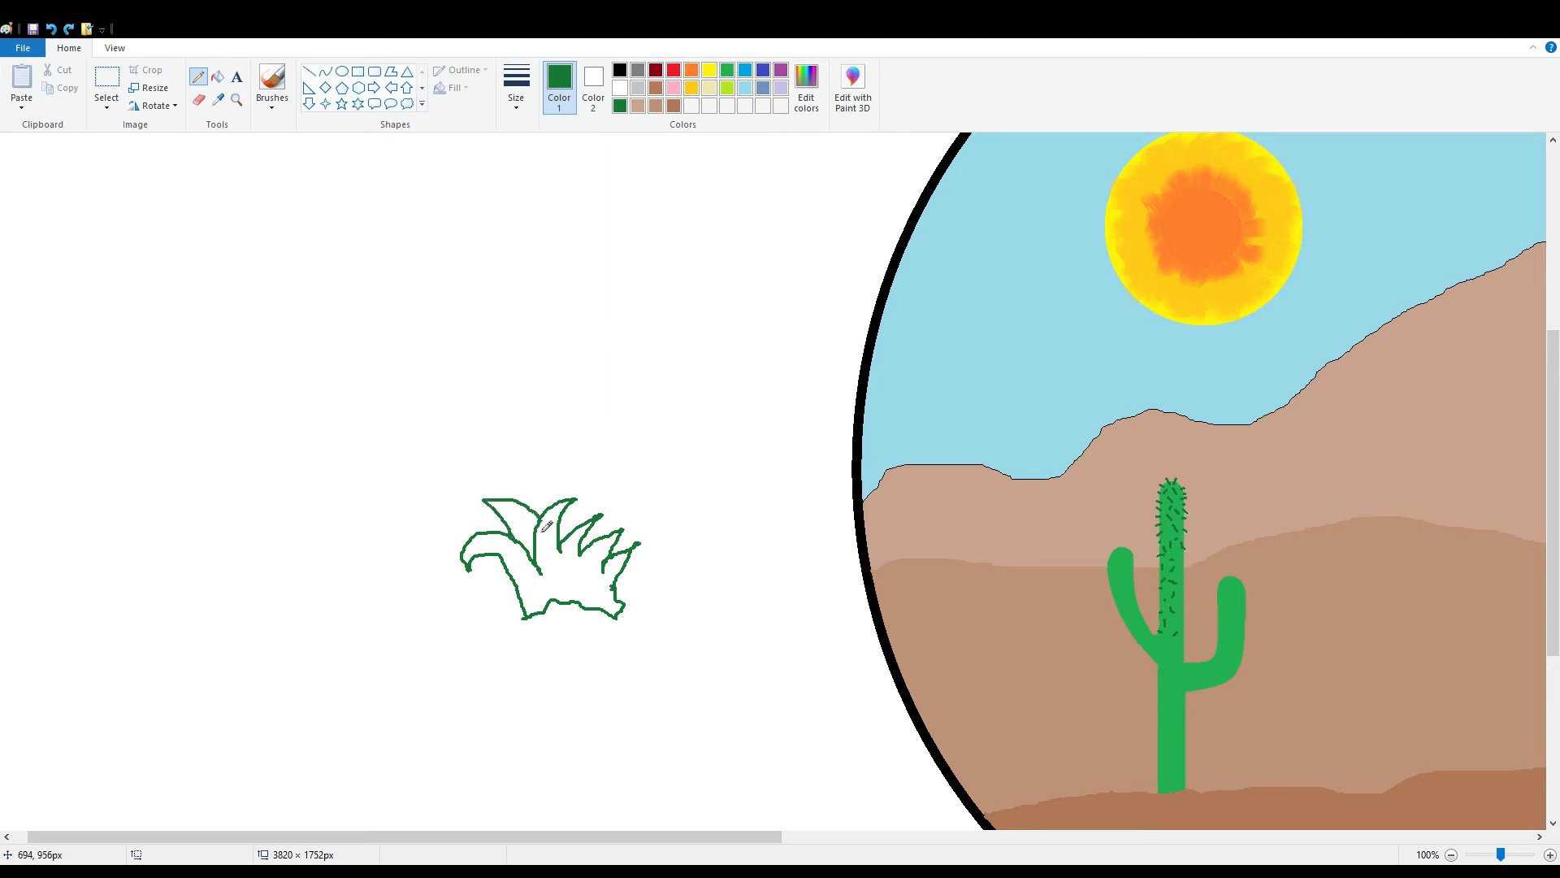
- Select the bush outline and move it into the scene, so its base overlaps the dark brown ground just right of the cactus
{"action": "left_click", "coordinate": [107, 81]}
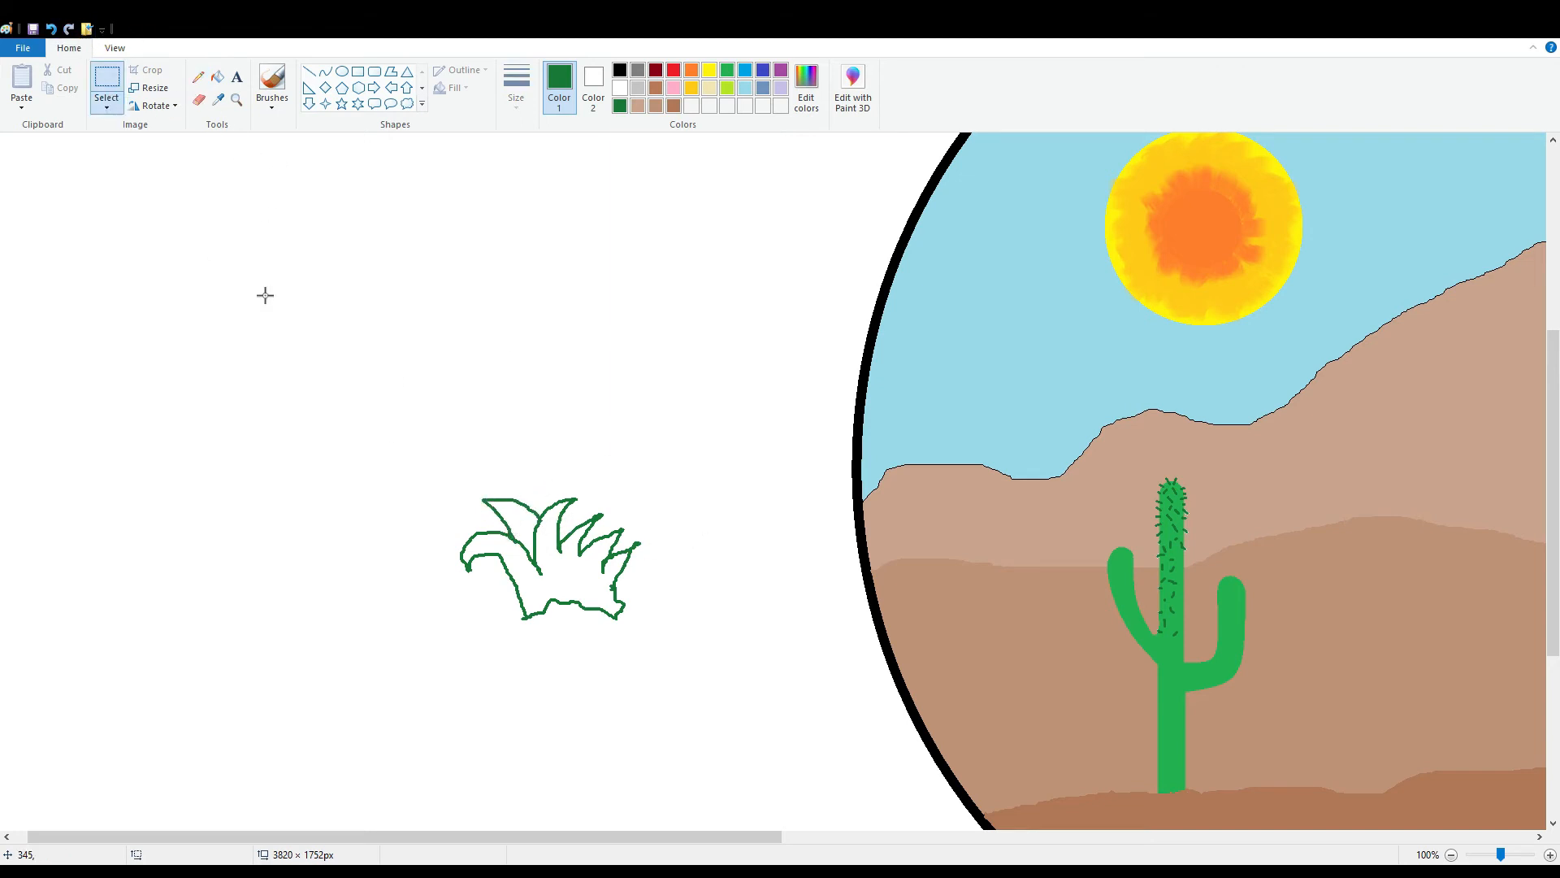
{"action": "left_click_drag", "start_coordinate": [429, 439], "coordinate": [678, 658]}
{"action": "left_click_drag", "start_coordinate": [455, 585], "coordinate": [1157, 694]}
{"action": "left_click_drag", "start_coordinate": [675, 836], "coordinate": [898, 836]}
{"action": "left_click_drag", "start_coordinate": [847, 734], "coordinate": [904, 811]}
{"action": "scroll", "coordinate": [1015, 686], "scroll_direction": "down", "scroll_amount": 3}
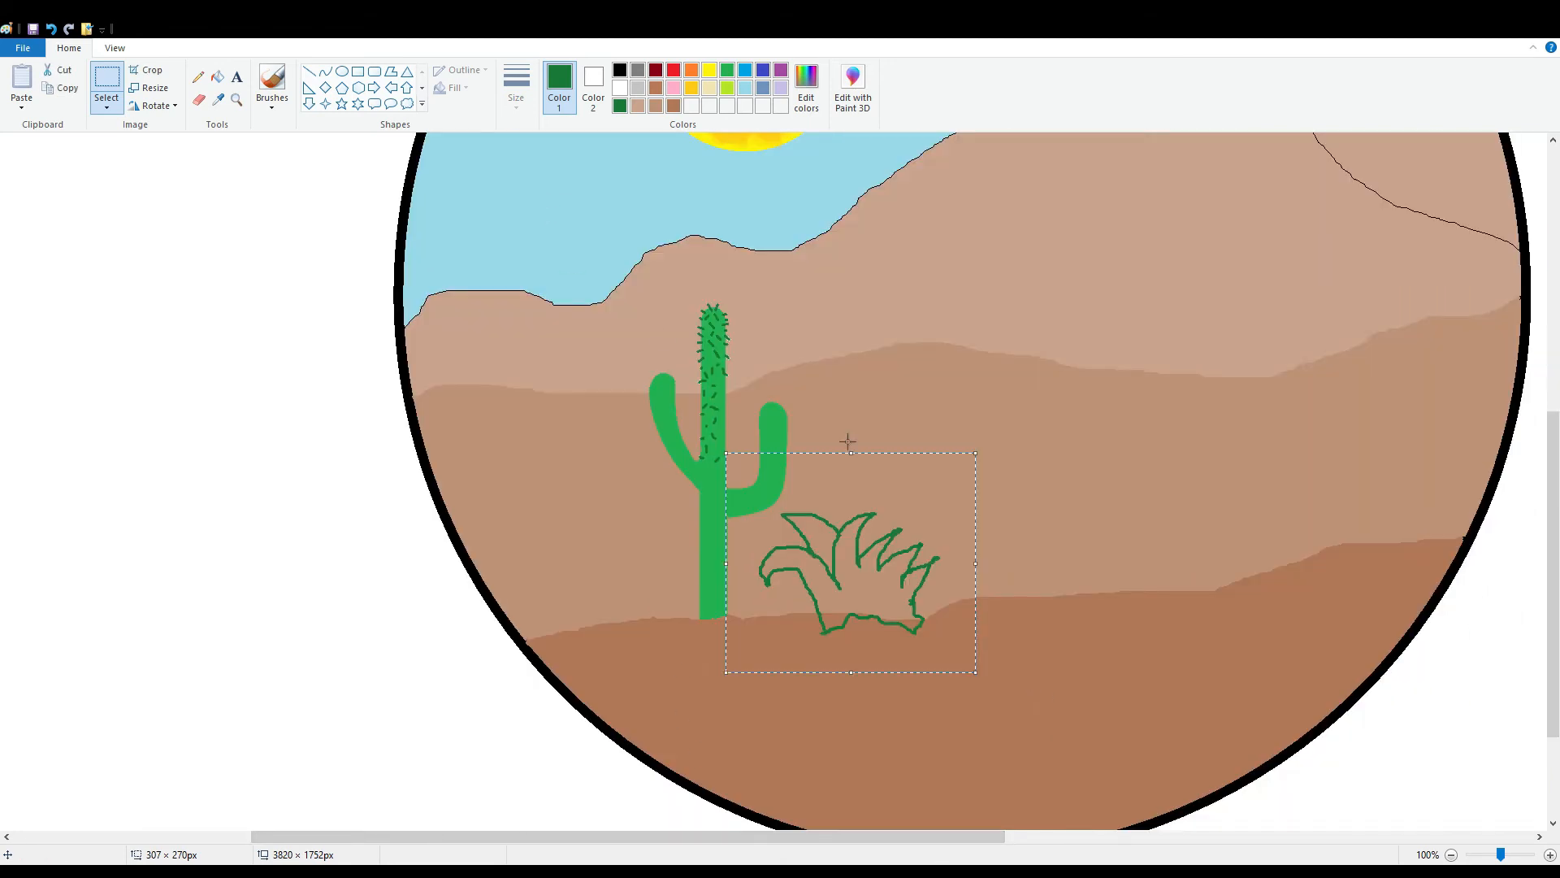
- Fill all sections of the bush outline with dark green, including its base pieces and the upper-left leaf
{"action": "left_click", "coordinate": [217, 76]}
{"action": "left_click", "coordinate": [918, 611]}
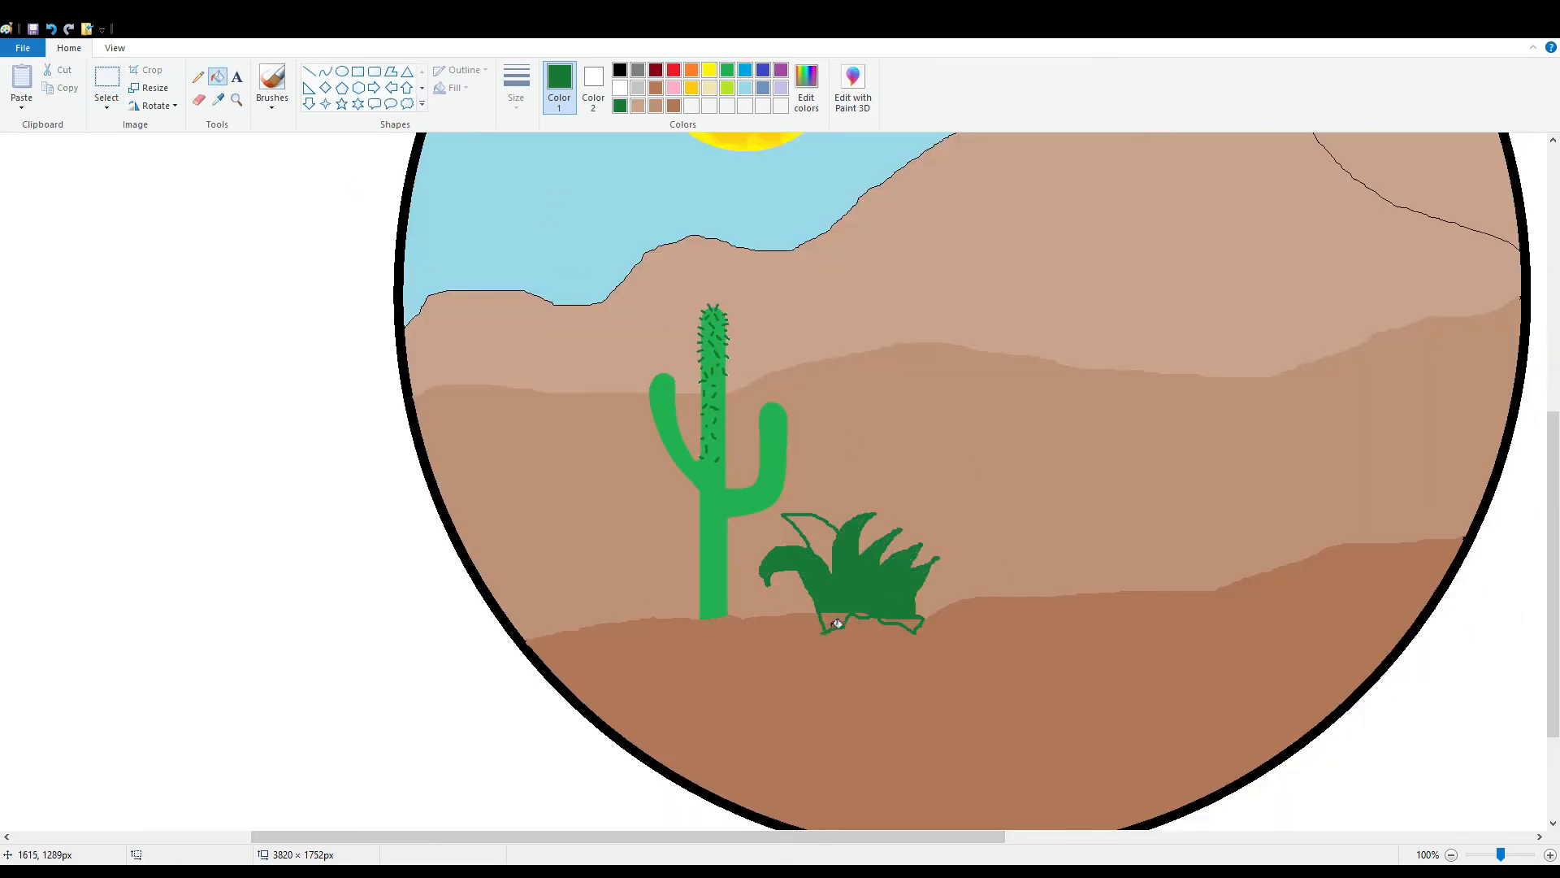
{"action": "left_click", "coordinate": [837, 624]}
{"action": "left_click", "coordinate": [902, 623]}
{"action": "left_click", "coordinate": [811, 538]}
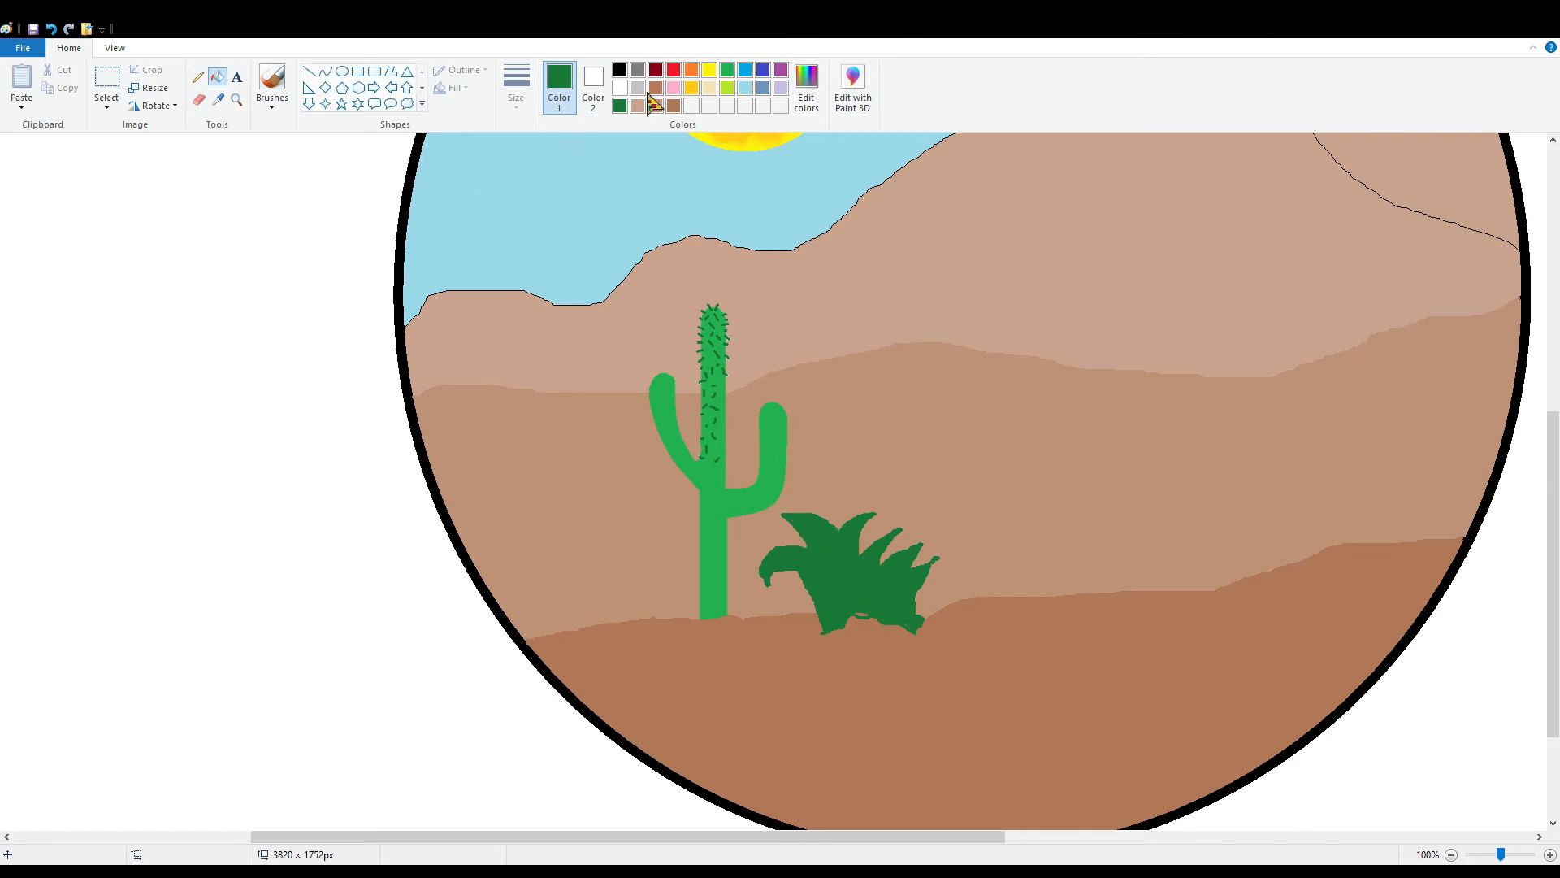
- Sample the ground's dark brown, draw a wavy line across the bush's base and fill the green remnants below it with that brown
{"action": "left_click", "coordinate": [217, 99]}
{"action": "left_click", "coordinate": [811, 704]}
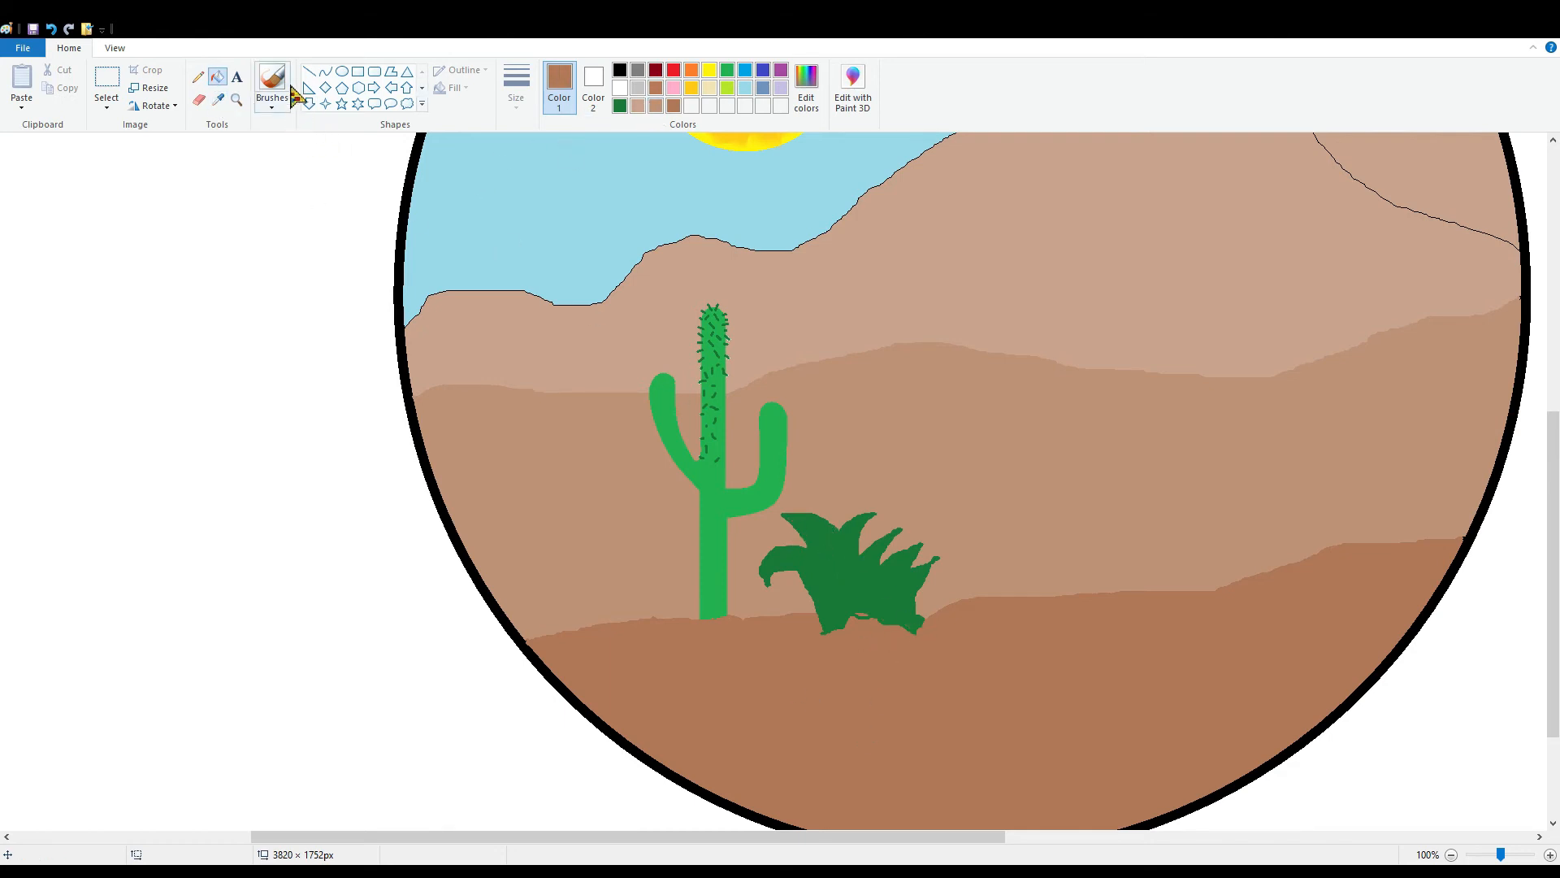
{"action": "left_click", "coordinate": [198, 77]}
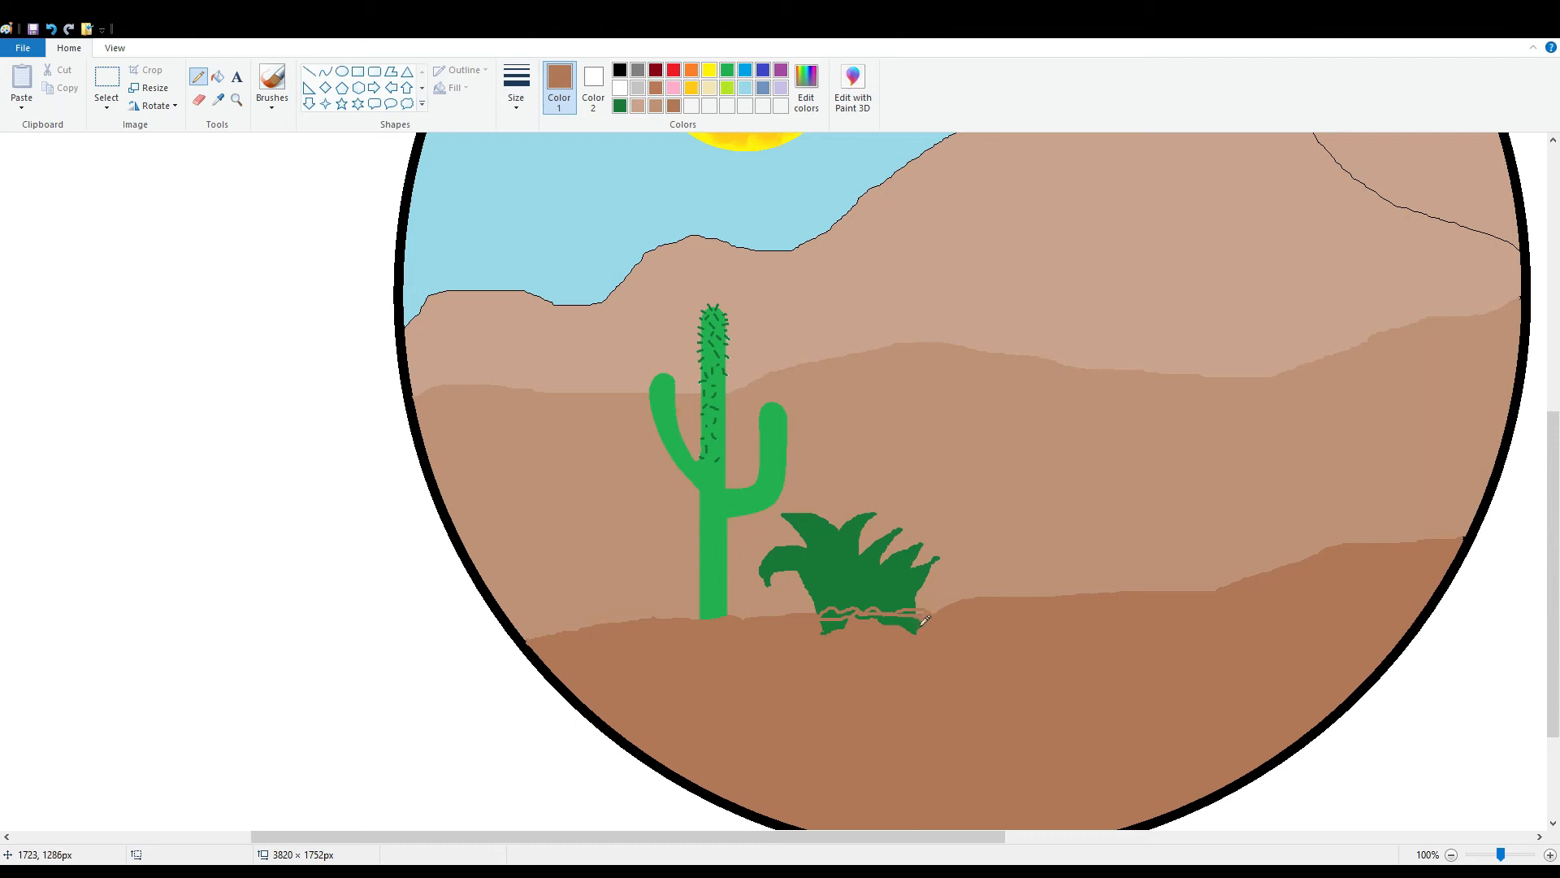
{"action": "left_click", "coordinate": [218, 77]}
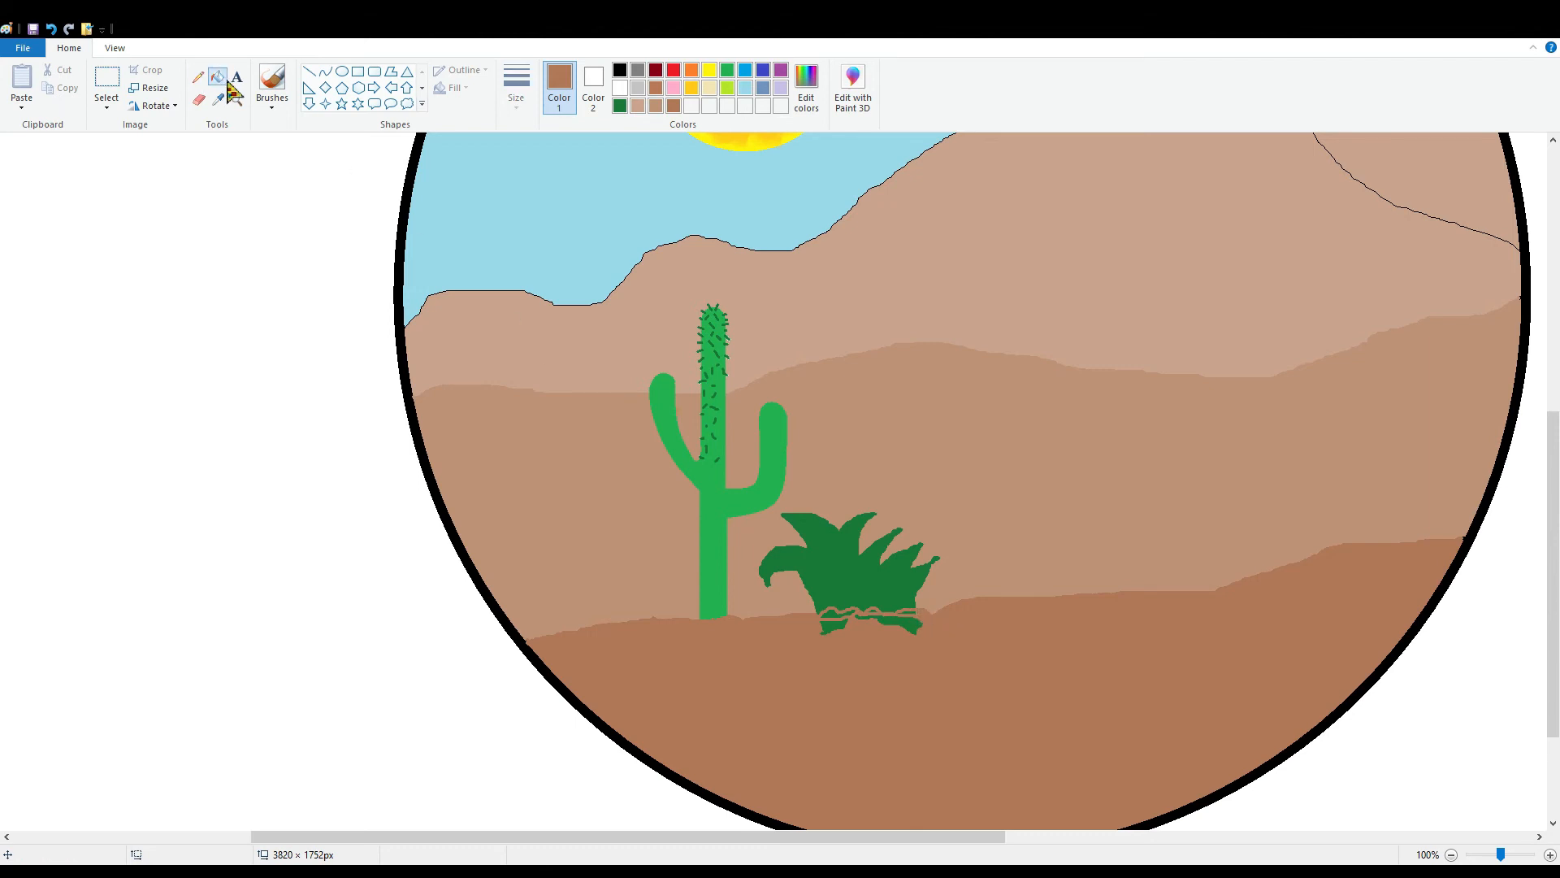
{"action": "left_click", "coordinate": [833, 626]}
{"action": "left_click", "coordinate": [839, 615]}
{"action": "left_click", "coordinate": [885, 622]}
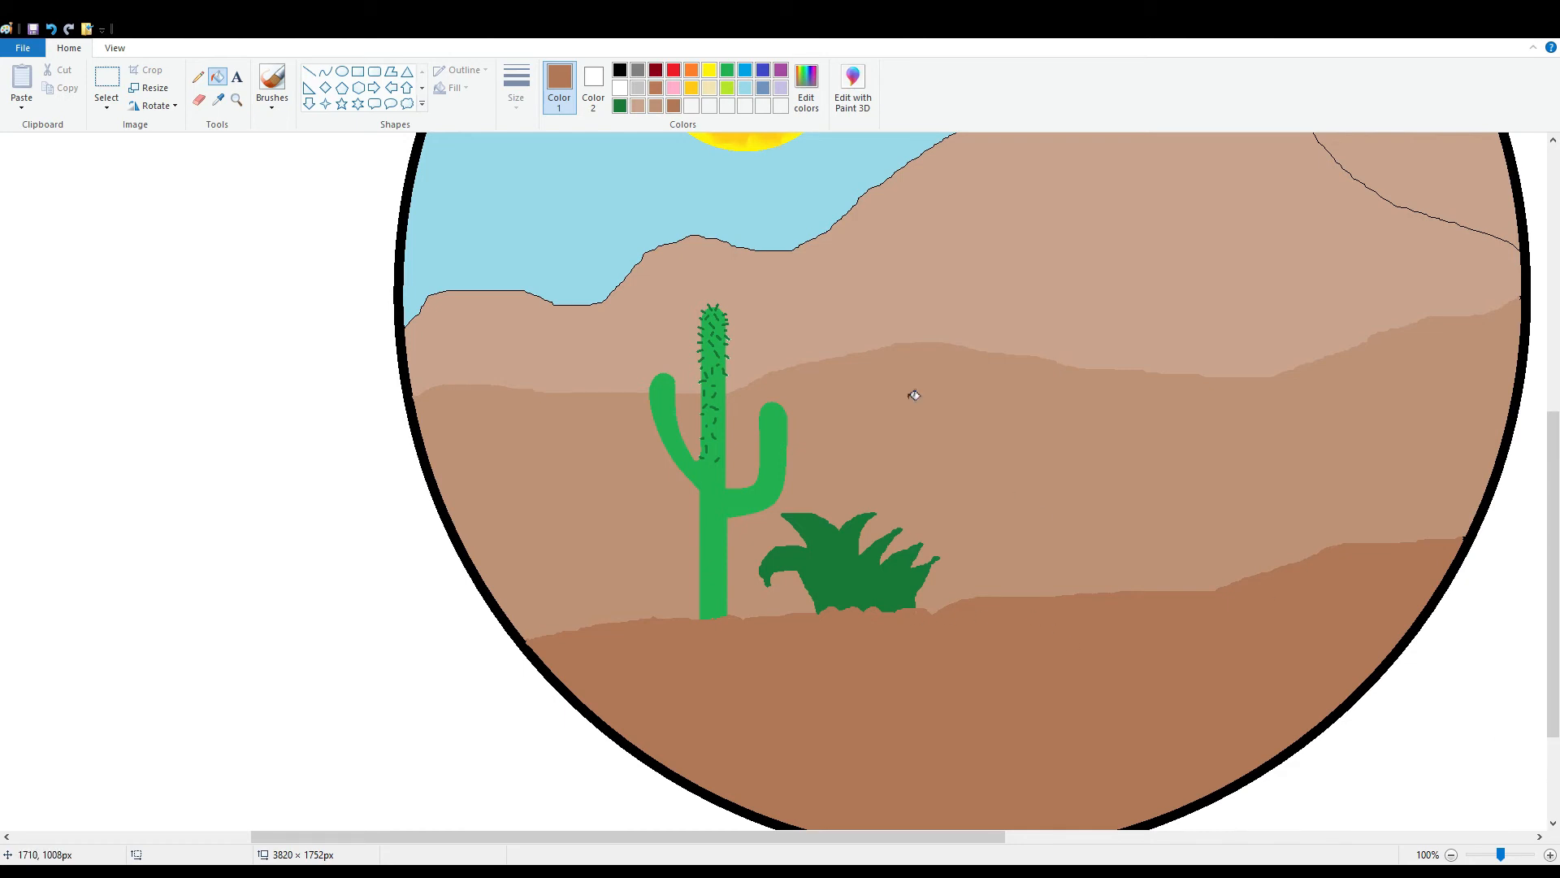
- Draw a small black bird from two curves beside the circle and move it into the sky just right of the sun
{"action": "scroll", "coordinate": [883, 370], "scroll_direction": "up", "scroll_amount": 5}
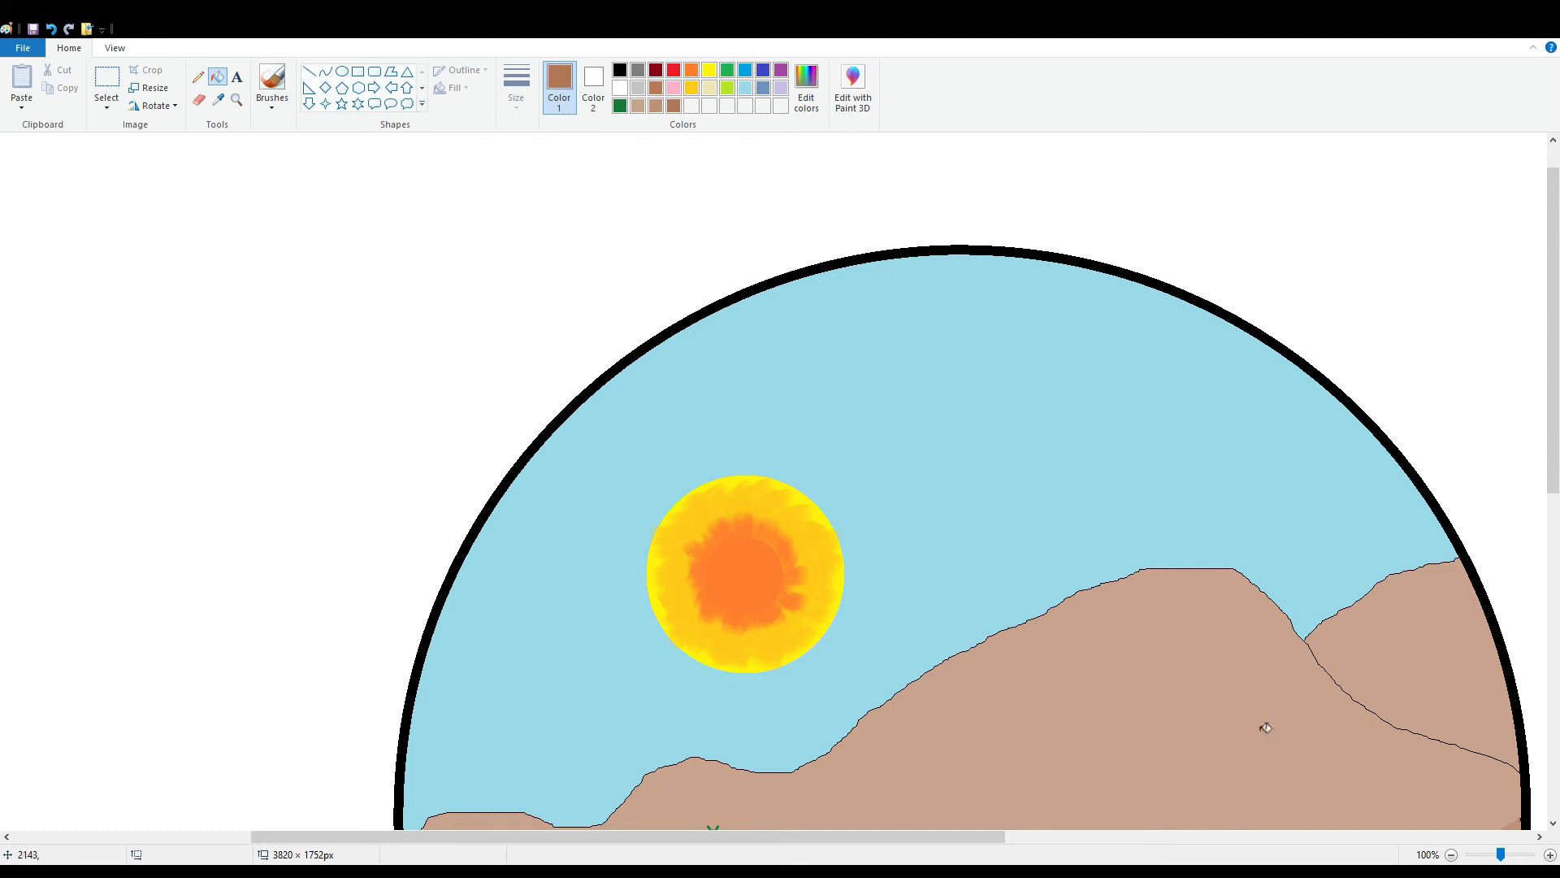
{"action": "scroll", "coordinate": [997, 745], "scroll_direction": "down", "scroll_amount": 2}
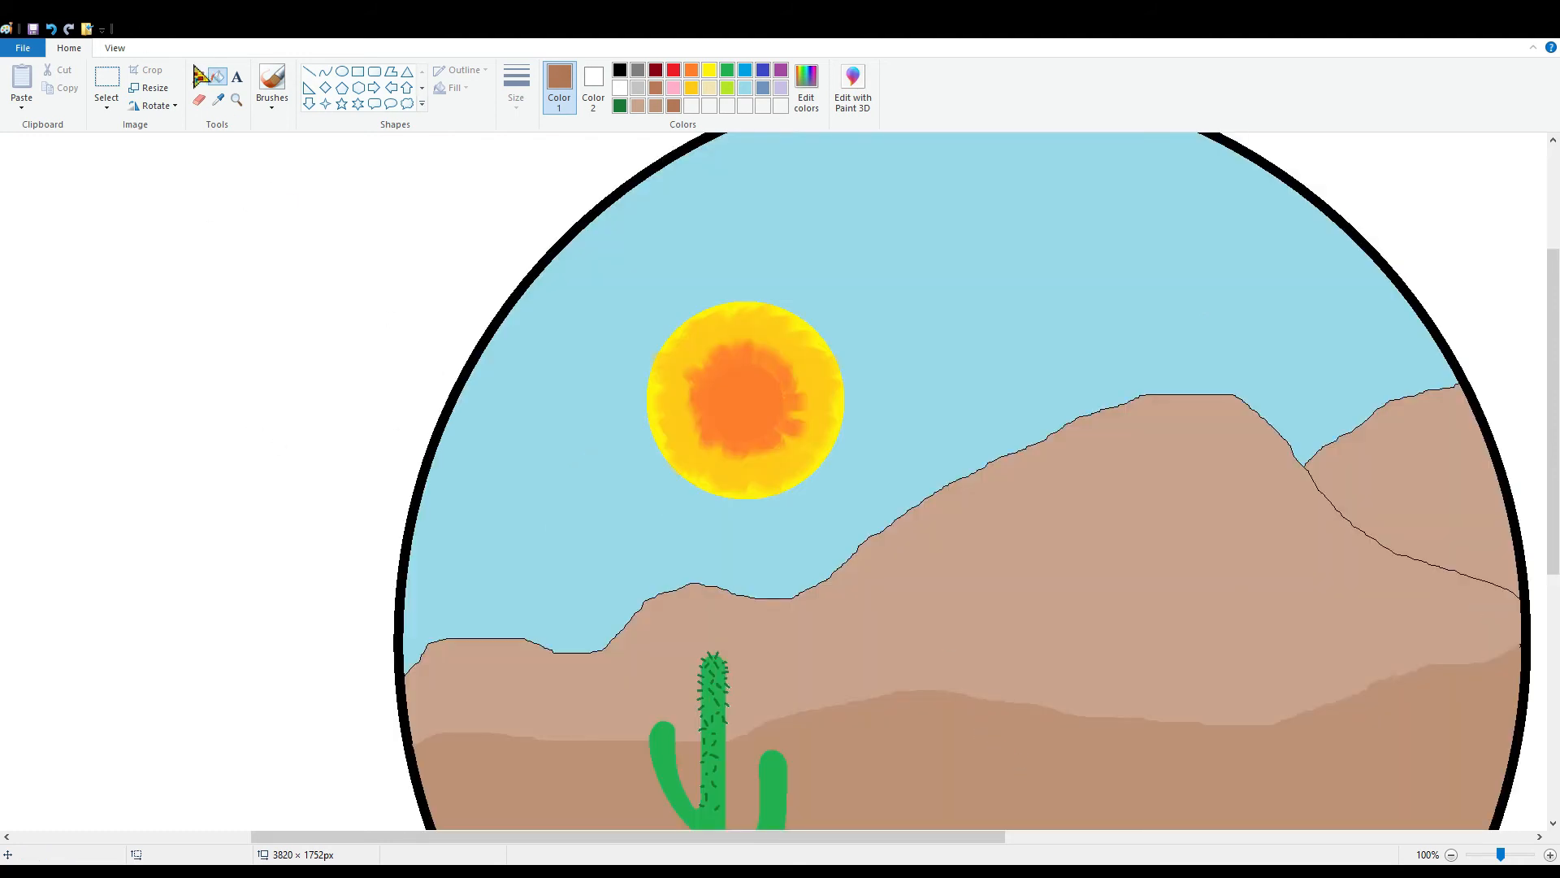
{"action": "left_click", "coordinate": [325, 72]}
{"action": "left_click", "coordinate": [619, 70]}
{"action": "left_click_drag", "start_coordinate": [263, 415], "coordinate": [279, 431]}
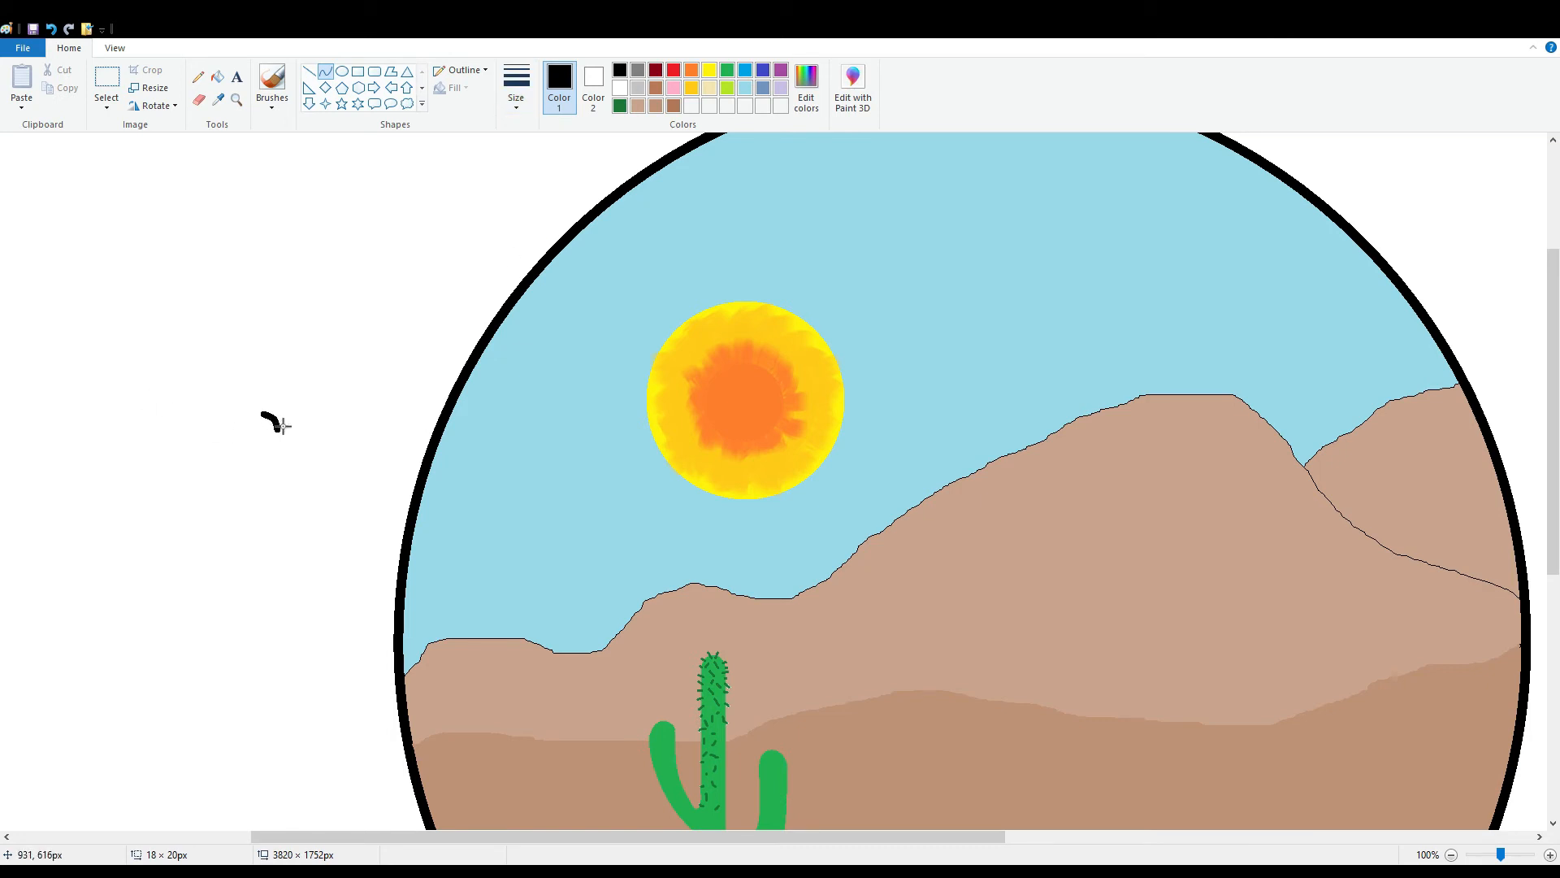
{"action": "mouse_move", "coordinate": [282, 425]}
{"action": "left_mouse_down"}
{"action": "mouse_move", "coordinate": [303, 446]}
{"action": "mouse_move", "coordinate": [902, 372]}
{"action": "left_mouse_up"}
{"action": "left_click", "coordinate": [107, 79]}
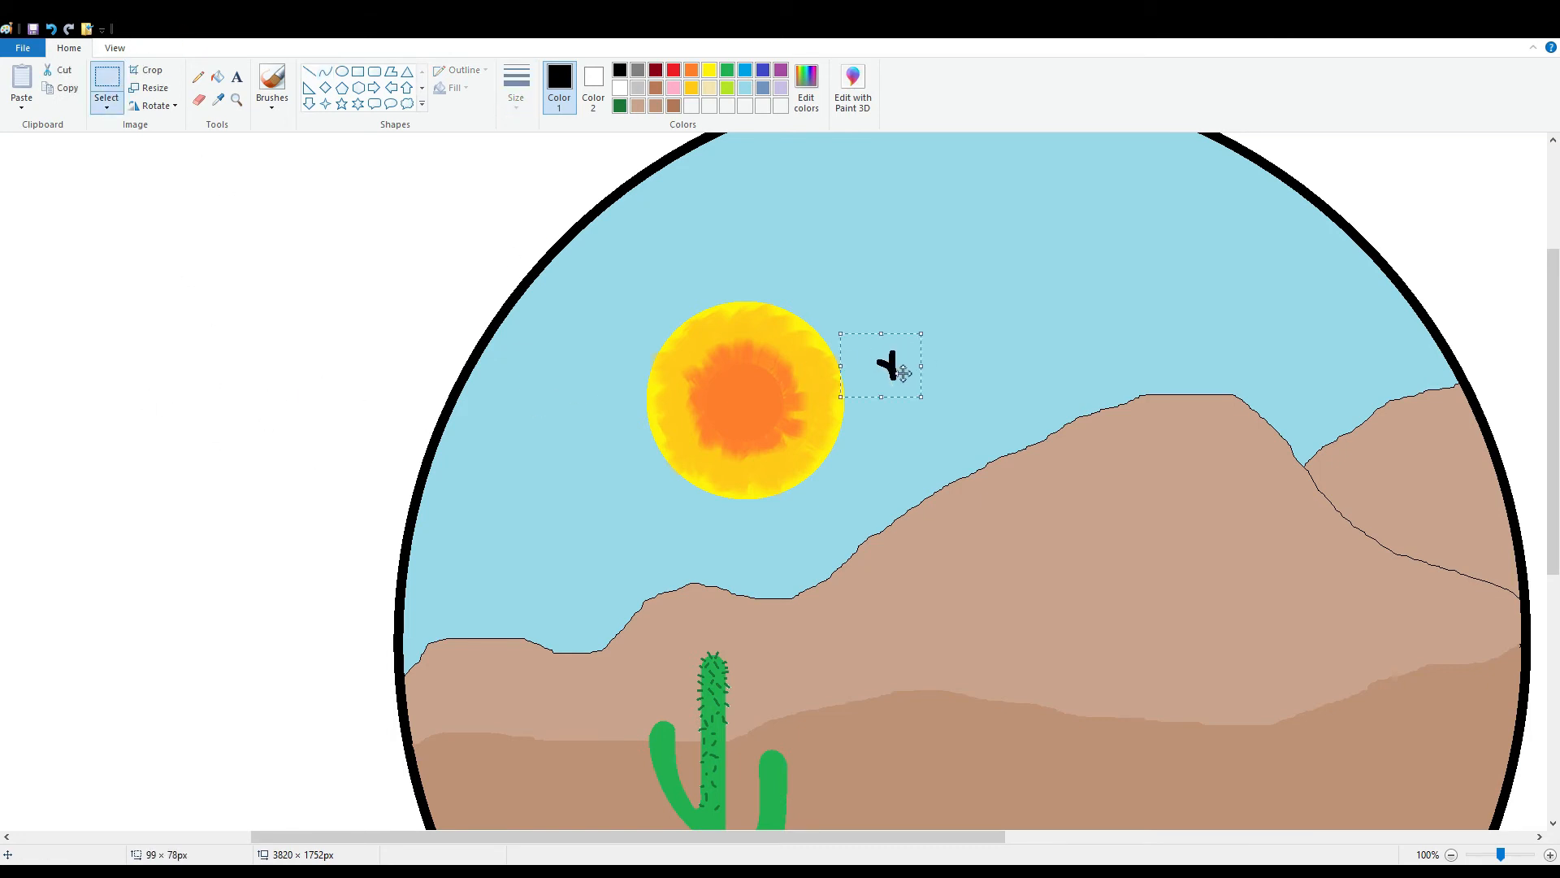
- Copy the black bird and paste four copies around it in the sky to form a small flock
{"action": "left_click", "coordinate": [61, 88]}
{"action": "left_click", "coordinate": [21, 79]}
{"action": "left_click_drag", "start_coordinate": [45, 174], "coordinate": [914, 396]}
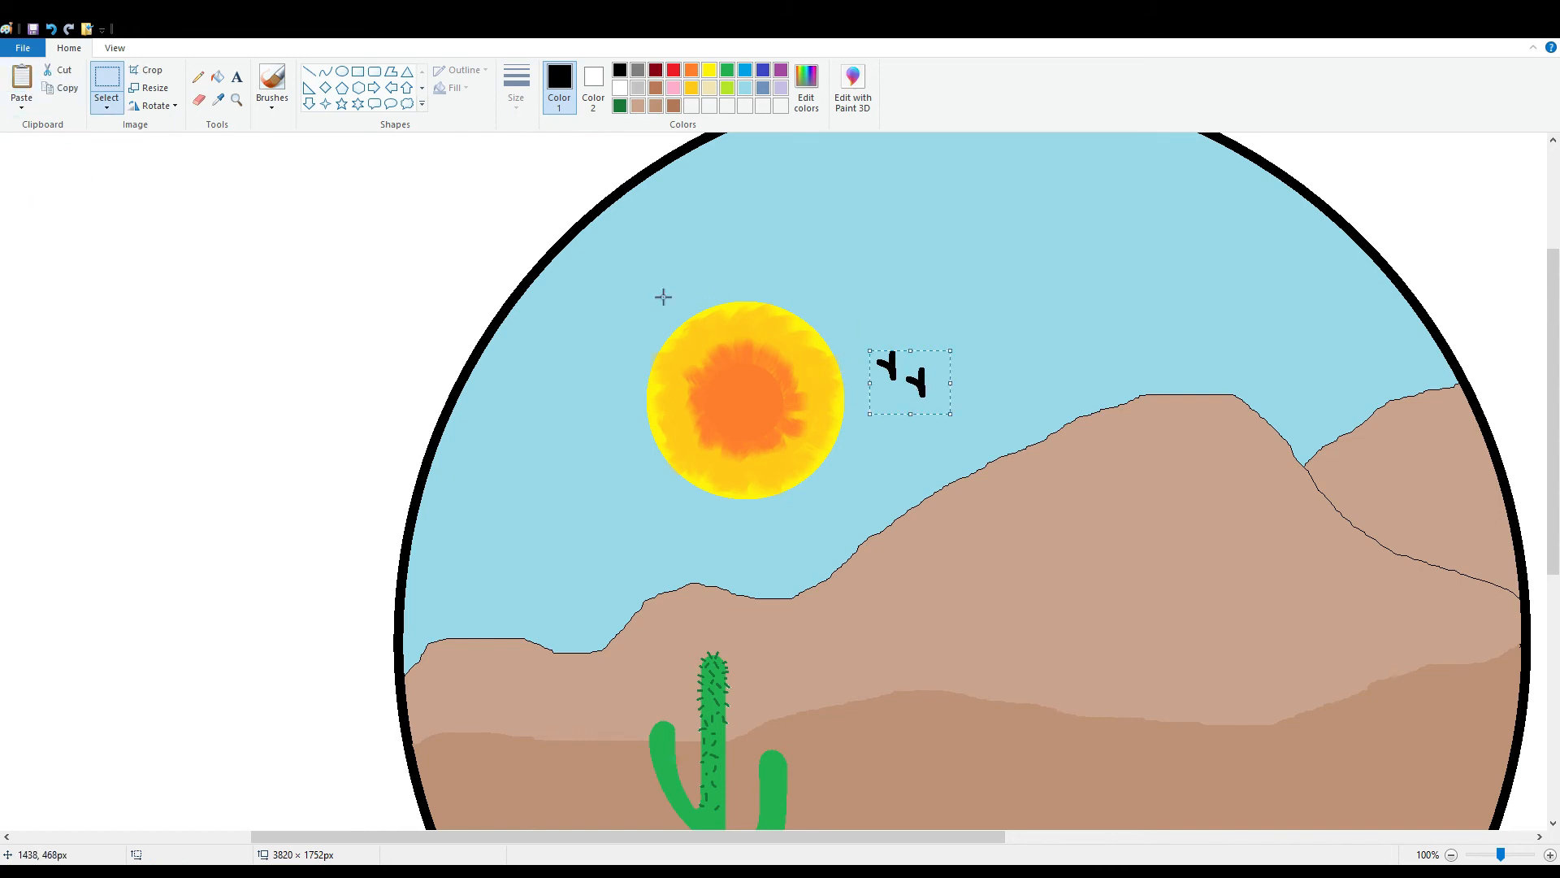
{"action": "left_click", "coordinate": [21, 81]}
{"action": "left_click_drag", "start_coordinate": [49, 174], "coordinate": [921, 365]}
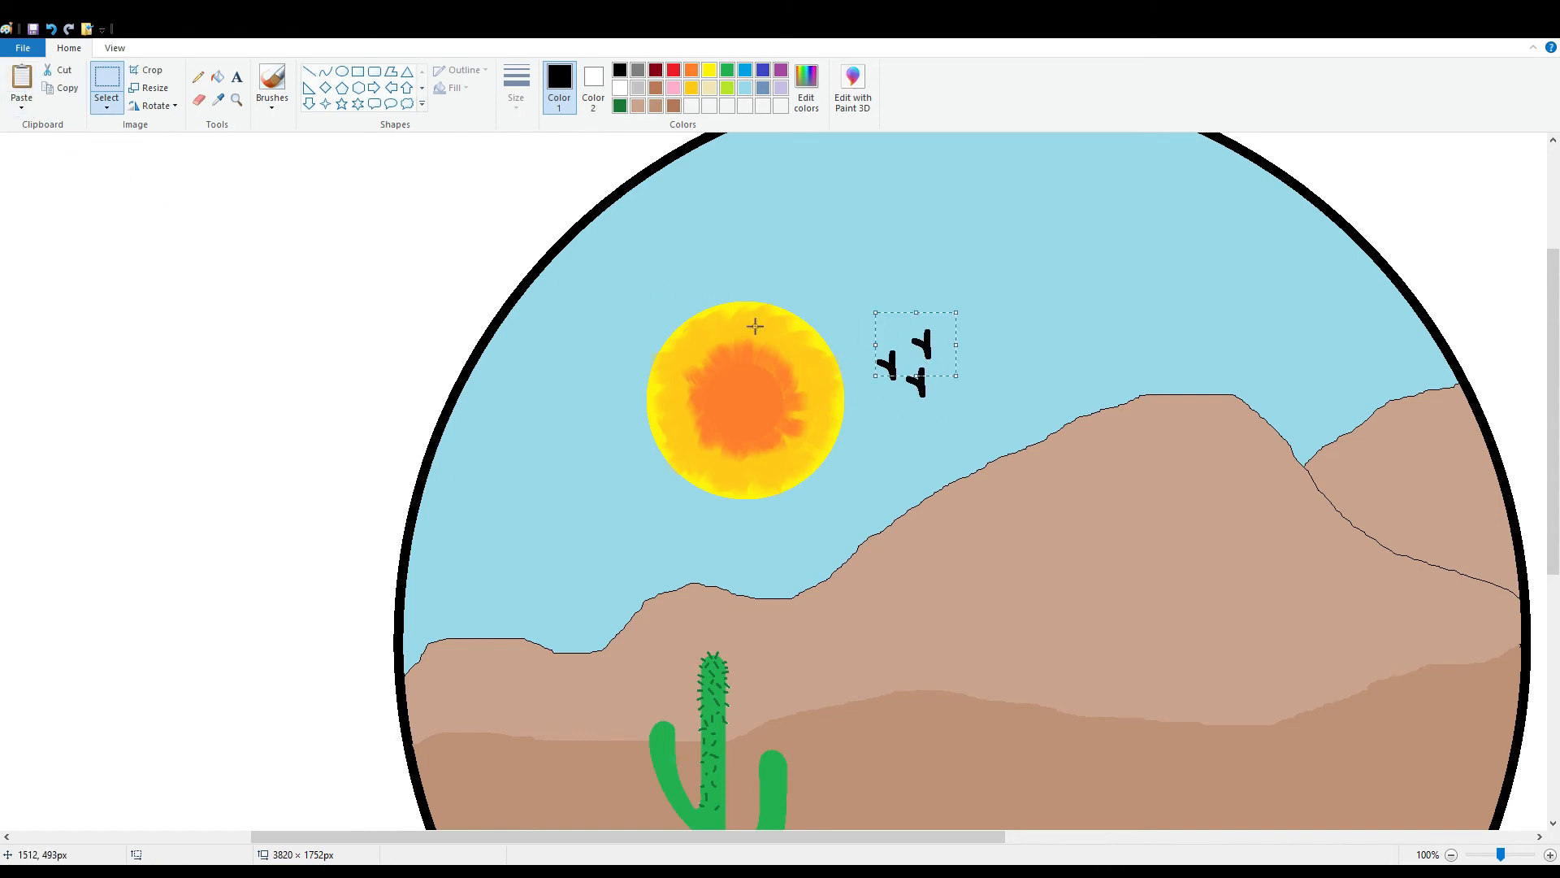
{"action": "left_click", "coordinate": [21, 79]}
{"action": "left_click_drag", "start_coordinate": [49, 172], "coordinate": [902, 407]}
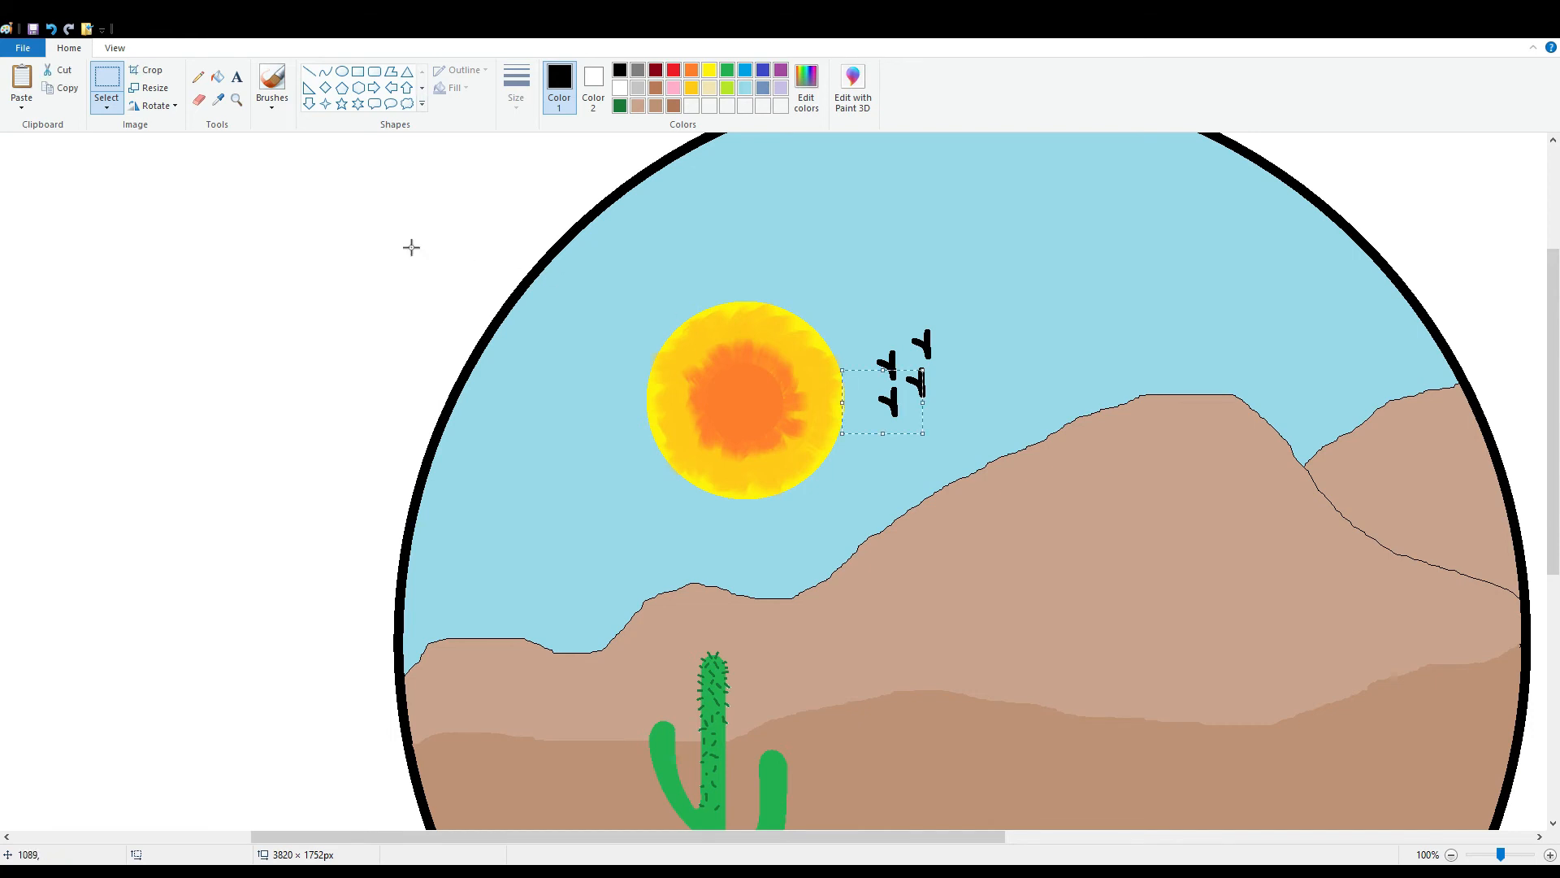
{"action": "left_click", "coordinate": [21, 79]}
{"action": "left_click_drag", "start_coordinate": [49, 174], "coordinate": [951, 421]}
{"action": "left_click", "coordinate": [1450, 855]}
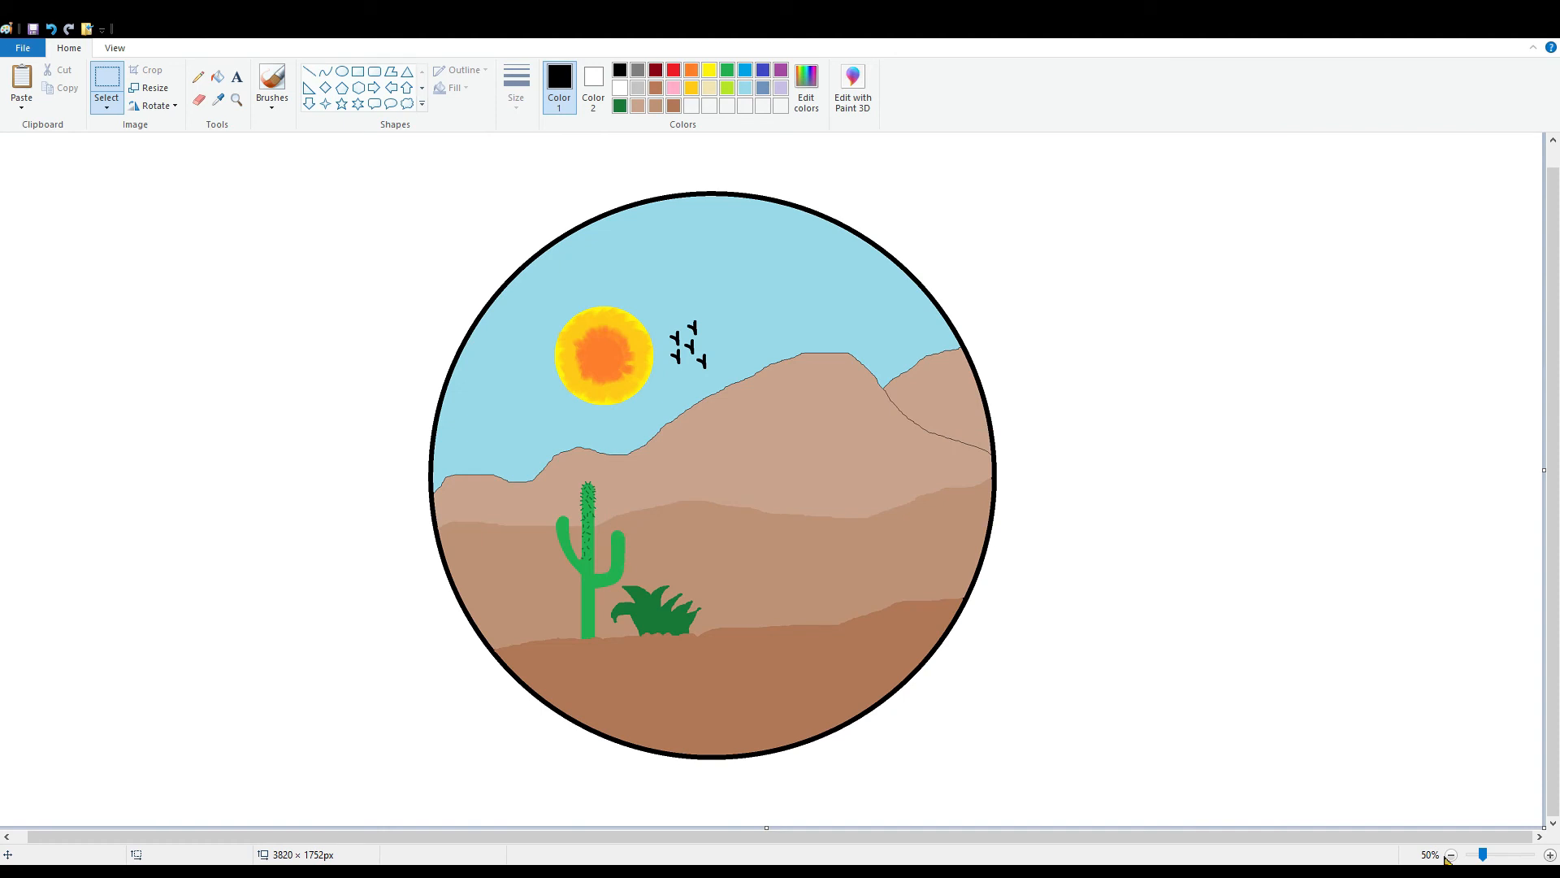
- Brush short dark green spines around the tip and upper part of the cactus's left arm, undoing the first stray stroke
{"action": "left_click", "coordinate": [1519, 859]}
{"action": "left_click", "coordinate": [1518, 859]}
{"action": "scroll", "coordinate": [474, 741], "scroll_direction": "down", "scroll_amount": 5}
{"action": "left_click_drag", "start_coordinate": [379, 837], "coordinate": [732, 842]}
{"action": "scroll", "coordinate": [707, 383], "scroll_direction": "down", "scroll_amount": 1}
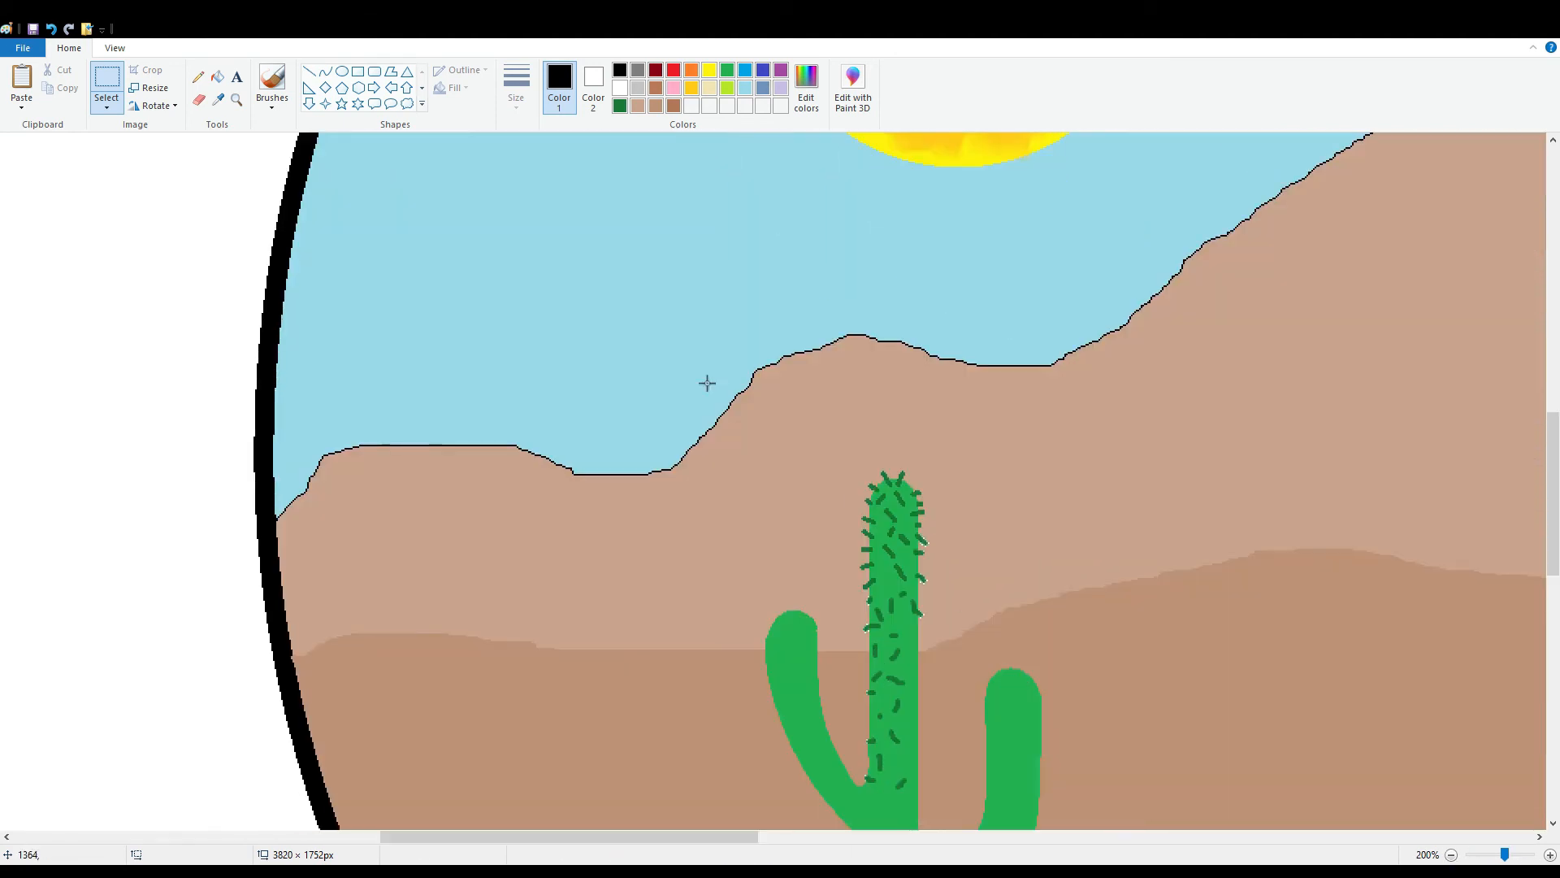
{"action": "left_click", "coordinate": [273, 81]}
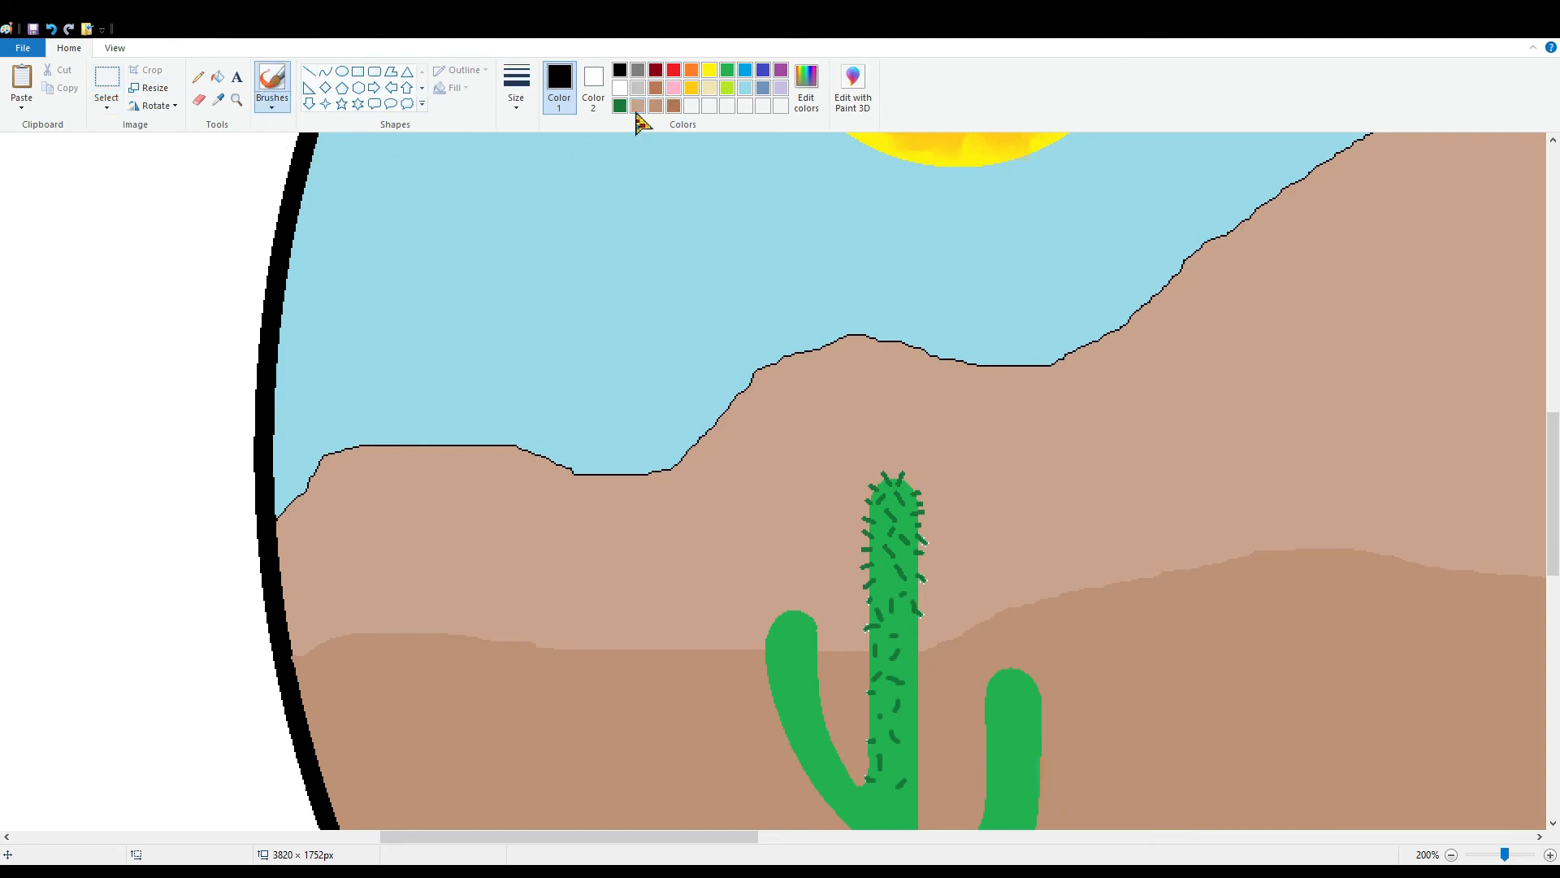
{"action": "left_click", "coordinate": [619, 106]}
{"action": "scroll", "coordinate": [731, 452], "scroll_direction": "down", "scroll_amount": 2}
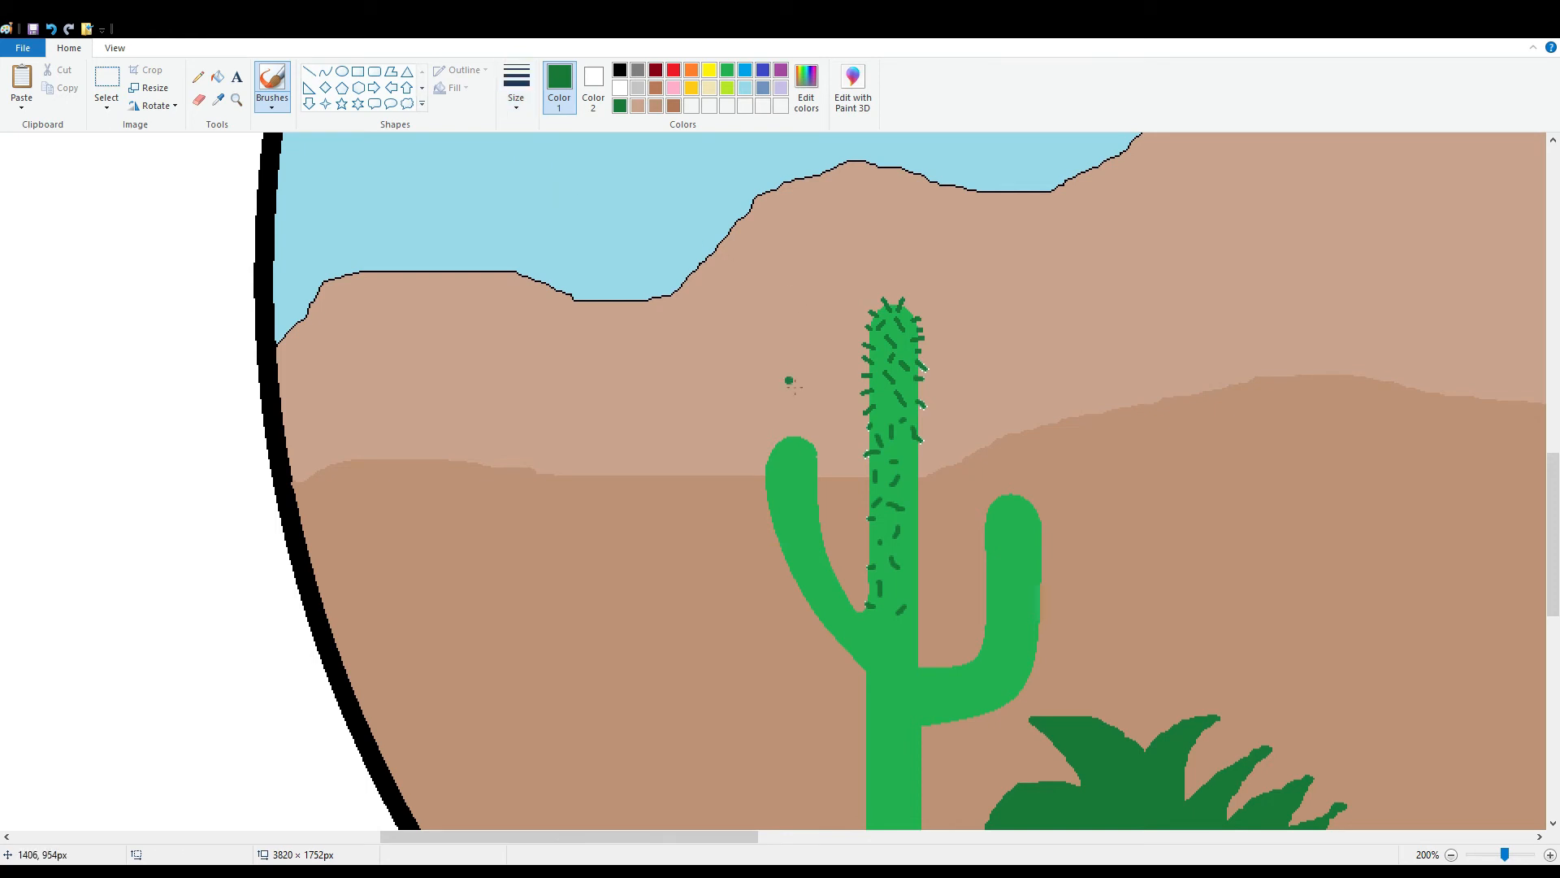
{"action": "left_click", "coordinate": [51, 28]}
{"action": "left_click", "coordinate": [1518, 854]}
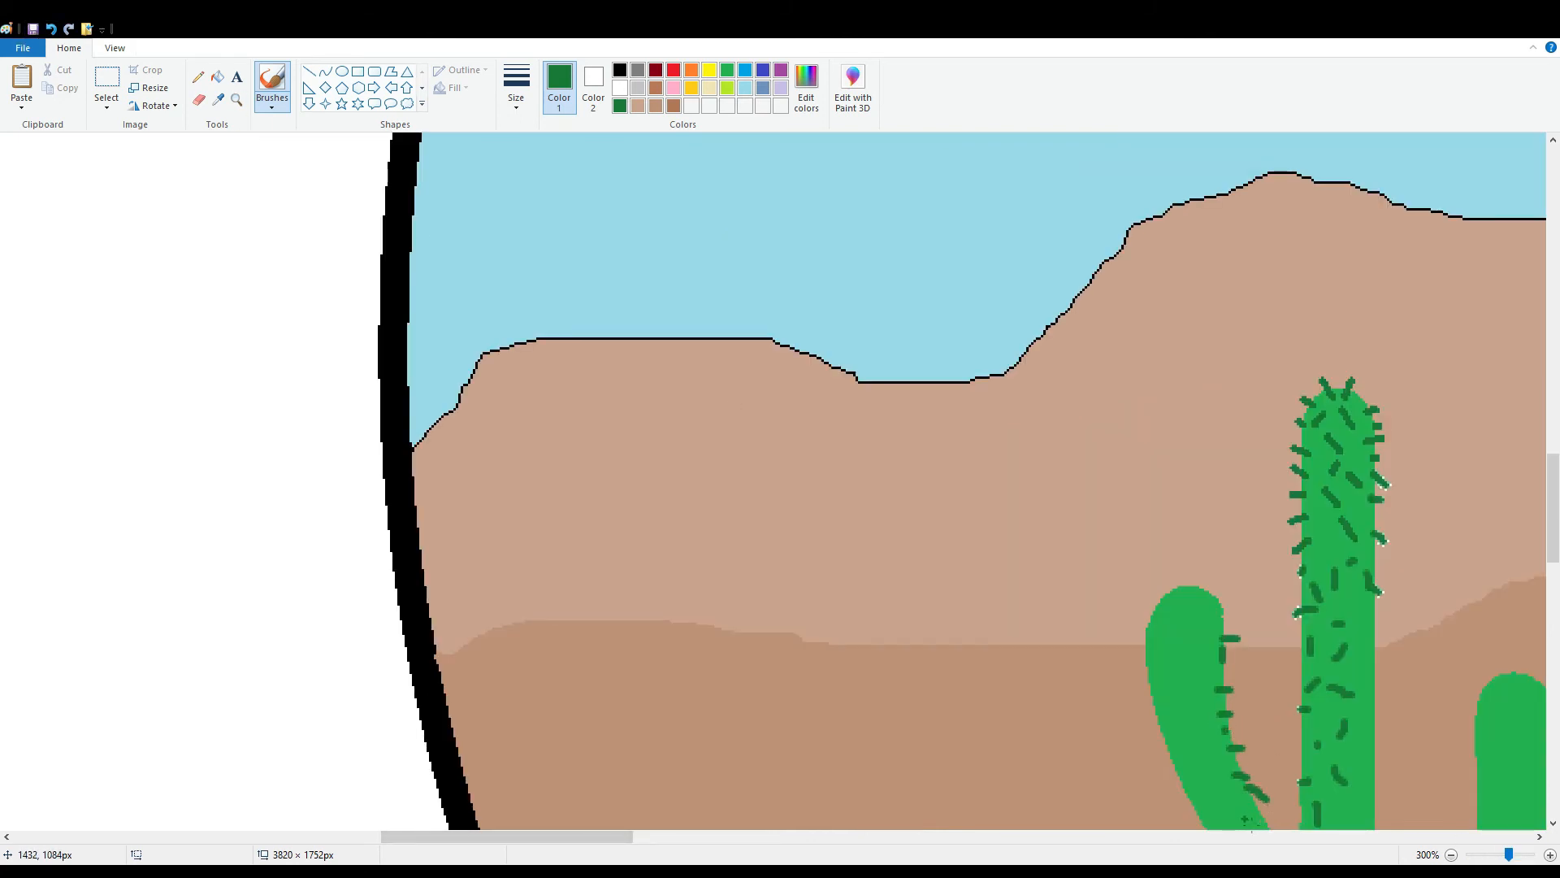
{"action": "scroll", "coordinate": [1174, 465], "scroll_direction": "down", "scroll_amount": 3}
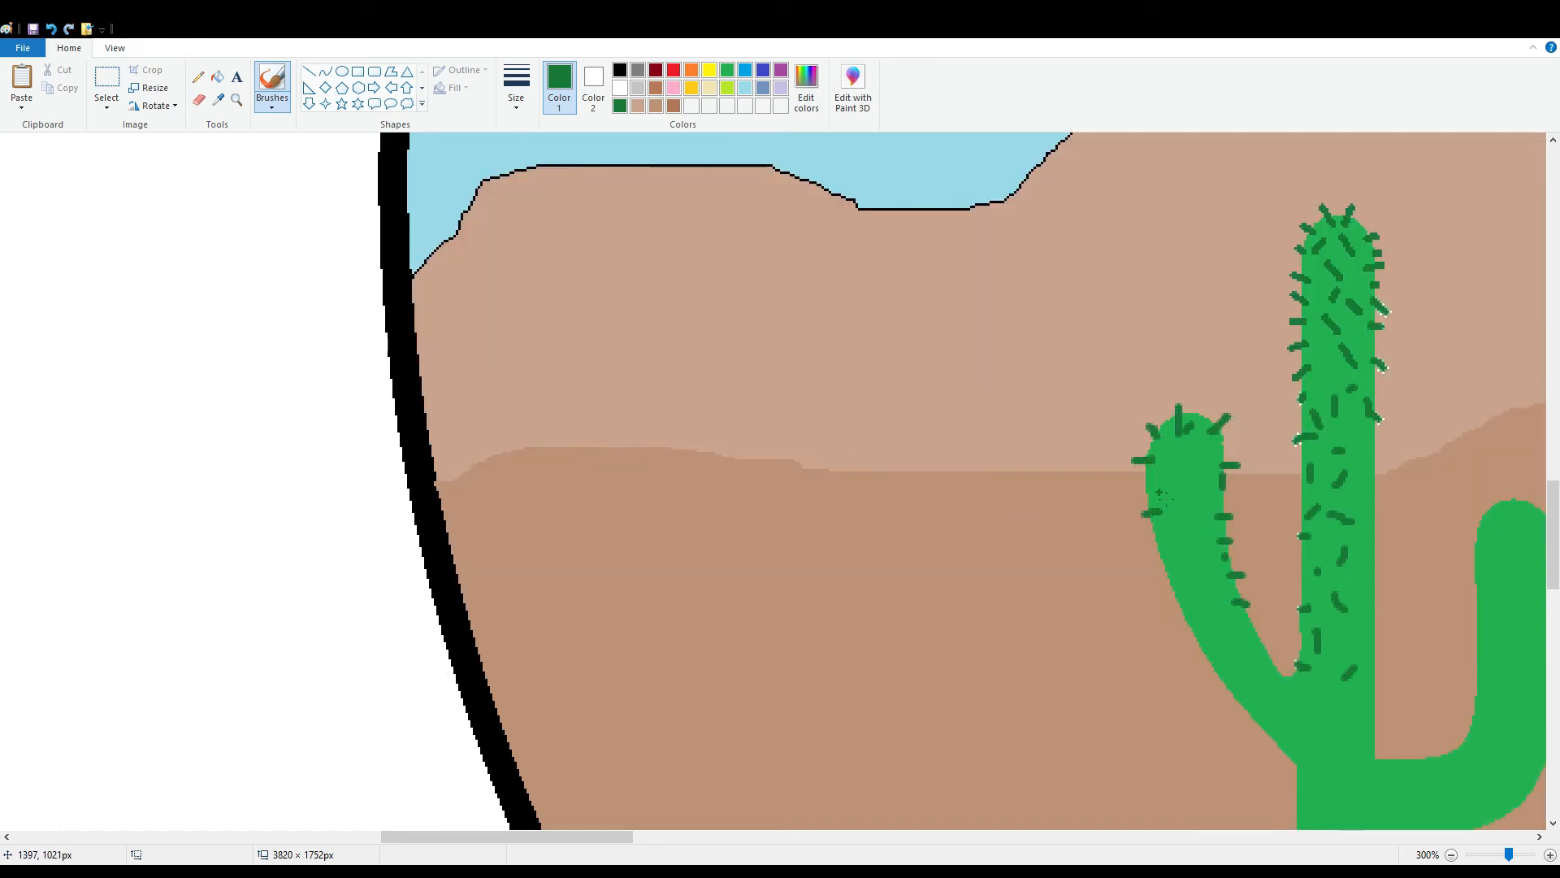
{"action": "left_click_drag", "start_coordinate": [1193, 483], "coordinate": [1193, 493]}
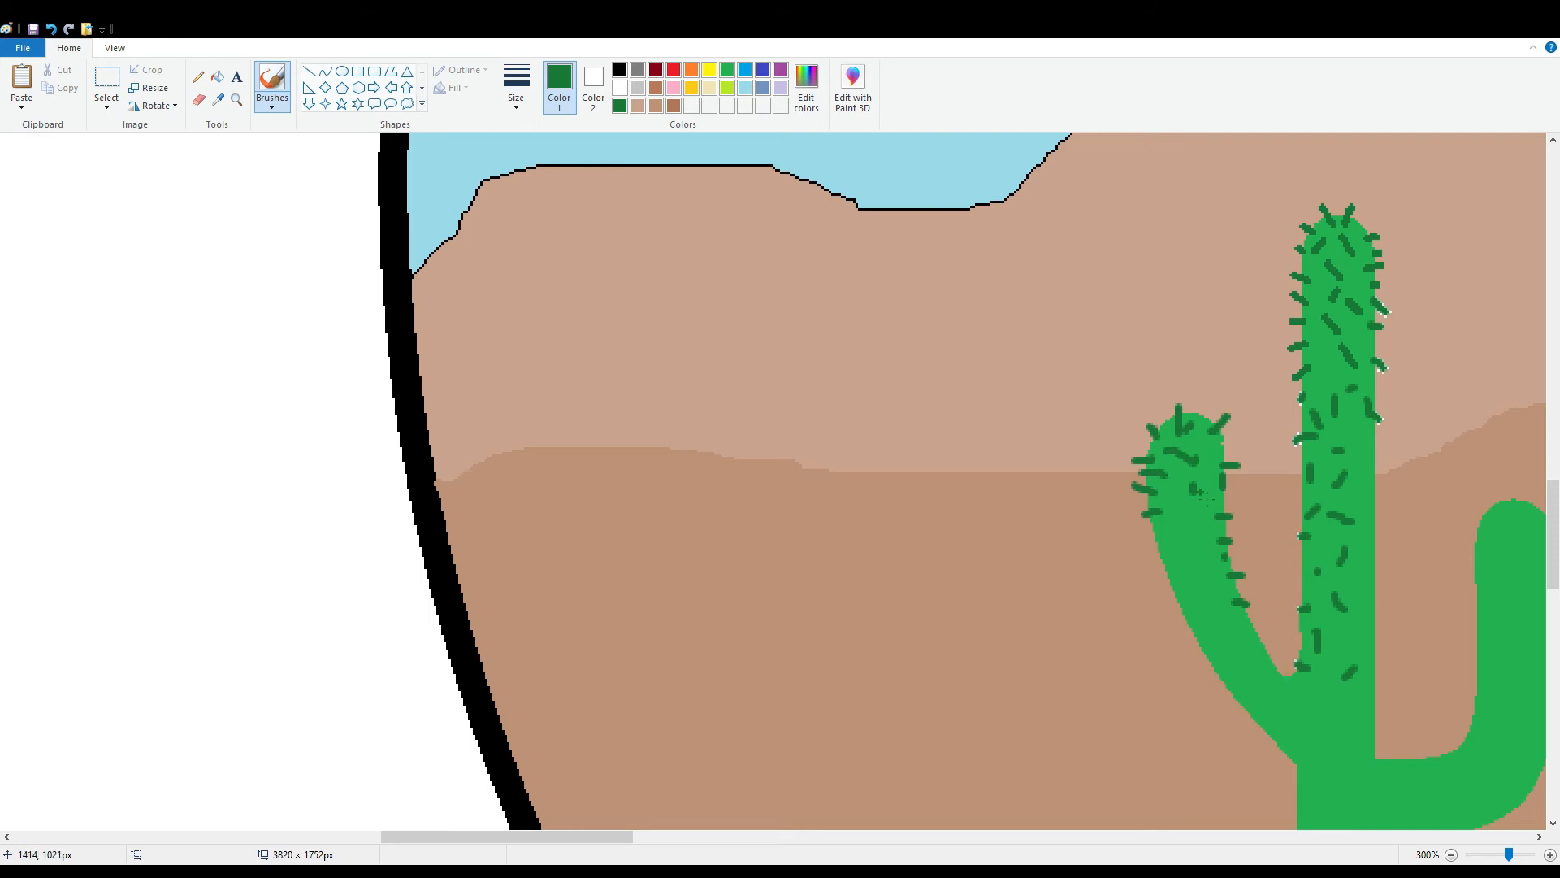
- Brush dark green spines down the lower part of the cactus's left arm to the trunk, undoing a stray stroke
{"action": "mouse_move", "coordinate": [1210, 592]}
{"action": "left_mouse_down"}
{"action": "mouse_move", "coordinate": [1250, 653]}
{"action": "mouse_move", "coordinate": [1343, 717]}
{"action": "left_mouse_up"}
{"action": "left_click", "coordinate": [1244, 646]}
{"action": "left_click", "coordinate": [51, 29]}
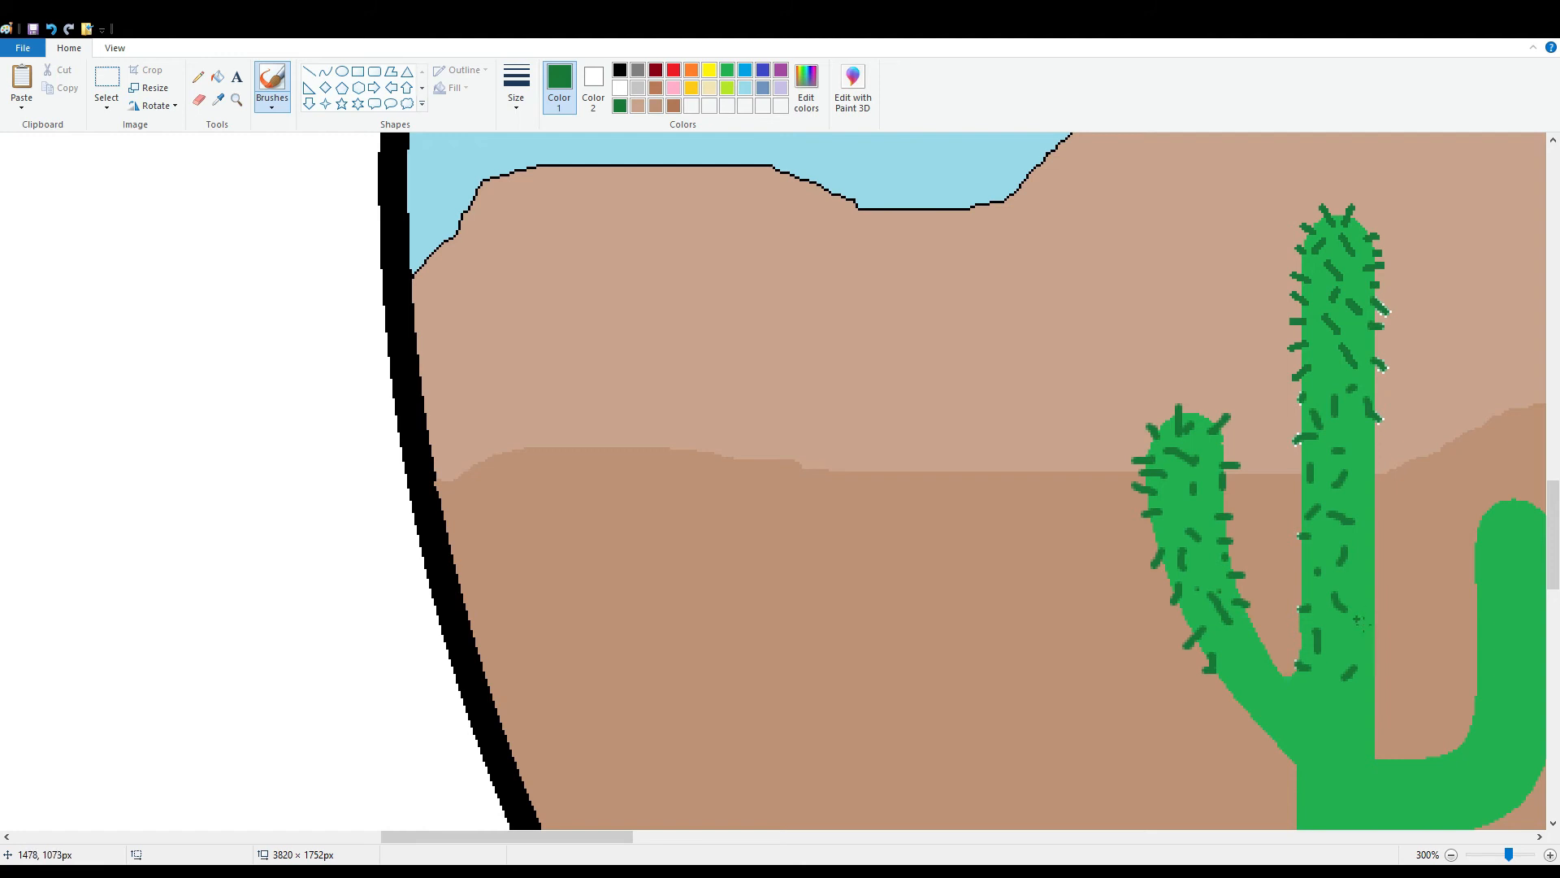
{"action": "left_click_drag", "start_coordinate": [1243, 640], "coordinate": [1249, 656]}
{"action": "left_click_drag", "start_coordinate": [1265, 647], "coordinate": [1271, 661]}
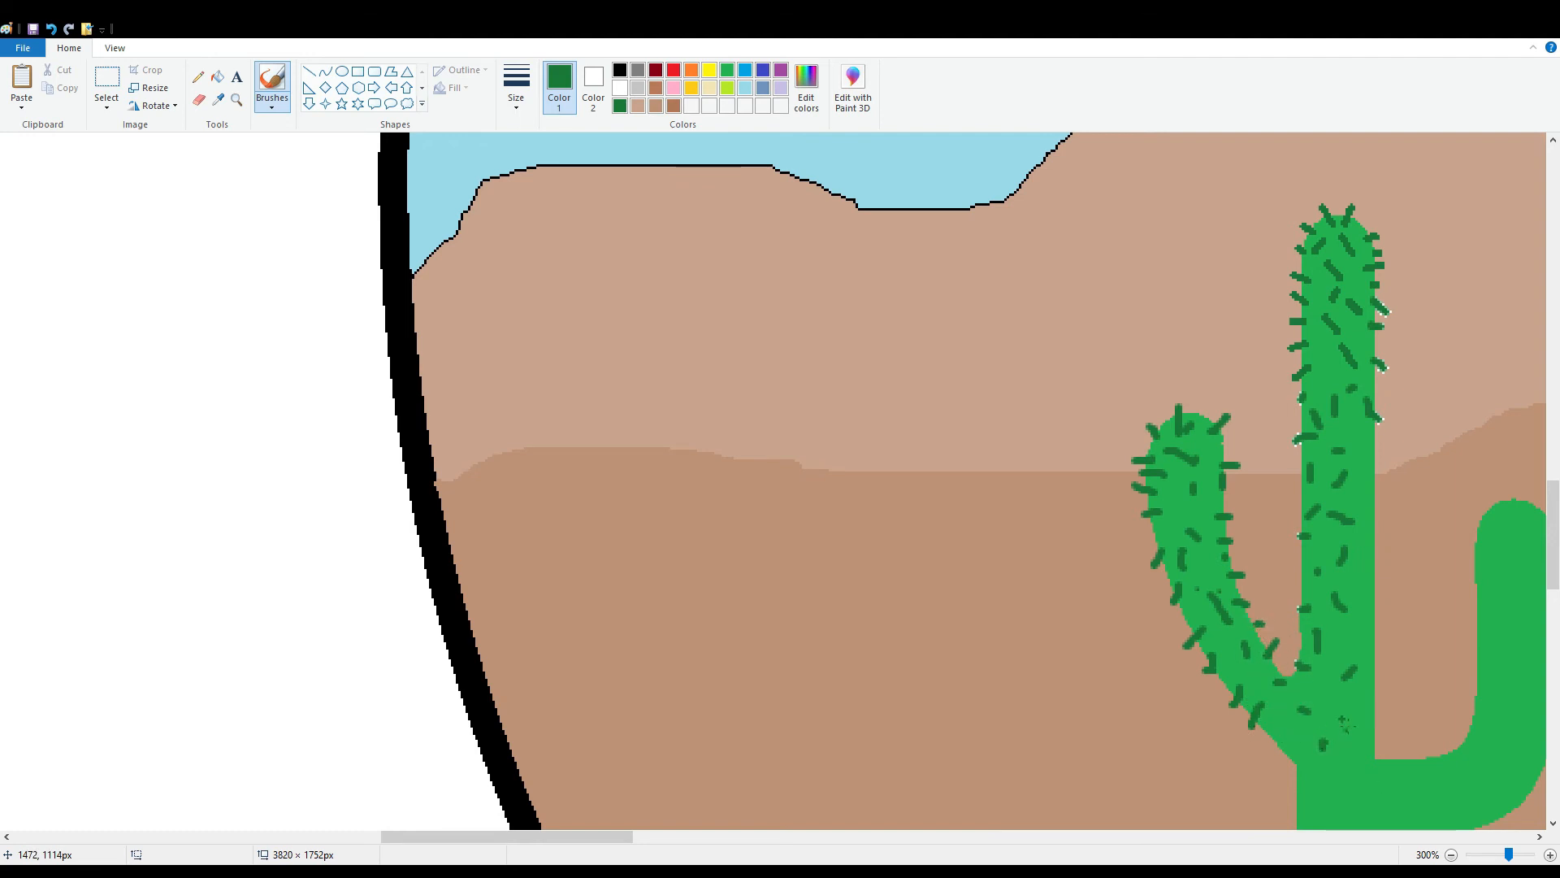
- Brush dark green spines over the cactus's lower trunk and along its whole right arm
{"action": "scroll", "coordinate": [1370, 754], "scroll_direction": "down", "scroll_amount": 4}
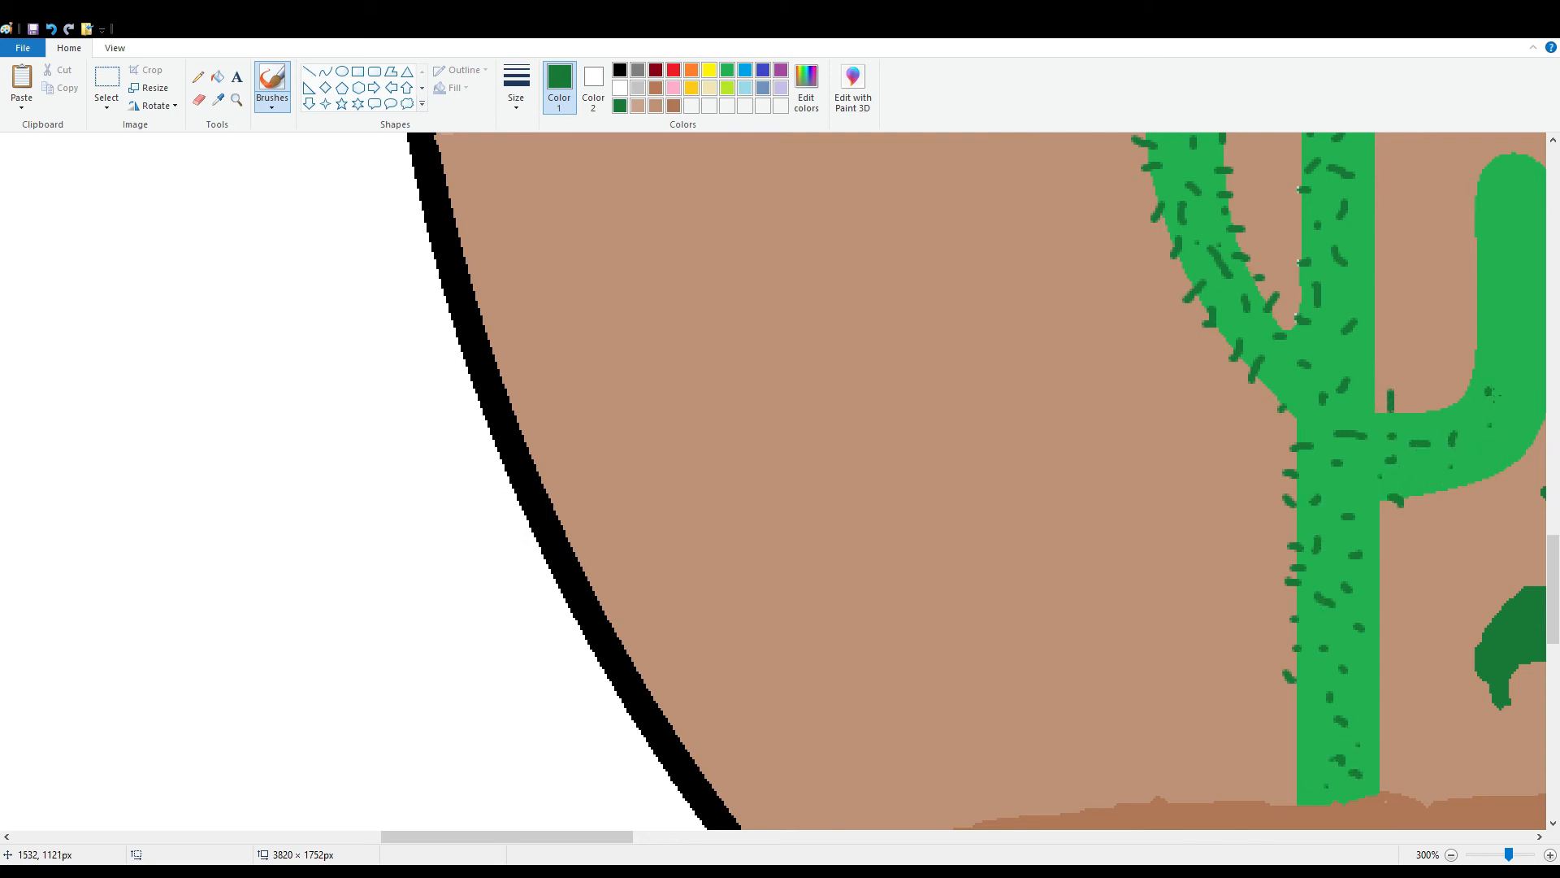
{"action": "scroll", "coordinate": [715, 836], "scroll_direction": "right", "scroll_amount": 5}
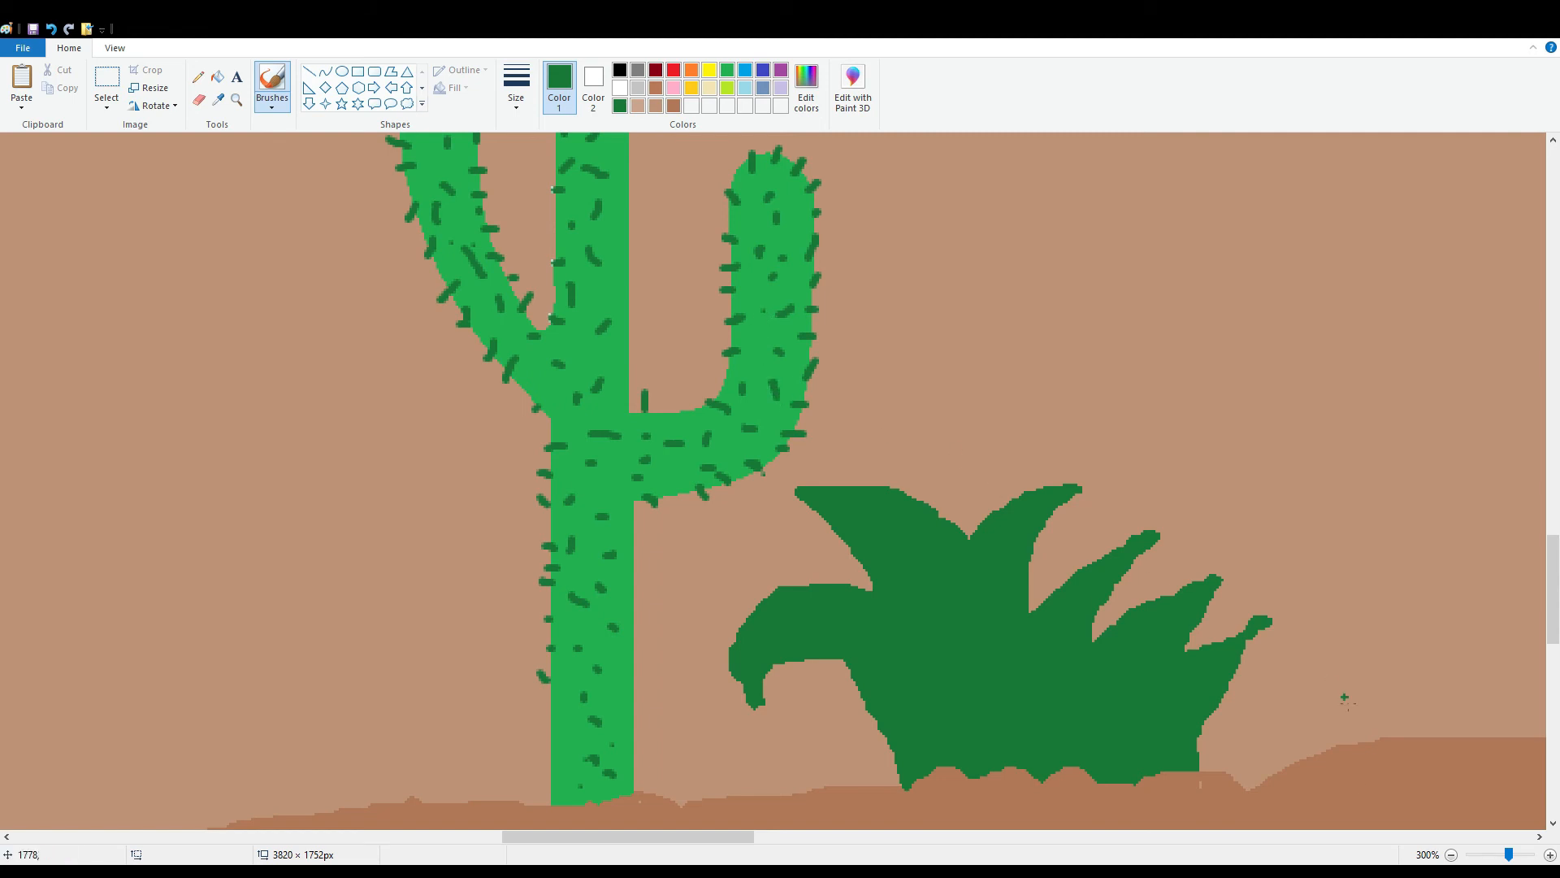
{"action": "left_click", "coordinate": [1451, 855]}
{"action": "left_click", "coordinate": [1452, 855]}
{"action": "left_click", "coordinate": [1450, 855]}
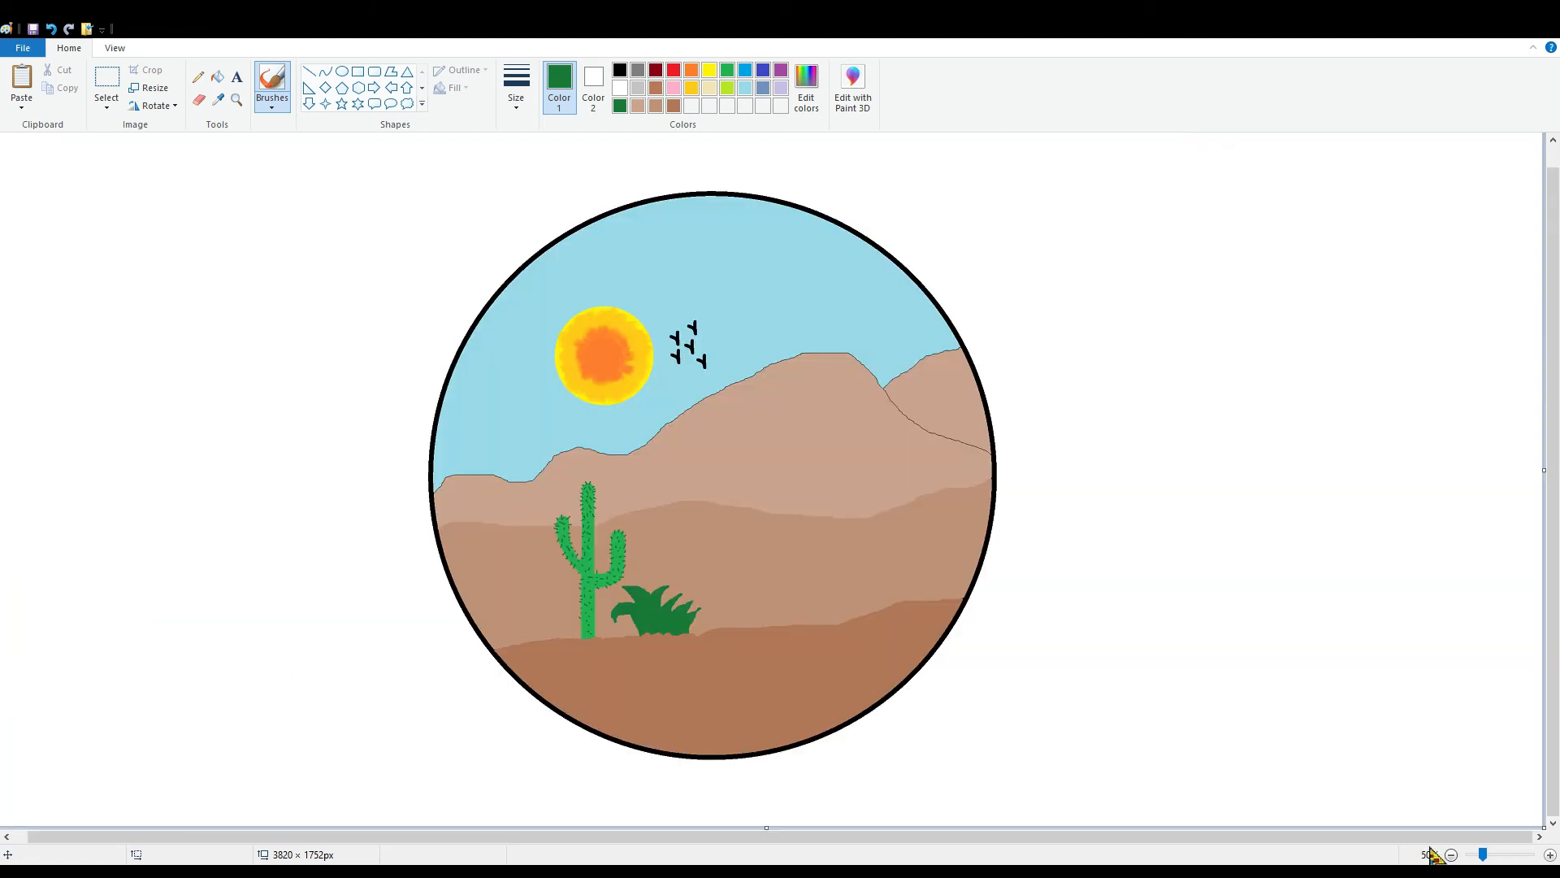
- Fill the white area around the circular landscape and the circle's black outline with red
{"action": "left_click", "coordinate": [673, 70]}
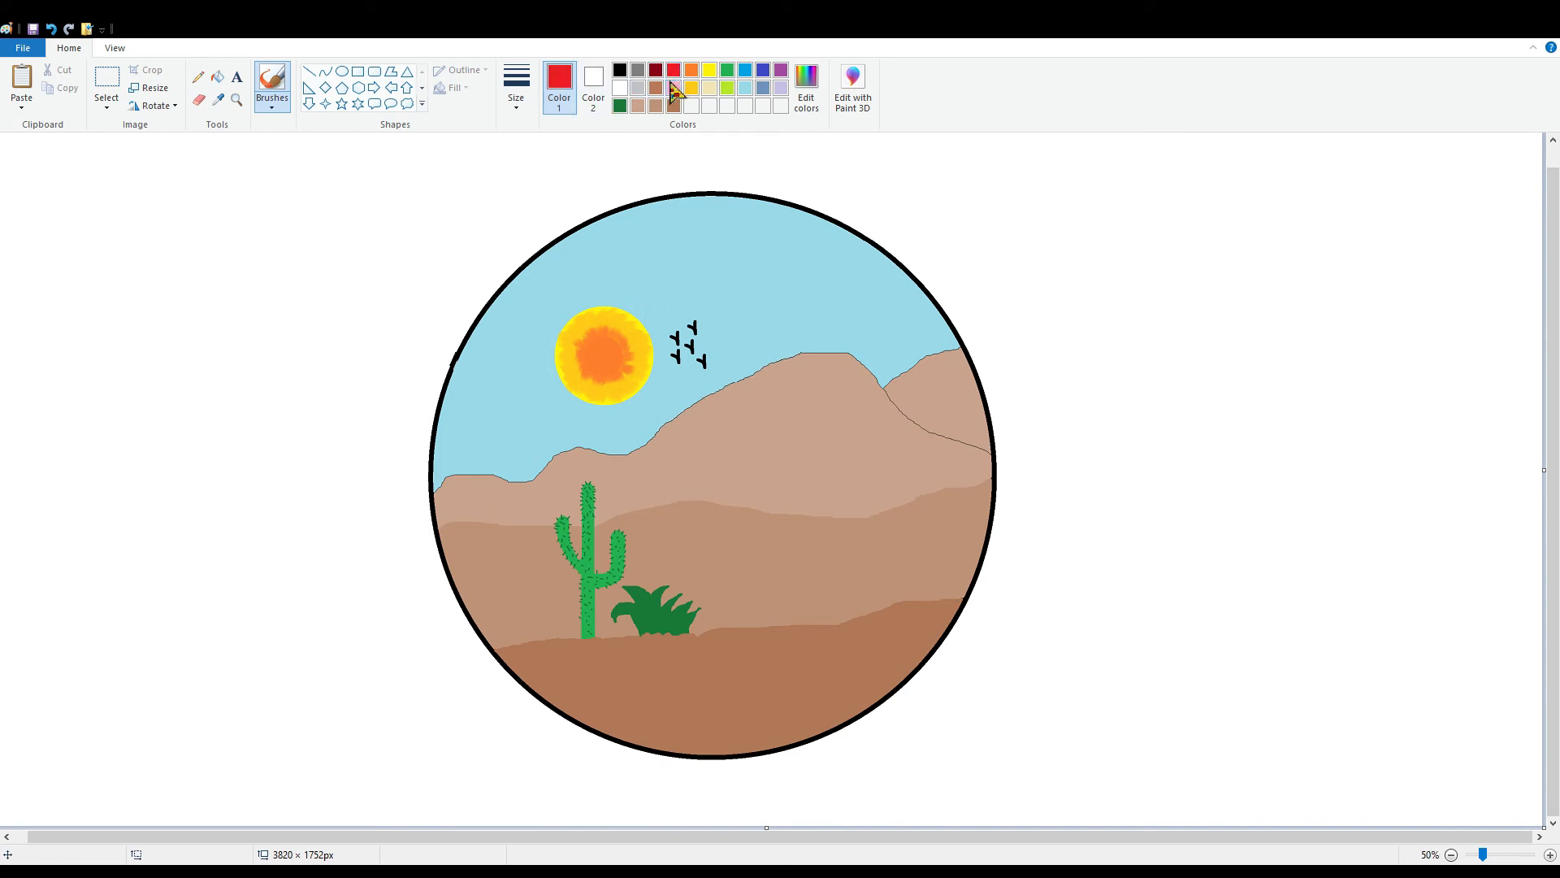
{"action": "left_click", "coordinate": [217, 76]}
{"action": "left_click", "coordinate": [380, 331]}
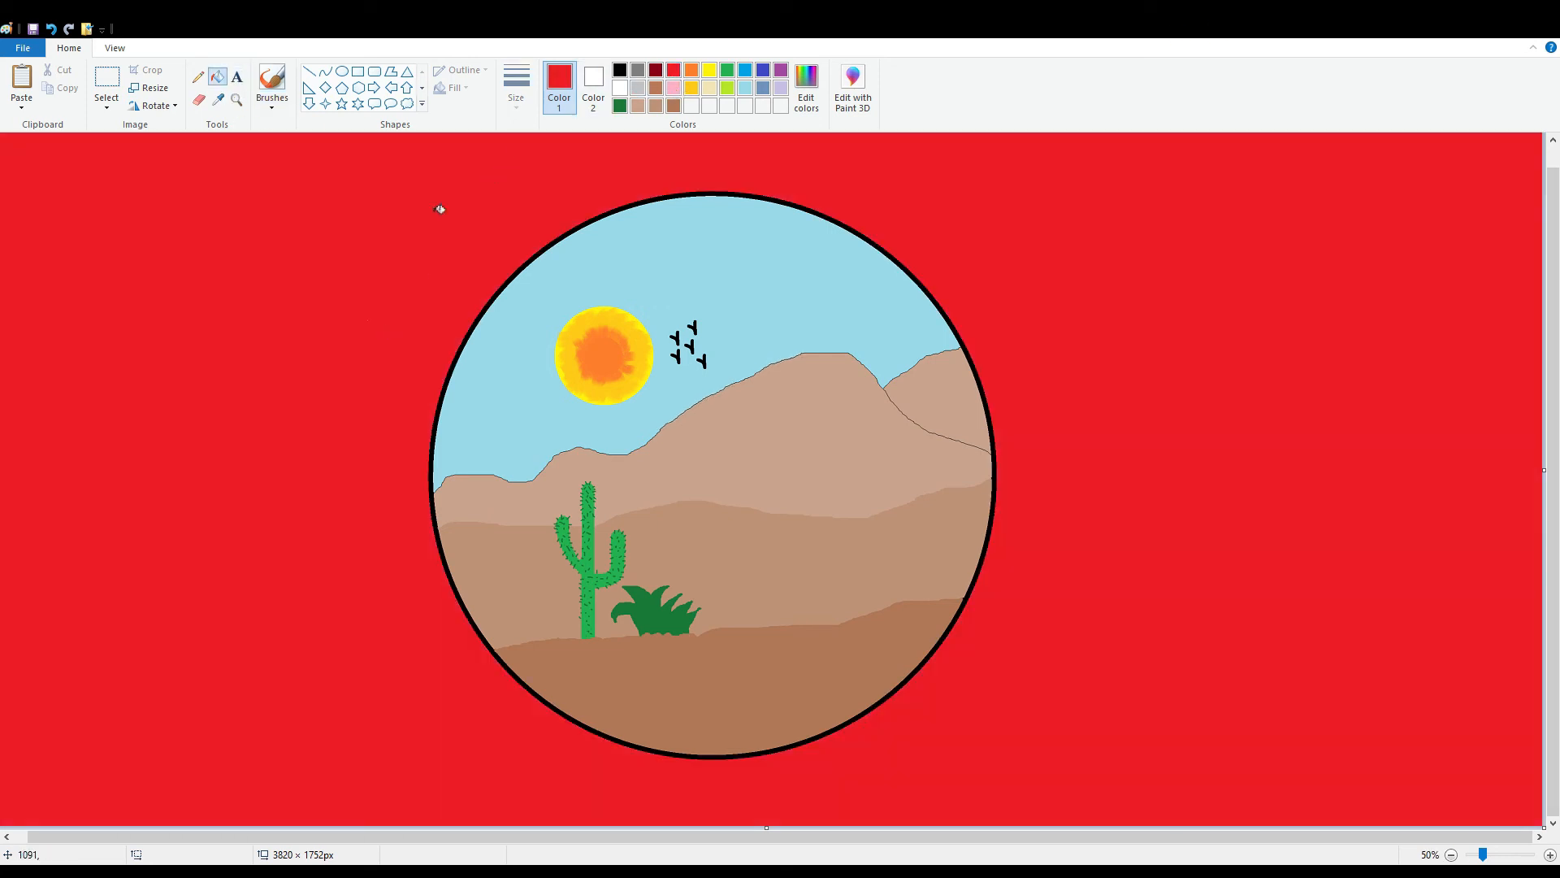
{"action": "left_click", "coordinate": [994, 480]}
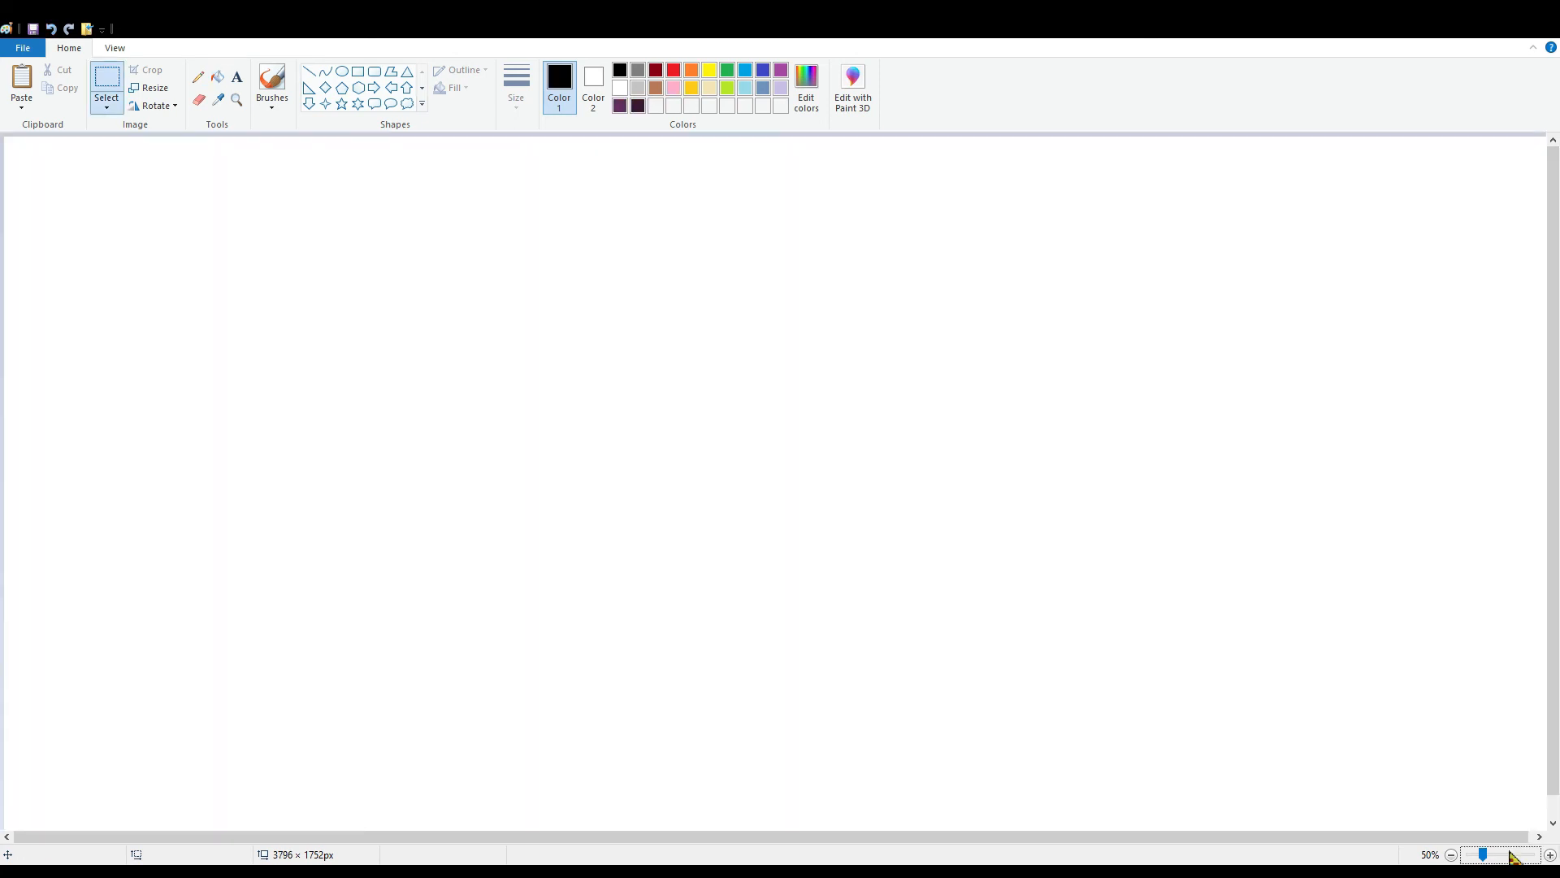
- Shrink the blank canvas to 1436 × 1352 px
{"action": "left_click", "coordinate": [1474, 858]}
{"action": "left_click_drag", "start_coordinate": [776, 494], "coordinate": [298, 413]}
{"action": "scroll", "coordinate": [736, 530], "scroll_direction": "up", "scroll_amount": 1}
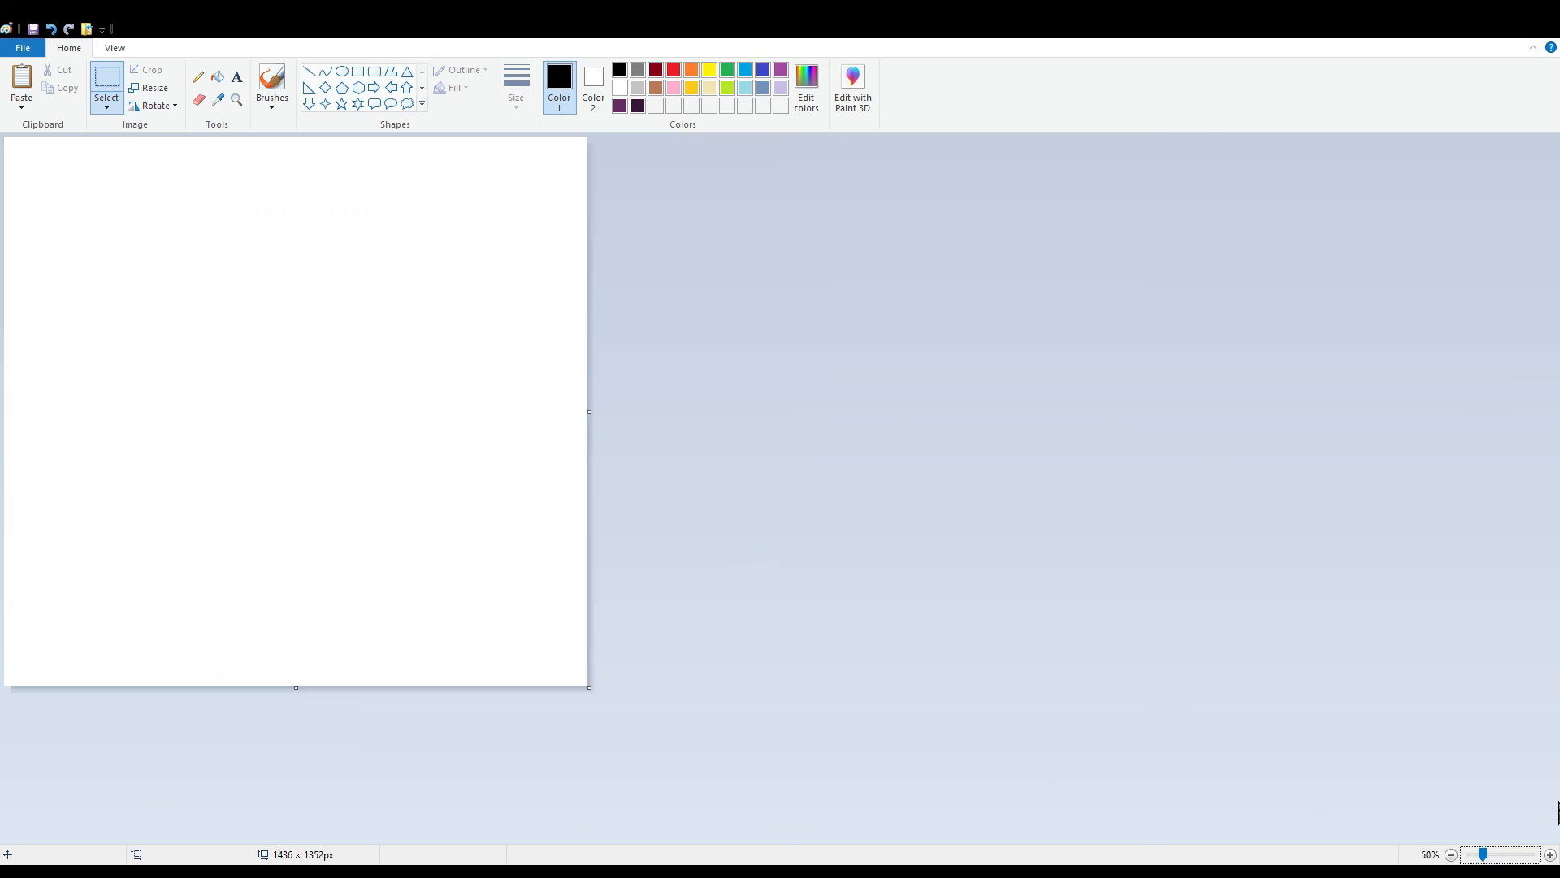
- Draw a red diagonal line across the canvas's upper-left corner, undoing the first attempt
{"action": "left_click", "coordinate": [673, 71]}
{"action": "left_click", "coordinate": [312, 71]}
{"action": "mouse_move", "coordinate": [190, 139]}
{"action": "left_mouse_down"}
{"action": "mouse_move", "coordinate": [8, 373]}
{"action": "mouse_move", "coordinate": [2, 324]}
{"action": "left_mouse_up"}
{"action": "left_click_drag", "start_coordinate": [143, 173], "coordinate": [155, 202]}
{"action": "key", "text": "ctrl+z"}
{"action": "key", "text": "ctrl+z"}
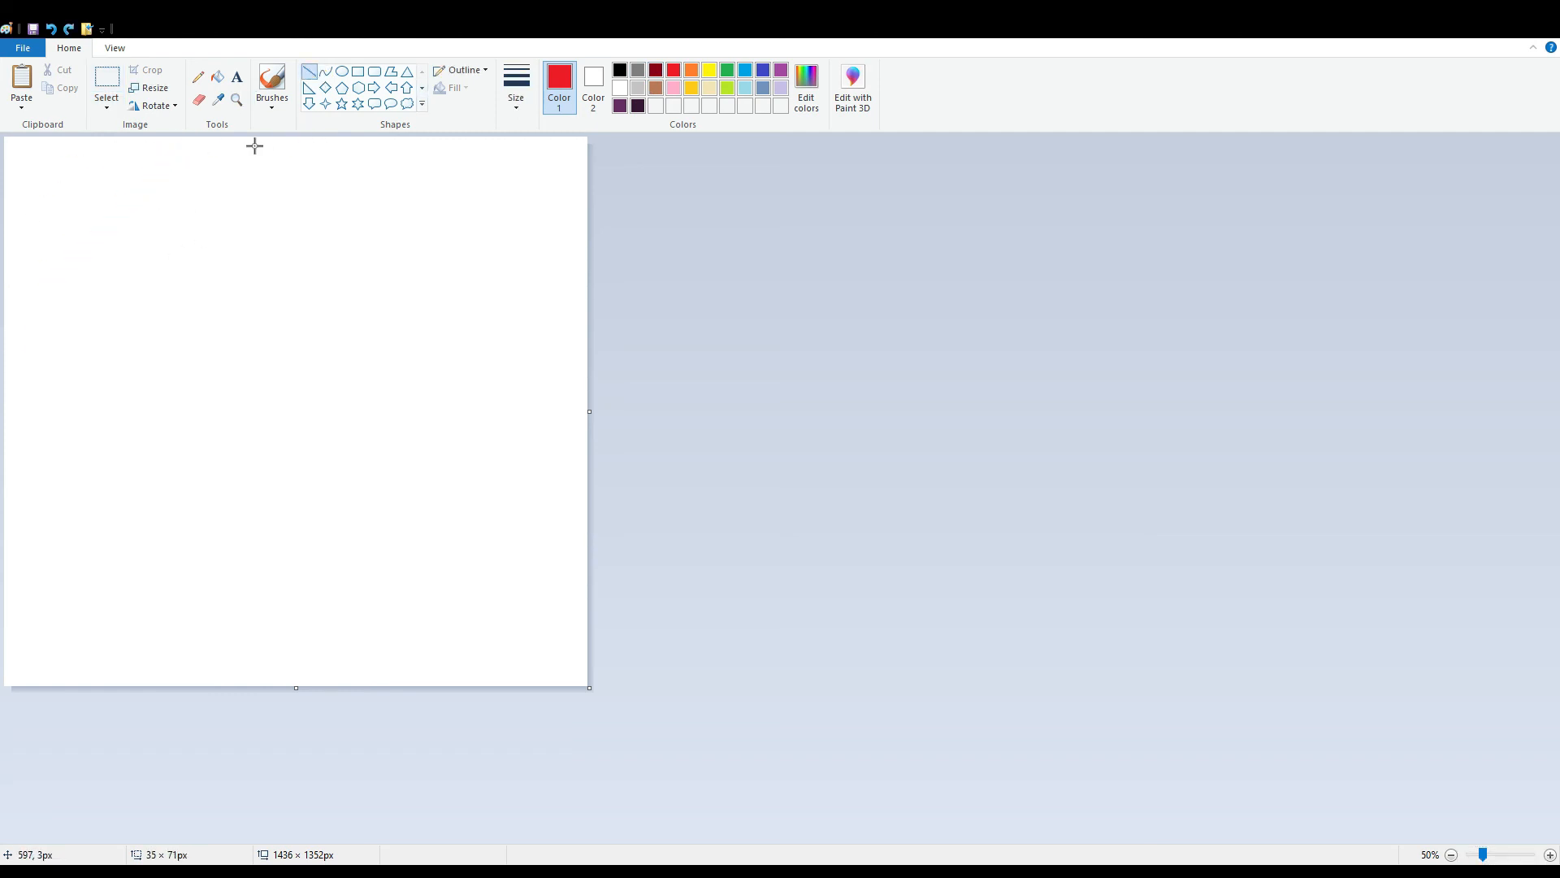
{"action": "left_click_drag", "start_coordinate": [247, 138], "coordinate": [8, 346]}
{"action": "left_click_drag", "start_coordinate": [242, 141], "coordinate": [252, 139]}
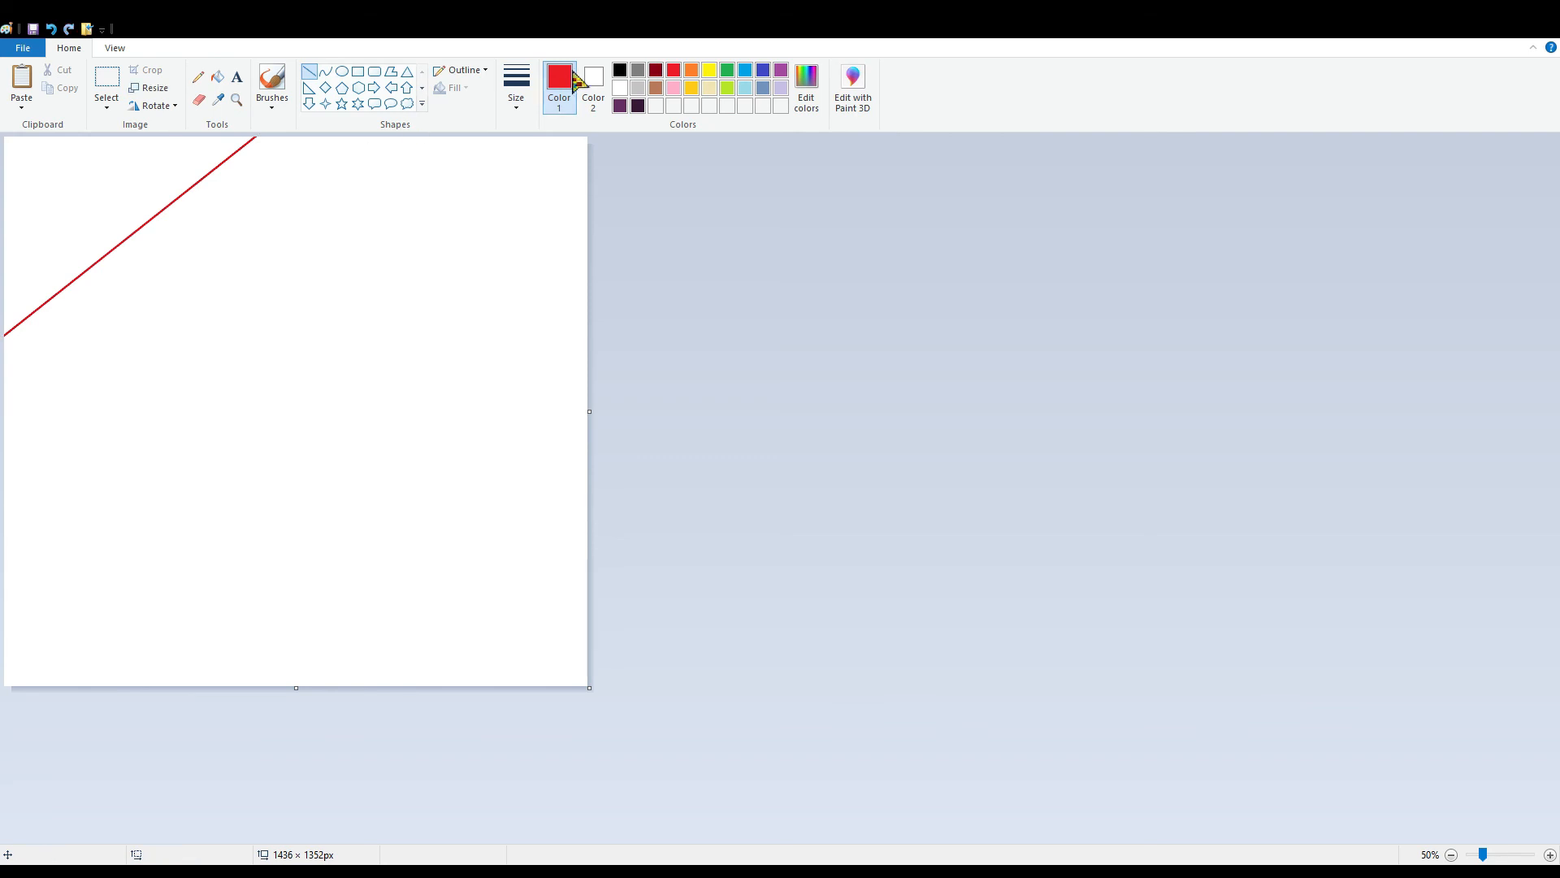
- Draw an orange diagonal line below the red one and a gold line from the upper-right to the lower-left corner
{"action": "left_click", "coordinate": [693, 76]}
{"action": "mouse_move", "coordinate": [411, 138]}
{"action": "left_mouse_down"}
{"action": "mouse_move", "coordinate": [17, 442]}
{"action": "mouse_move", "coordinate": [6, 492]}
{"action": "left_mouse_up"}
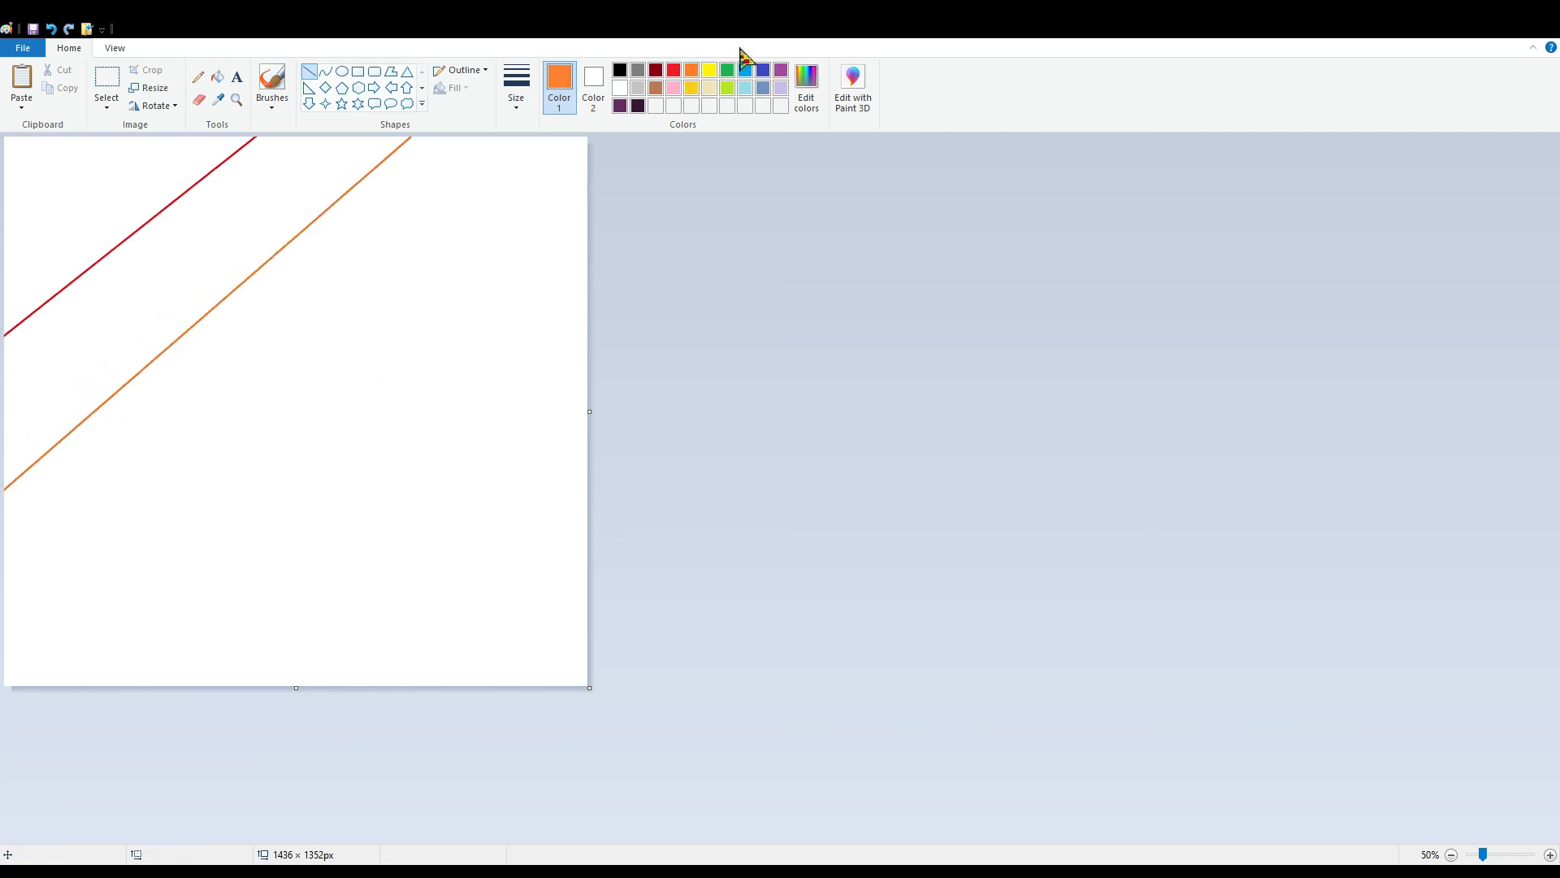
{"action": "left_click", "coordinate": [692, 88]}
{"action": "mouse_move", "coordinate": [585, 139]}
{"action": "left_mouse_down"}
{"action": "mouse_move", "coordinate": [323, 432]}
{"action": "mouse_move", "coordinate": [7, 690]}
{"action": "mouse_move", "coordinate": [8, 705]}
{"action": "mouse_move", "coordinate": [3, 682]}
{"action": "left_mouse_up"}
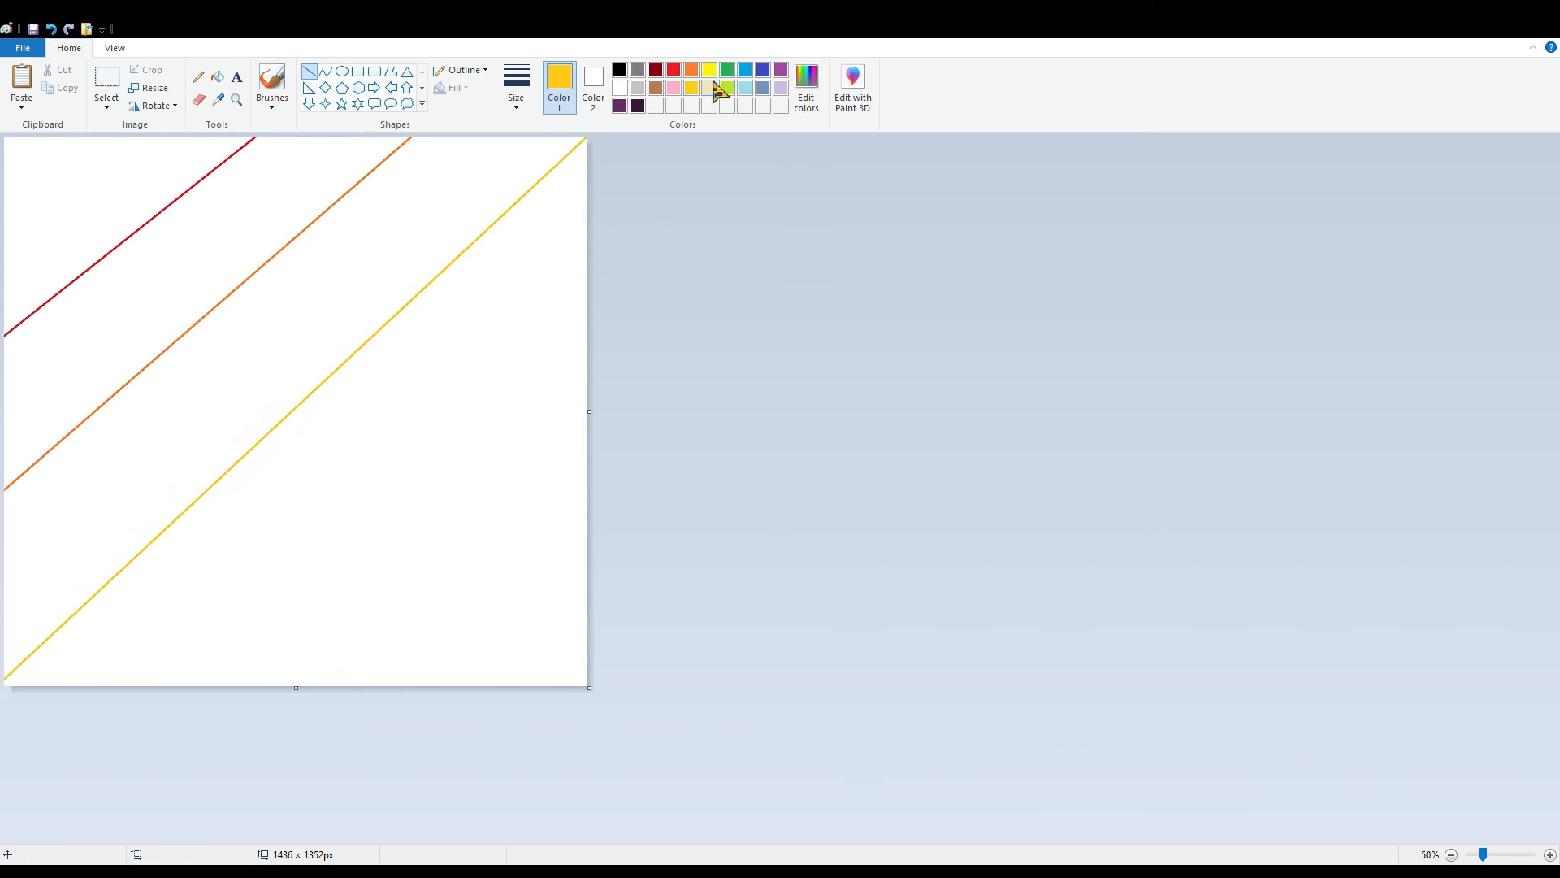
{"action": "left_click", "coordinate": [710, 71]}
{"action": "left_click_drag", "start_coordinate": [585, 345], "coordinate": [199, 697]}
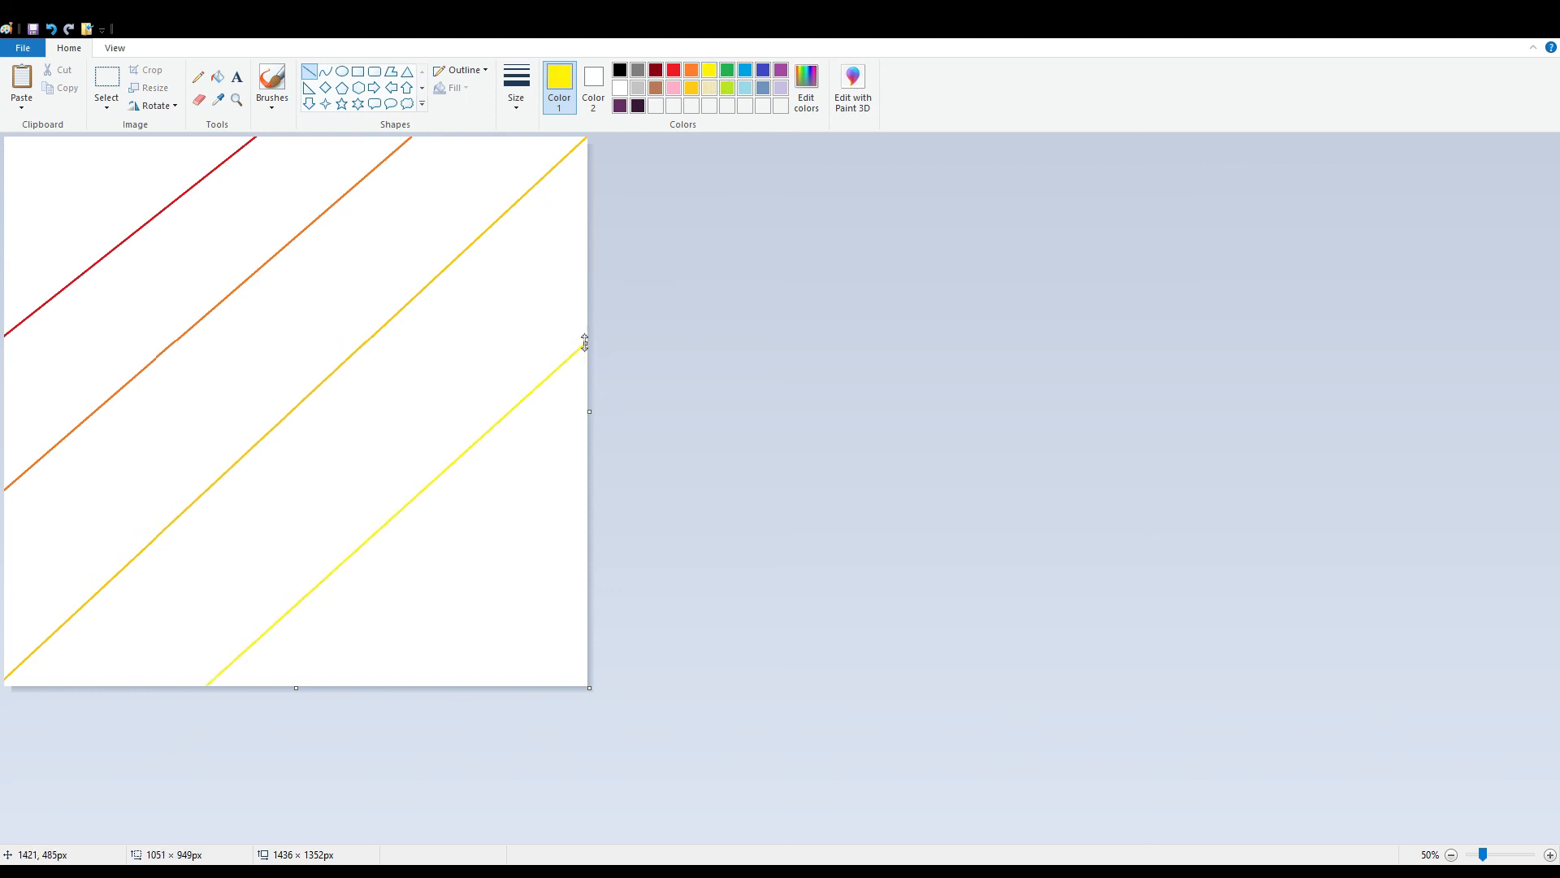
{"action": "left_click_drag", "start_coordinate": [585, 342], "coordinate": [610, 316]}
{"action": "left_click", "coordinate": [217, 76]}
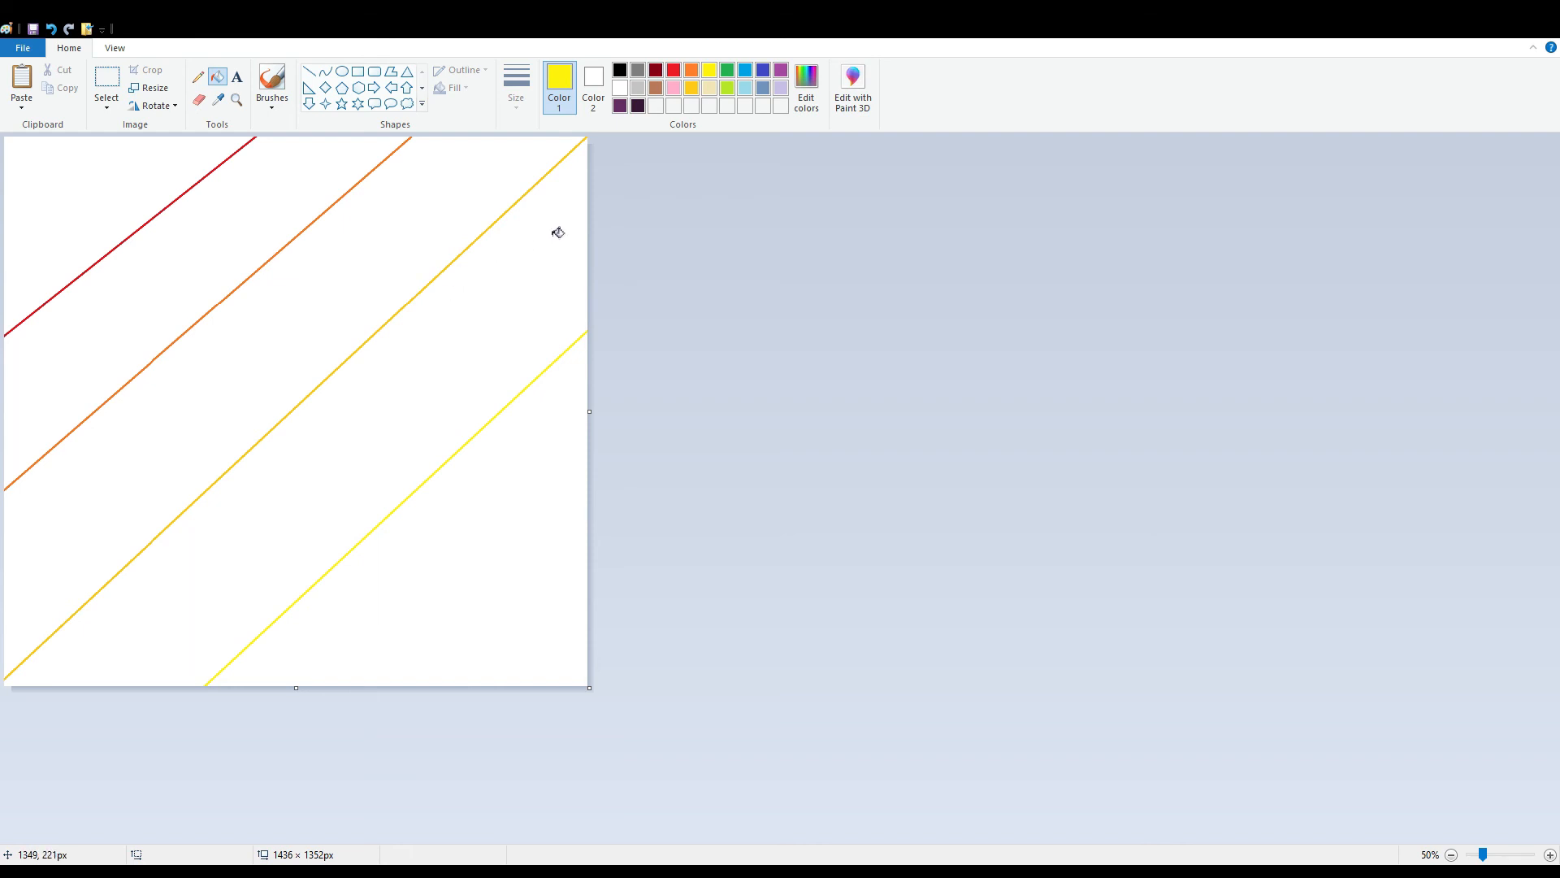
{"action": "key", "text": "ctrl+z"}
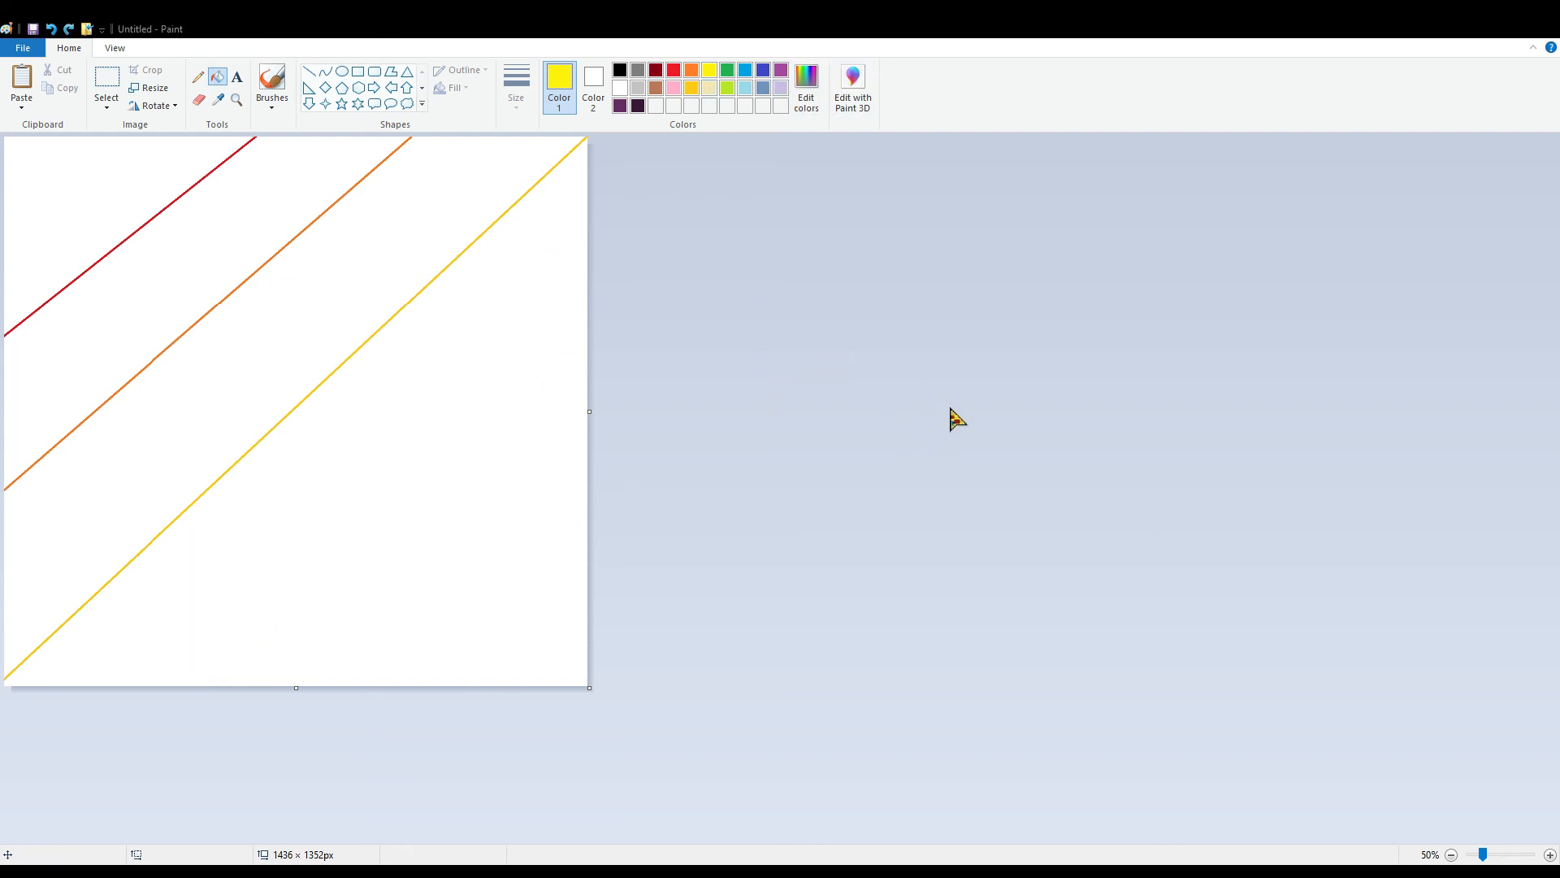
- Draw a bright green diagonal line below the gold one and a yellow line across the lower-right corner
{"action": "left_click", "coordinate": [309, 73]}
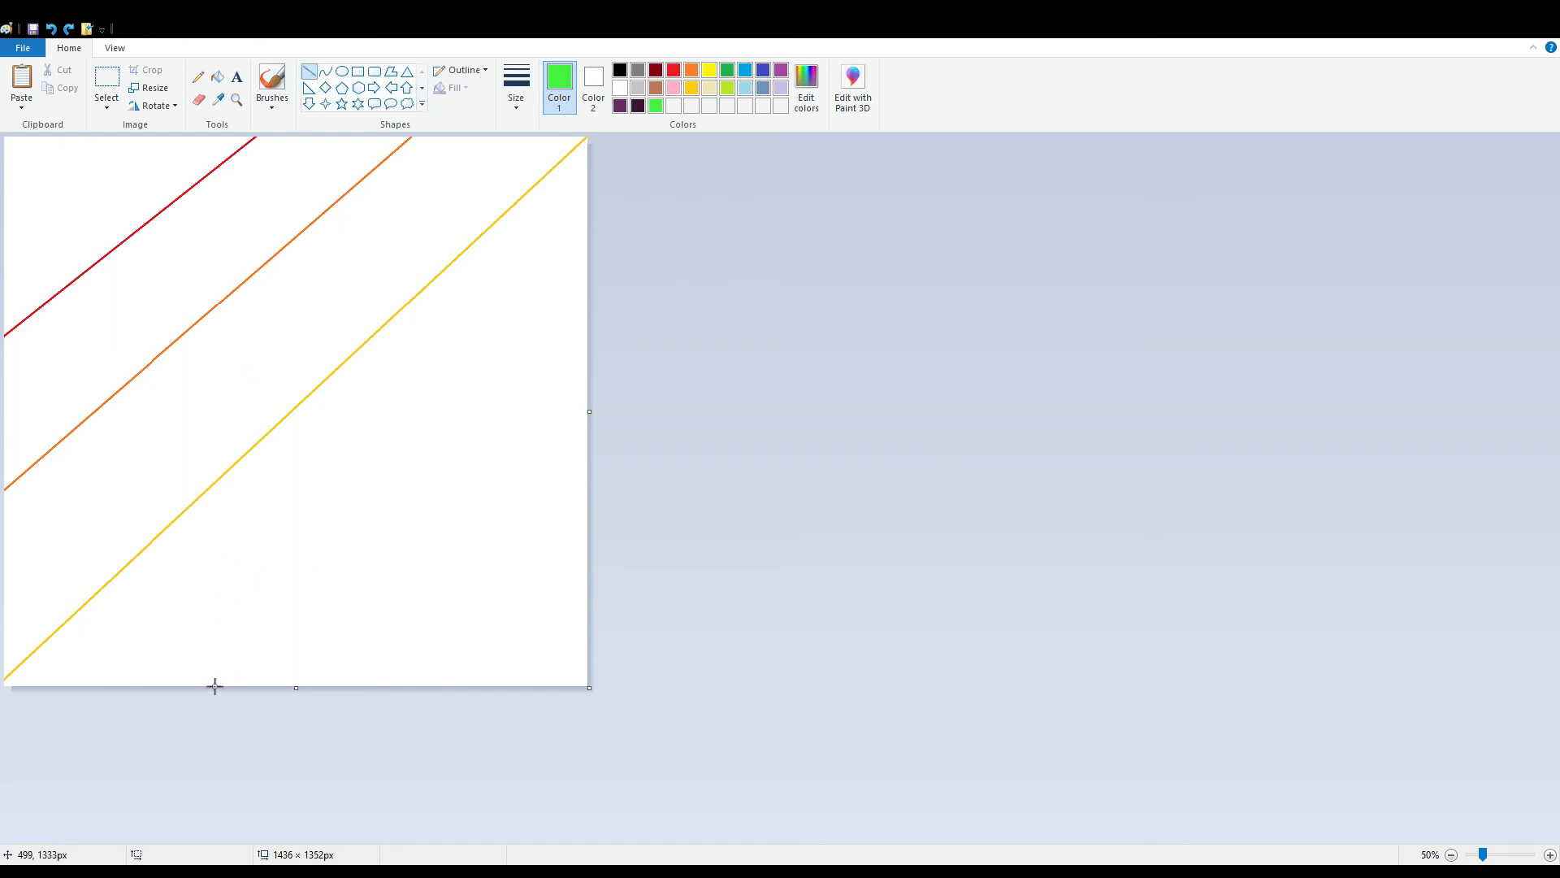
{"action": "left_click_drag", "start_coordinate": [211, 685], "coordinate": [606, 308]}
{"action": "left_click", "coordinate": [709, 71]}
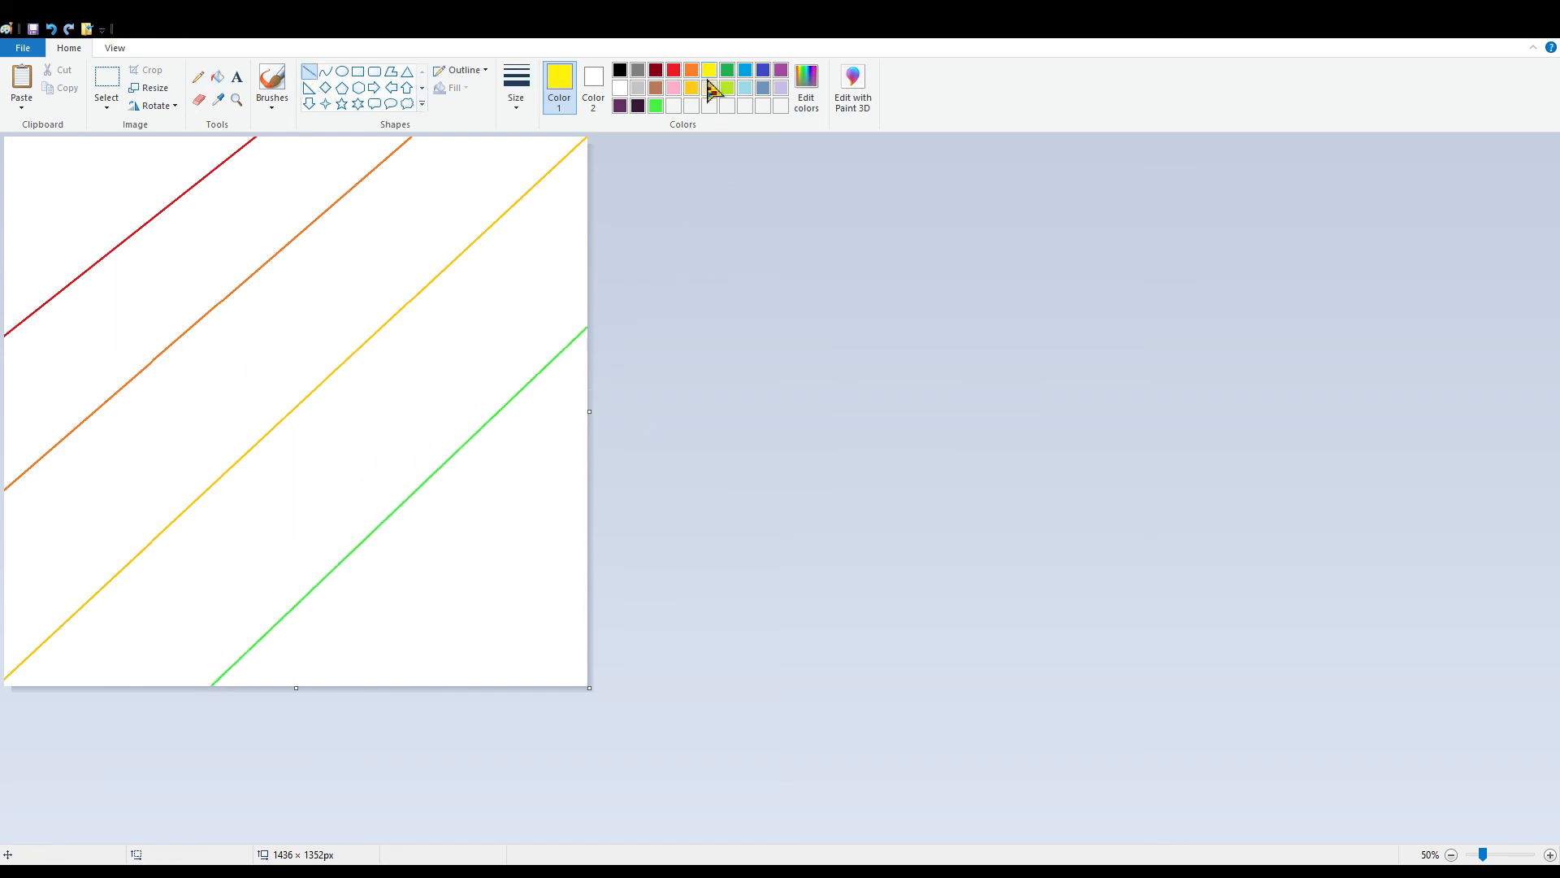
{"action": "left_click_drag", "start_coordinate": [408, 686], "coordinate": [613, 498]}
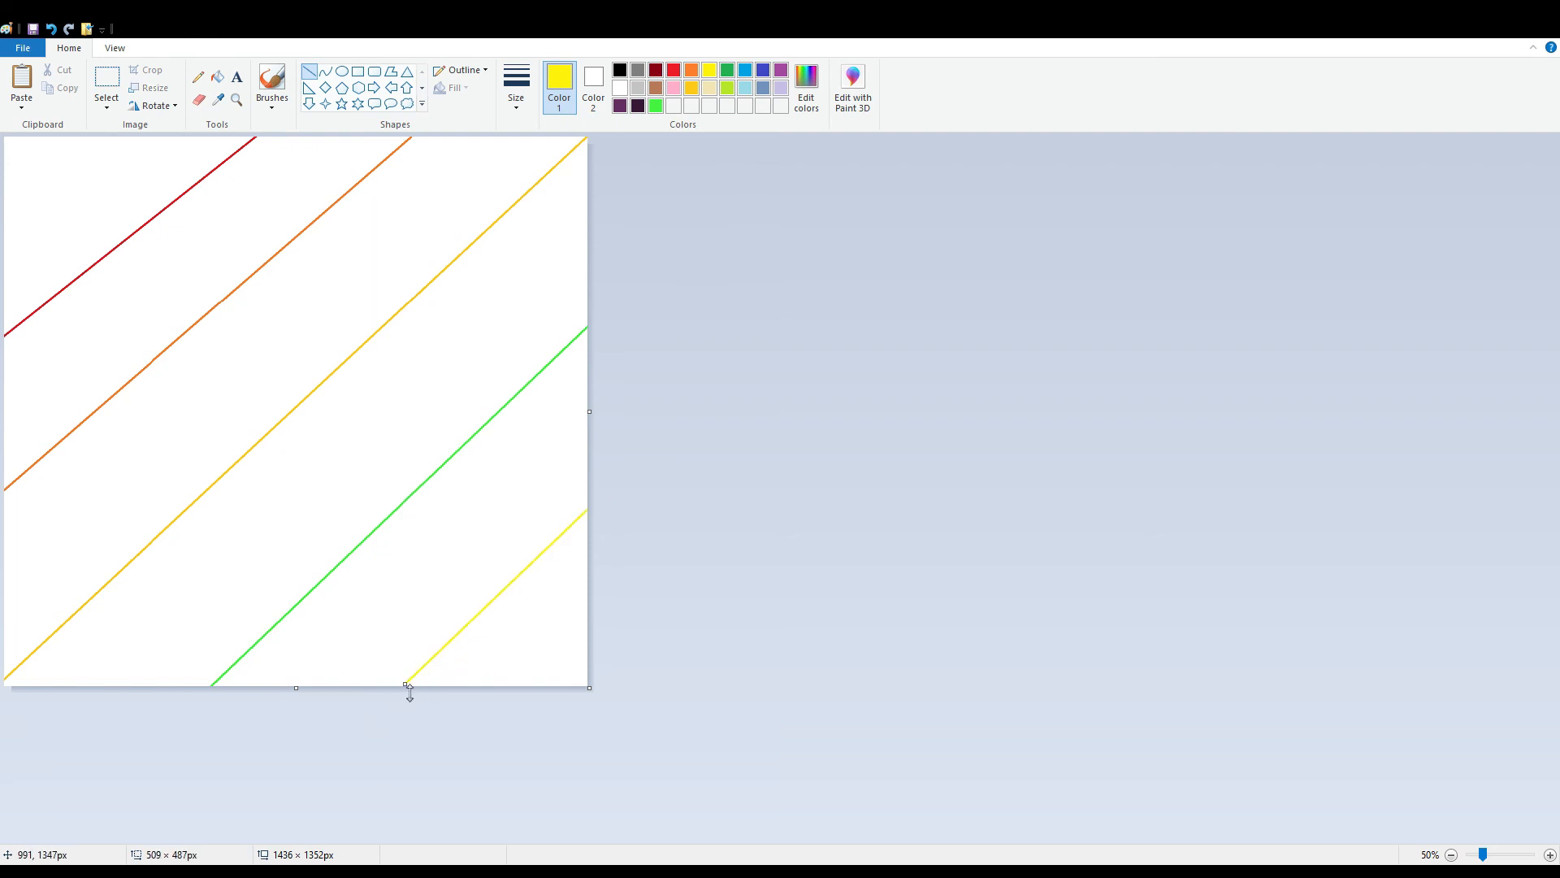
- Fill the lower-right corner with yellow and the band beside it with bright green, undoing a stray green fill in the gold band
{"action": "left_click", "coordinate": [216, 77]}
{"action": "left_click", "coordinate": [536, 634]}
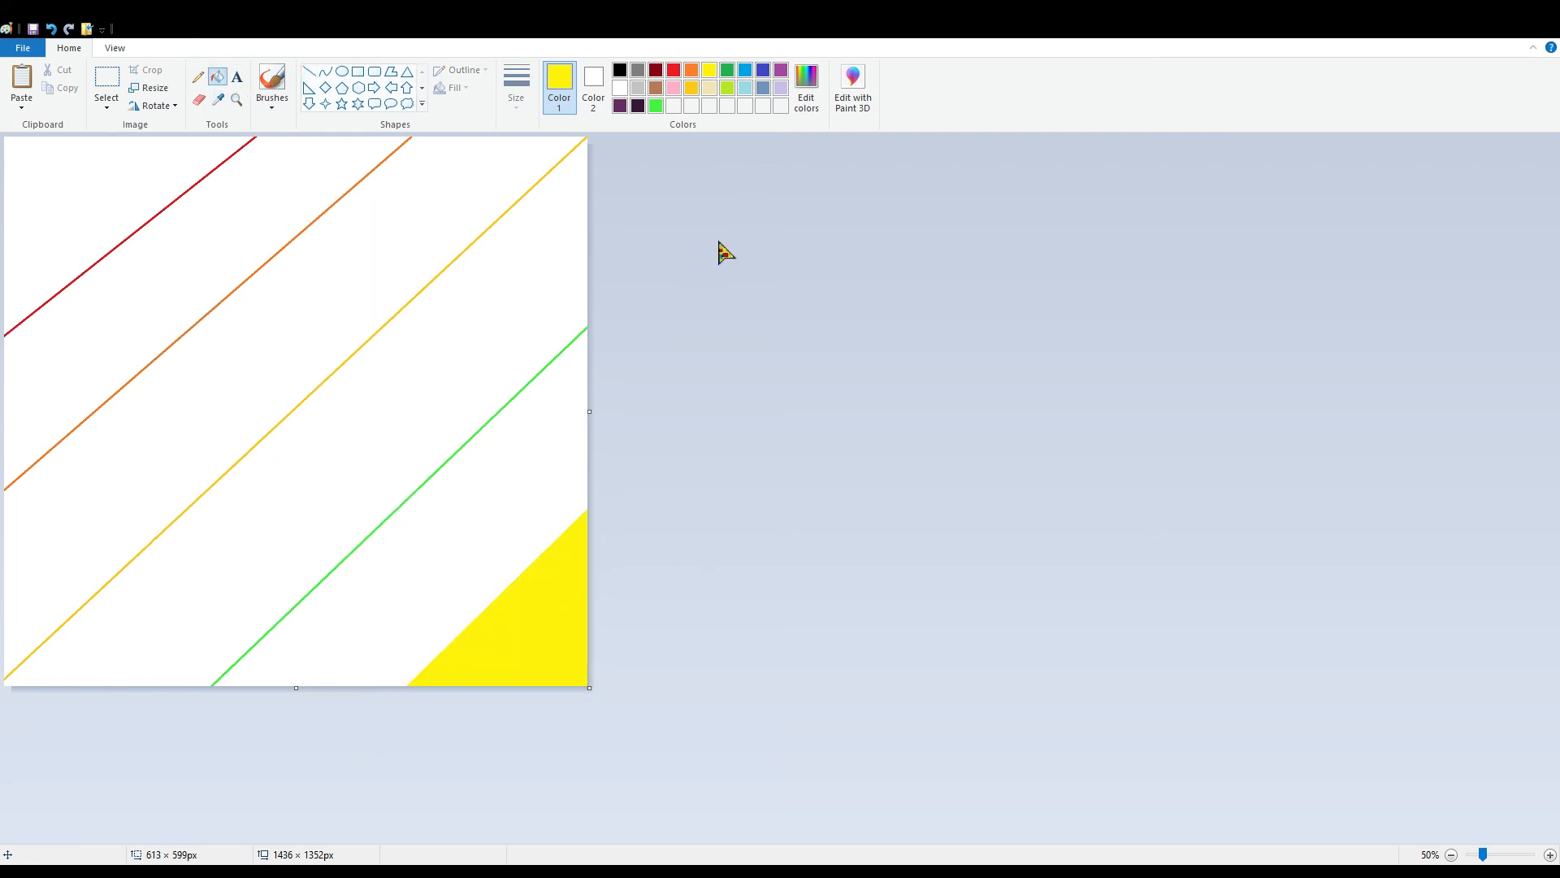
{"action": "left_click", "coordinate": [655, 105]}
{"action": "left_click", "coordinate": [550, 446]}
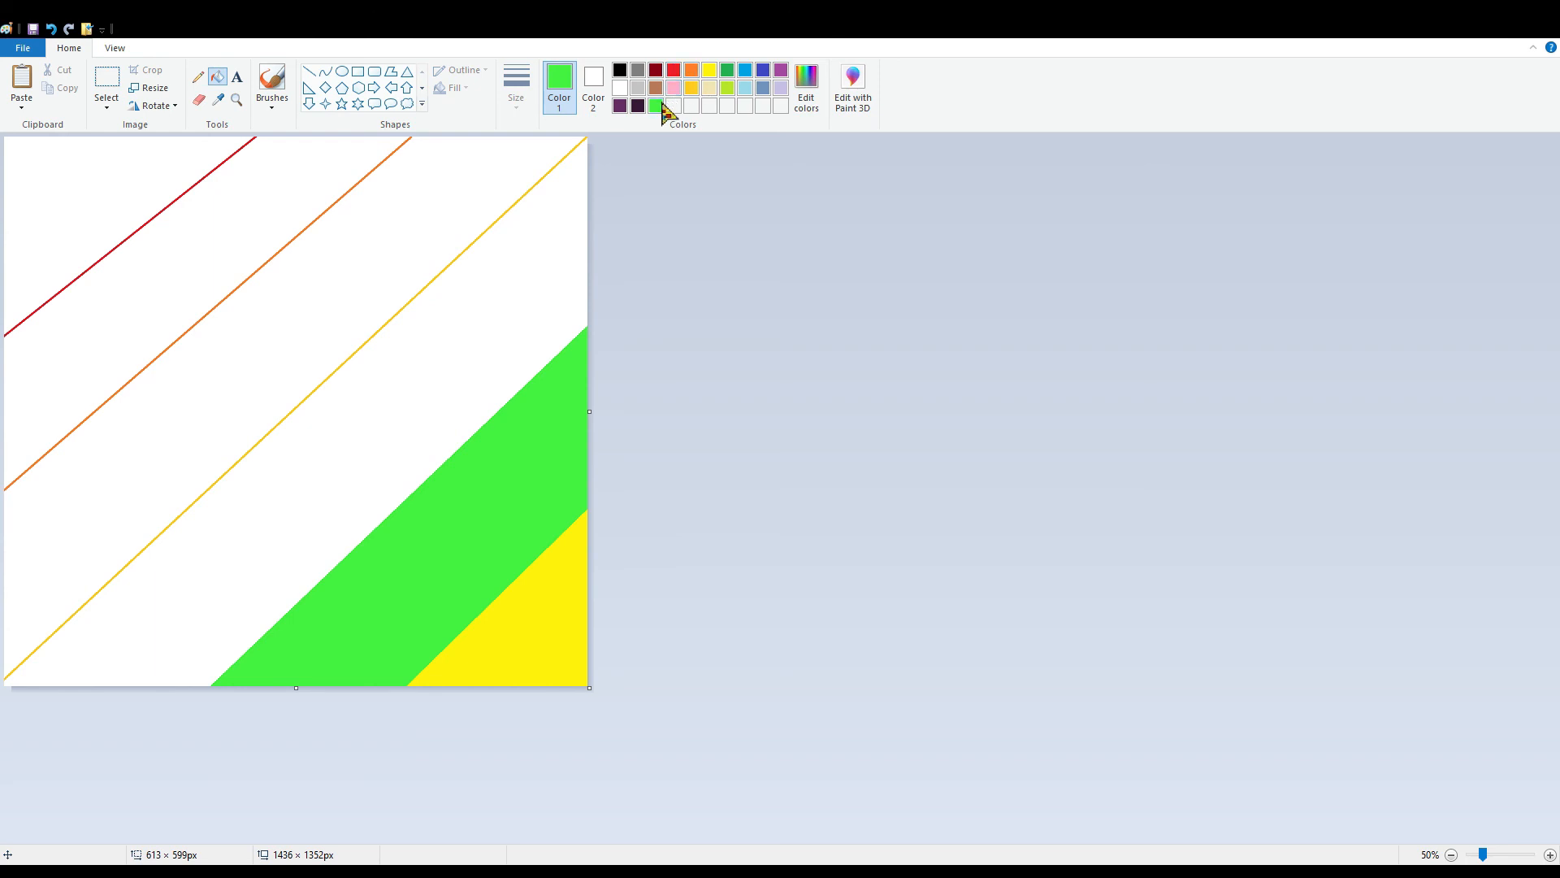
{"action": "left_click", "coordinate": [573, 235]}
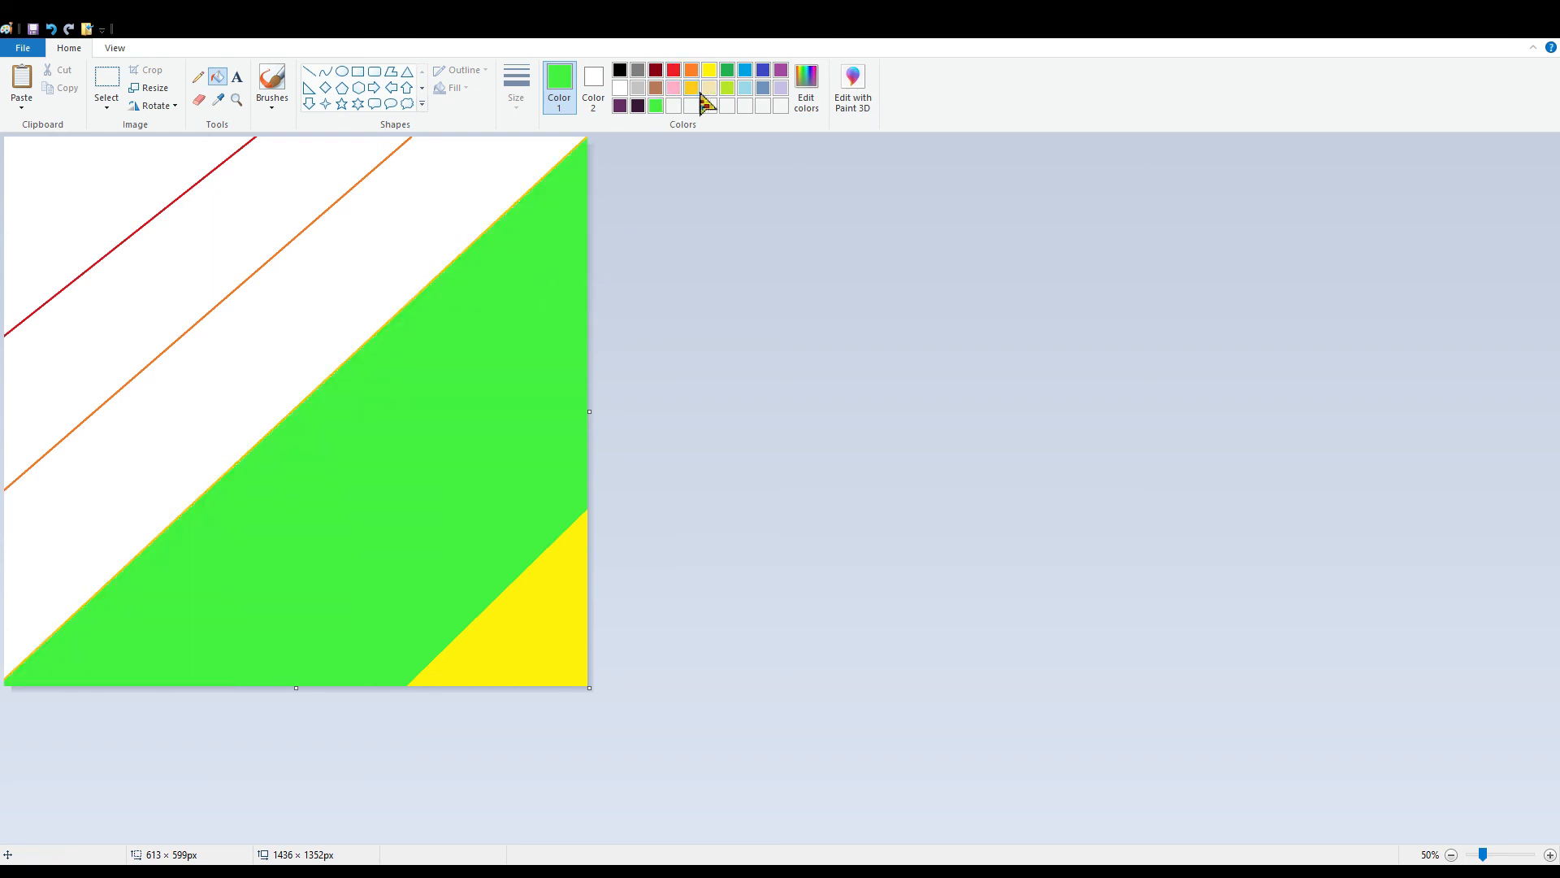
{"action": "key", "text": "ctrl+z"}
- Fill the band above the green one with gold and the following band with orange
{"action": "left_click", "coordinate": [692, 88]}
{"action": "left_click", "coordinate": [572, 236]}
{"action": "left_click", "coordinate": [710, 71]}
{"action": "left_click", "coordinate": [691, 70]}
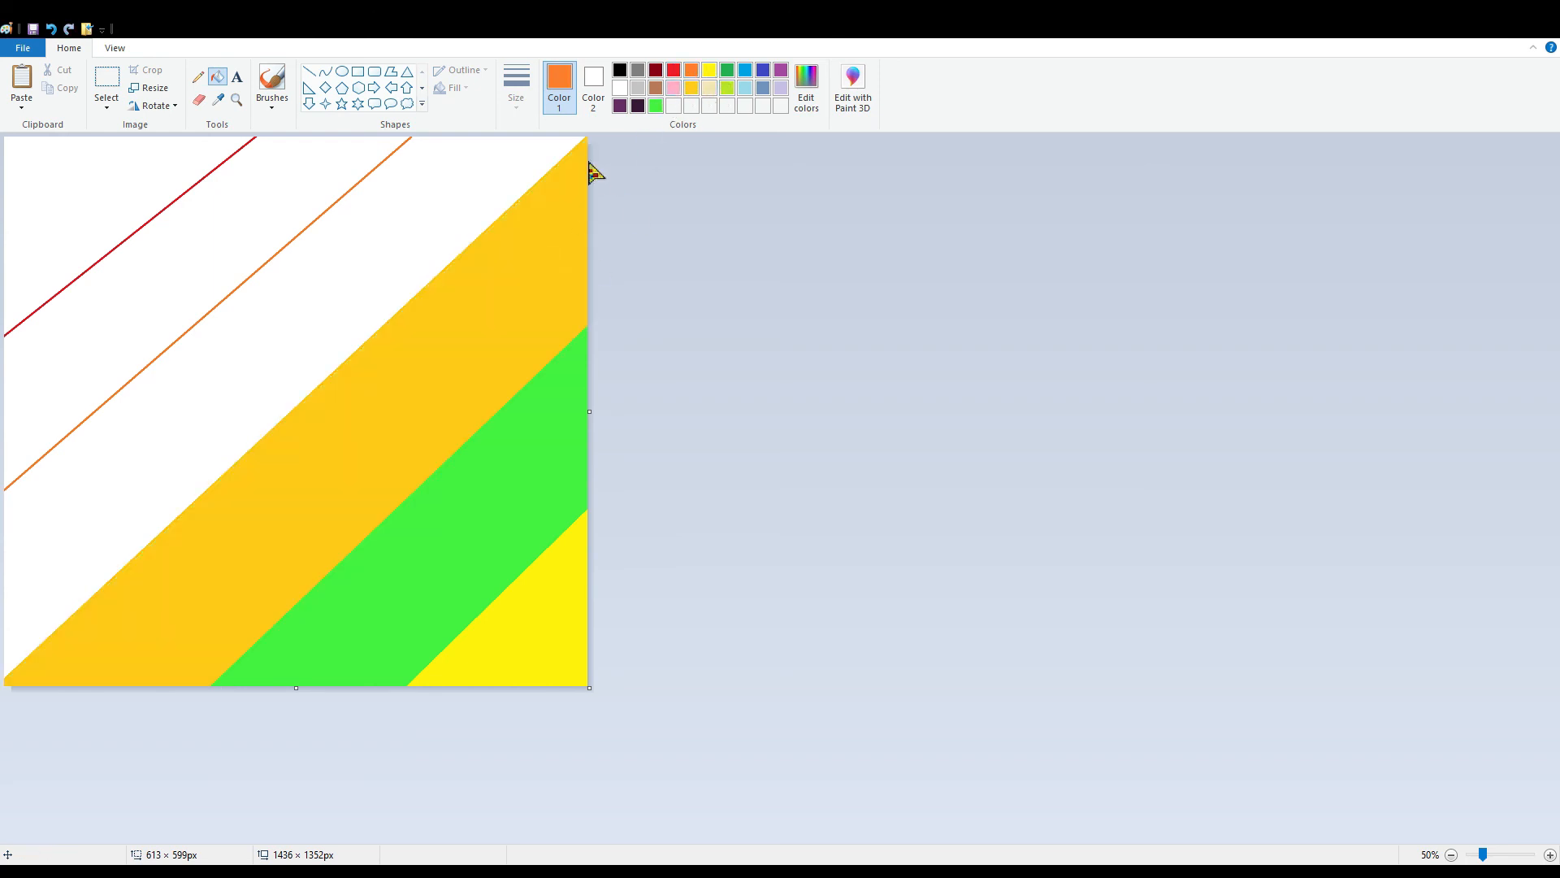
{"action": "left_click", "coordinate": [548, 158]}
- Fill the band beside the orange one with magenta and the upper-left corner with red
{"action": "left_click", "coordinate": [674, 71]}
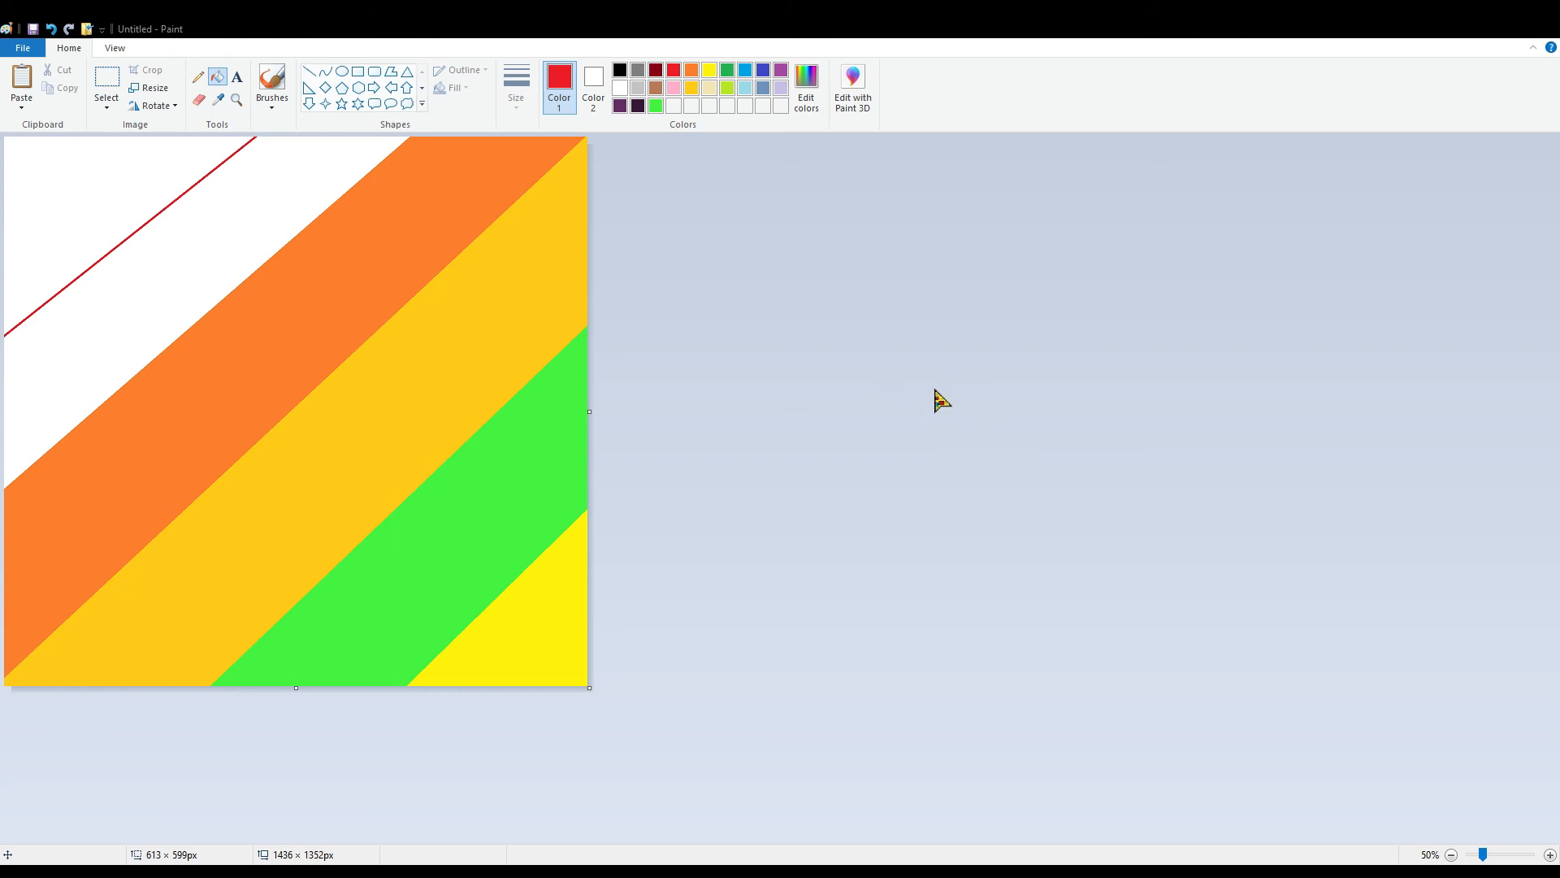
{"action": "left_click", "coordinate": [236, 285]}
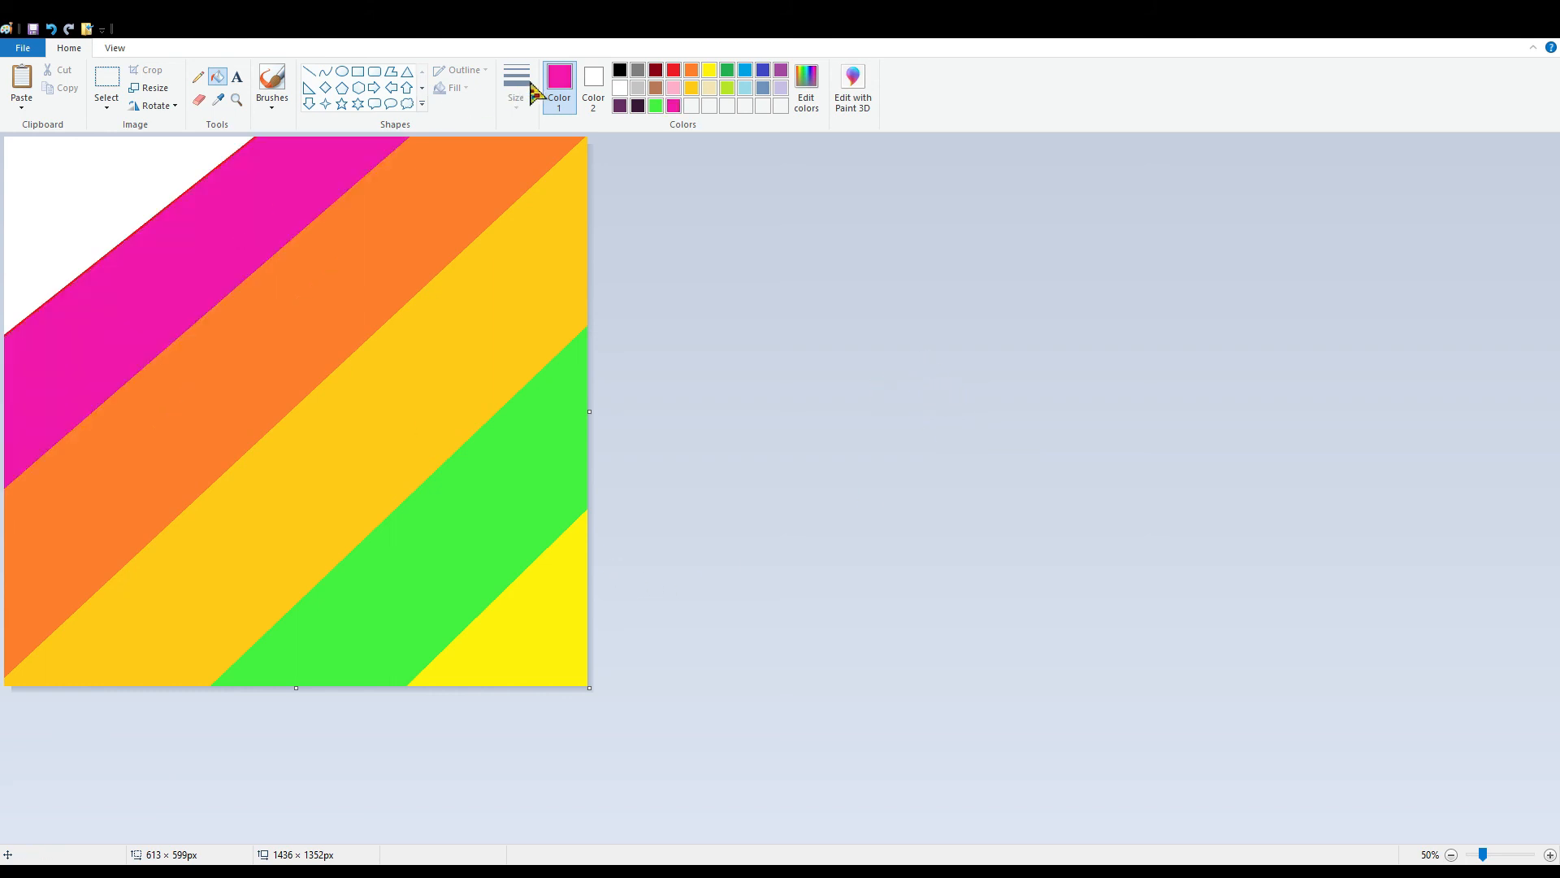
{"action": "left_click", "coordinate": [673, 70]}
{"action": "left_click", "coordinate": [183, 207]}
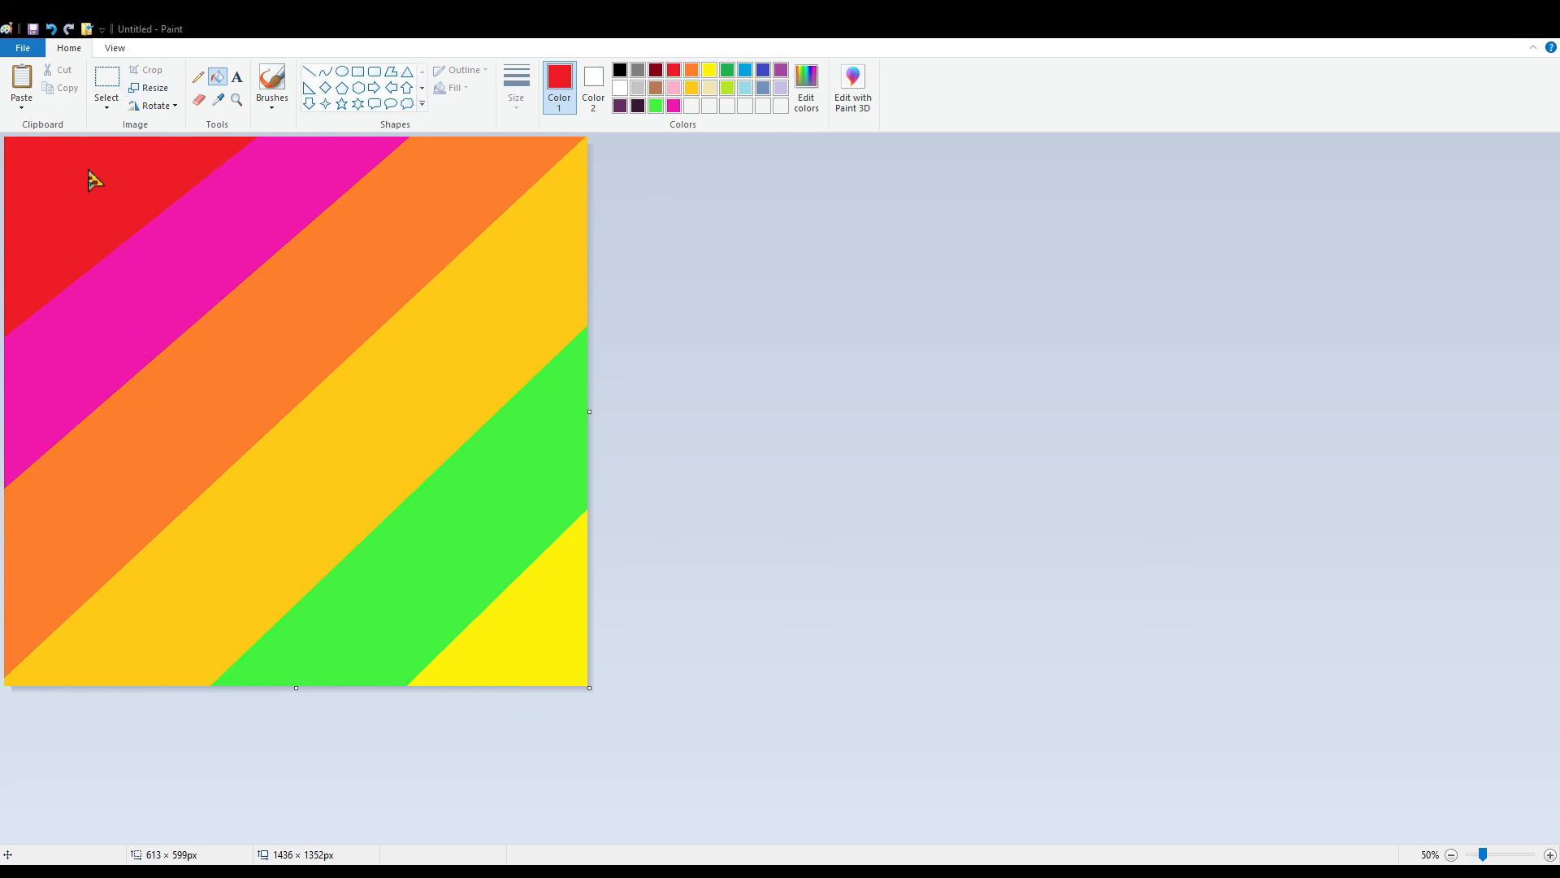
- Resize the striped image's width down to 15 px and then to 1 px, keeping its height
{"action": "key", "text": "Return"}
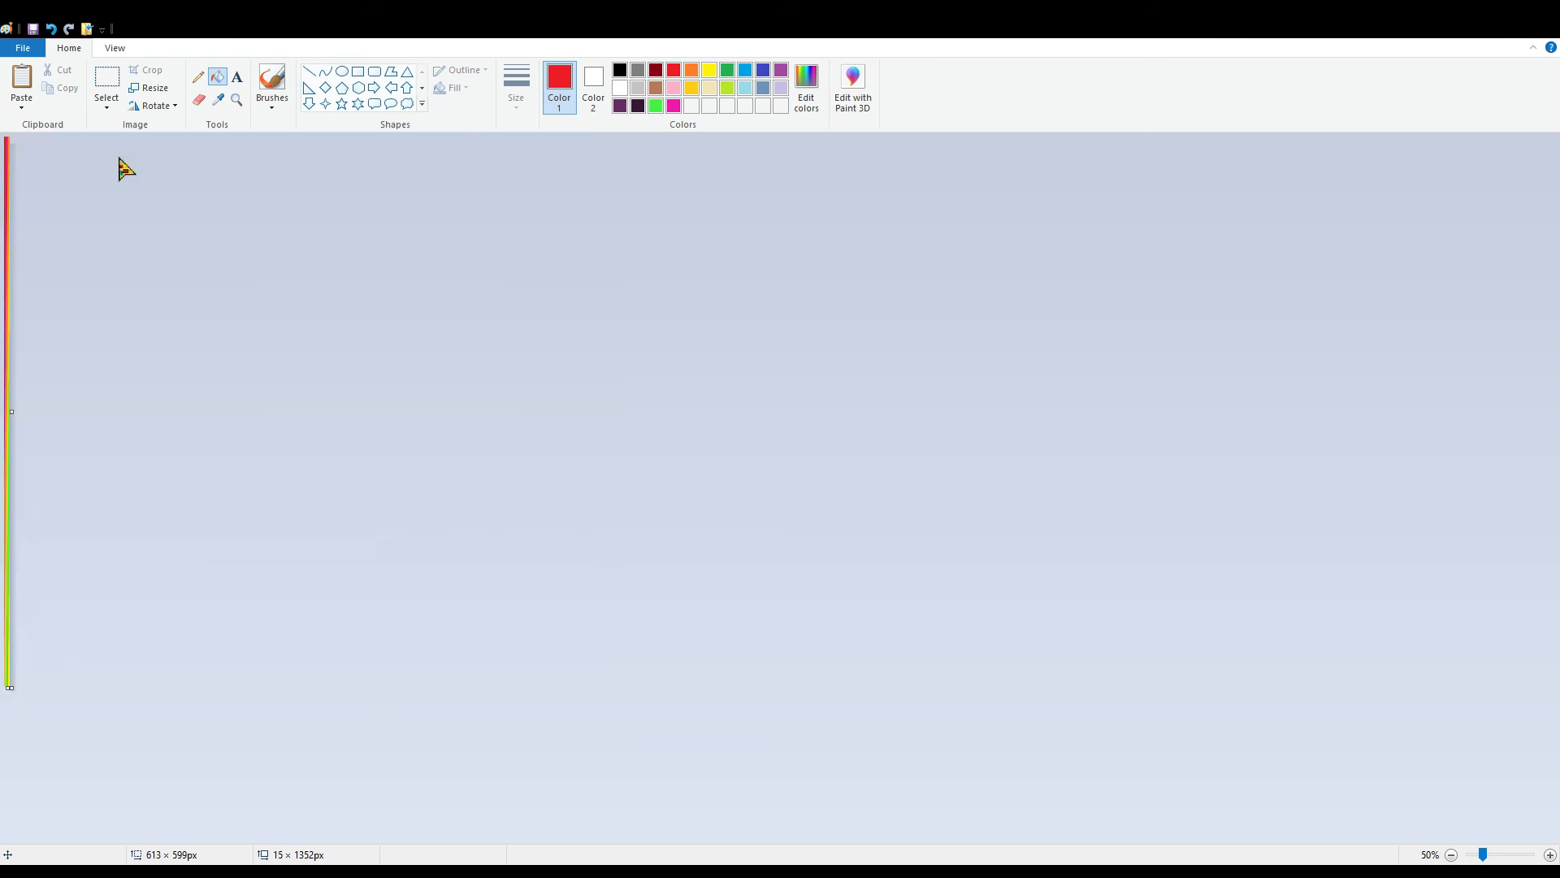
{"action": "left_click", "coordinate": [152, 88]}
{"action": "key", "text": "Return"}
- Stretch the image's width fivefold repeatedly, through 5, 25 and 125 px, to make a smooth red-to-green vertical gradient
{"action": "left_click", "coordinate": [152, 89]}
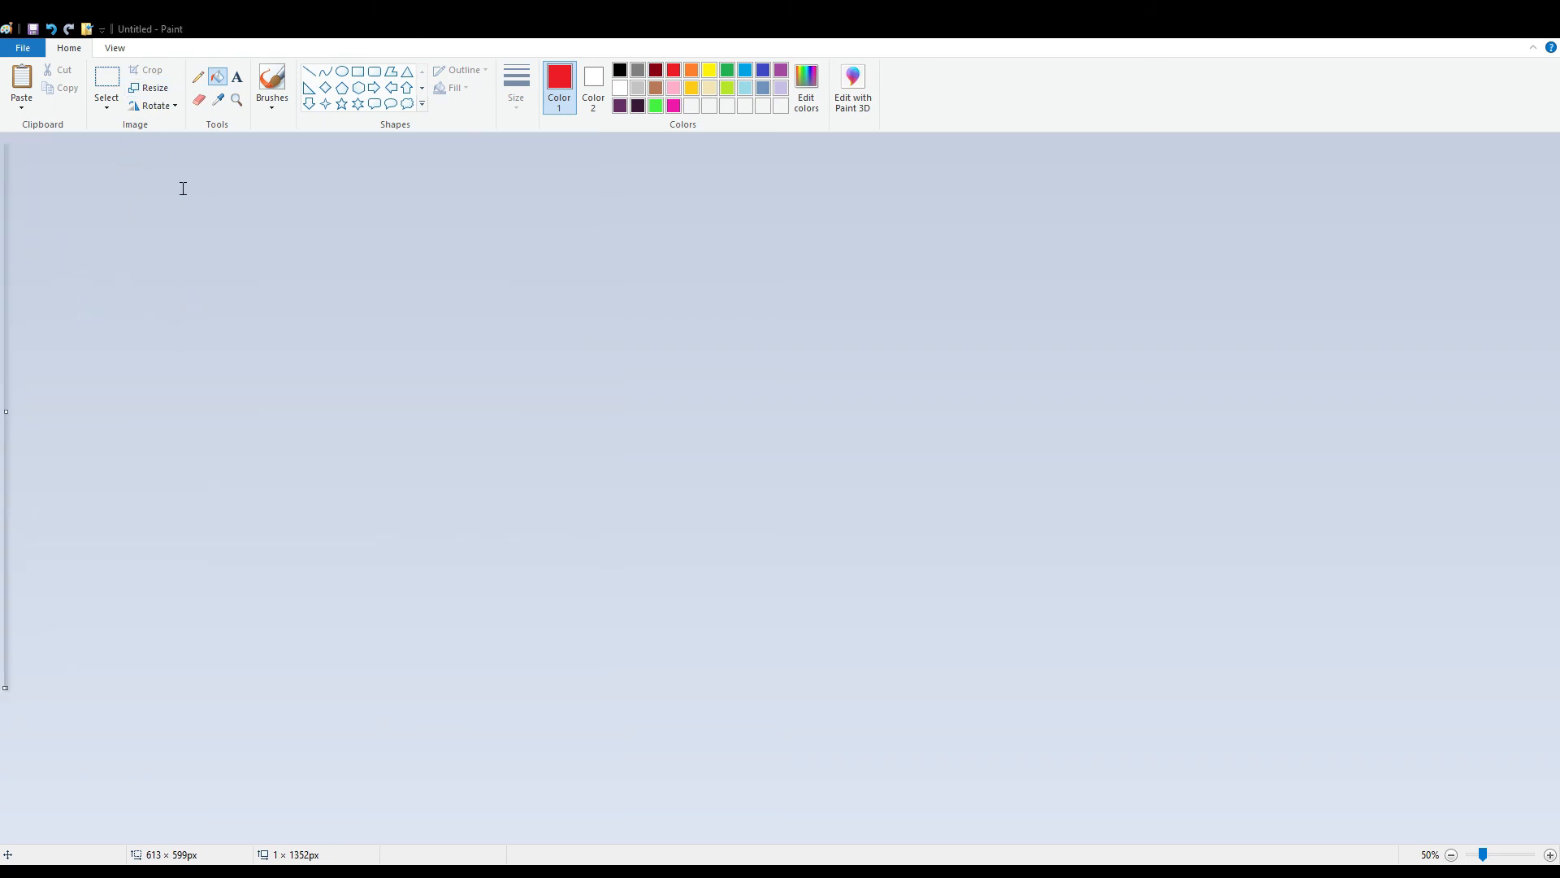
{"action": "key", "text": "Return"}
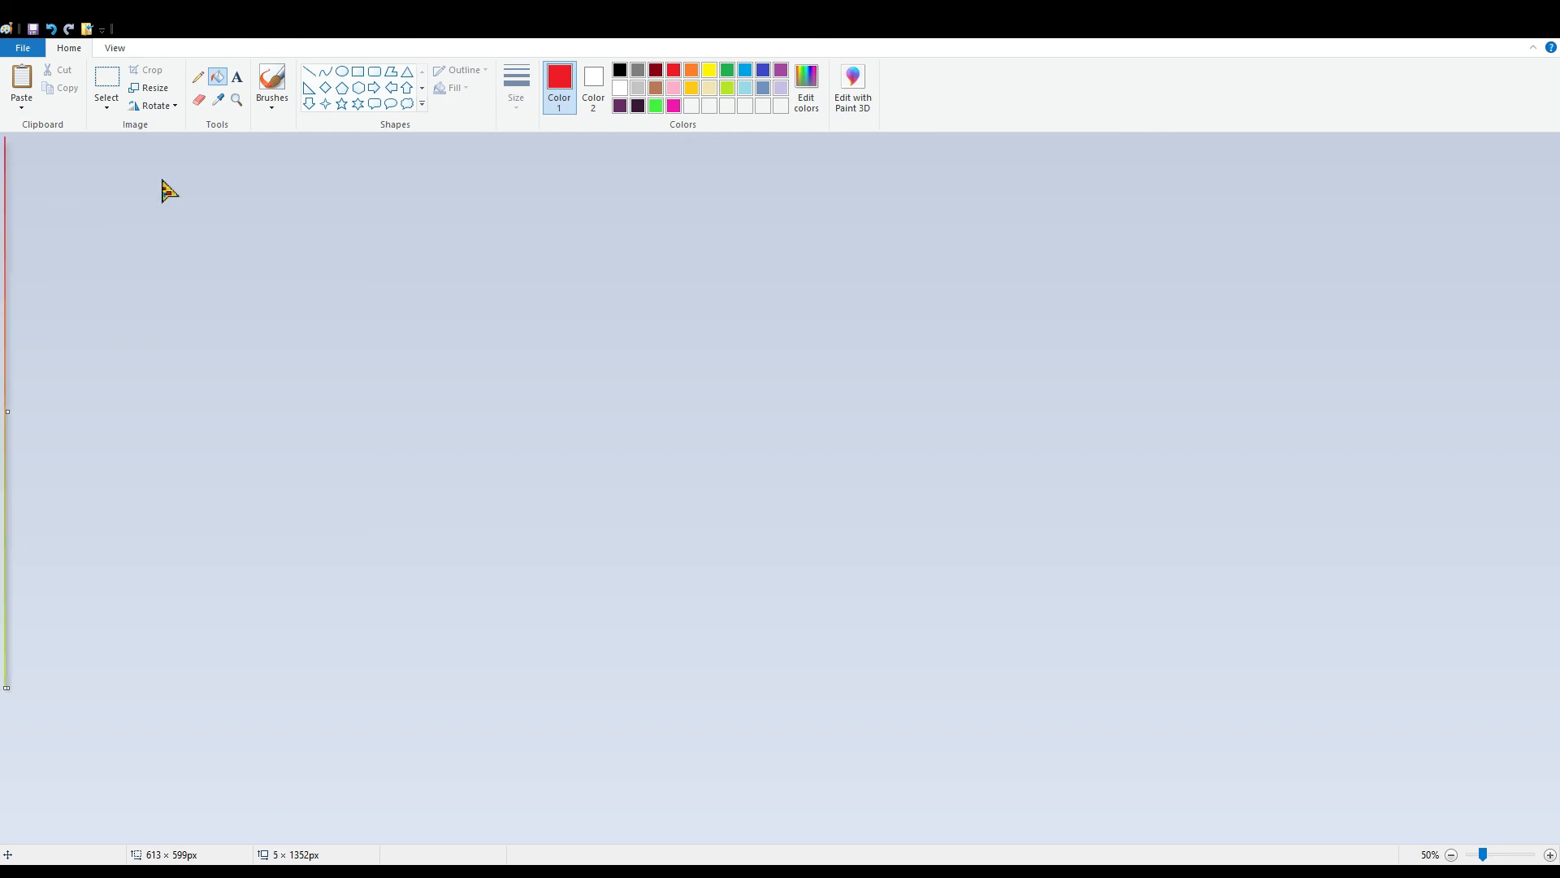
{"action": "left_click", "coordinate": [150, 89]}
{"action": "key", "text": "Return"}
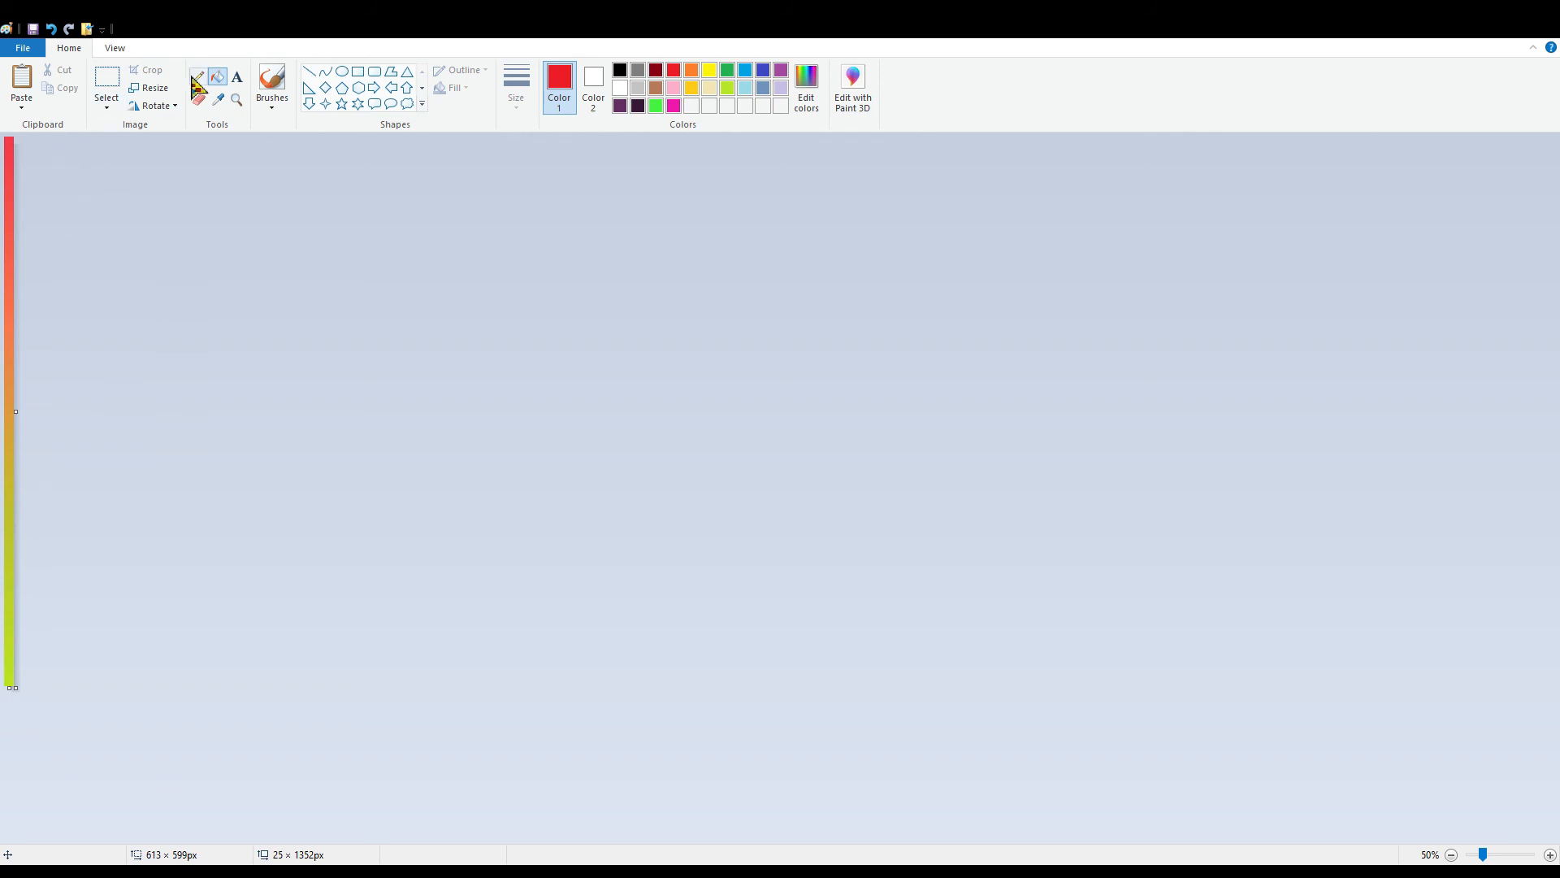
{"action": "left_click", "coordinate": [150, 89]}
{"action": "key", "text": "Return"}
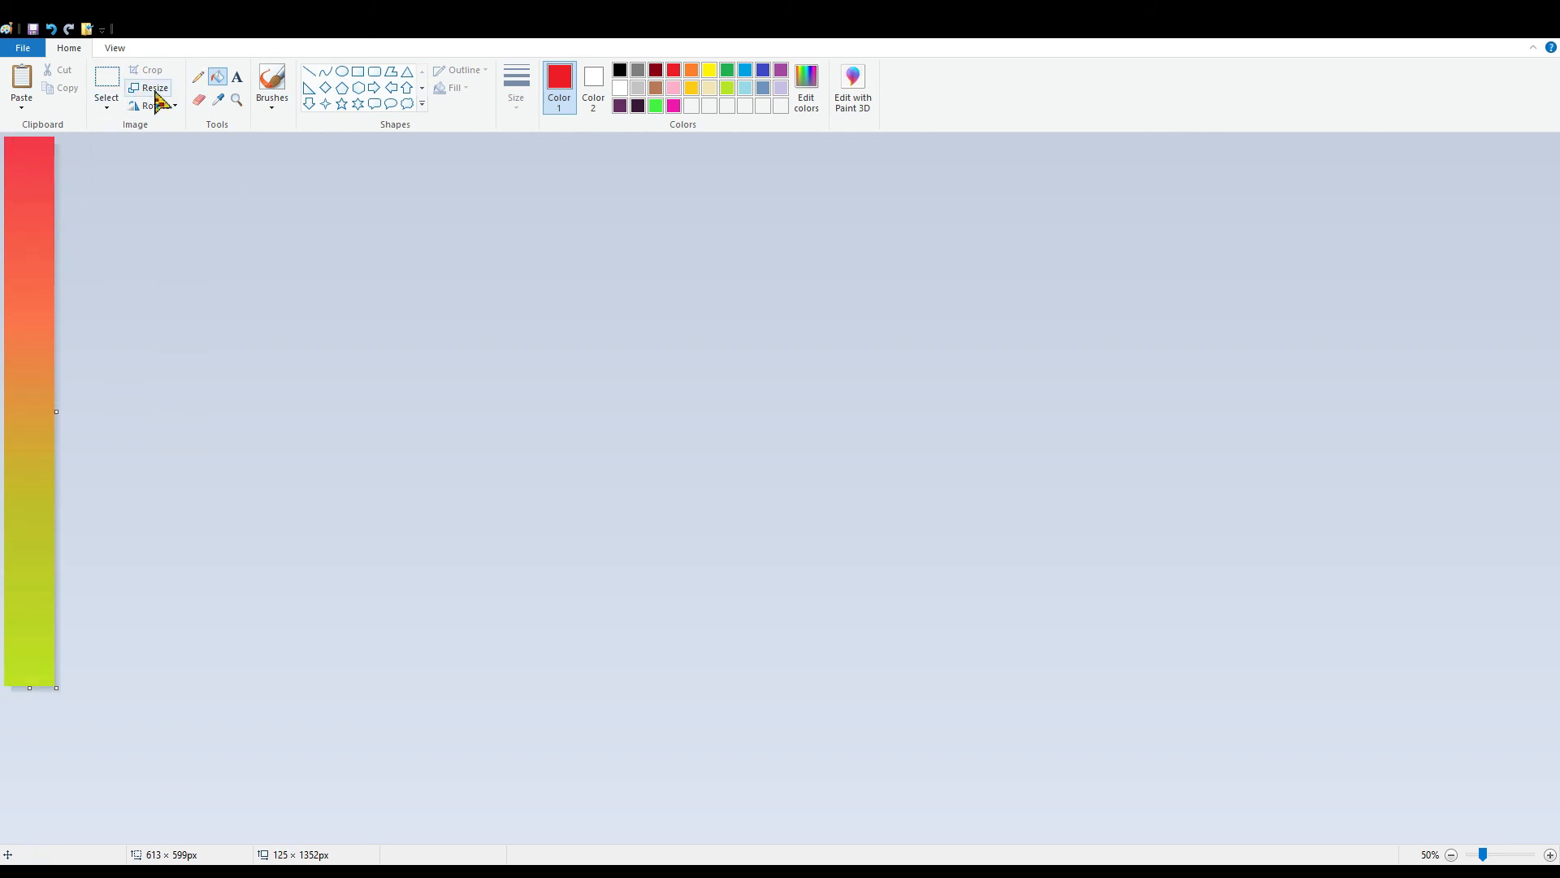
{"action": "left_click", "coordinate": [150, 90]}
{"action": "key", "text": "Return"}
- Enlarge the canvas to 3828 × 1740 px and stretch the gradient strip over the whole canvas
{"action": "left_click_drag", "start_coordinate": [259, 411], "coordinate": [833, 458]}
{"action": "left_click_drag", "start_coordinate": [827, 688], "coordinate": [1558, 843]}
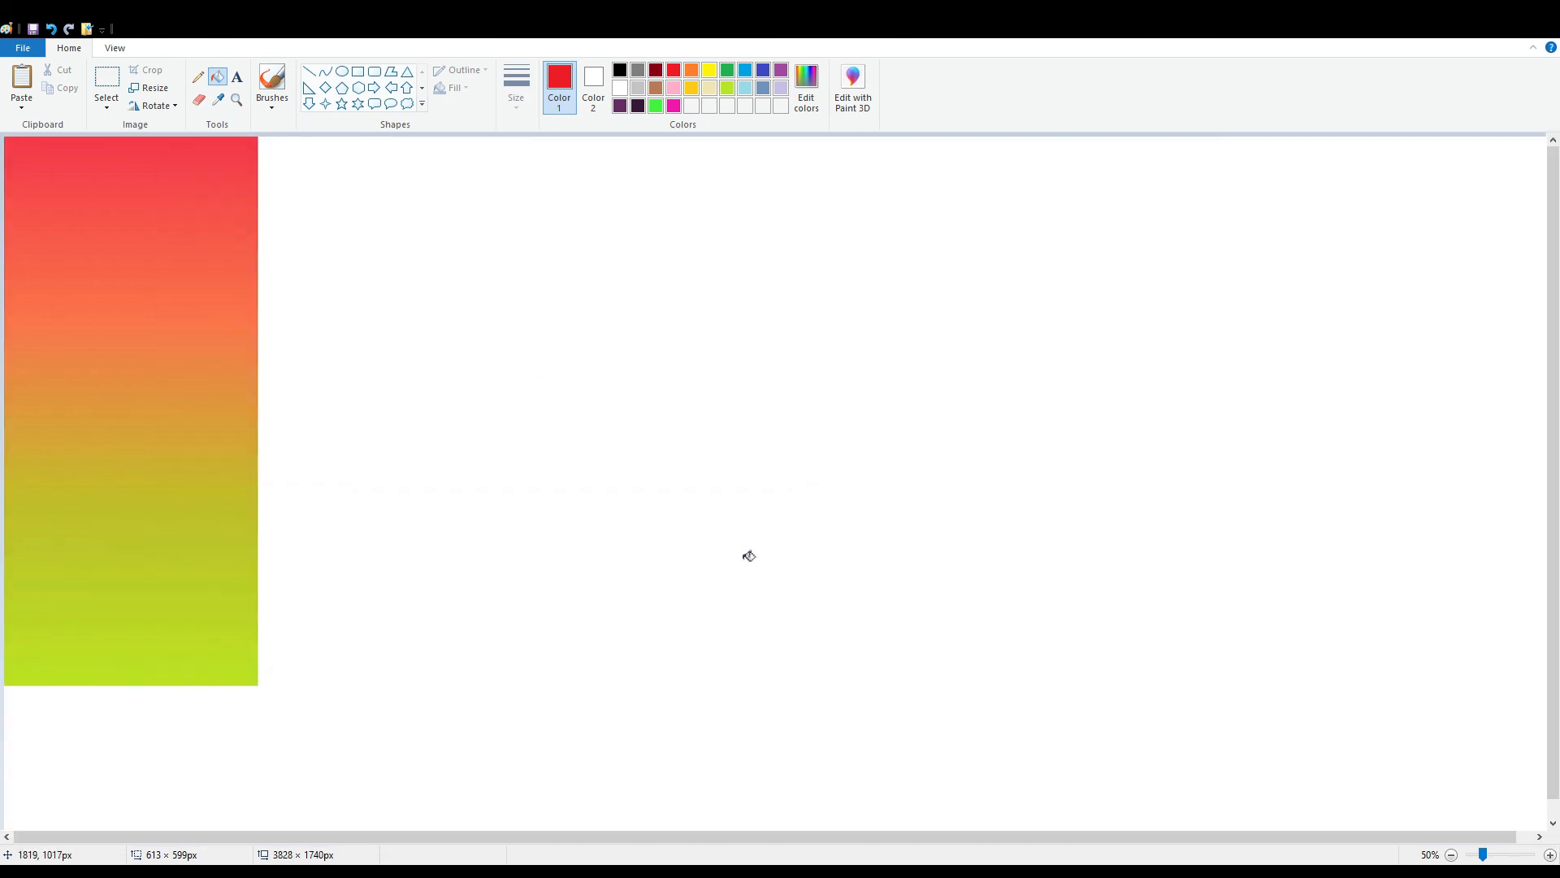
{"action": "left_click", "coordinate": [105, 85]}
{"action": "left_click_drag", "start_coordinate": [273, 702], "coordinate": [4, 137]}
{"action": "left_click", "coordinate": [1450, 854]}
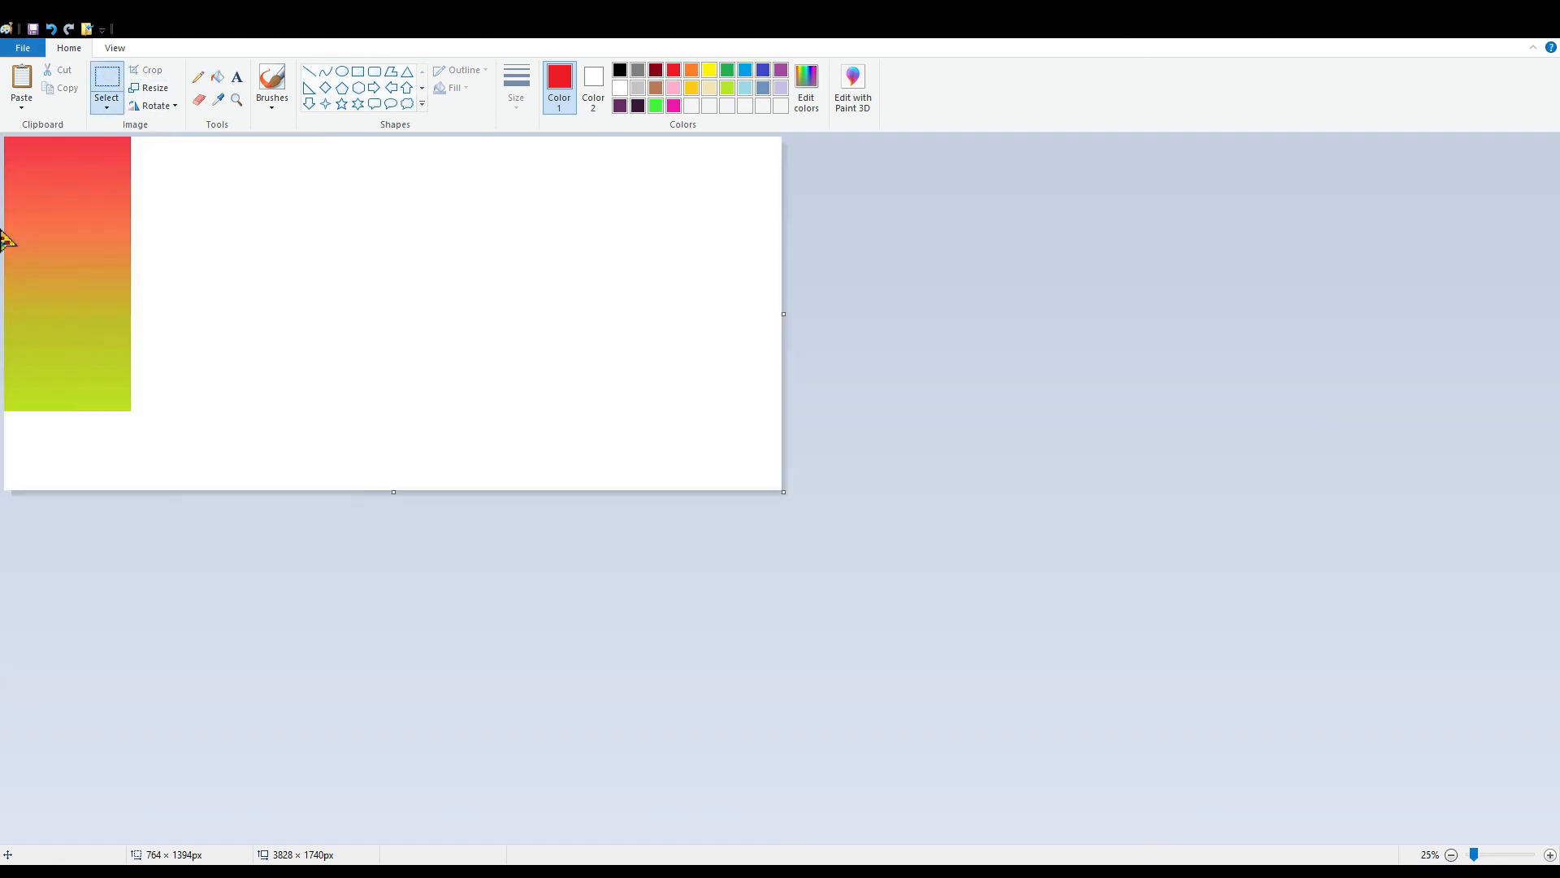
{"action": "left_click_drag", "start_coordinate": [160, 425], "coordinate": [812, 512]}
{"action": "left_click_drag", "start_coordinate": [811, 512], "coordinate": [922, 535]}
{"action": "left_click_drag", "start_coordinate": [910, 527], "coordinate": [924, 530]}
{"action": "left_click_drag", "start_coordinate": [622, 406], "coordinate": [603, 405]}
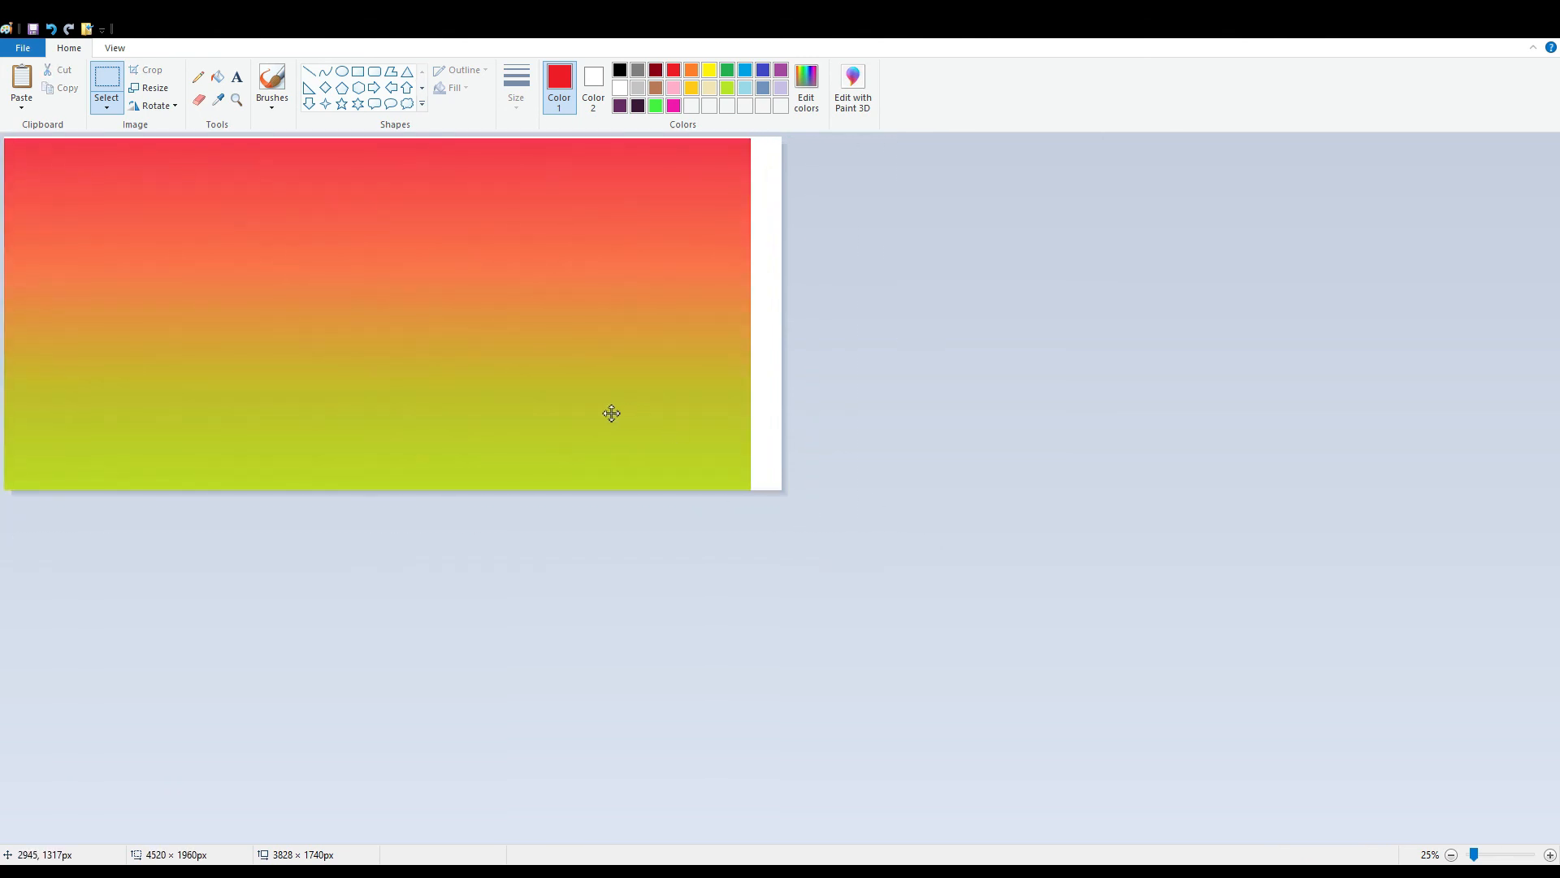
{"action": "left_click_drag", "start_coordinate": [923, 334], "coordinate": [1004, 348]}
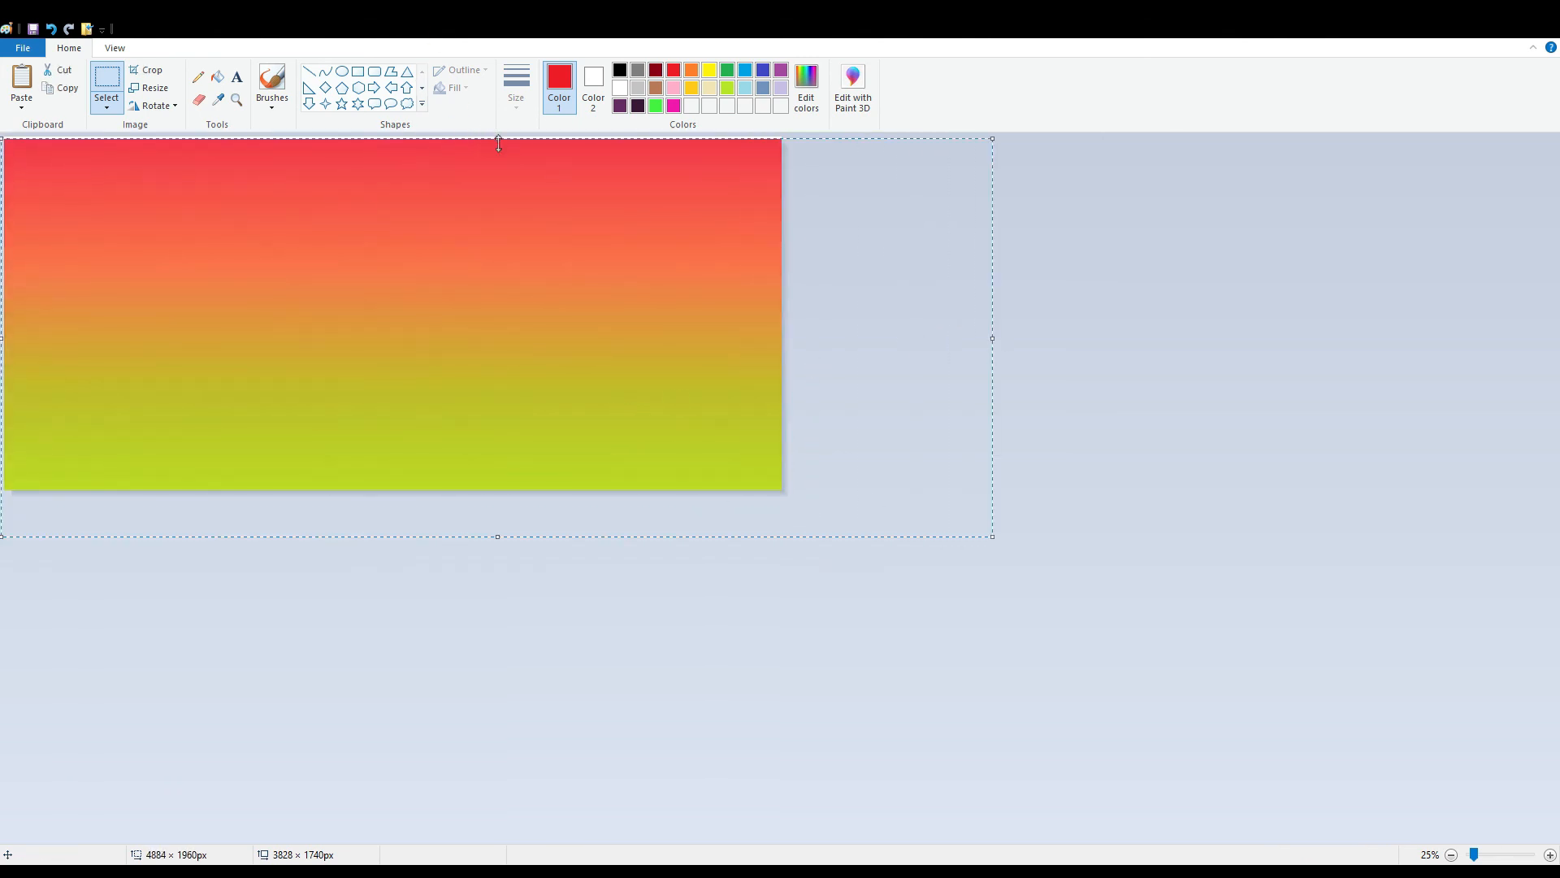
{"action": "left_click", "coordinate": [1161, 271]}
{"action": "left_click", "coordinate": [1520, 856]}
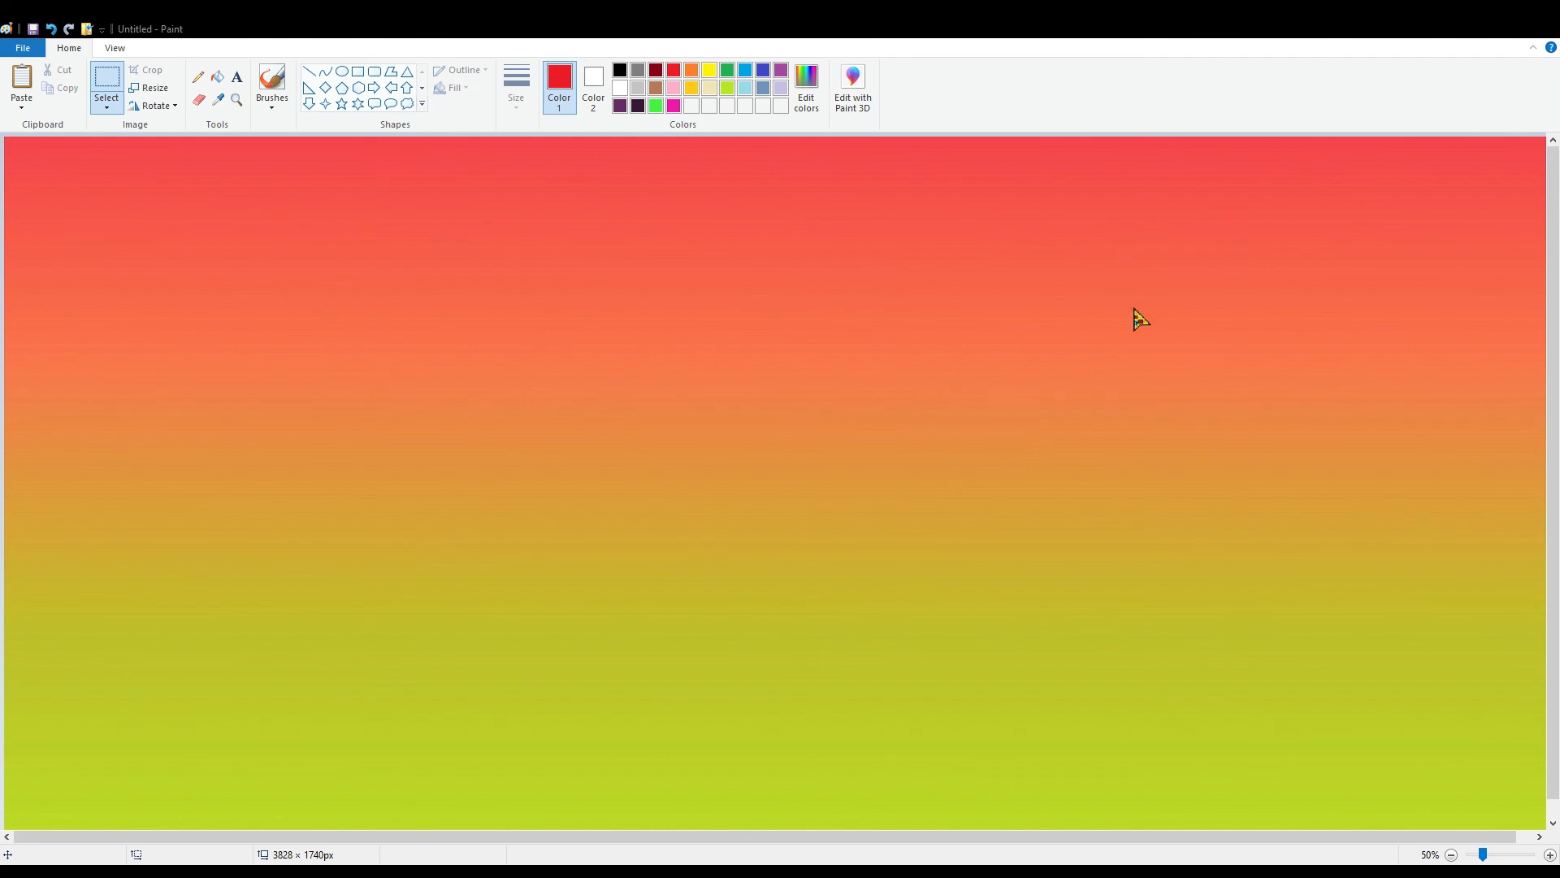
{"action": "key", "text": "ctrl+v"}
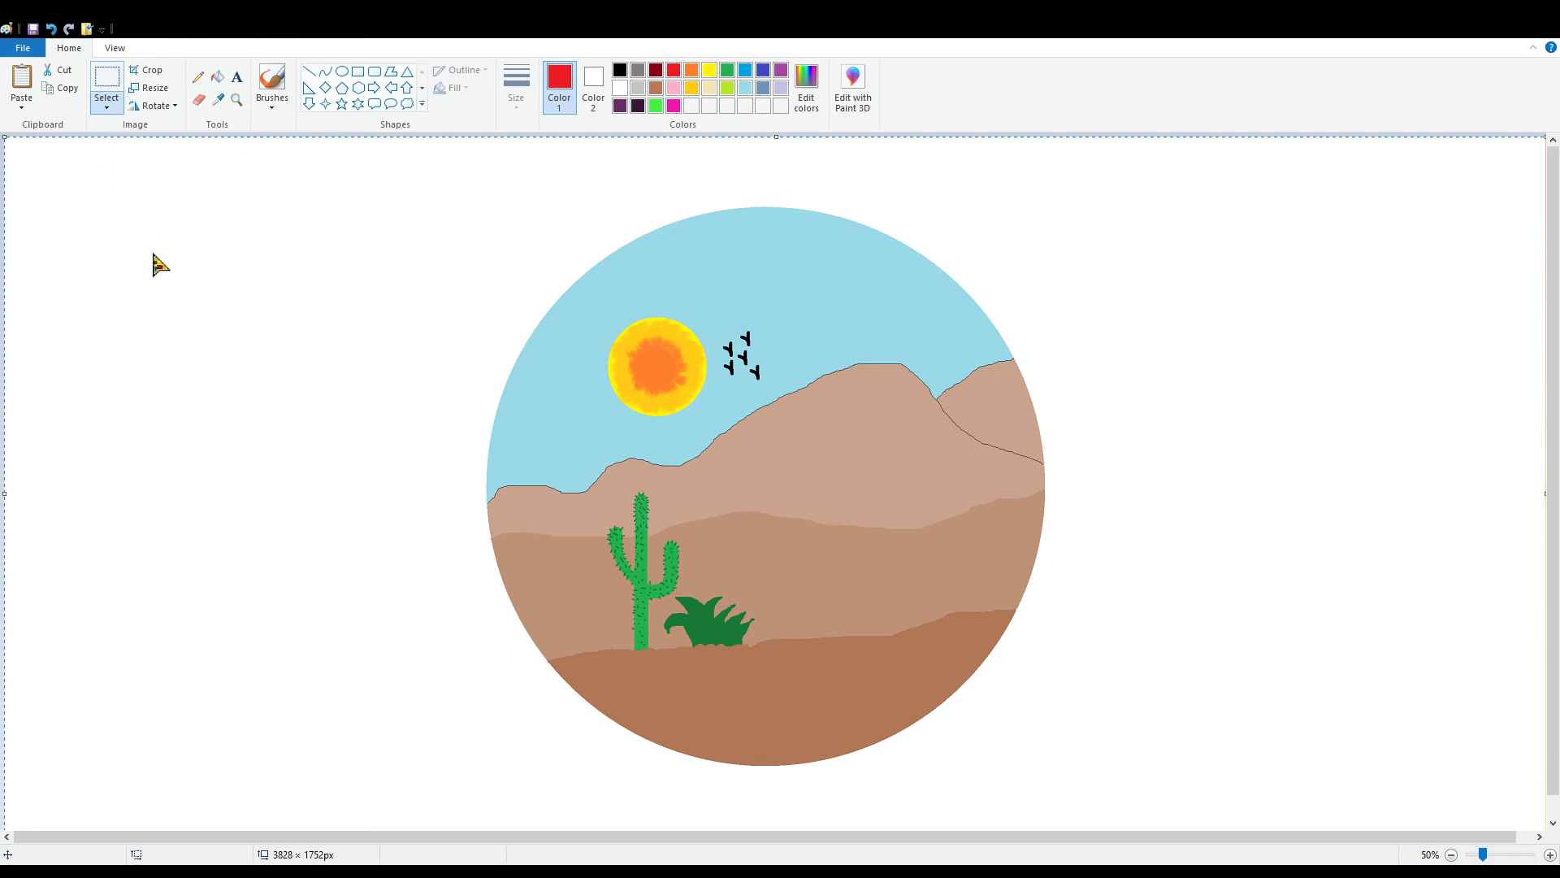
{"action": "left_click_drag", "start_coordinate": [245, 279], "coordinate": [713, 325]}
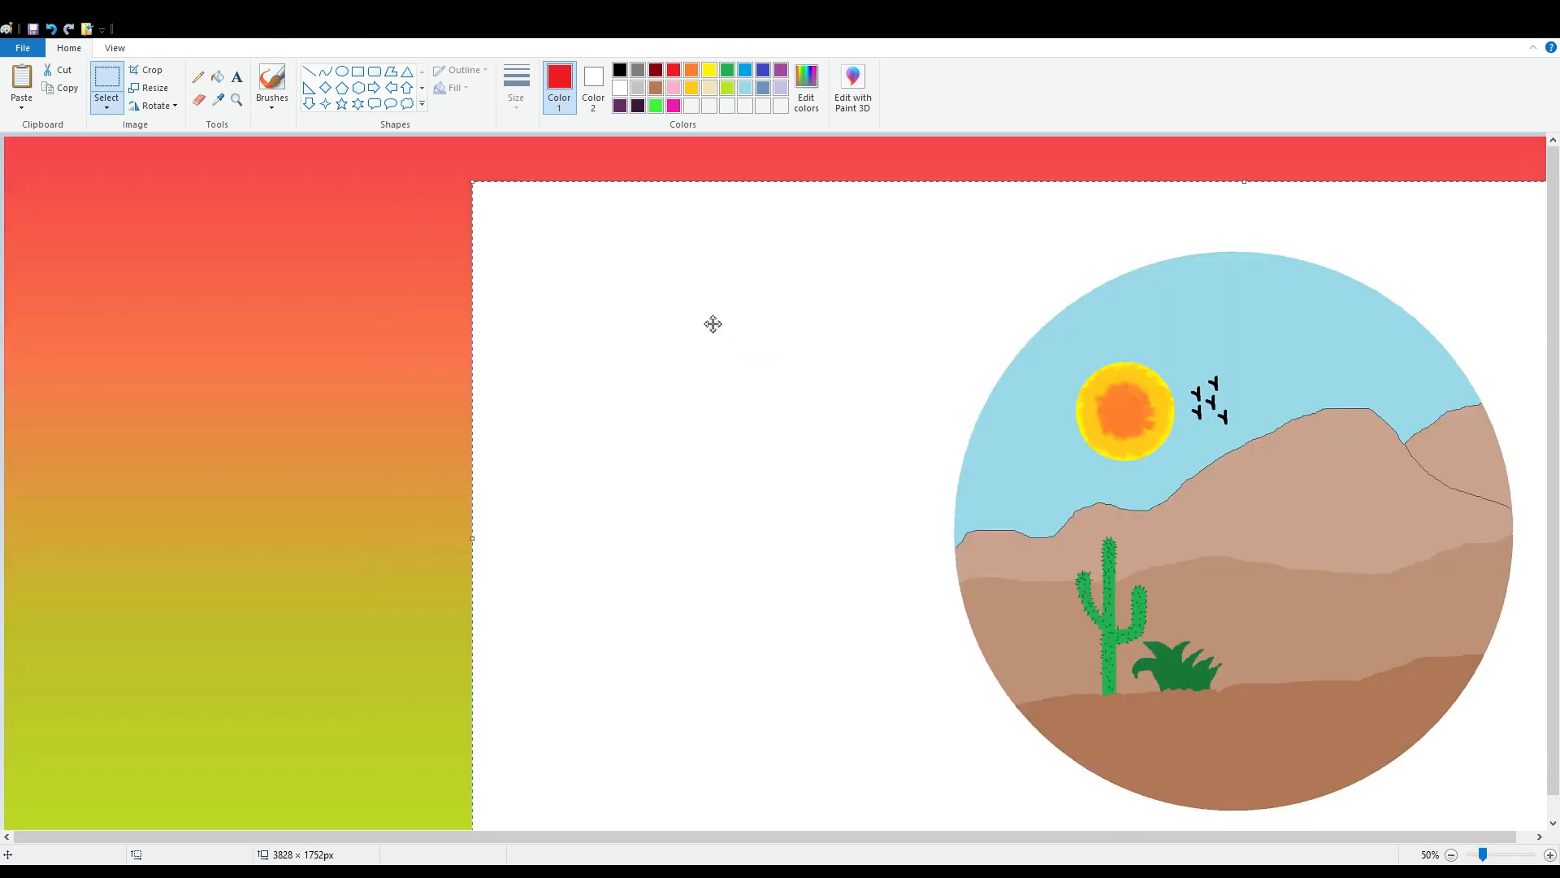
{"action": "left_click", "coordinate": [1451, 854]}
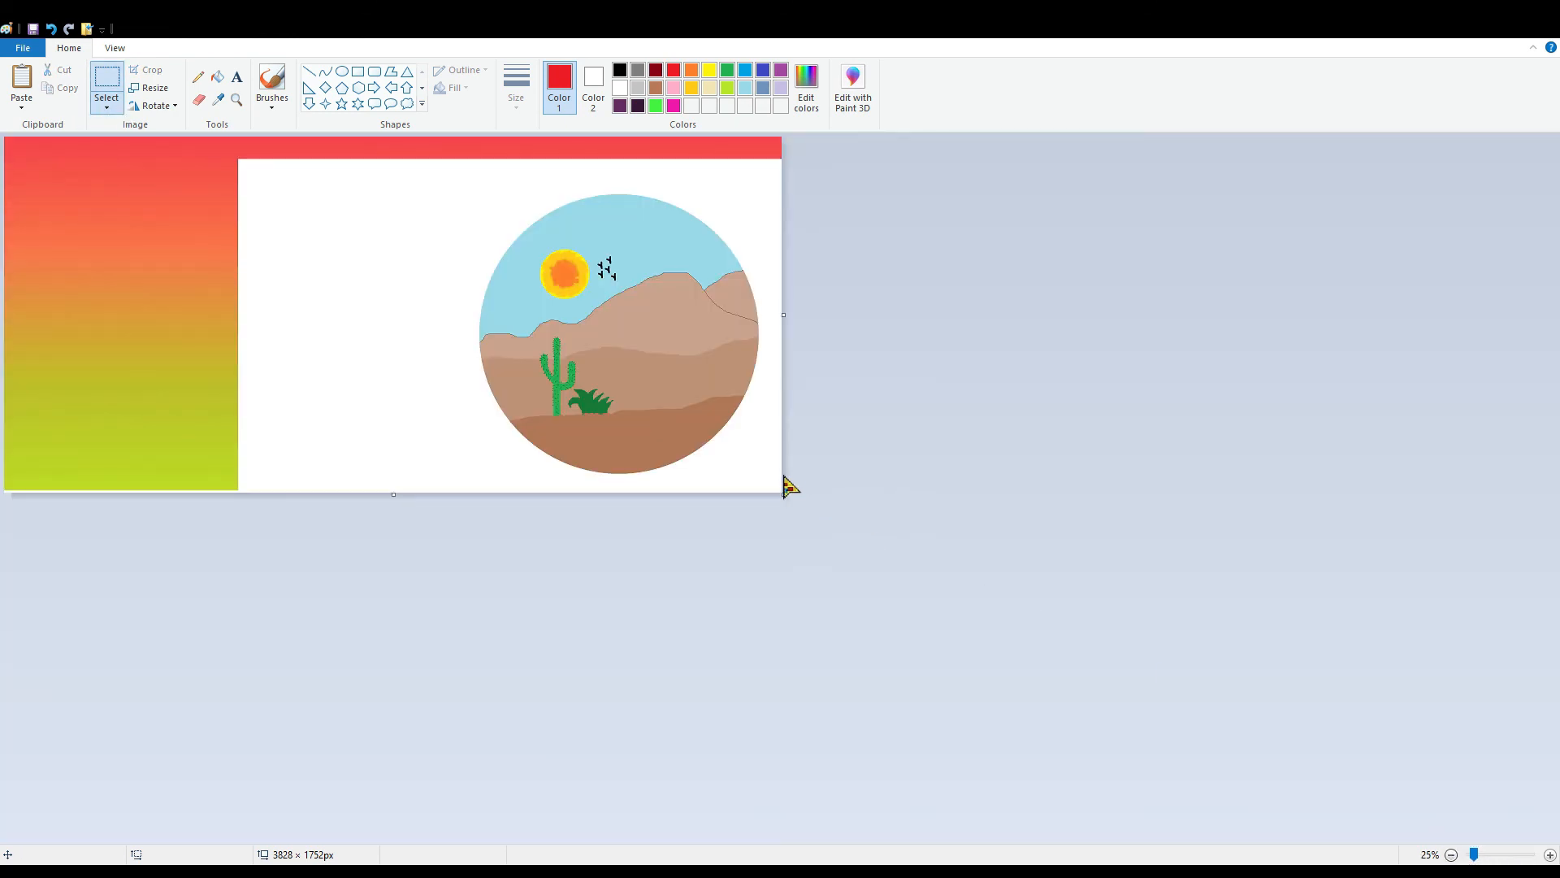
{"action": "key", "text": "Delete"}
{"action": "left_click_drag", "start_coordinate": [796, 507], "coordinate": [791, 491]}
- Widen the canvas to 7604 px and paste the desert picture onto the blank area beside the gradient
{"action": "left_click_drag", "start_coordinate": [789, 313], "coordinate": [1552, 401]}
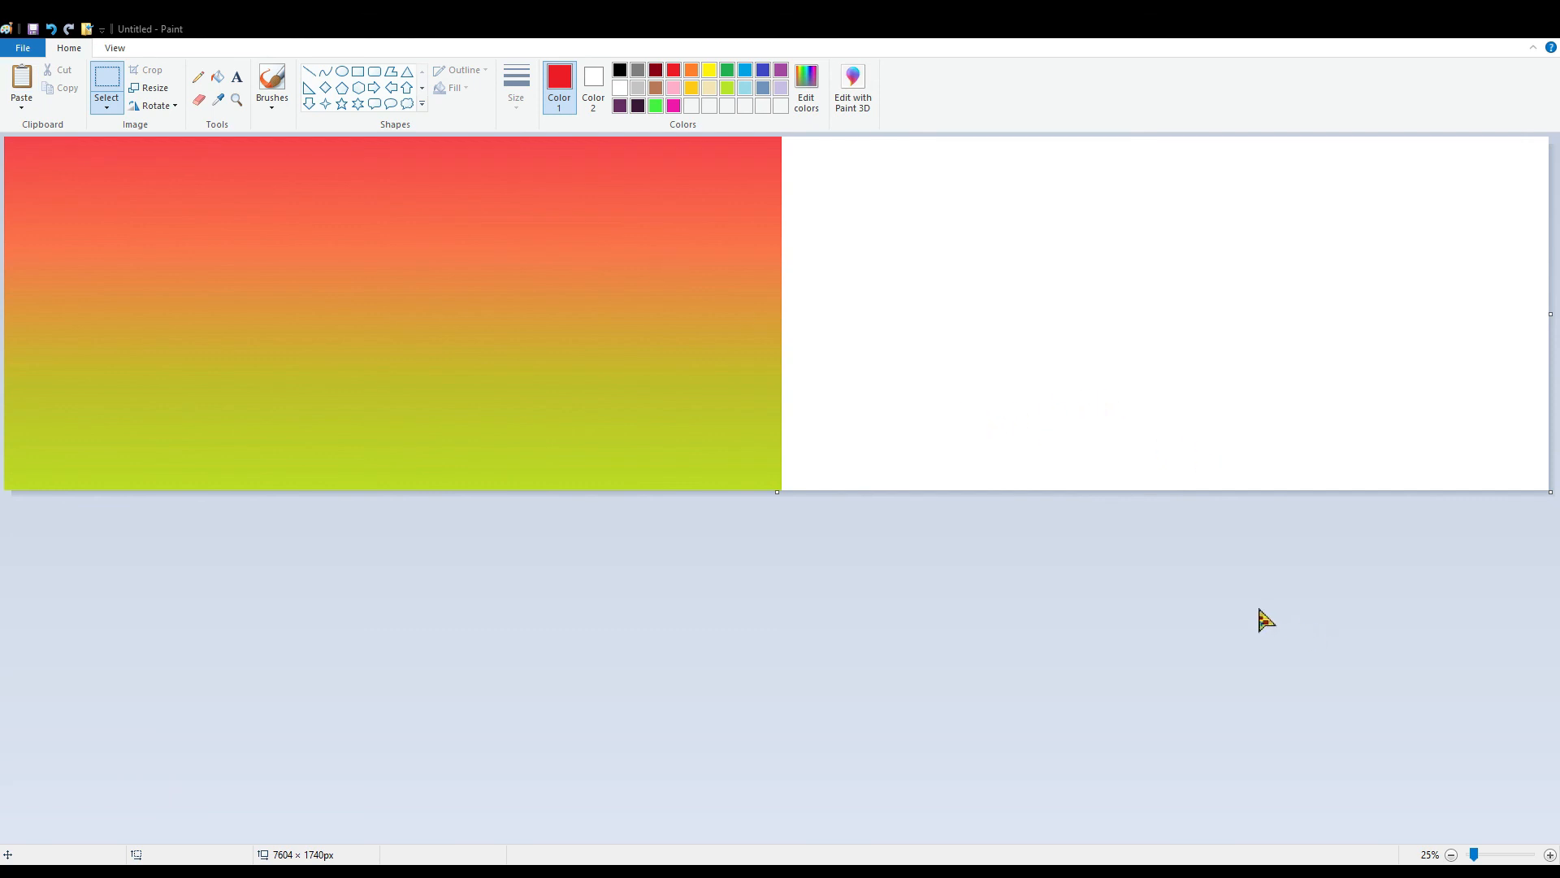
{"action": "key", "text": "ctrl+v"}
{"action": "left_click_drag", "start_coordinate": [329, 293], "coordinate": [1122, 291]}
{"action": "left_click", "coordinate": [967, 463]}
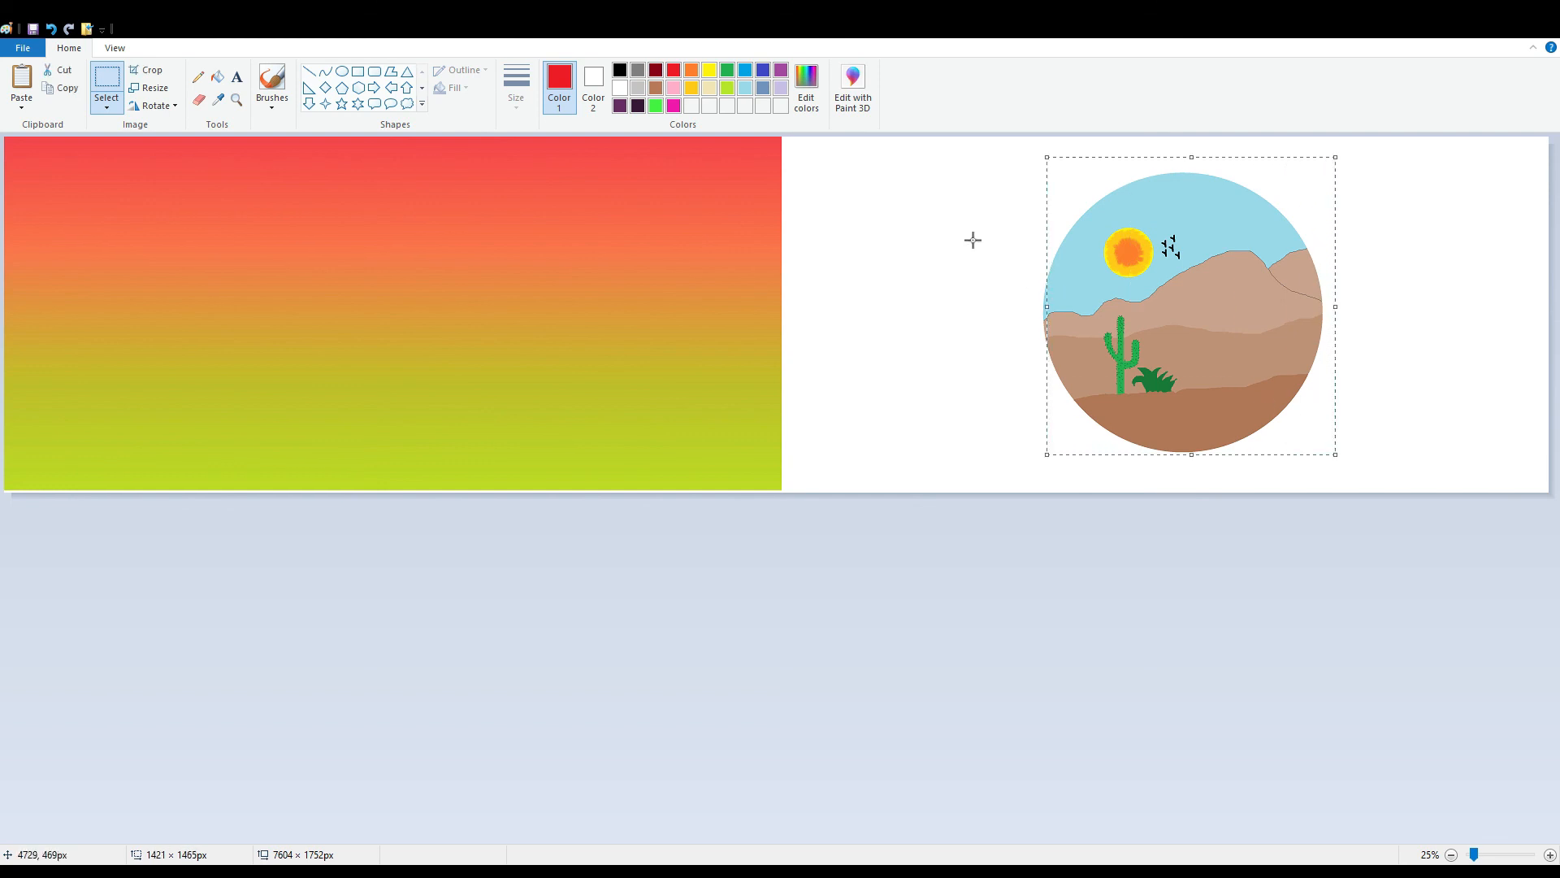
- Select the circular landscape and move it onto the middle of the gradient
{"action": "left_click_drag", "start_coordinate": [1031, 160], "coordinate": [1372, 464]}
{"action": "left_click_drag", "start_coordinate": [1177, 296], "coordinate": [373, 292]}
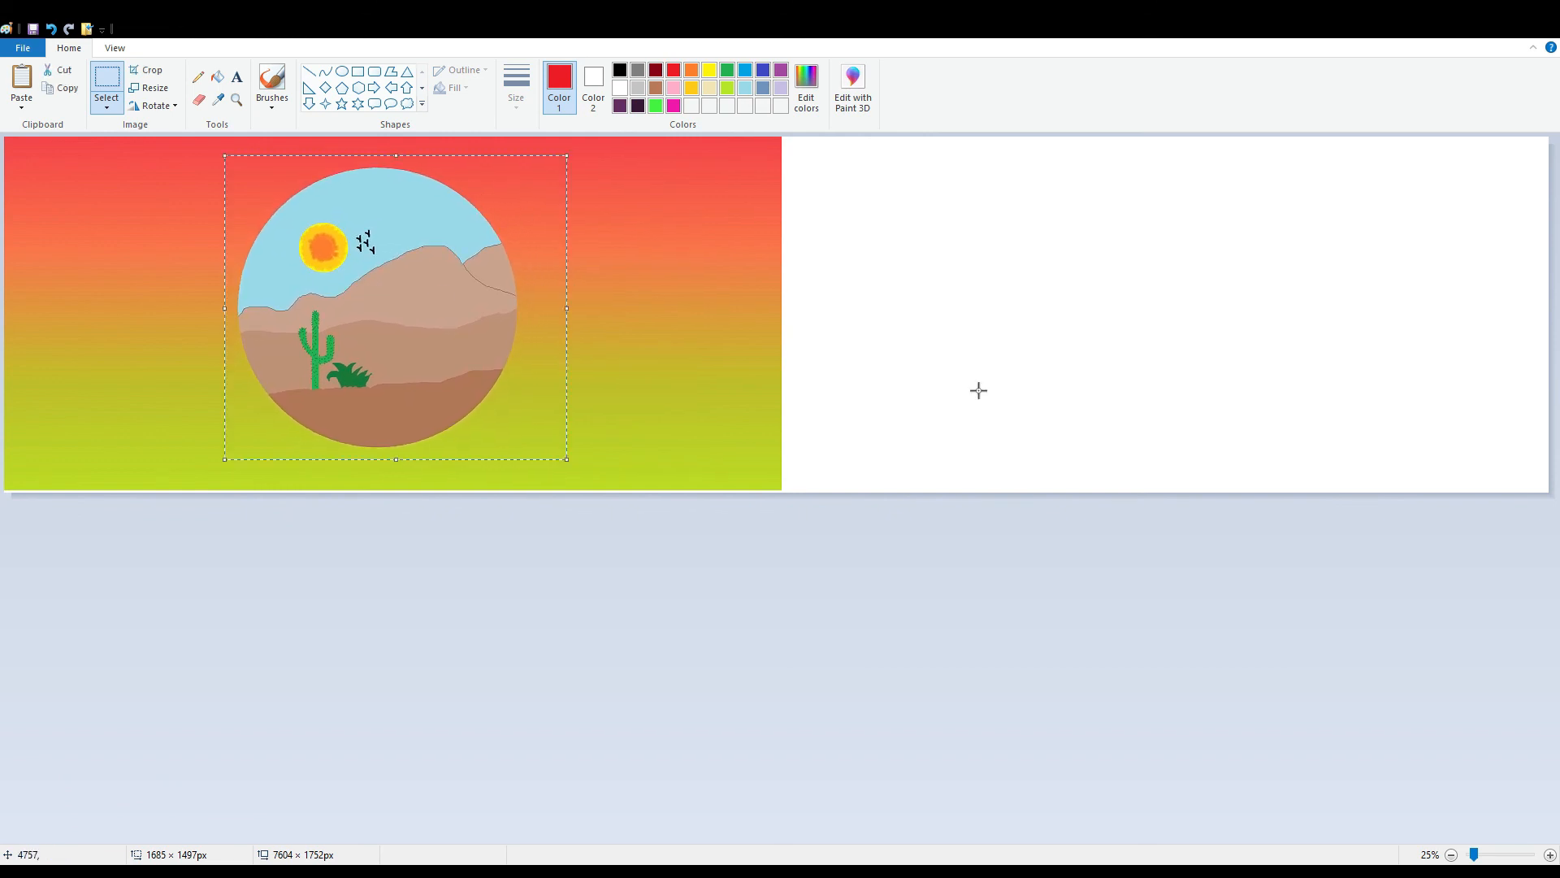
{"action": "left_click", "coordinate": [999, 390]}
- Trim the canvas to the gradient area at 3824 × 1728 px, removing the blank margins
{"action": "left_click_drag", "start_coordinate": [1550, 317], "coordinate": [790, 376]}
{"action": "scroll", "coordinate": [791, 377], "scroll_direction": "up", "scroll_amount": 1, "text": "ctrl"}
{"action": "scroll", "coordinate": [1256, 797], "scroll_direction": "down", "scroll_amount": 1}
{"action": "left_click_drag", "start_coordinate": [784, 833], "coordinate": [786, 828]}
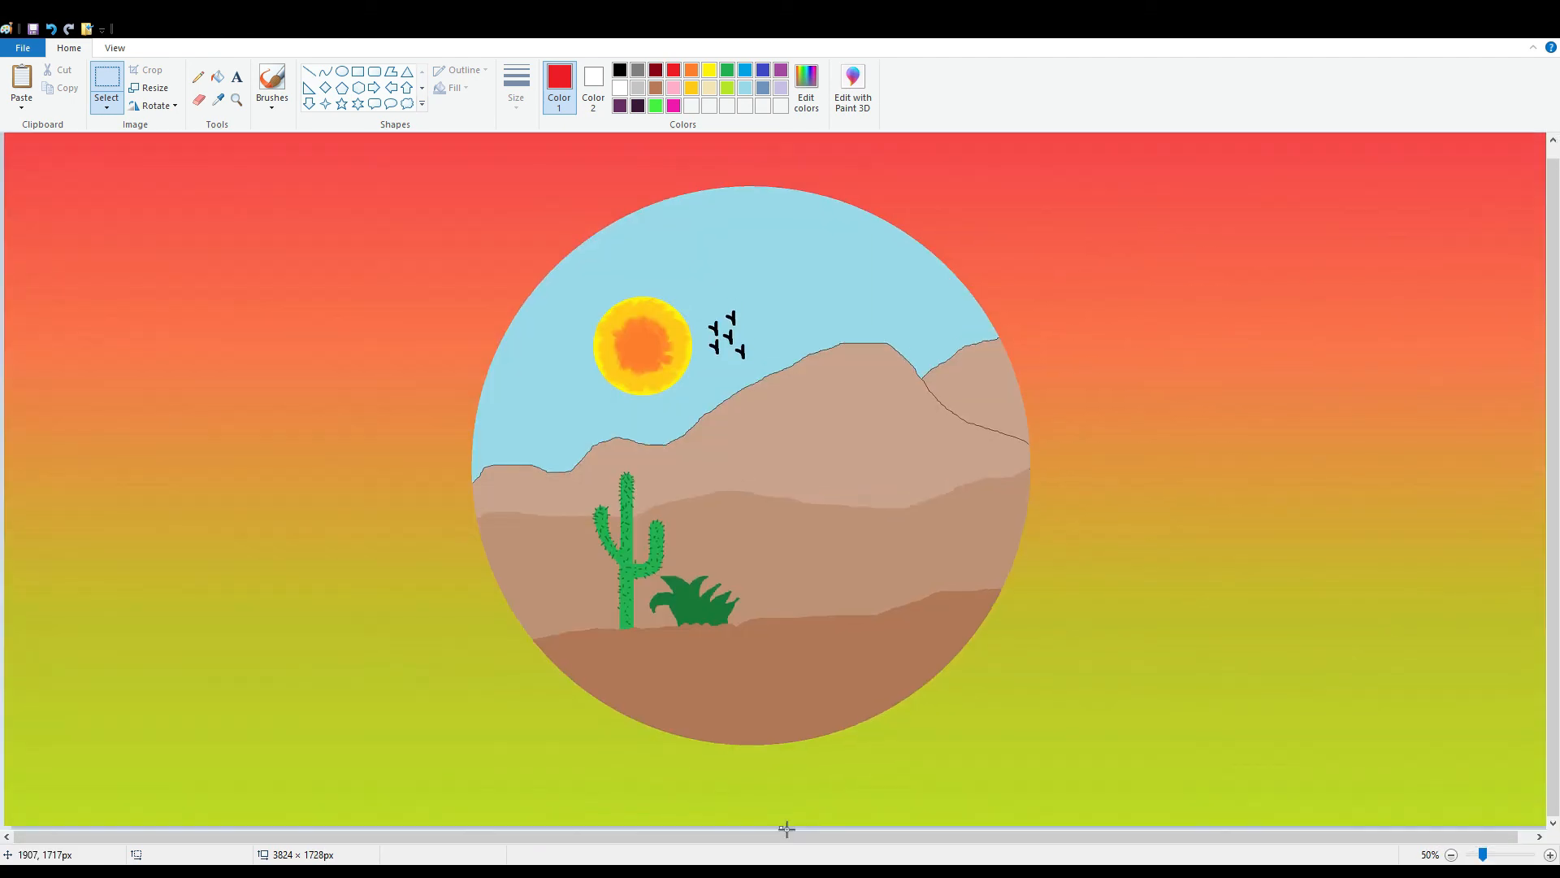